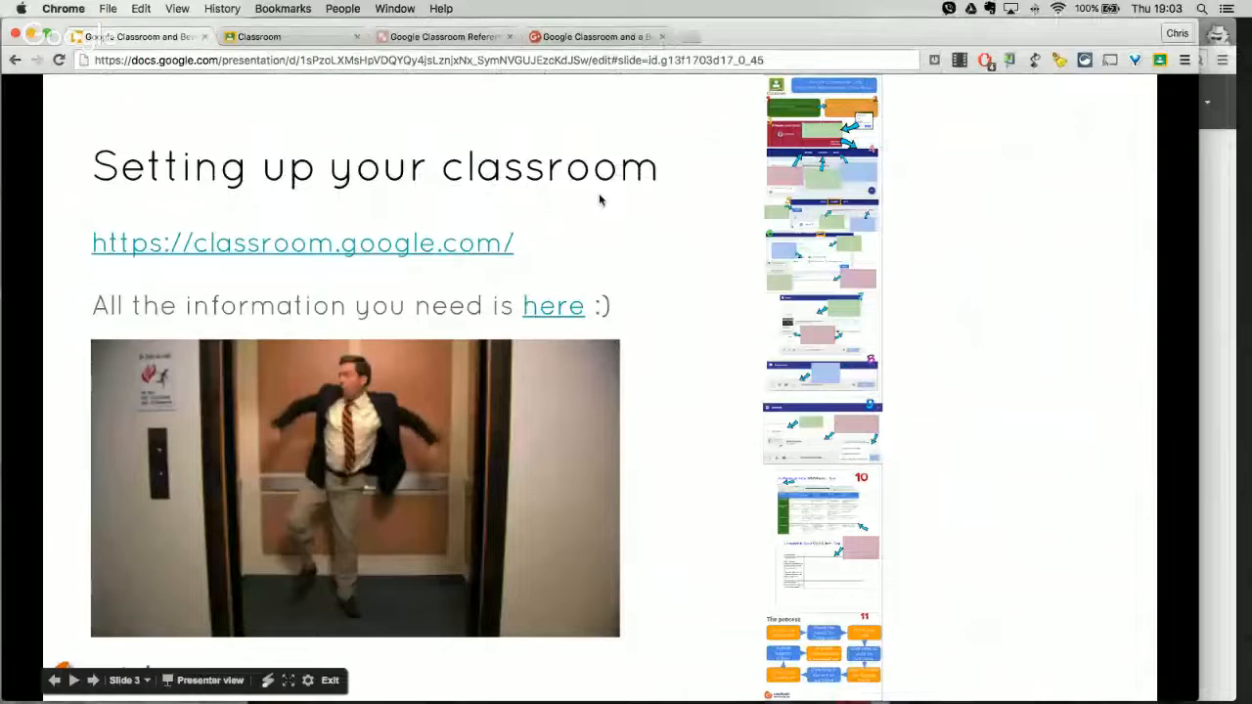
# Step: Leave the slideshow, switch to Google Classroom, and compare the class lists of the teacher and test learner accounts
pyautogui.press('Escape')
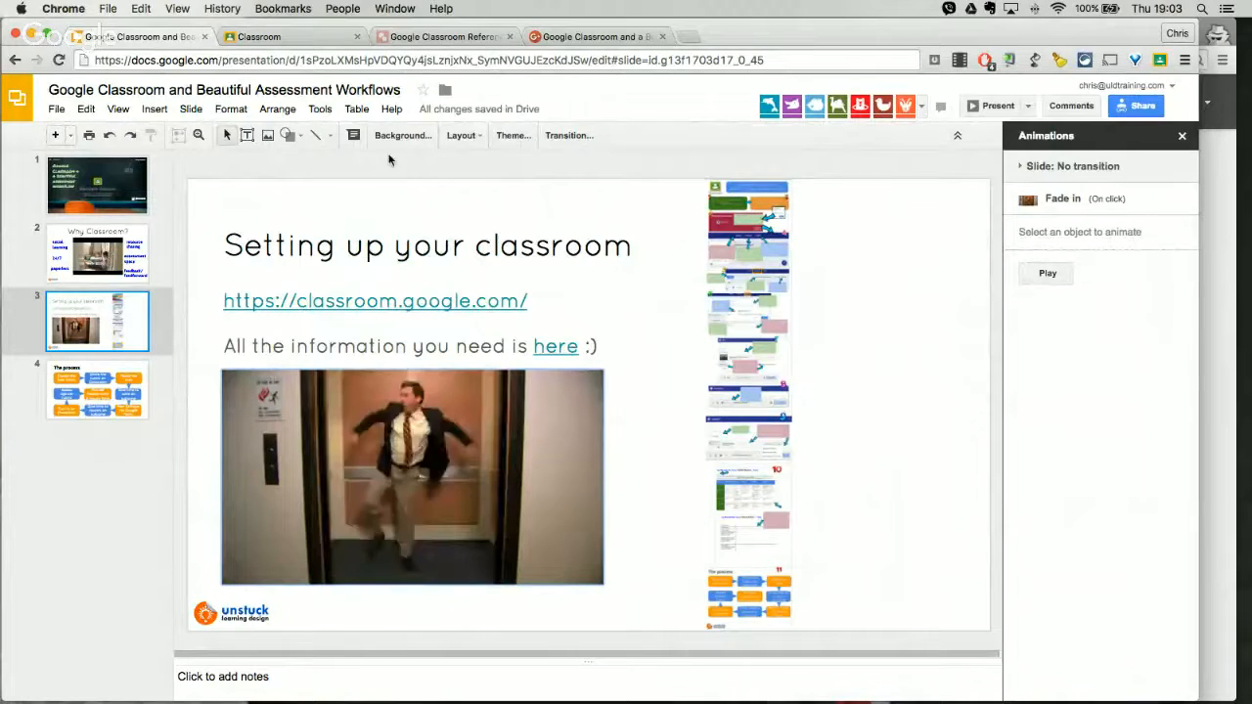
pyautogui.click(305, 41)
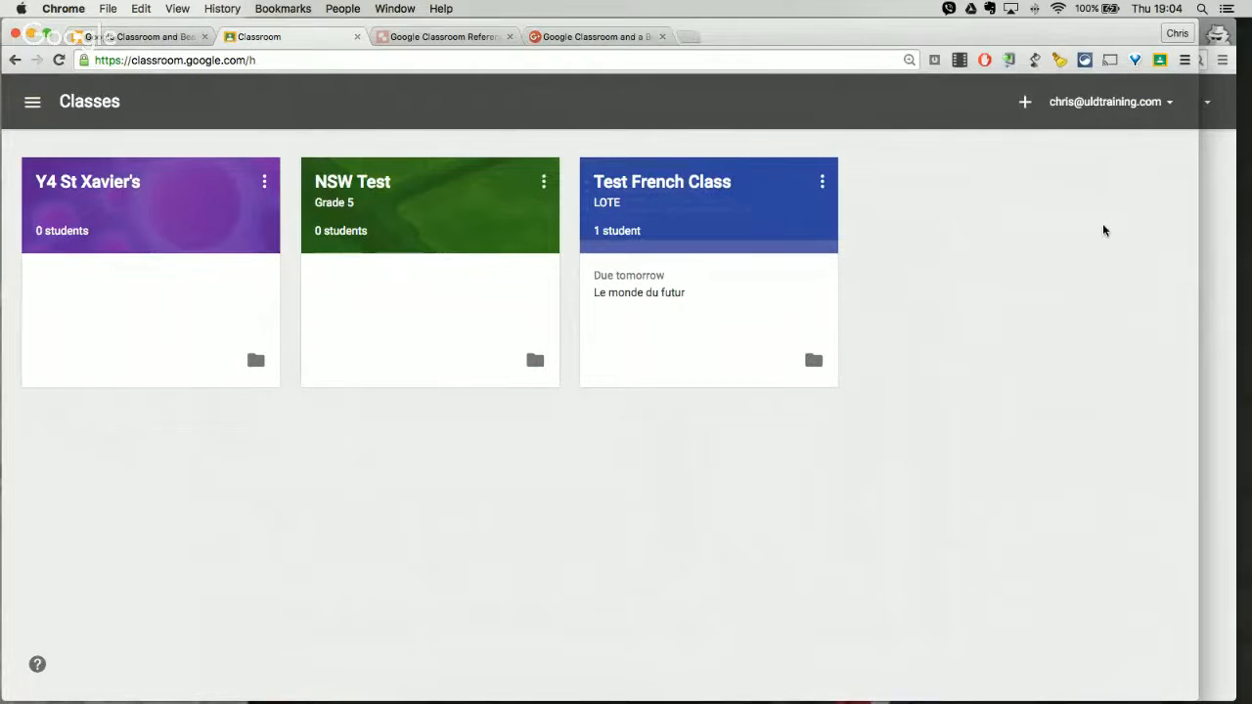
pyautogui.click(1219, 207)
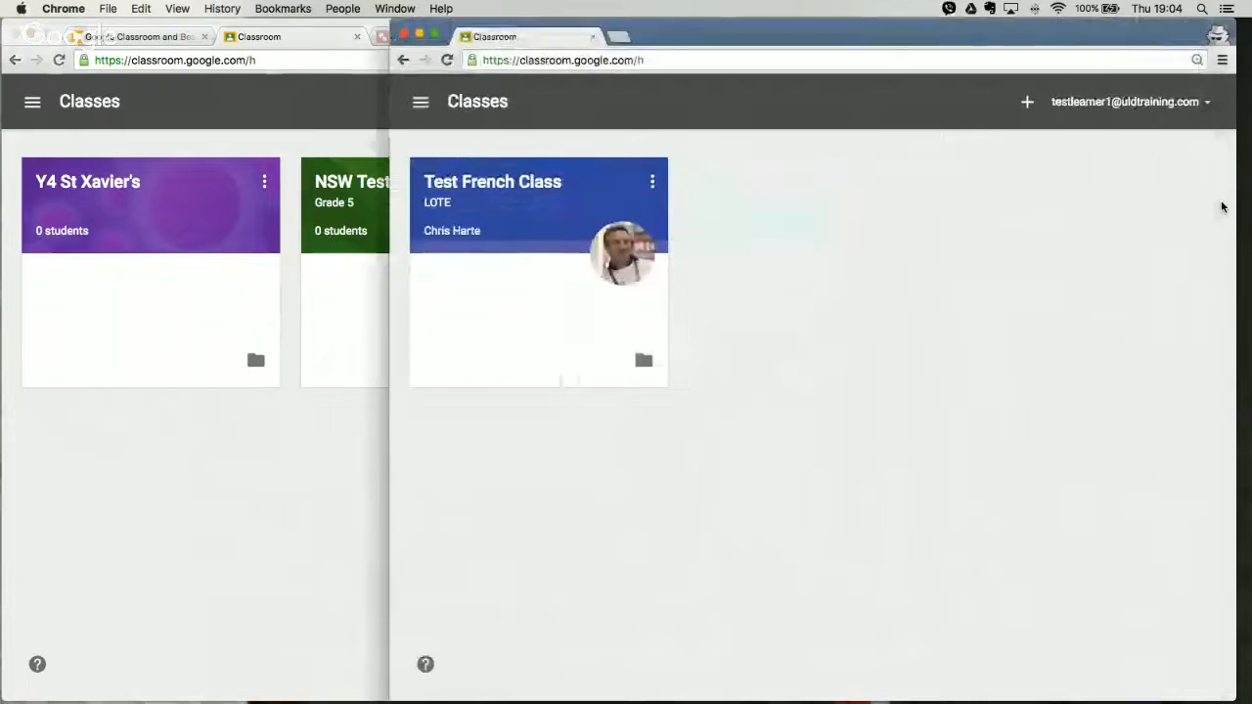
pyautogui.click(317, 467)
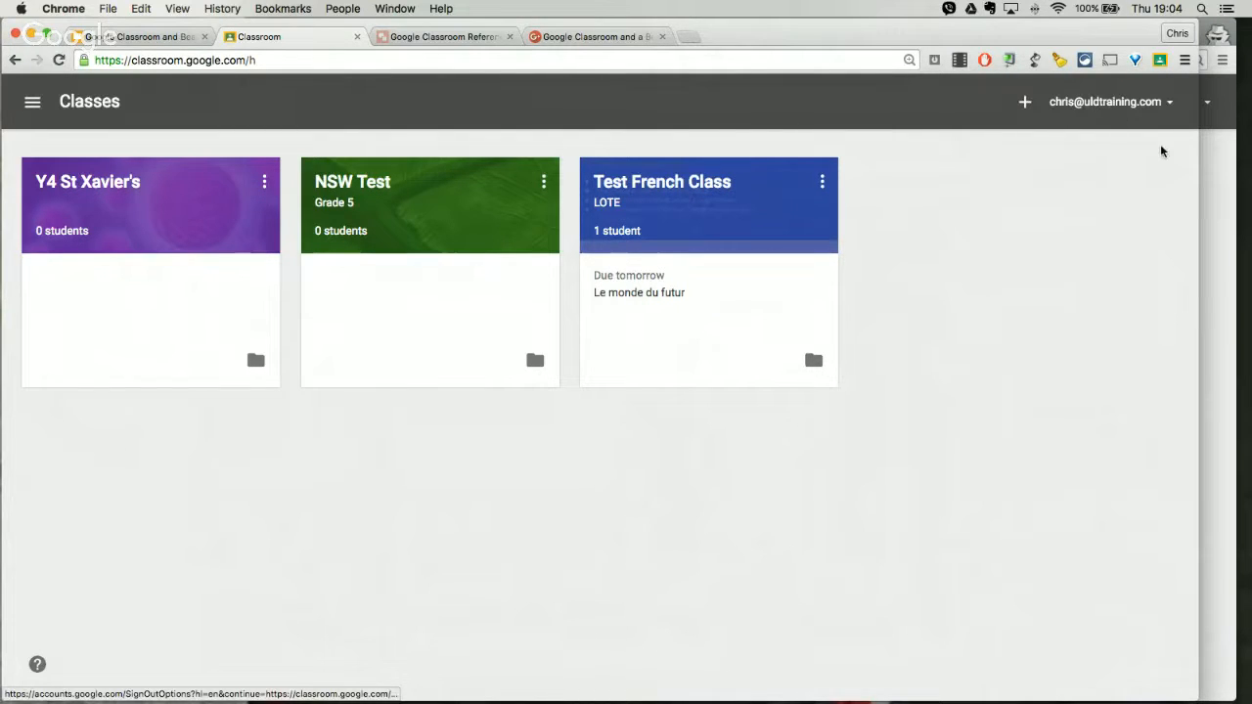
pyautogui.click(1214, 180)
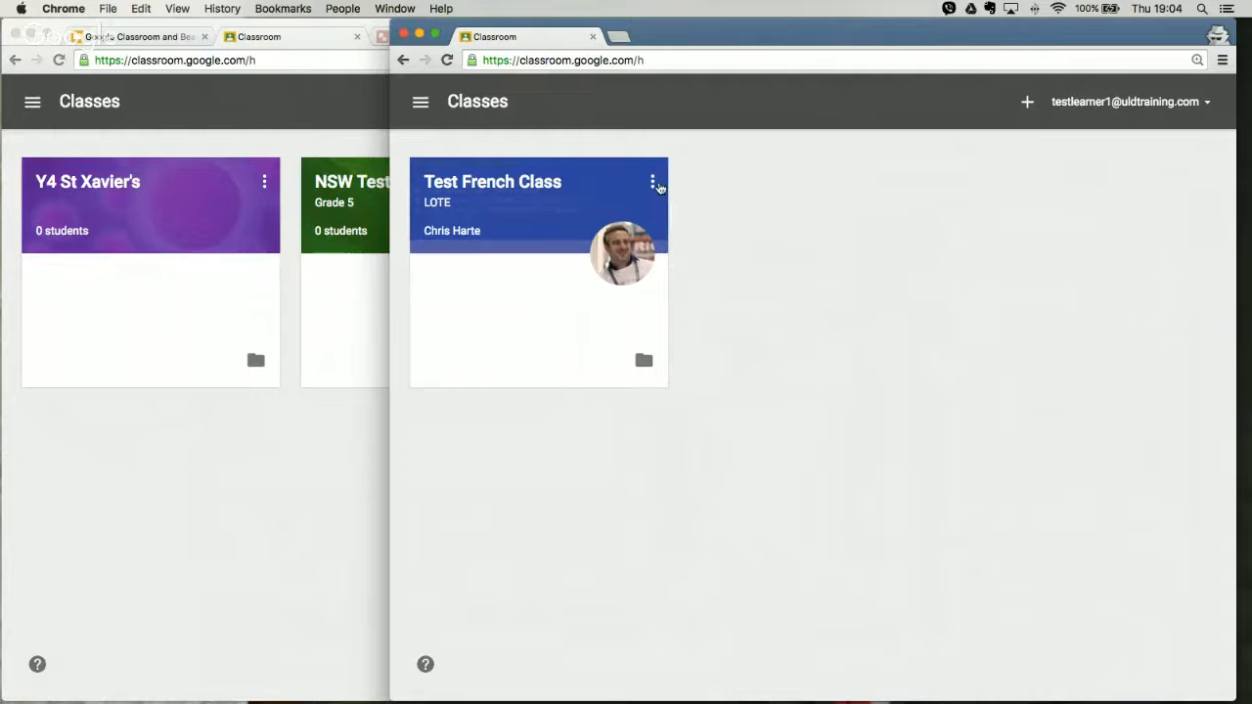
pyautogui.click(230, 435)
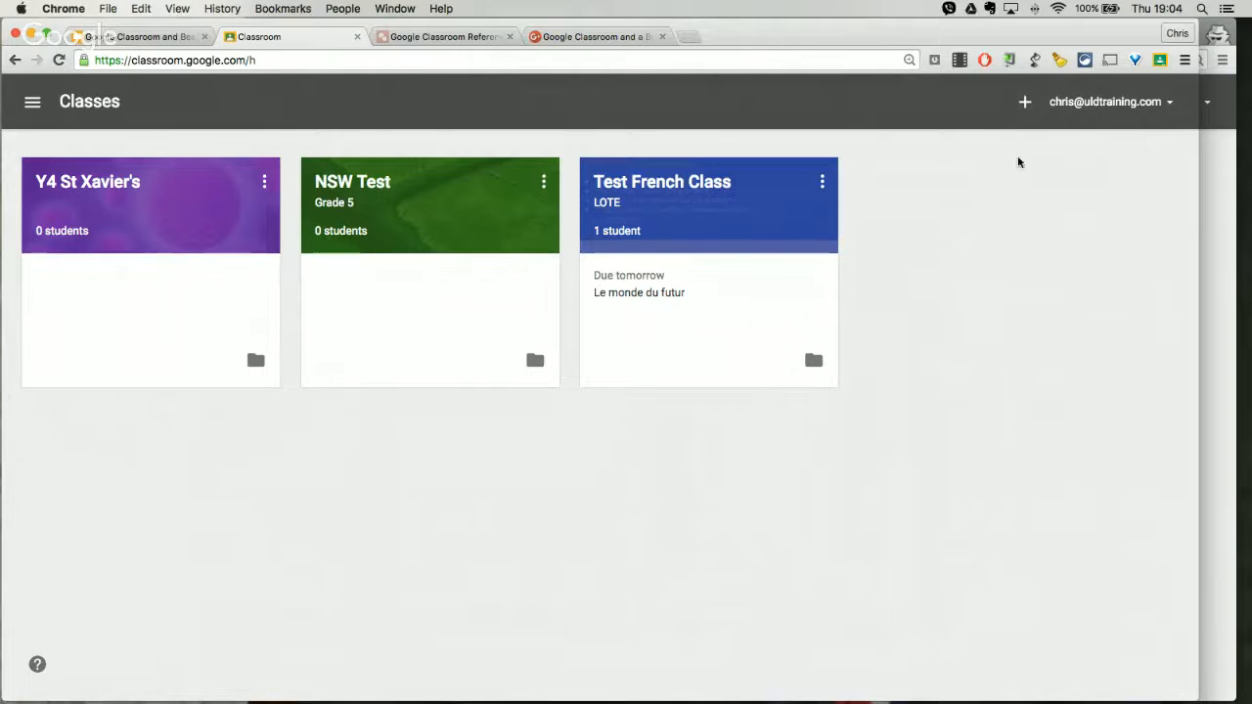
# Step: Create a class named "Webinar French Class" with the section "y9 Middle School"
pyautogui.click(1025, 103)
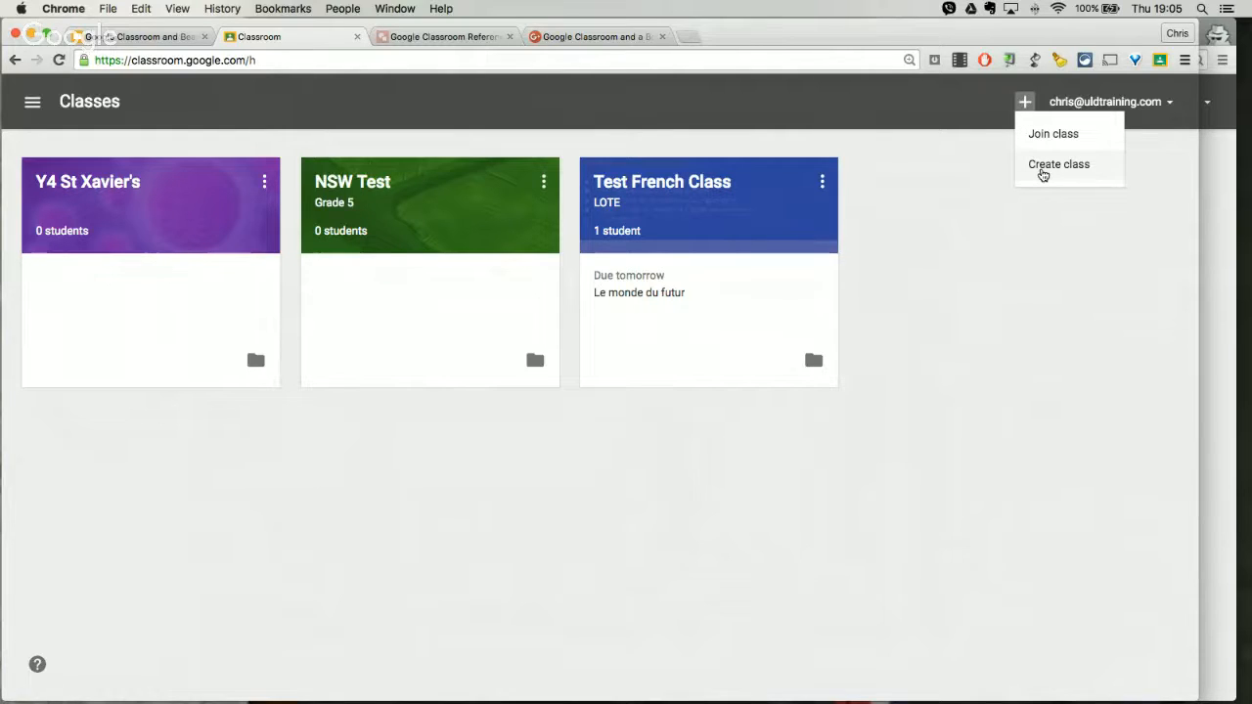
pyautogui.click(1041, 167)
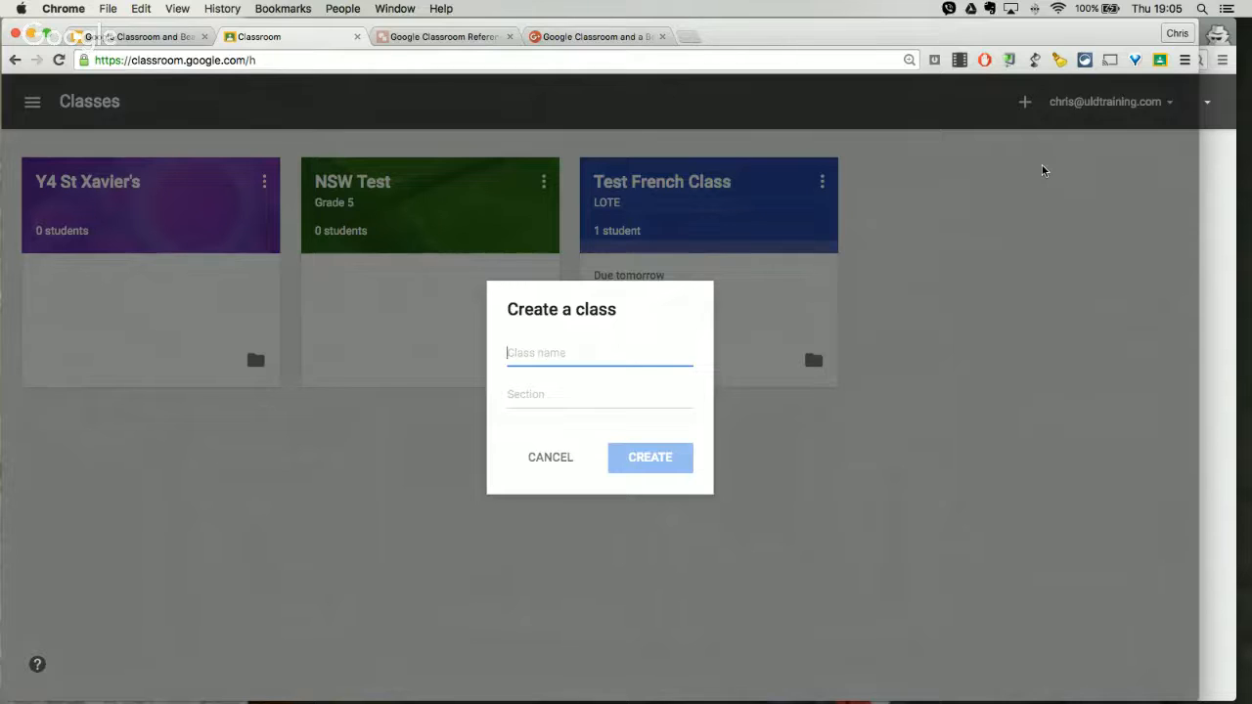
pyautogui.write('Webinar F')
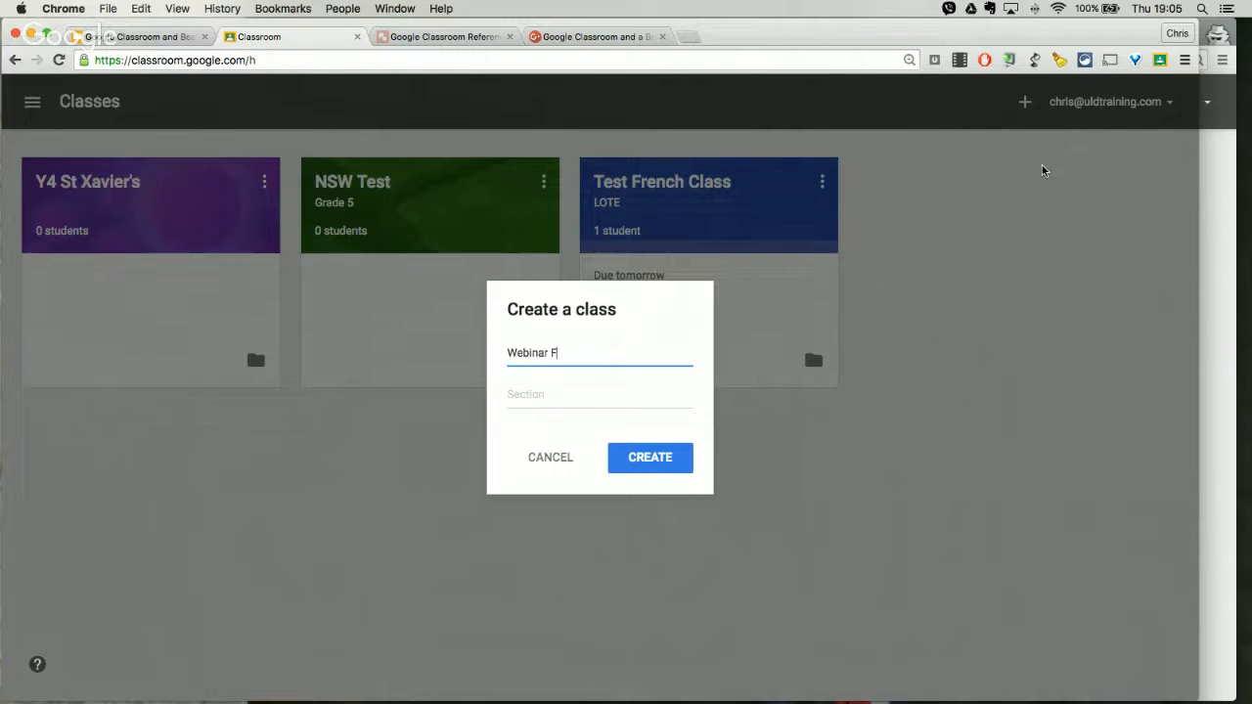
pyautogui.write('rench Class')
pyautogui.press('Tab')
pyautogui.write('k')
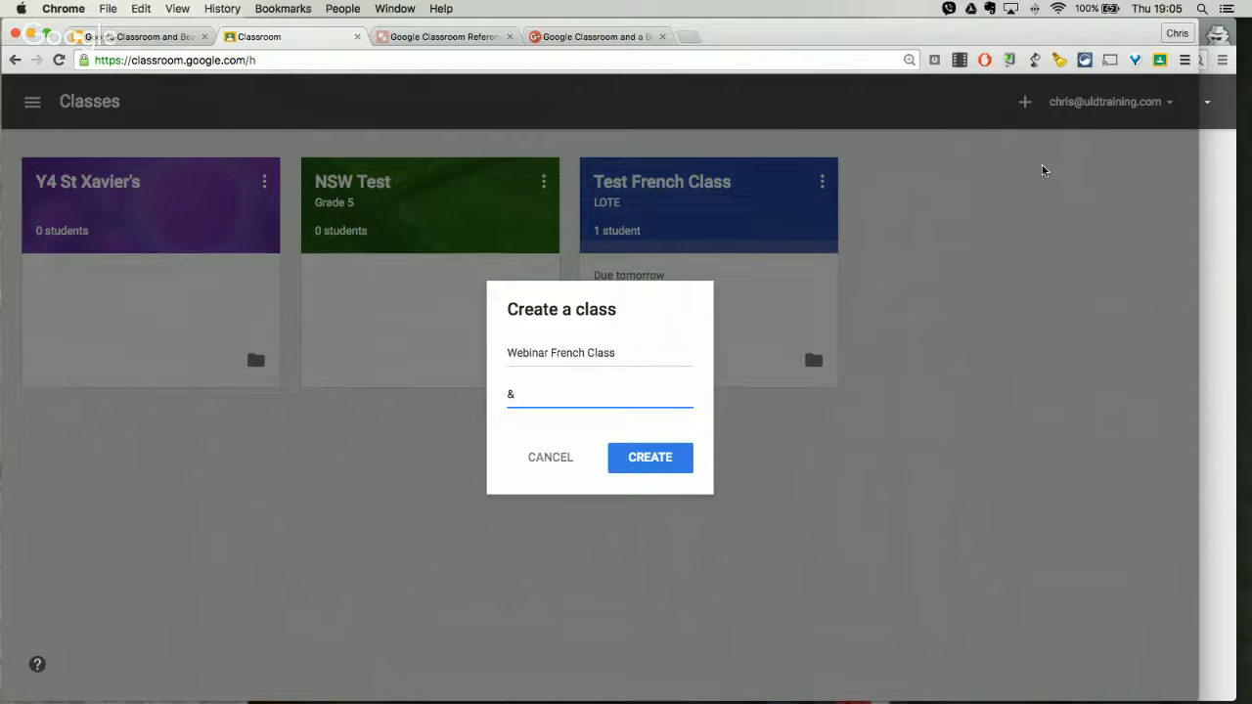
pyautogui.press('BackSpace')
pyautogui.write('y9 Middle School')
pyautogui.click(645, 461)
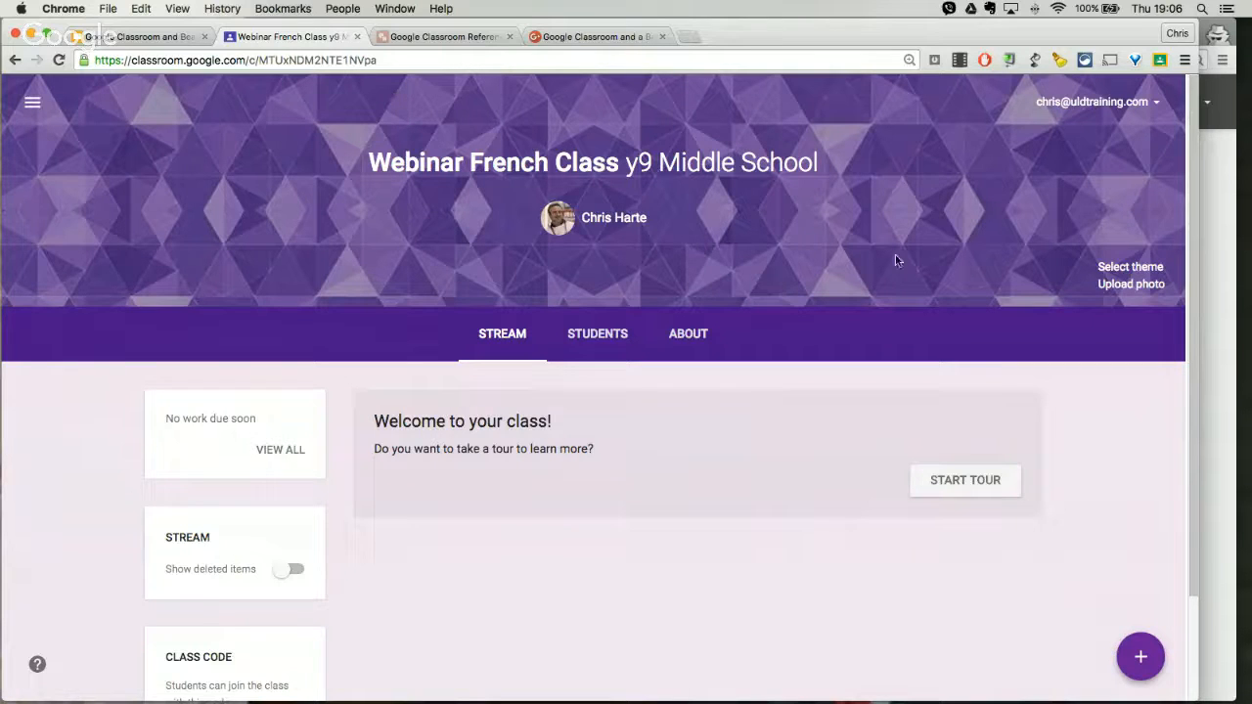
# Step: Apply the green leaf photo from the theme gallery as the class theme
pyautogui.click(1134, 267)
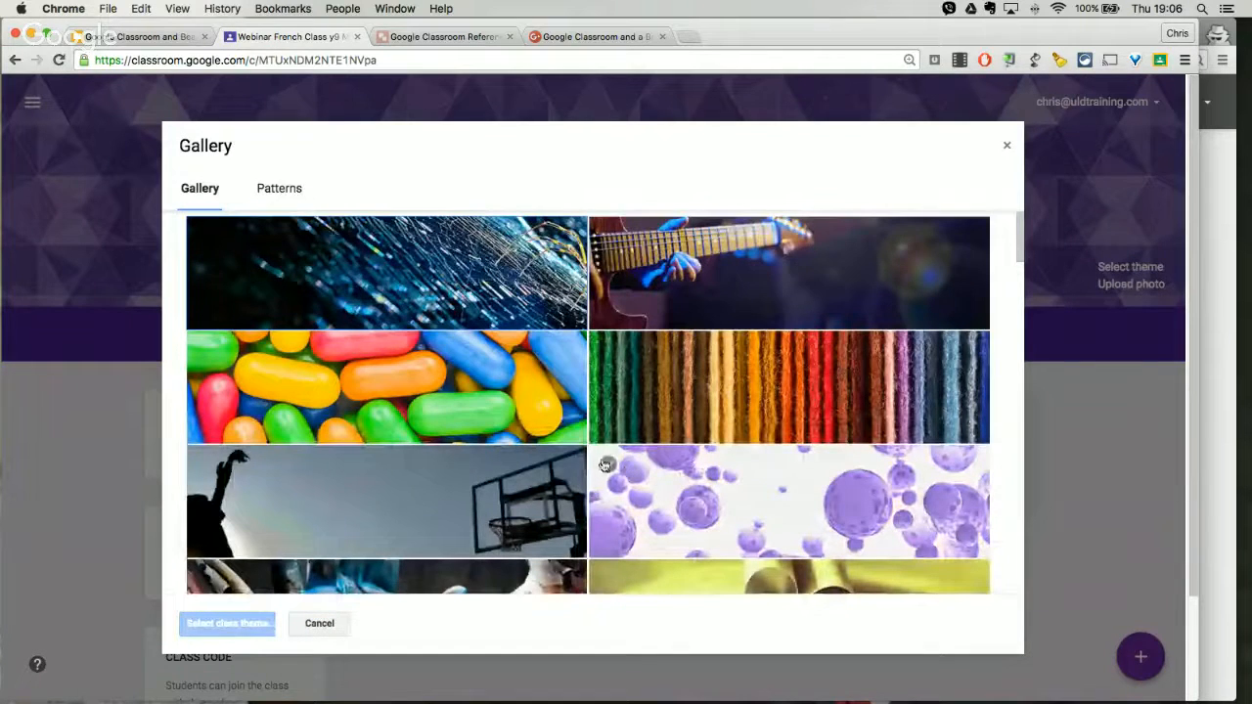
pyautogui.scroll(-1, 629, 467)
pyautogui.scroll(1, 629, 467)
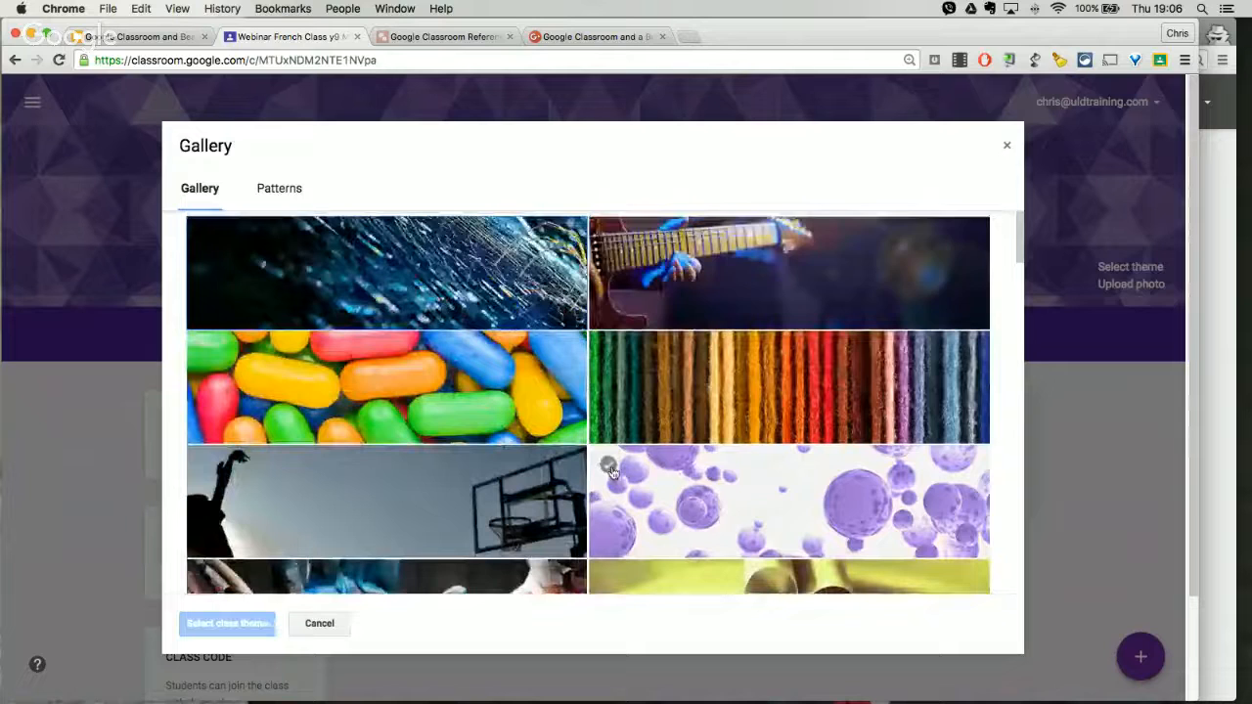
pyautogui.click(755, 304)
pyautogui.scroll(-3, 684, 440)
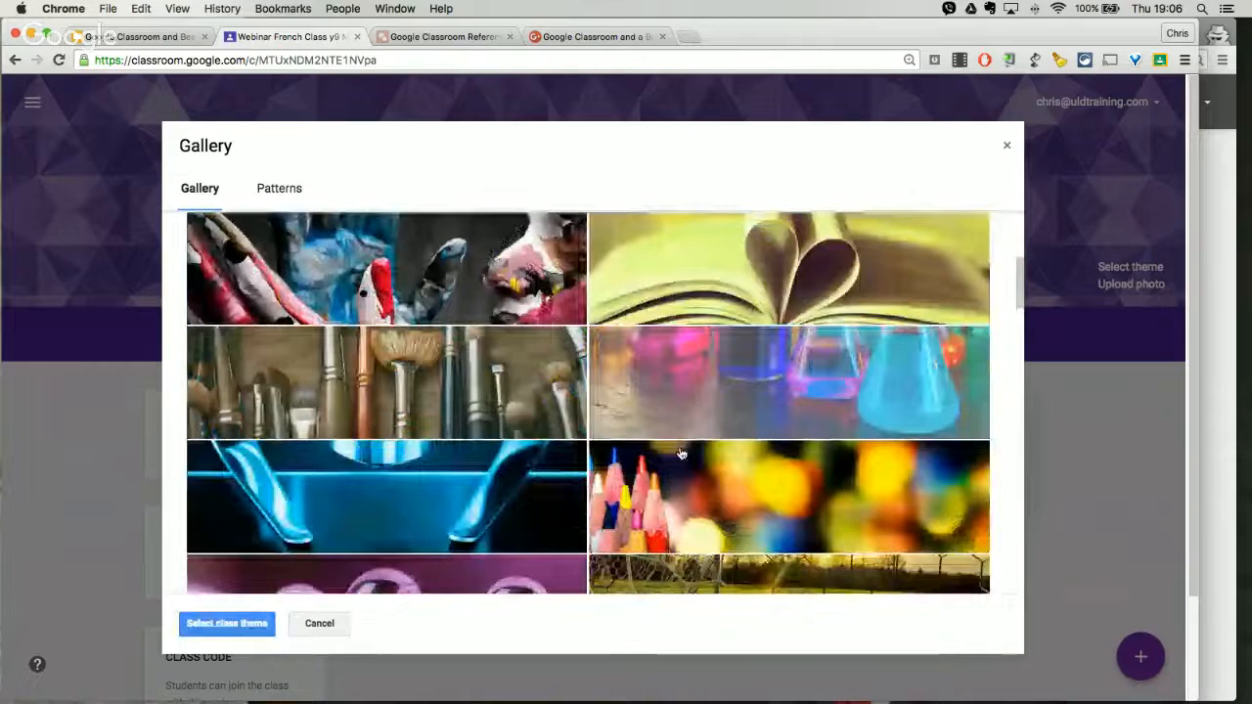
pyautogui.scroll(-8, 681, 453)
pyautogui.scroll(-1, 685, 451)
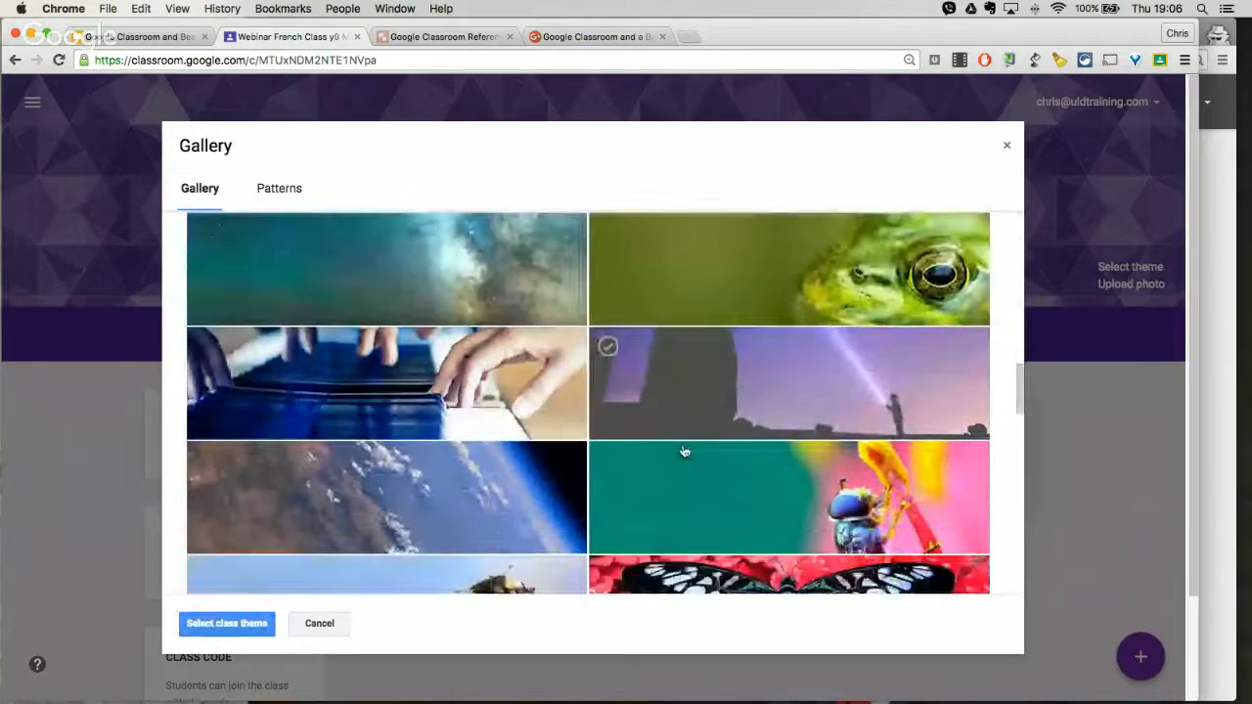
pyautogui.scroll(-5, 685, 451)
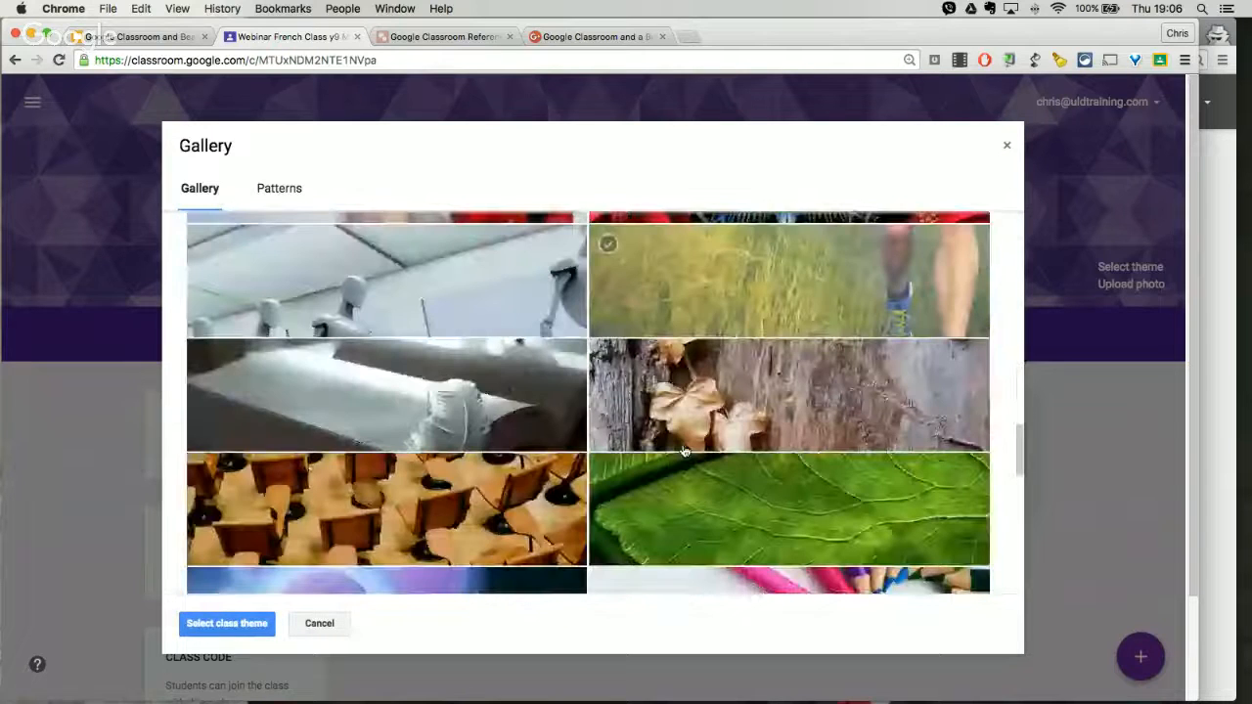
pyautogui.scroll(-2, 685, 451)
pyautogui.click(802, 367)
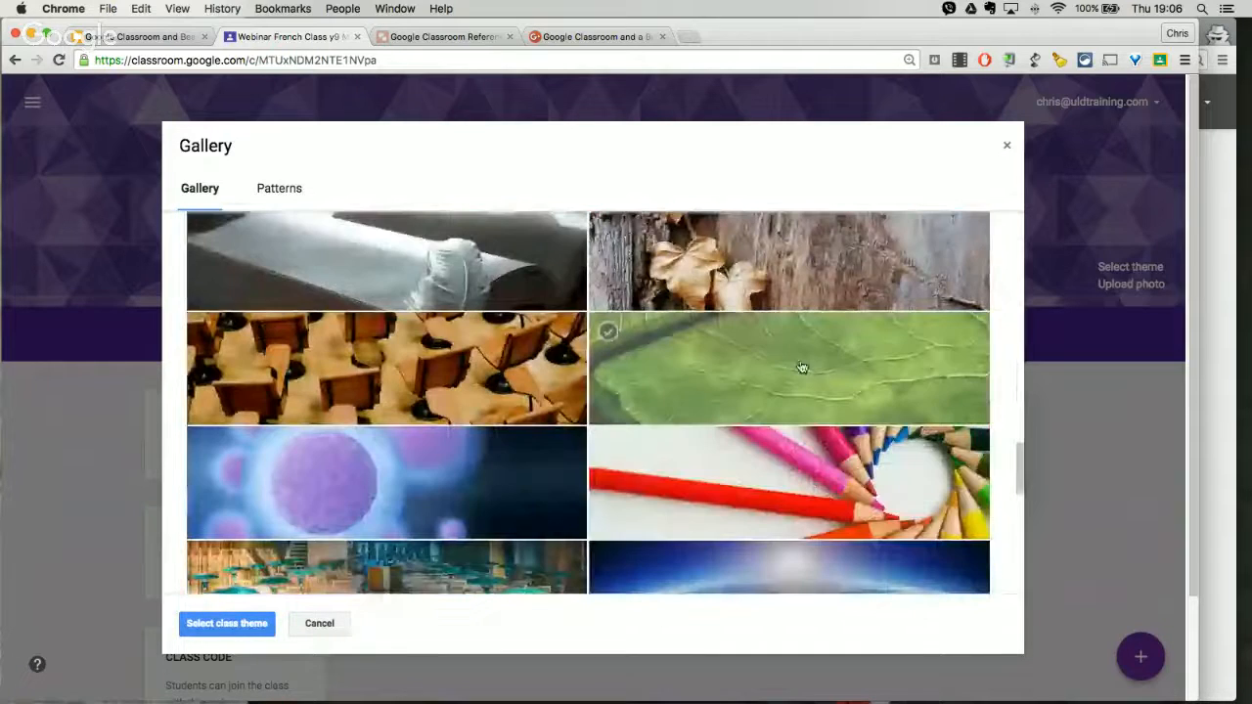
pyautogui.click(802, 366)
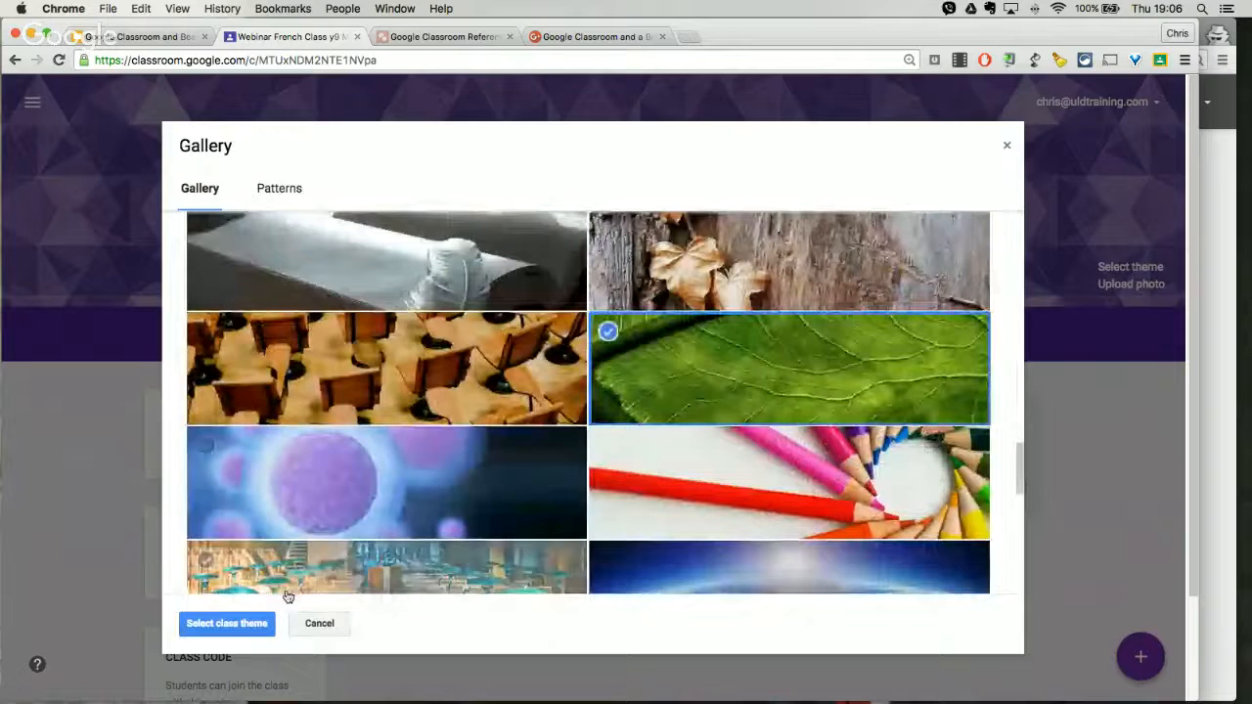
pyautogui.click(235, 628)
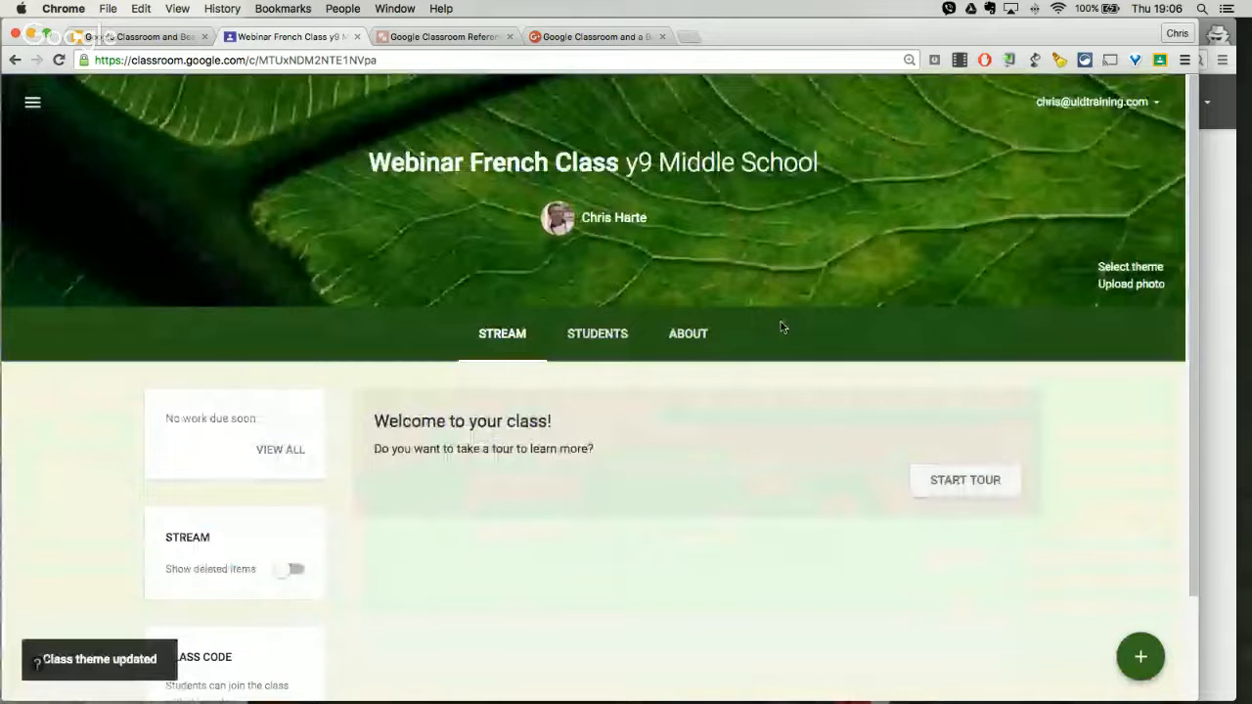
# Step: View the overview of all classes and reopen Webinar French Class
pyautogui.click(32, 102)
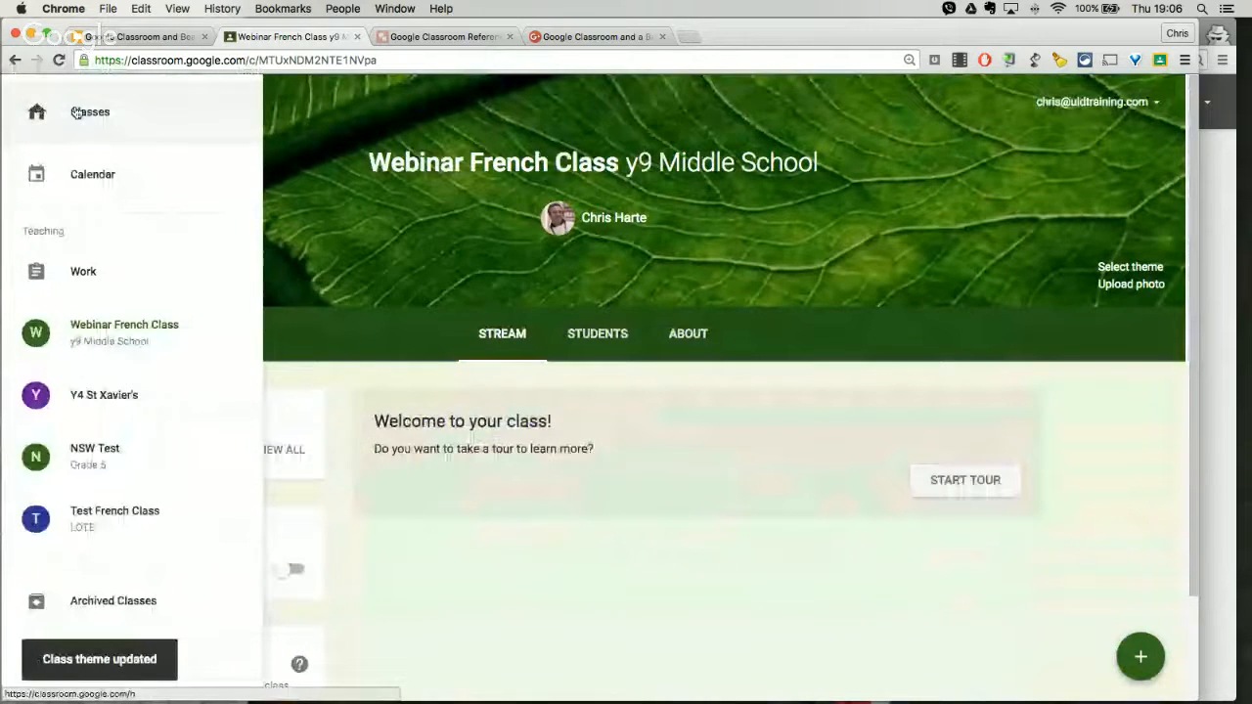
pyautogui.click(76, 113)
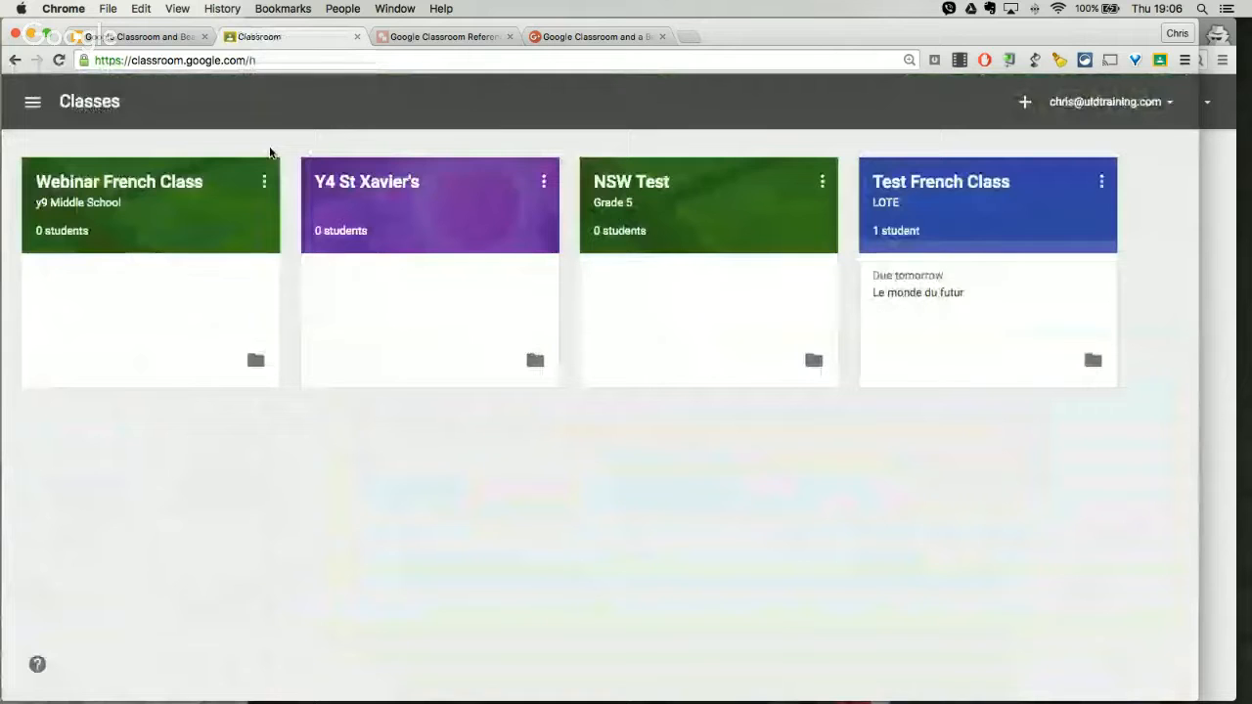
pyautogui.click(105, 186)
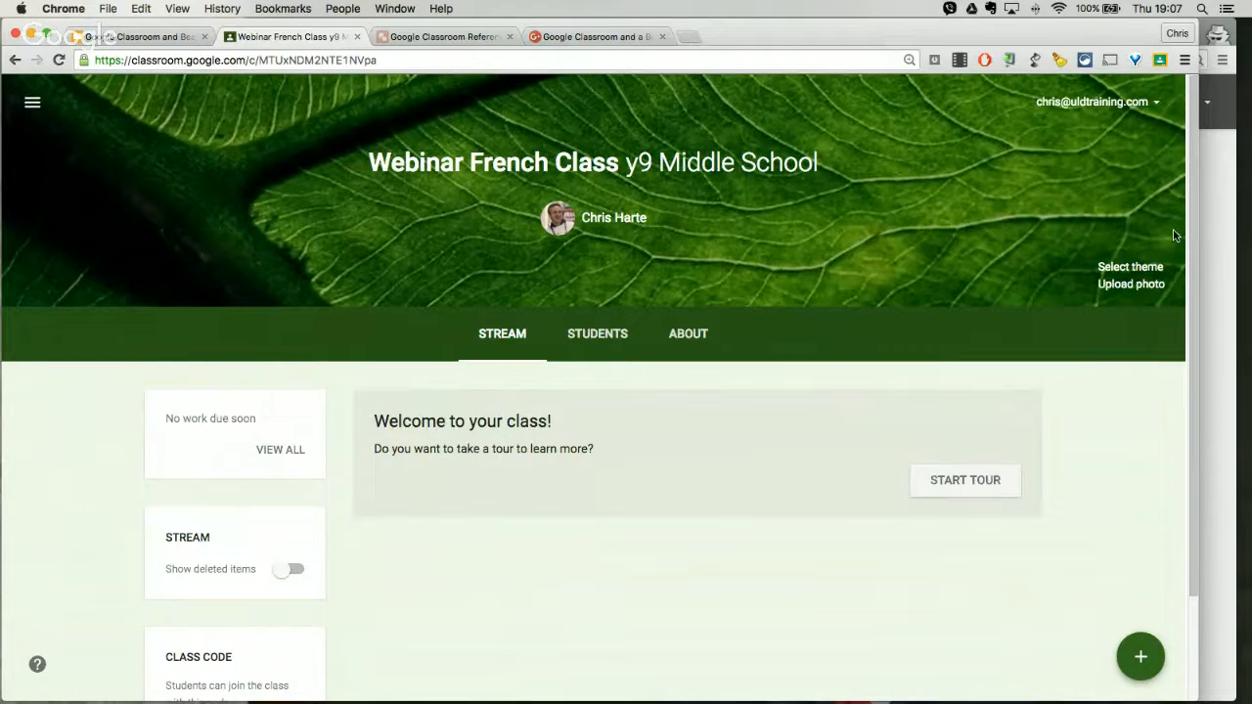
# Step: Upload Google Classroom Banner.png from the Downloads folder as a custom photo for the class theme
pyautogui.click(1132, 284)
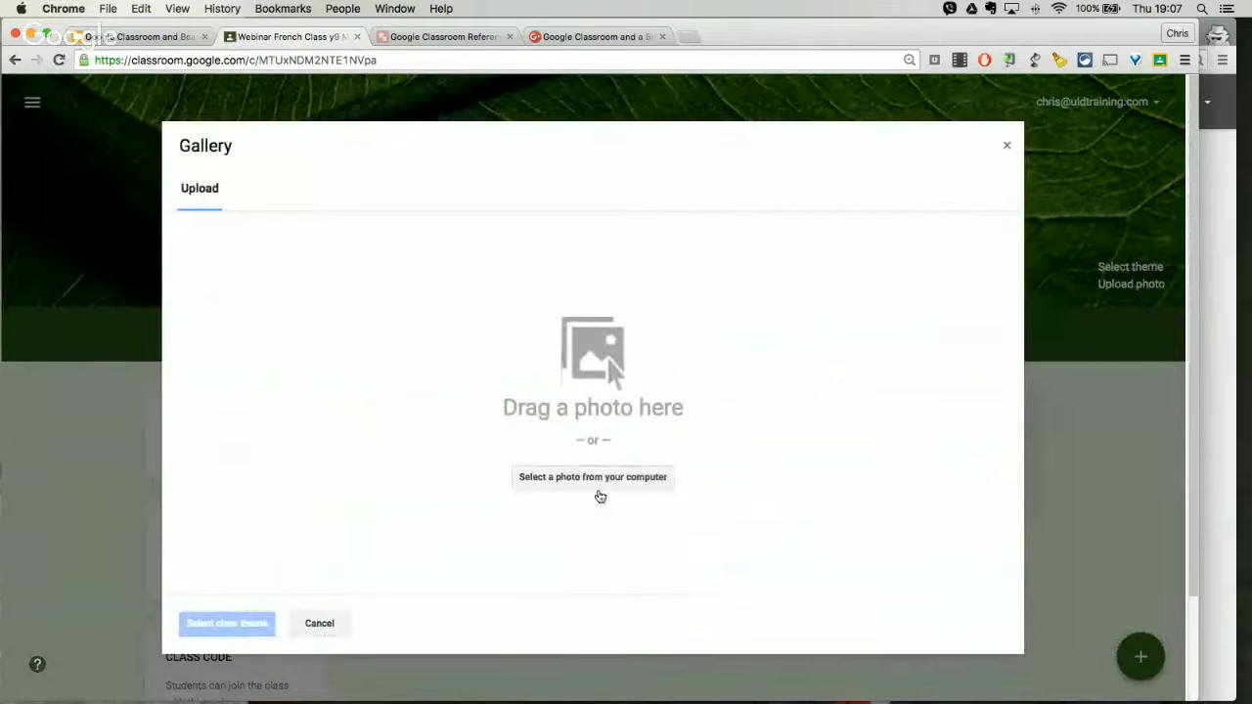
pyautogui.click(581, 478)
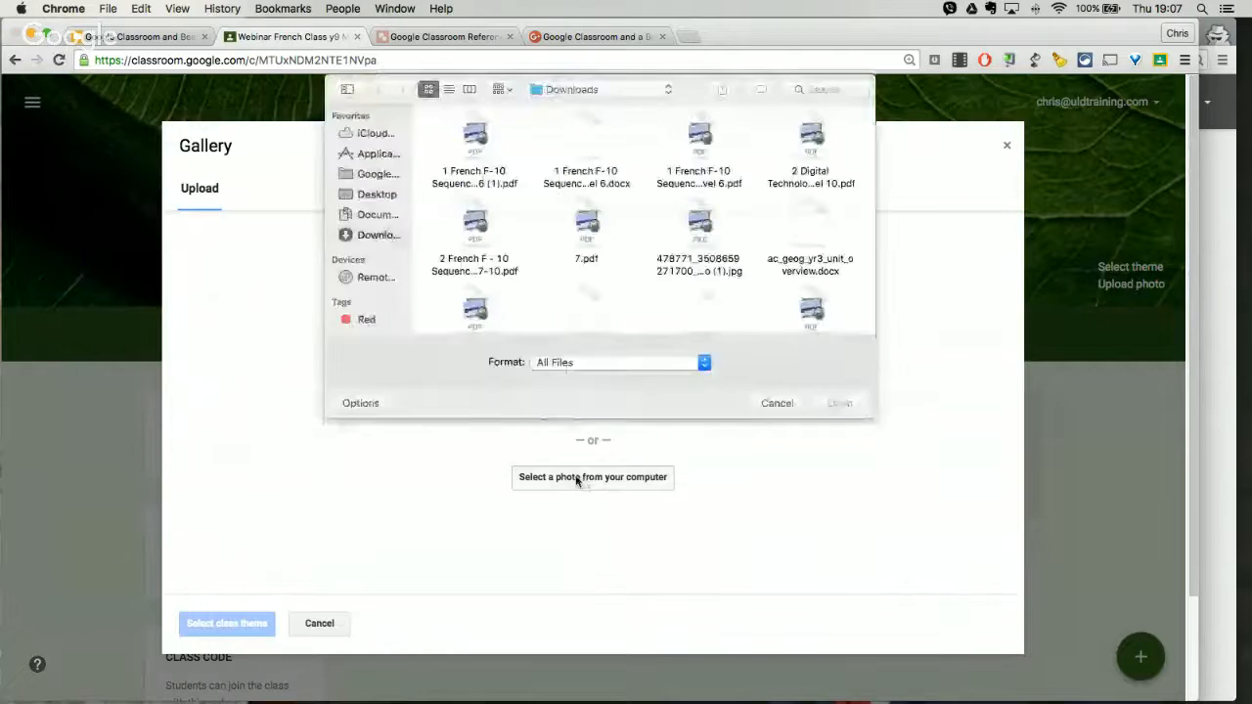
pyautogui.scroll(-10, 635, 254)
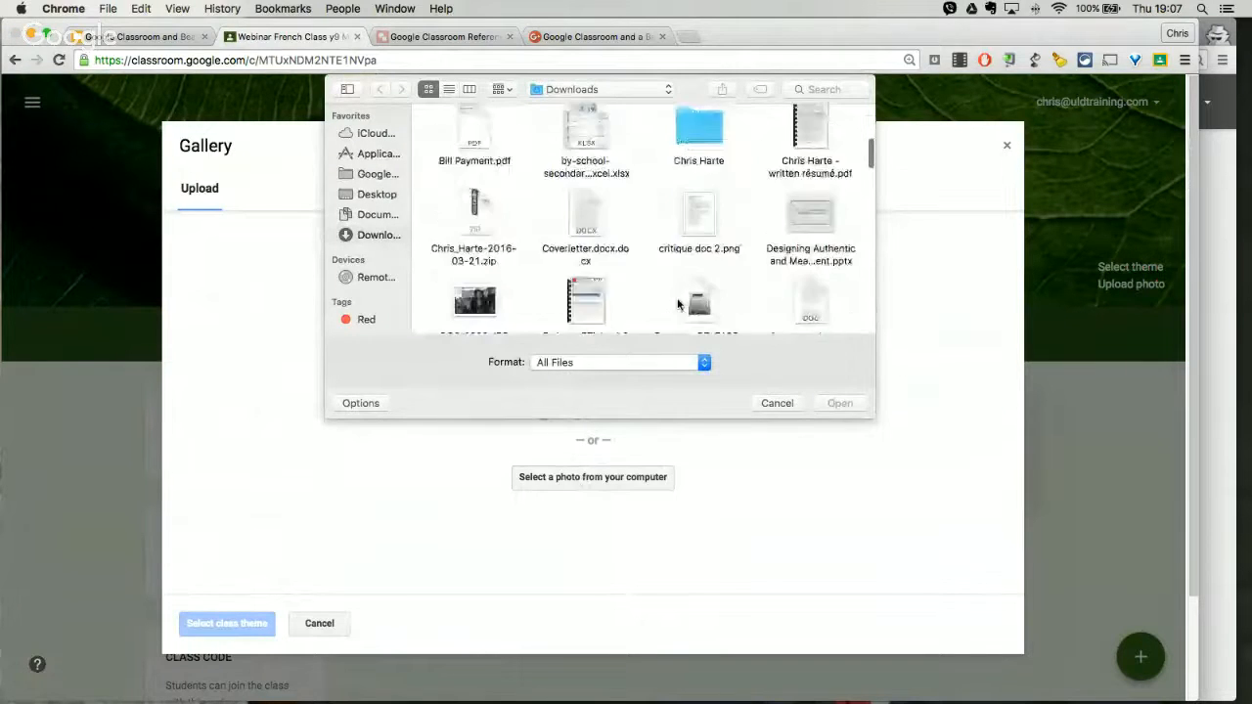
pyautogui.scroll(-5, 678, 304)
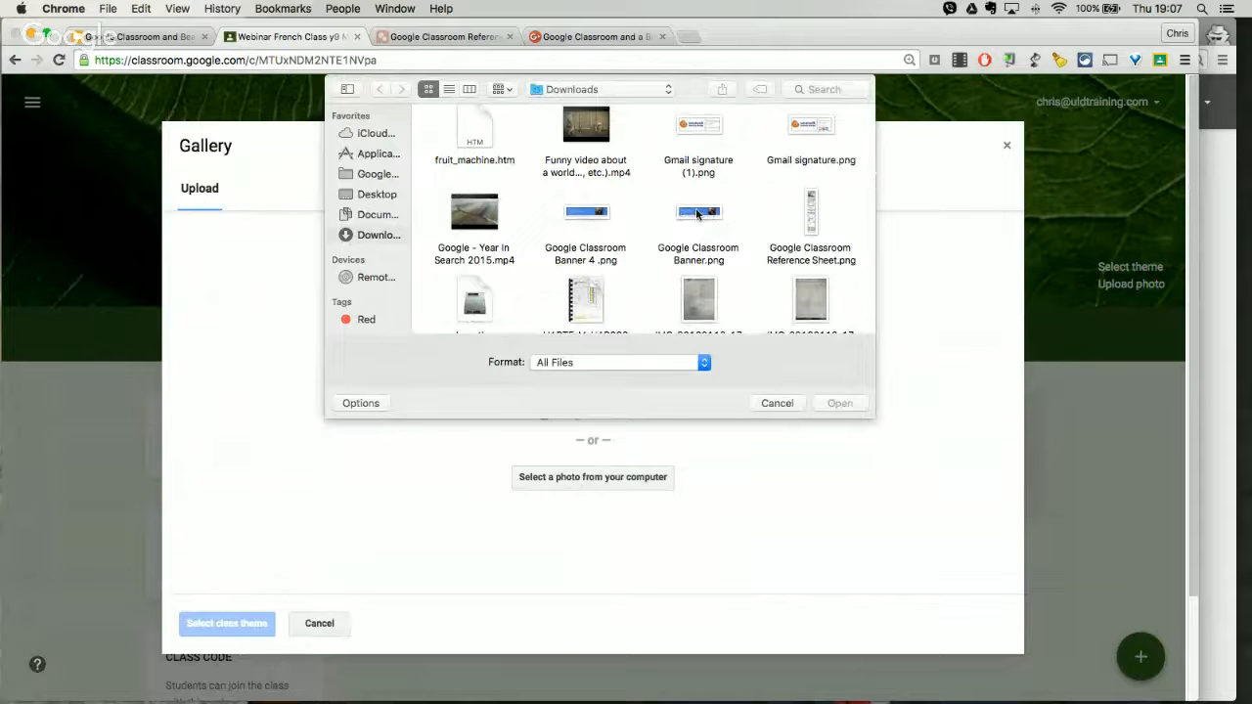
pyautogui.click(698, 214)
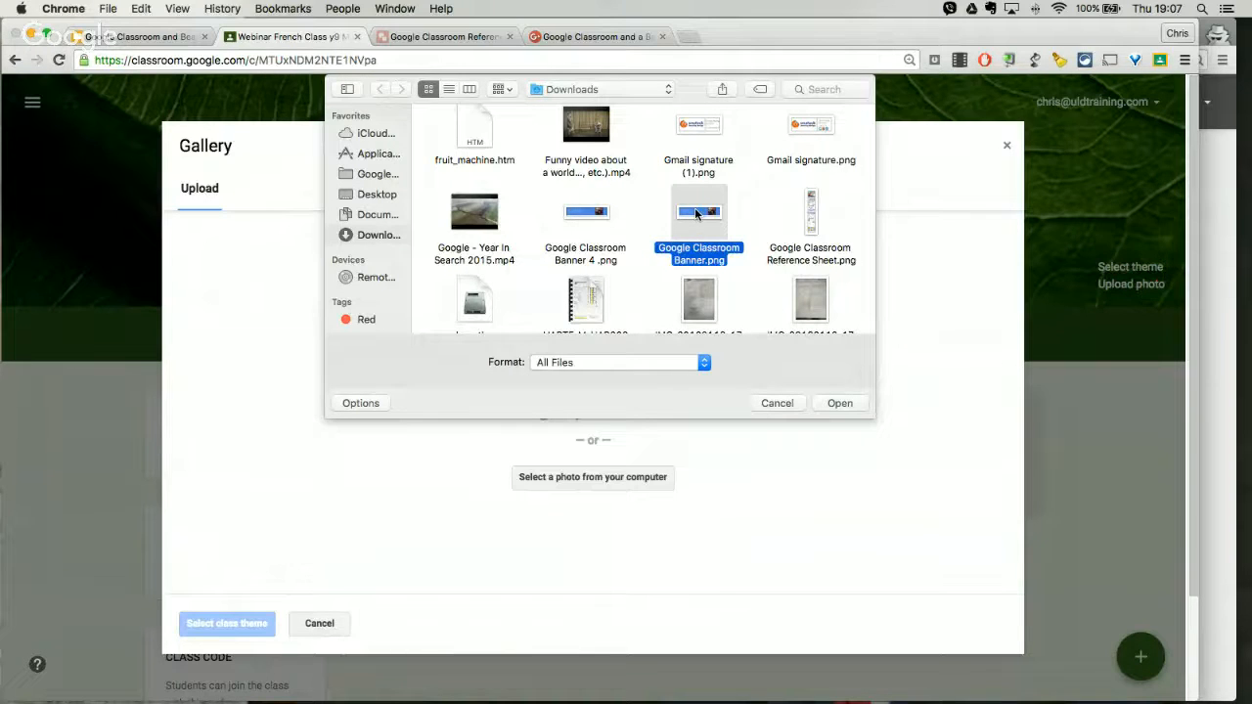
pyautogui.doubleClick(698, 214)
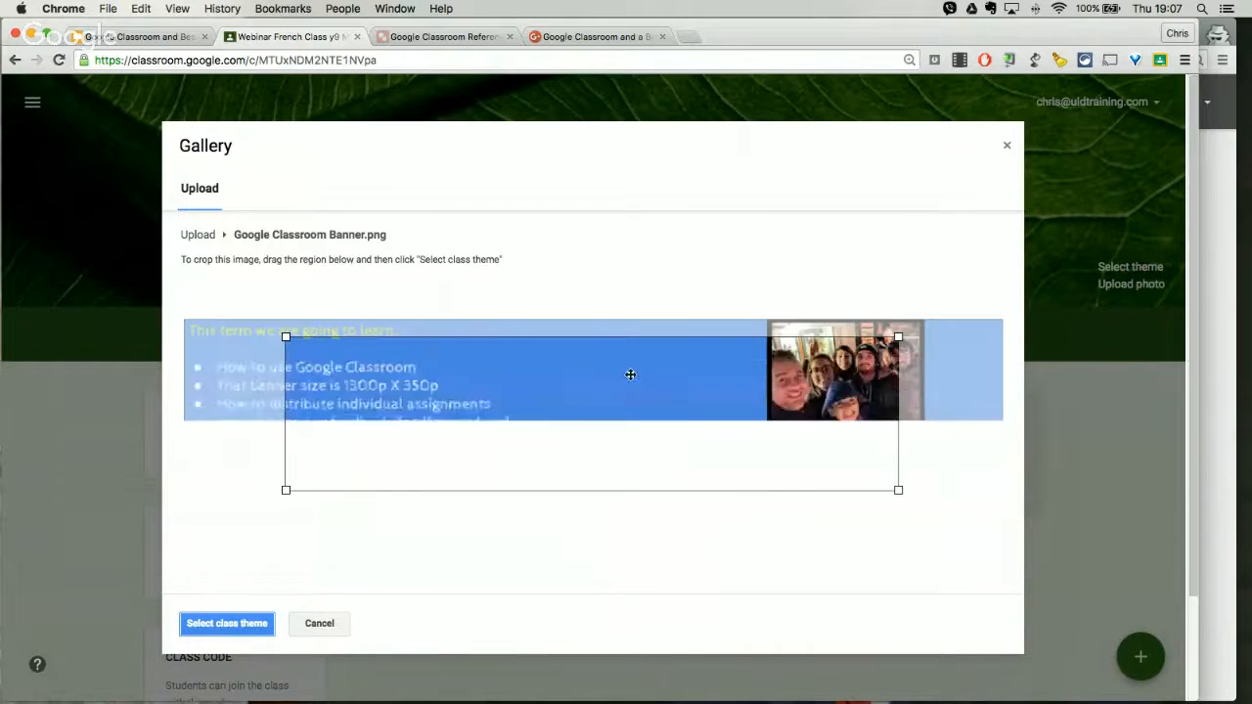
# Step: Crop the uploaded banner from its upper-left corner to include all the text and the group photo, and apply it as class theme
pyautogui.moveTo(650, 383); pyautogui.dragTo(550, 361)
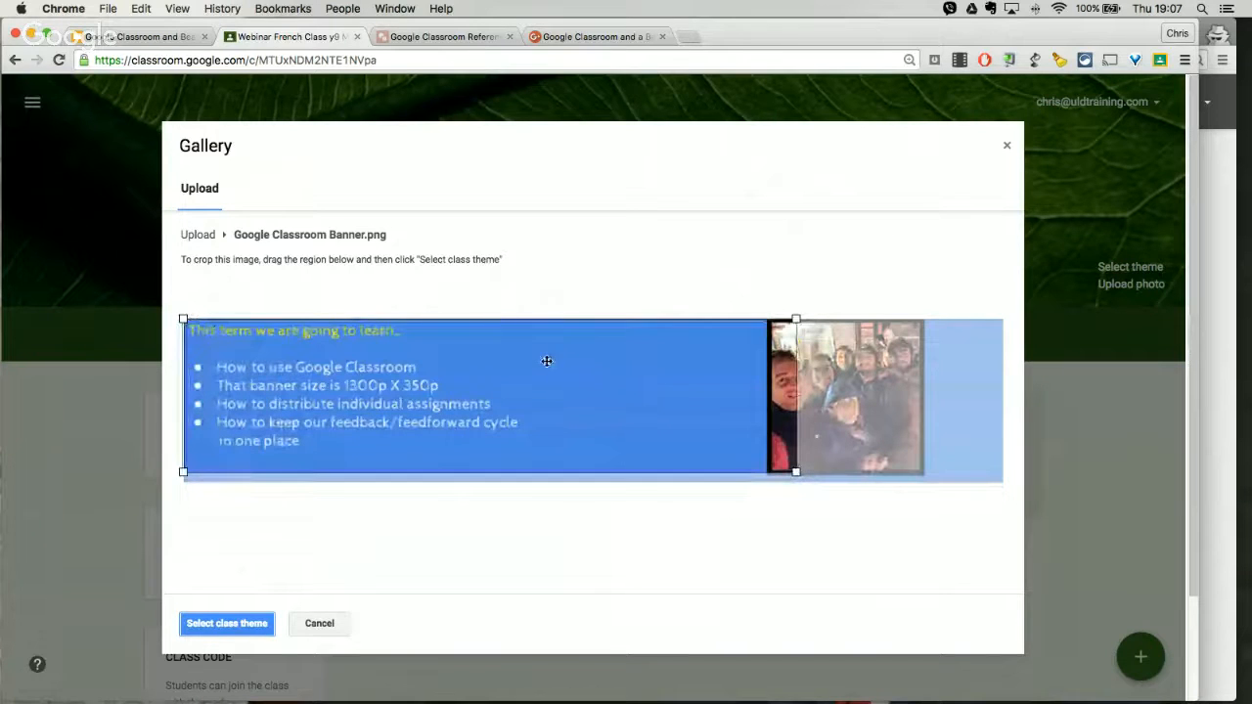
pyautogui.moveTo(795, 470); pyautogui.dragTo(948, 571)
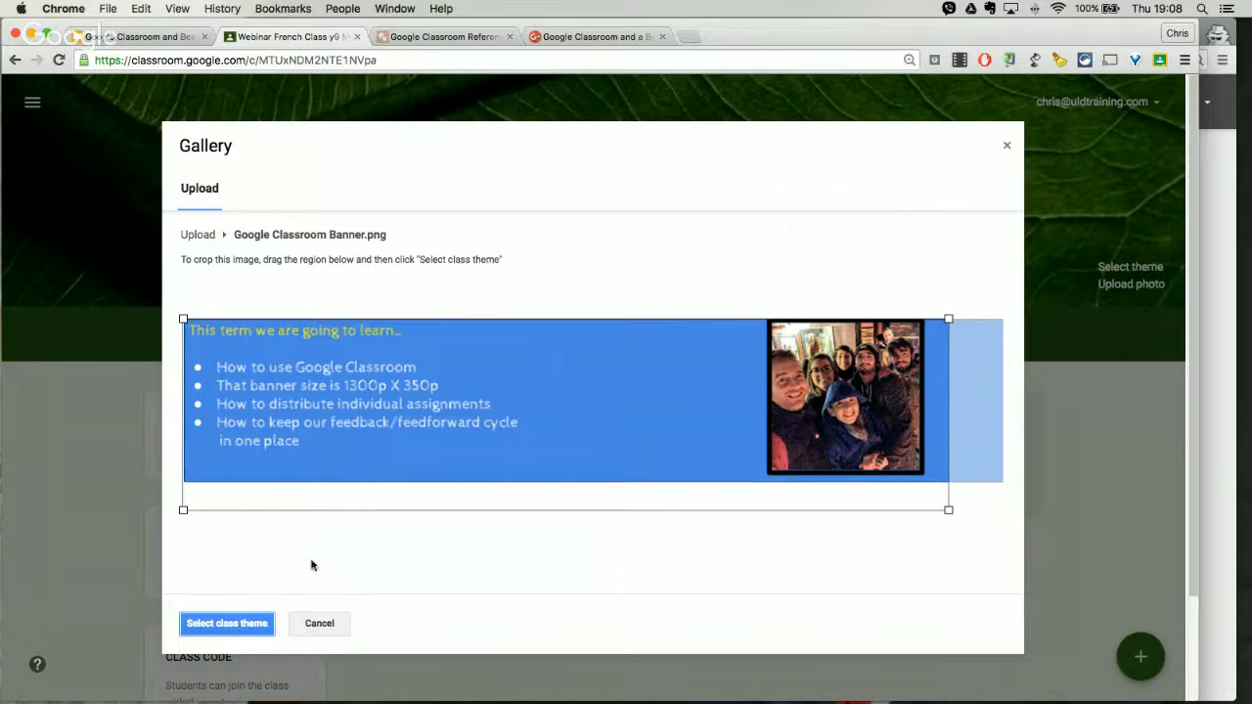
pyautogui.click(238, 627)
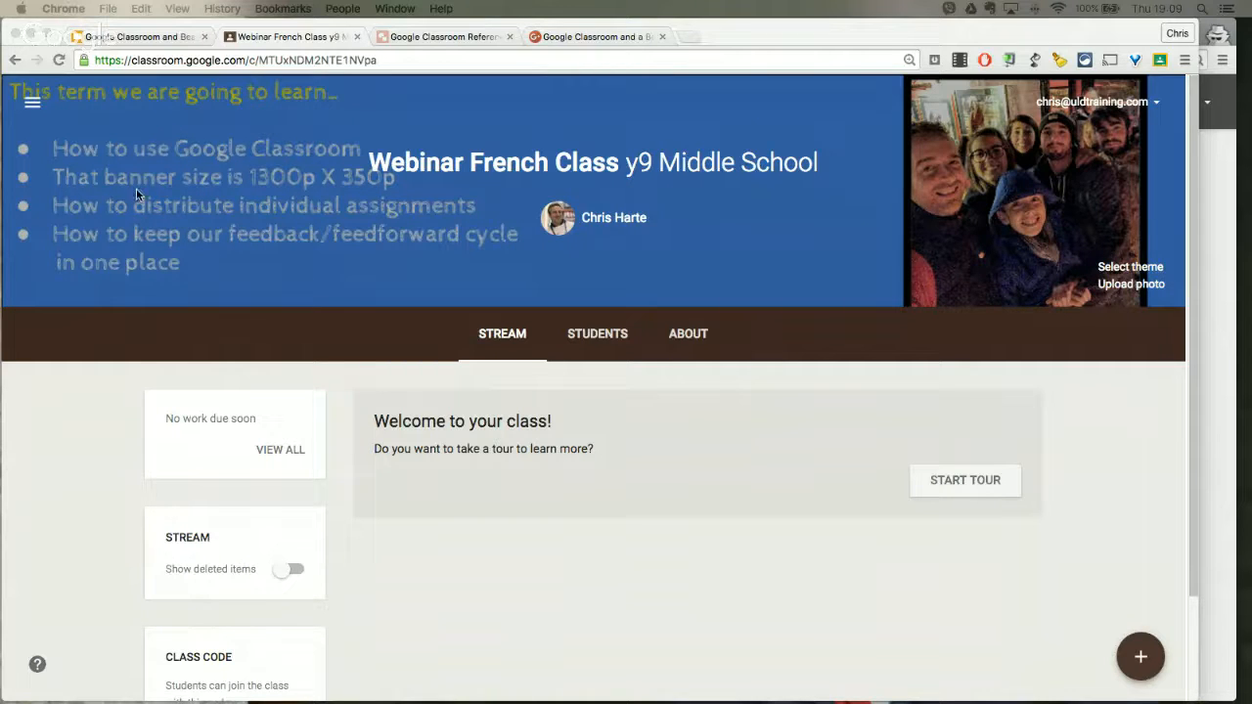
# Step: Look through the class's Stream and Students pages and open its About page
pyautogui.scroll(-1, 782, 186)
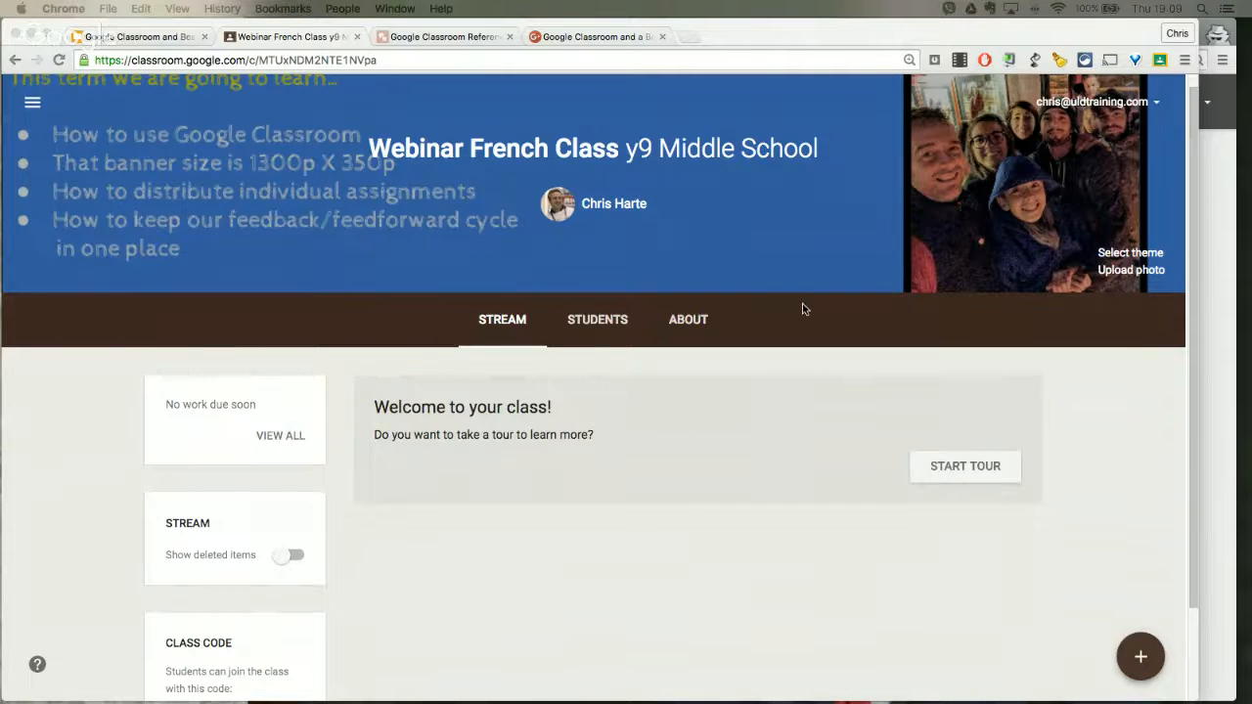
pyautogui.scroll(-5, 802, 303)
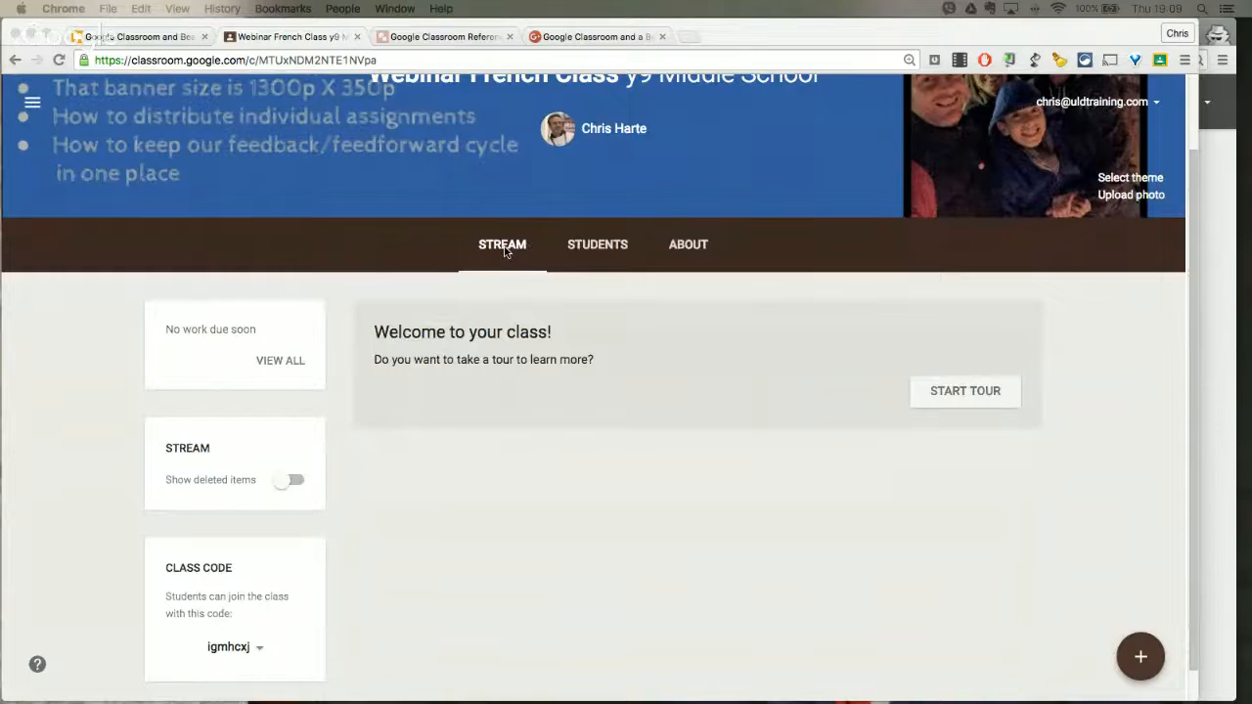
pyautogui.click(507, 252)
pyautogui.click(601, 251)
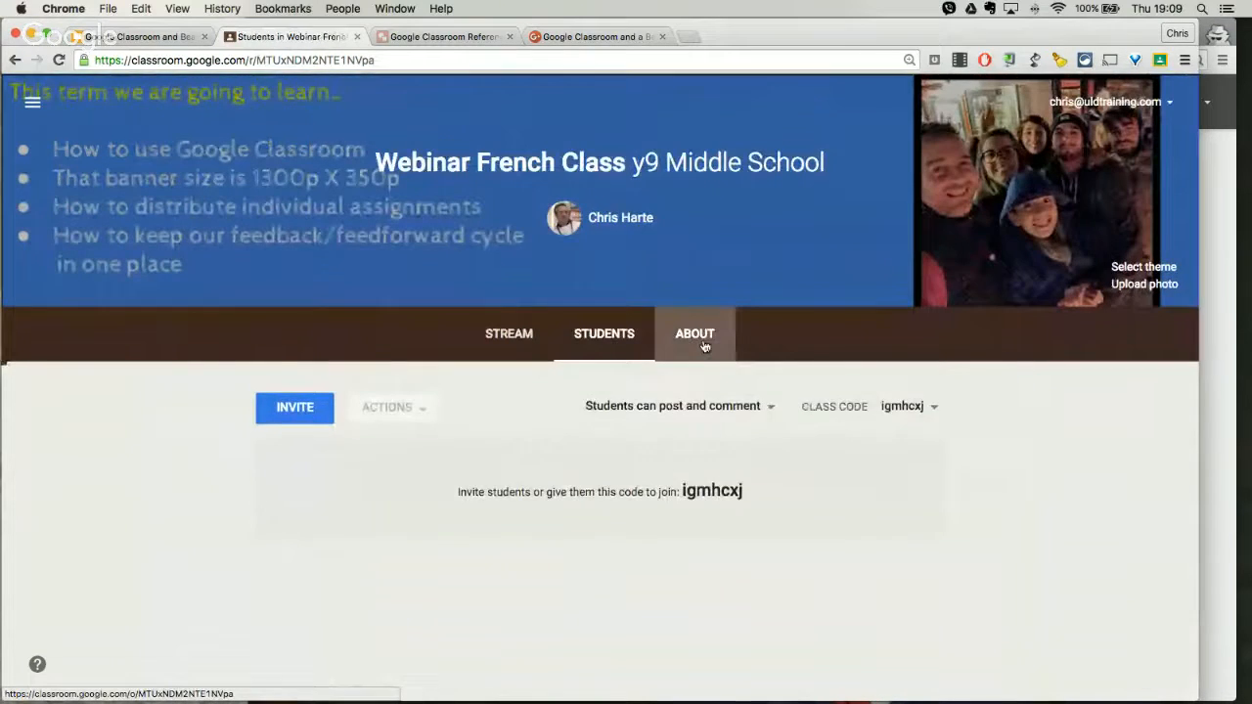
pyautogui.click(704, 346)
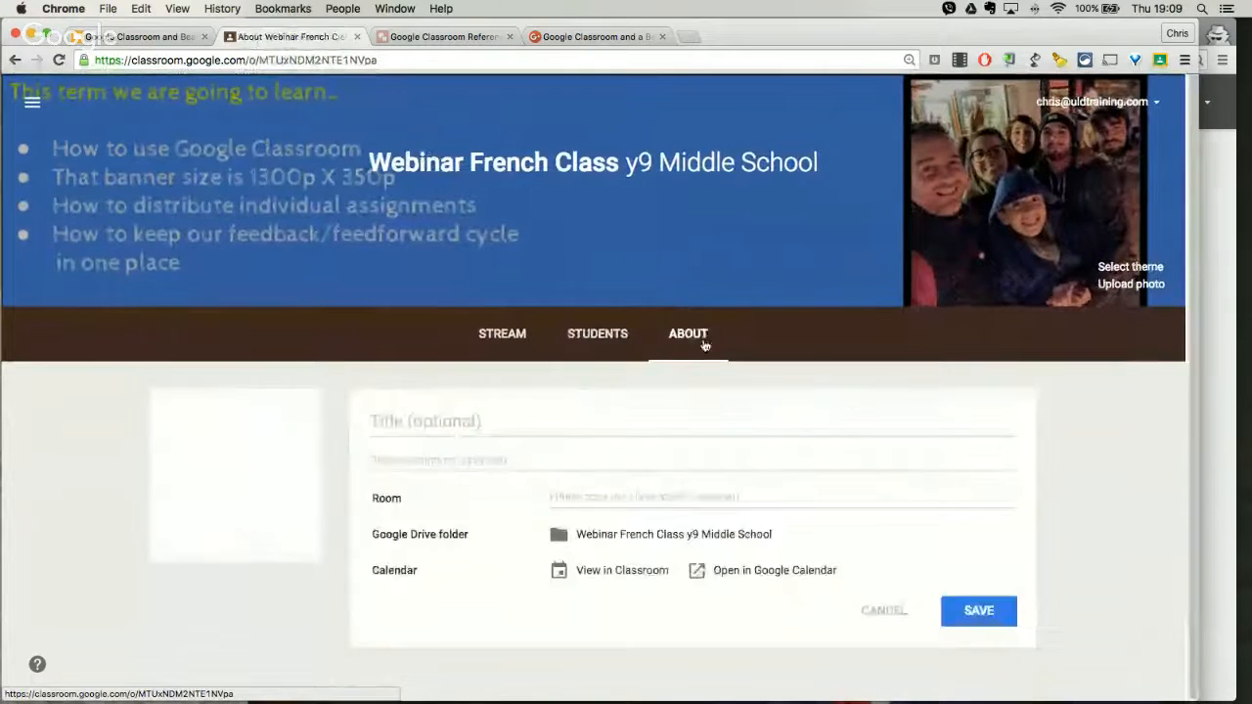
# Step: Enter "Y9 French" as the title in the class details on the About page
pyautogui.scroll(-2, 709, 278)
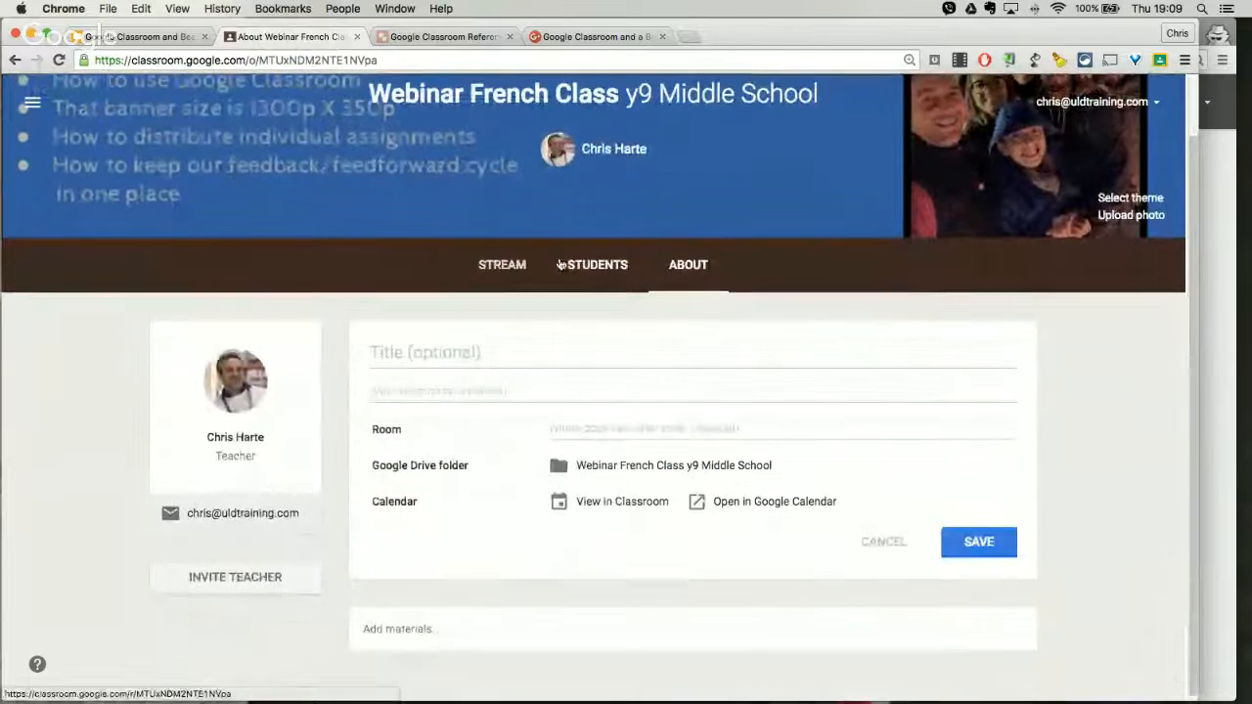
pyautogui.scroll(-1, 721, 286)
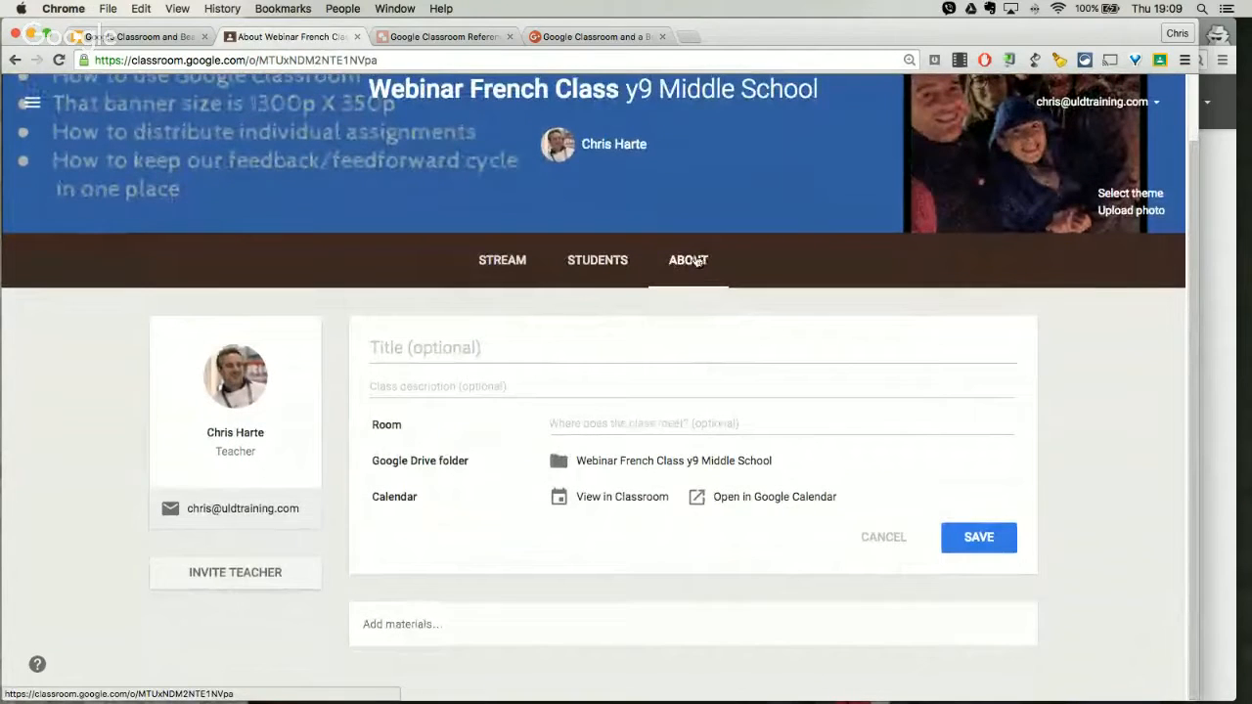
pyautogui.click(576, 352)
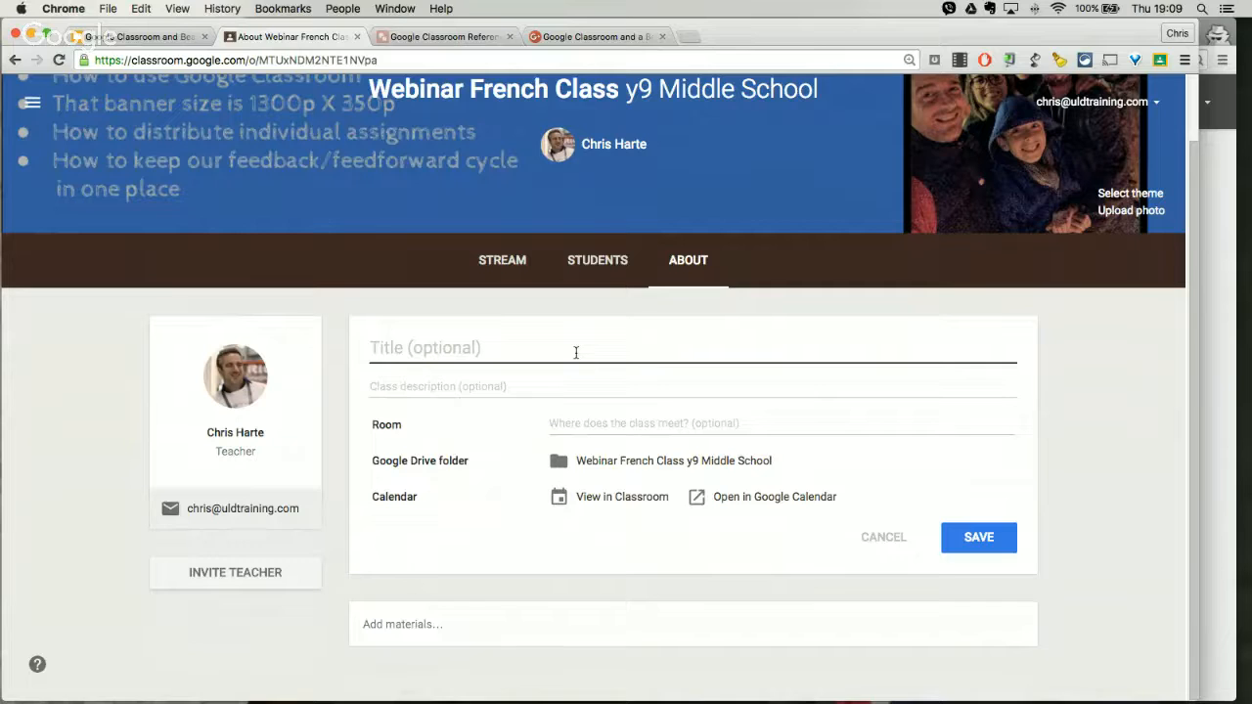
pyautogui.write('Y')
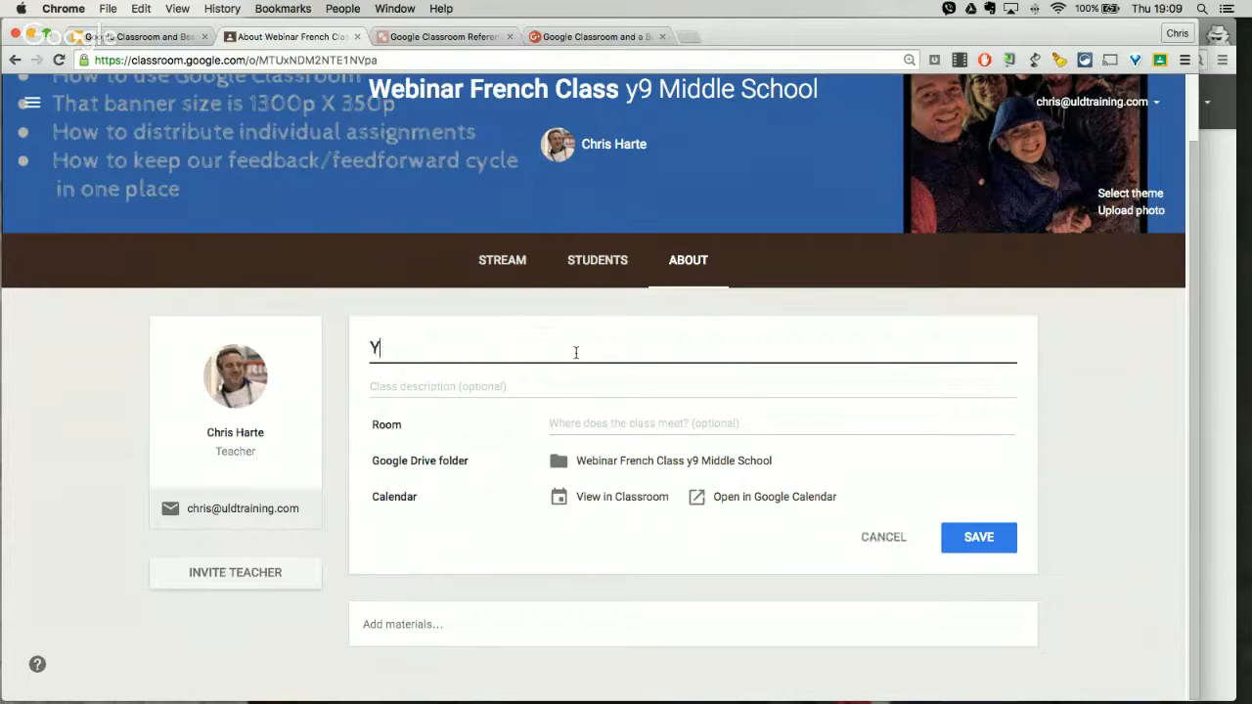
pyautogui.write('9 French')
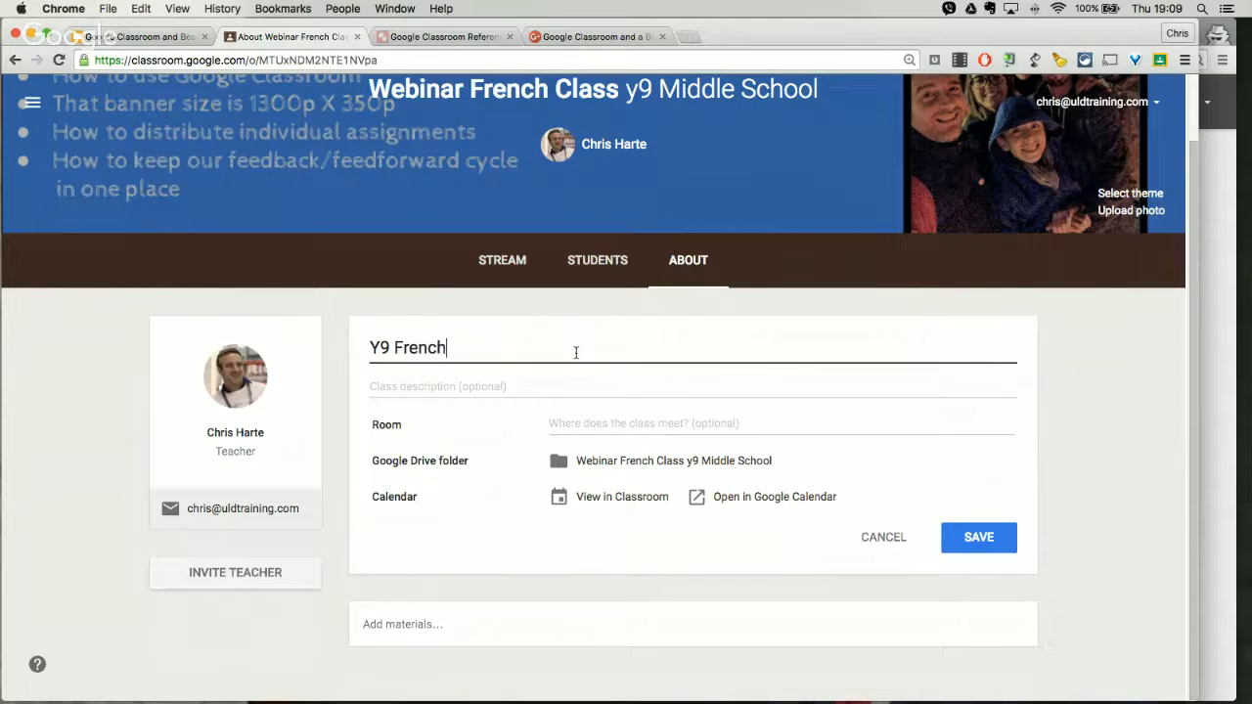
# Step: Fill in the class description "This year we are studying some French stuff...." and set the room to 1B1
pyautogui.click(527, 382)
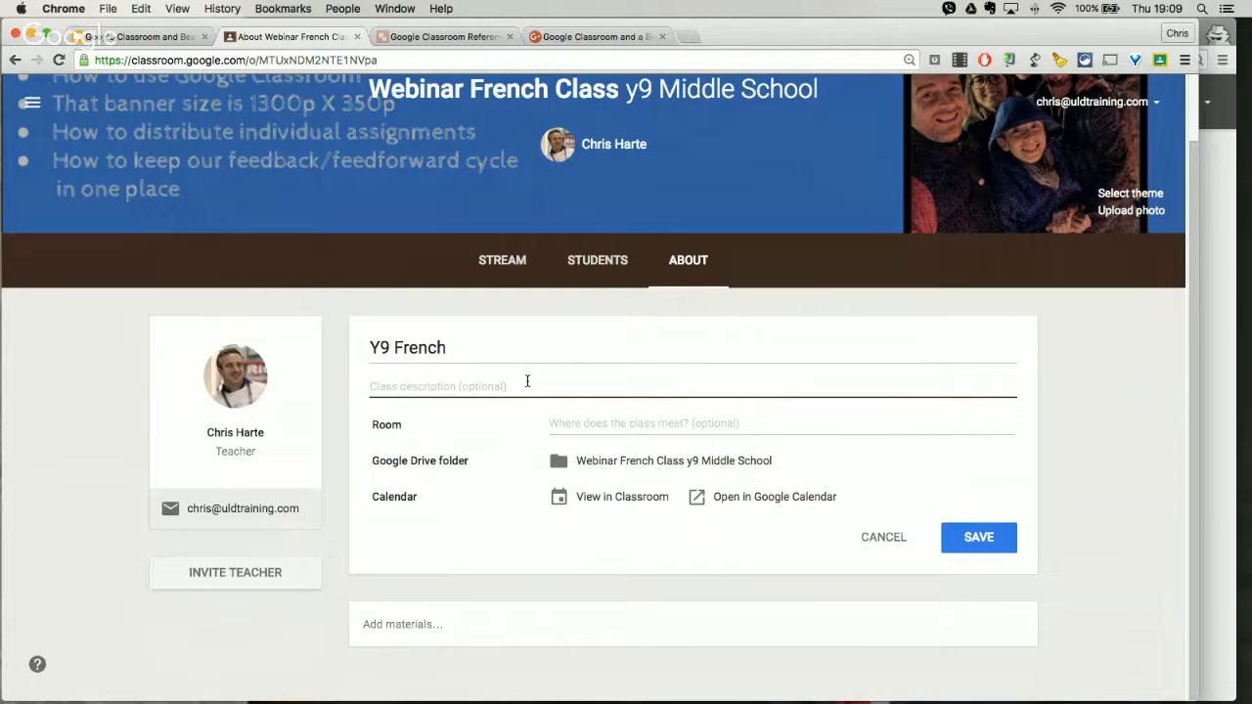
pyautogui.write('This year we are studying')
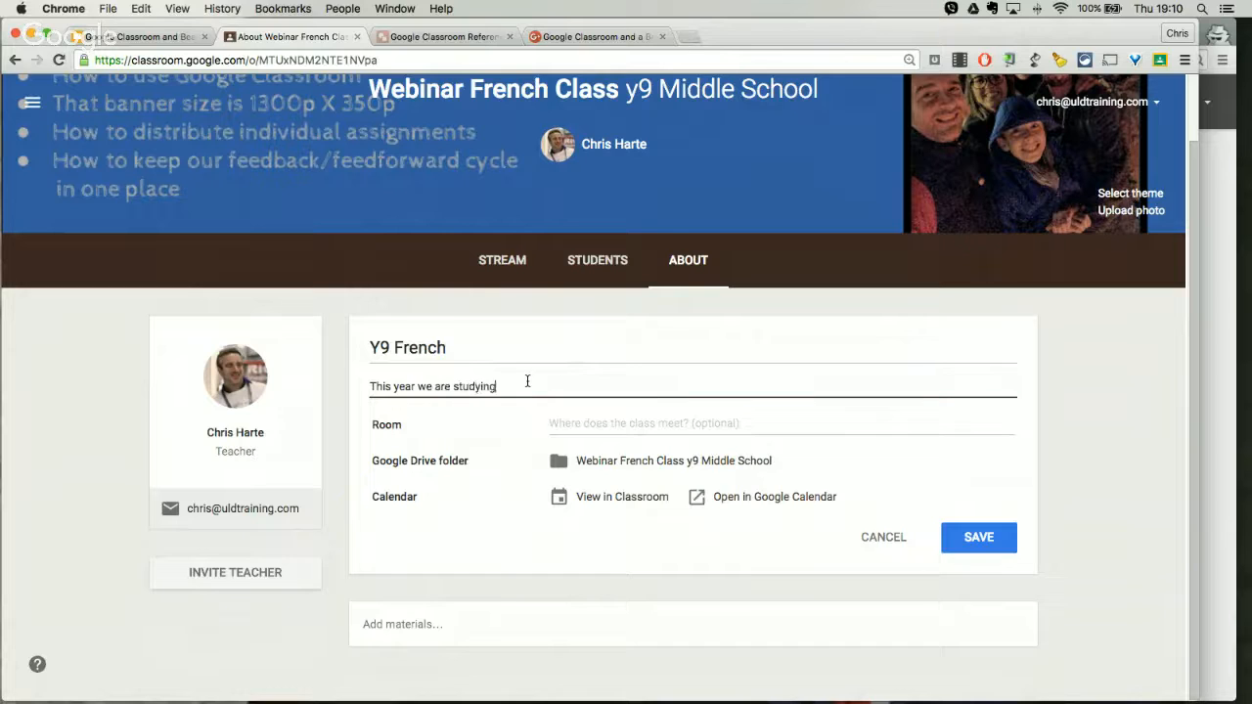
pyautogui.write('some French stuff....')
pyautogui.click(584, 422)
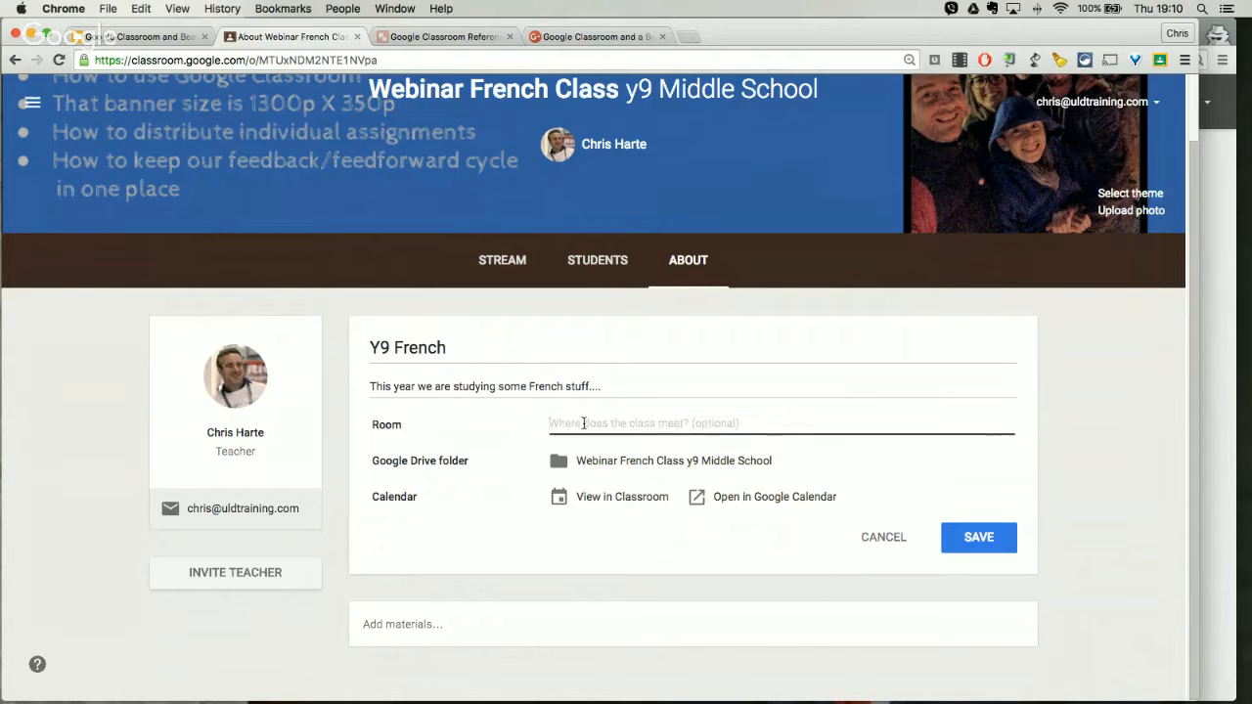
pyautogui.write('1B1')
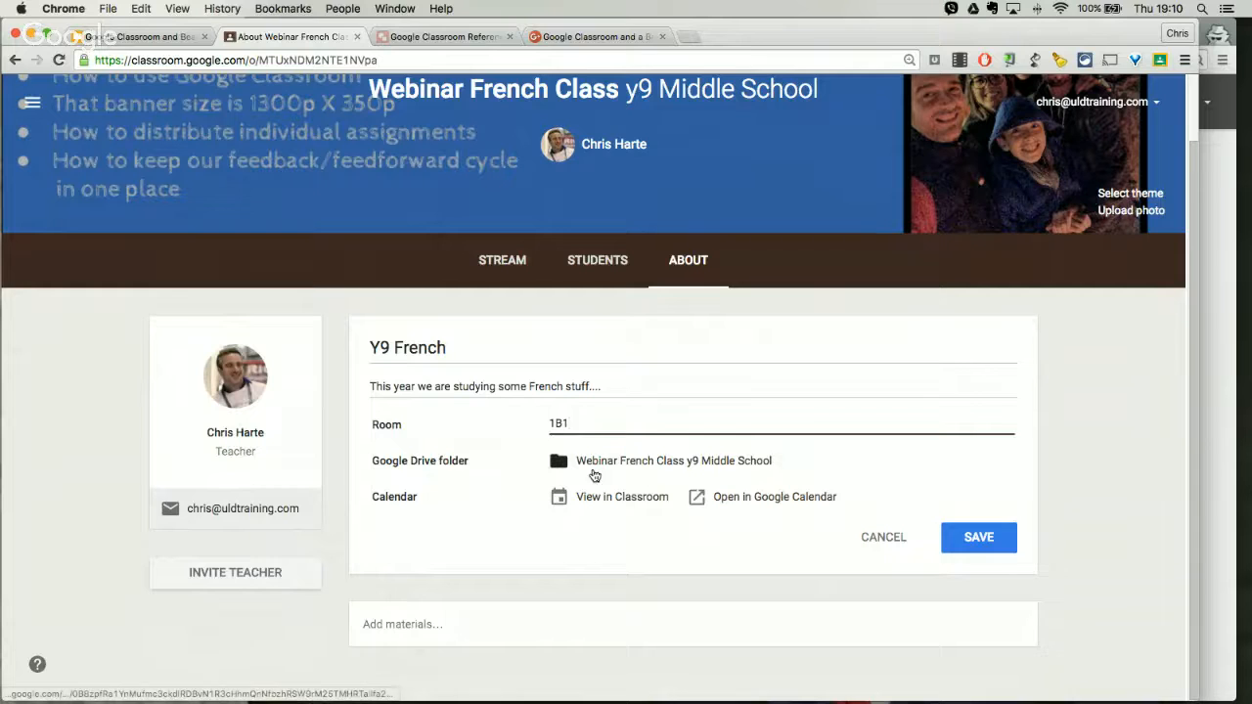
# Step: View the class's Google Drive folder and its parent Classroom folder, and return to the About page
pyautogui.click(558, 467)
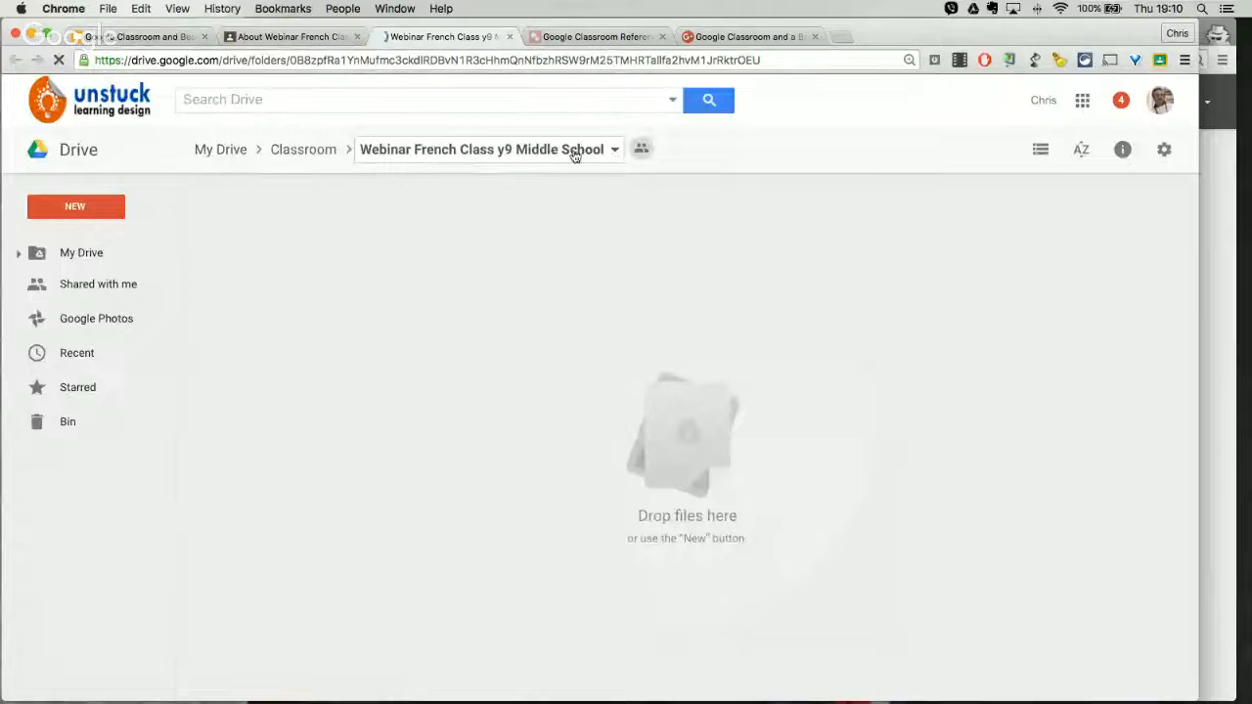
pyautogui.click(319, 154)
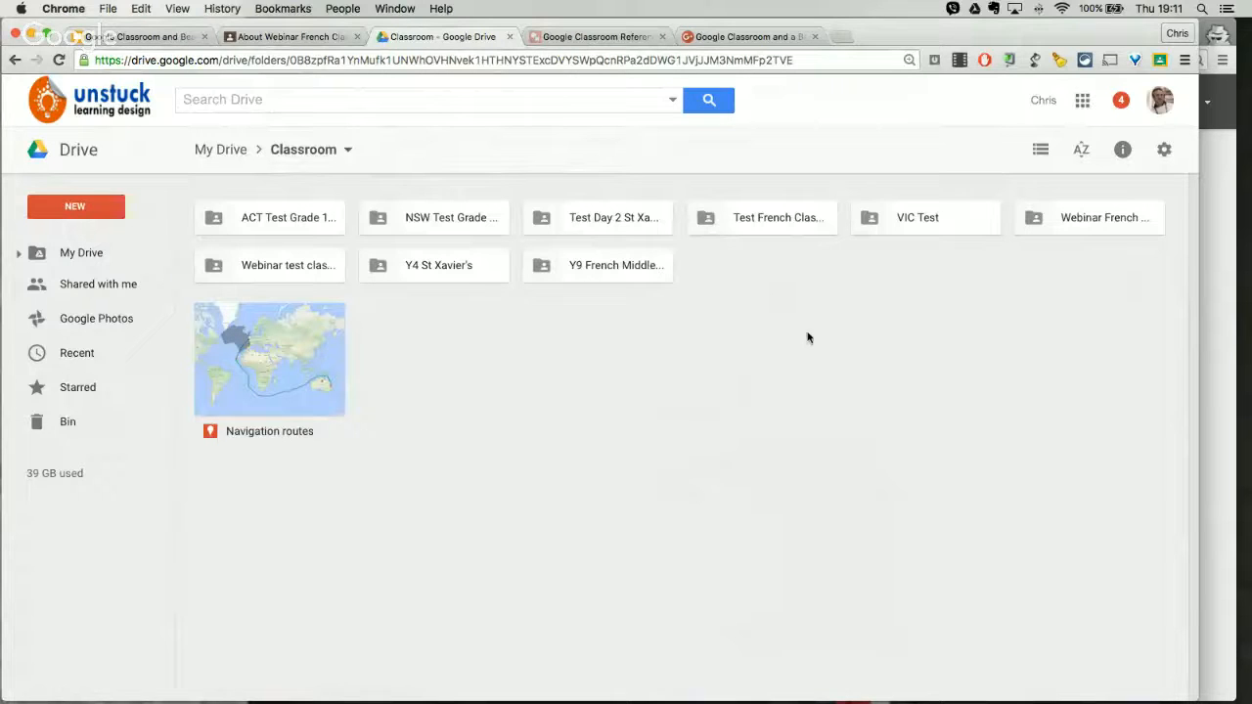
pyautogui.doubleClick(1072, 219)
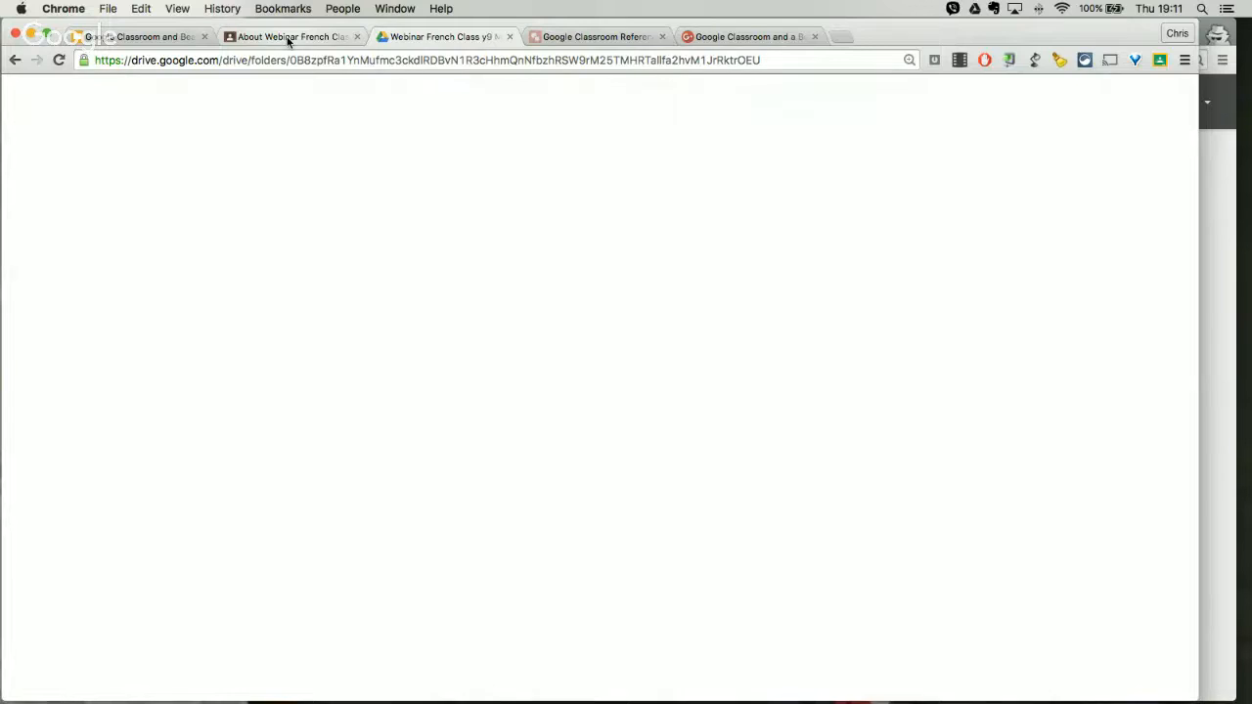
pyautogui.click(288, 37)
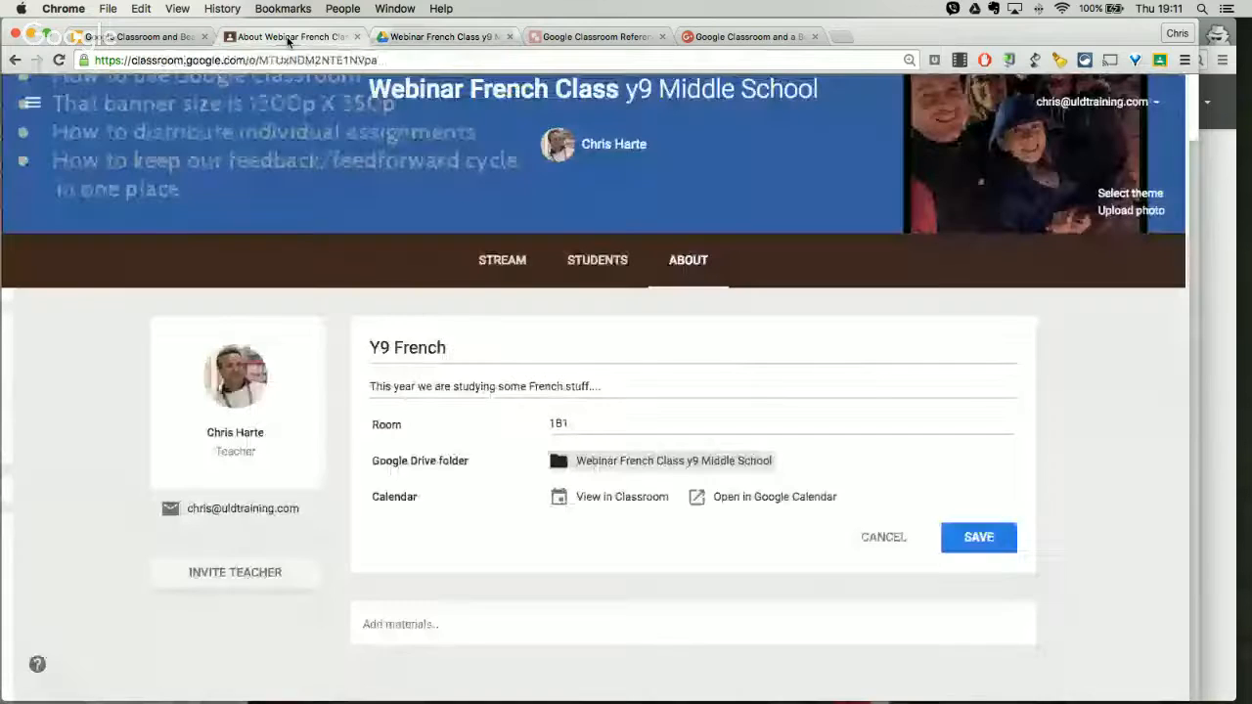
# Step: View the class calendar in Classroom for the following week and its class filter choices, and return to the About page
pyautogui.click(614, 498)
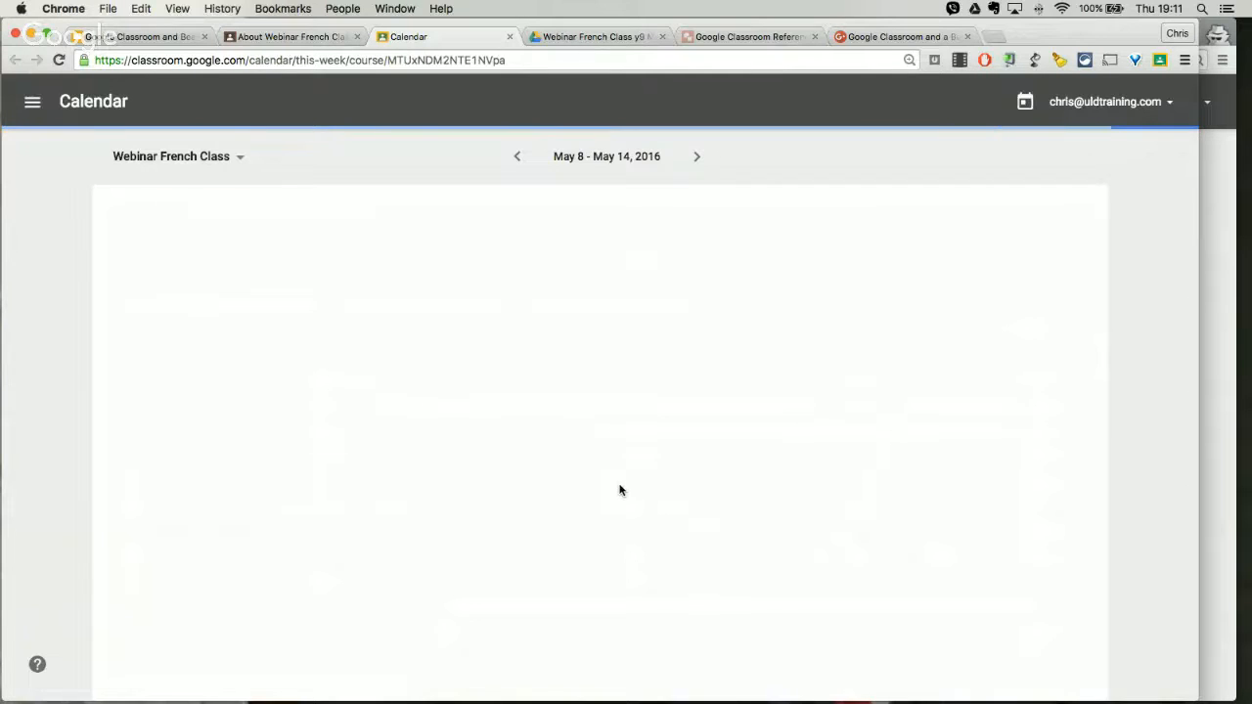
pyautogui.click(696, 158)
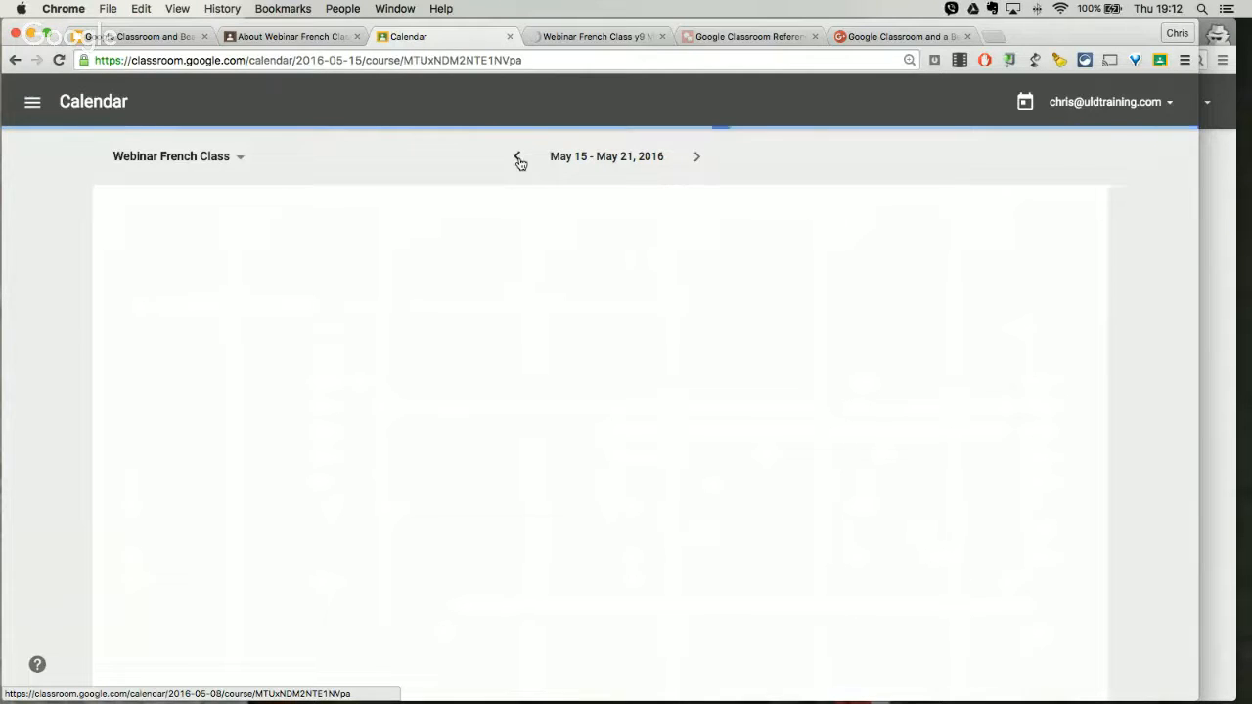
pyautogui.click(241, 159)
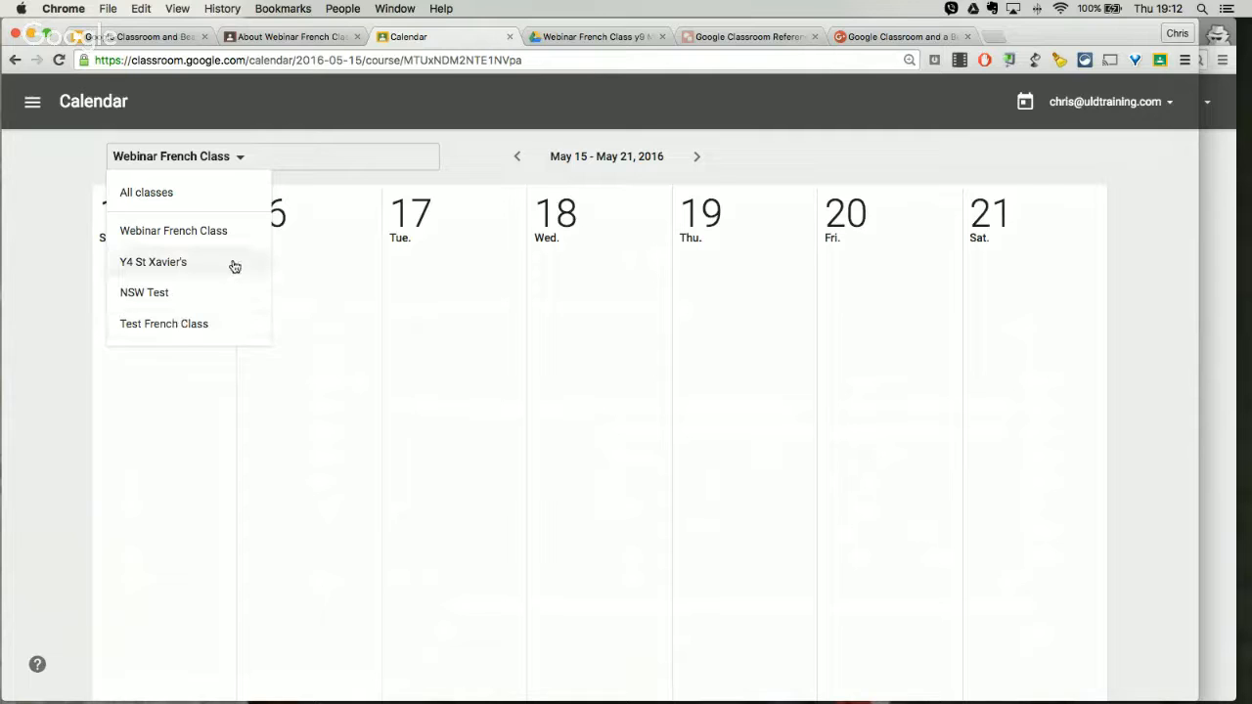
pyautogui.click(465, 158)
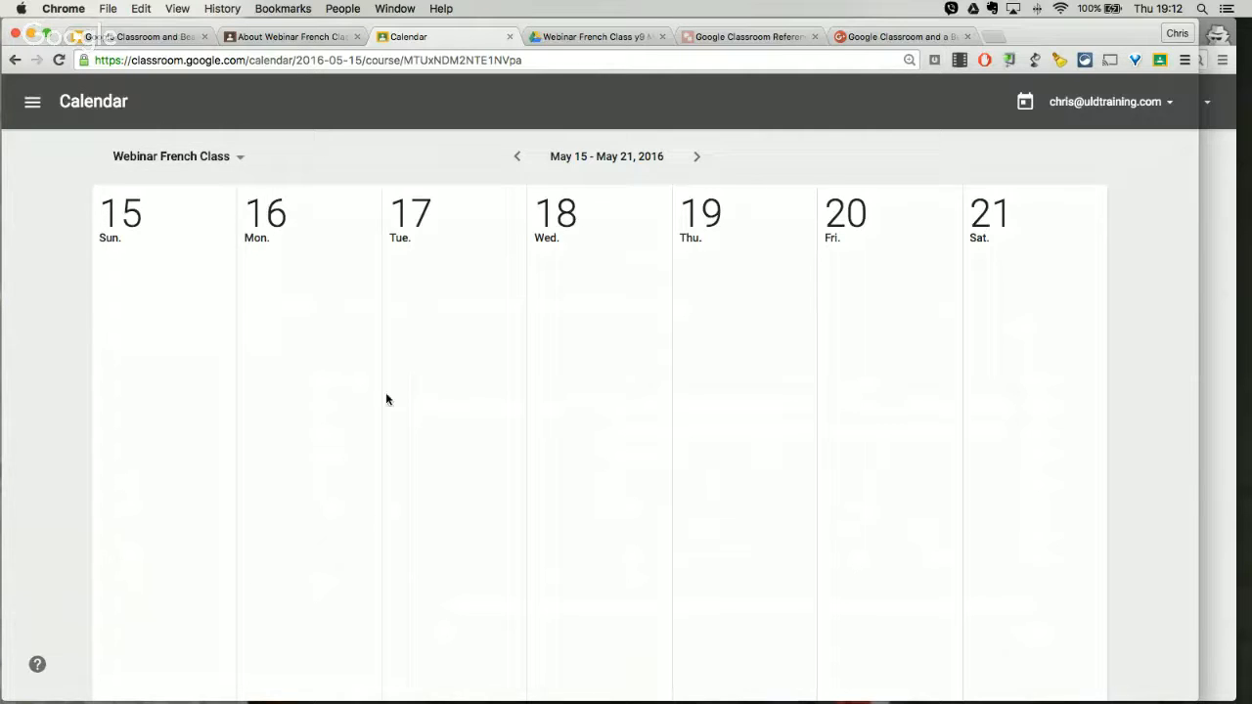
pyautogui.click(300, 40)
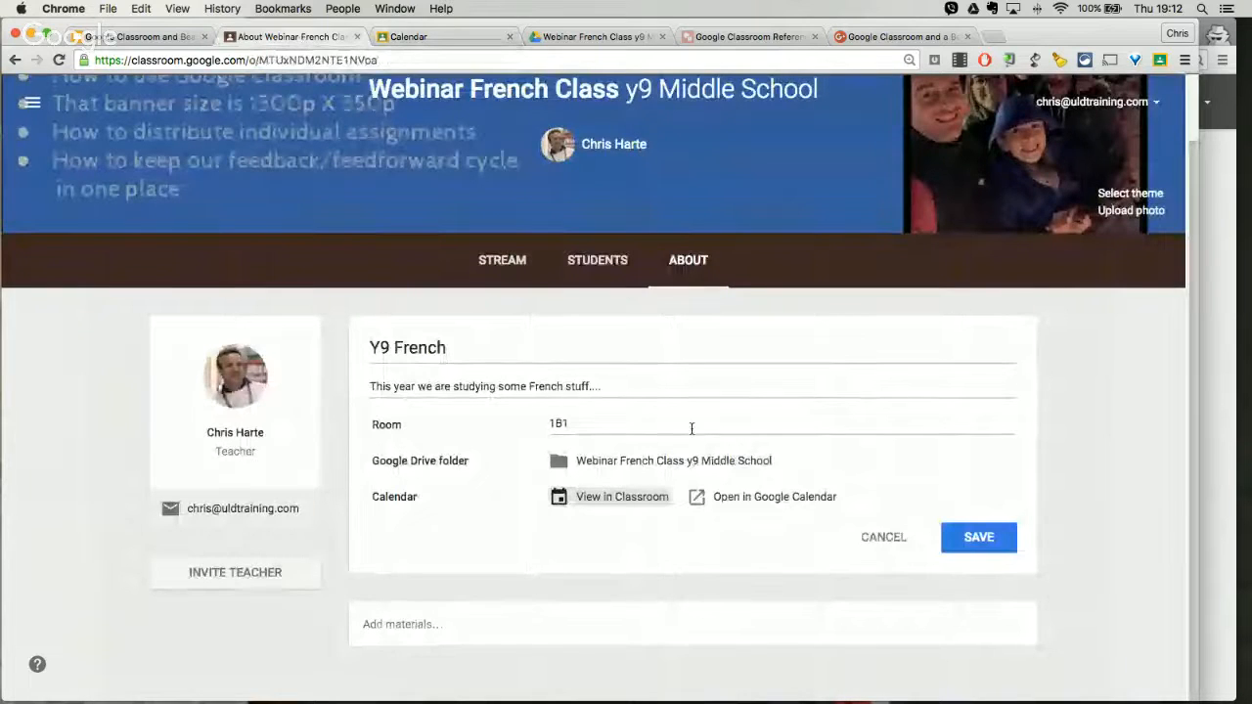
# Step: Open the class calendar in Google Calendar, hide the Webinar test class calendar from view, and return to the About page
pyautogui.click(782, 498)
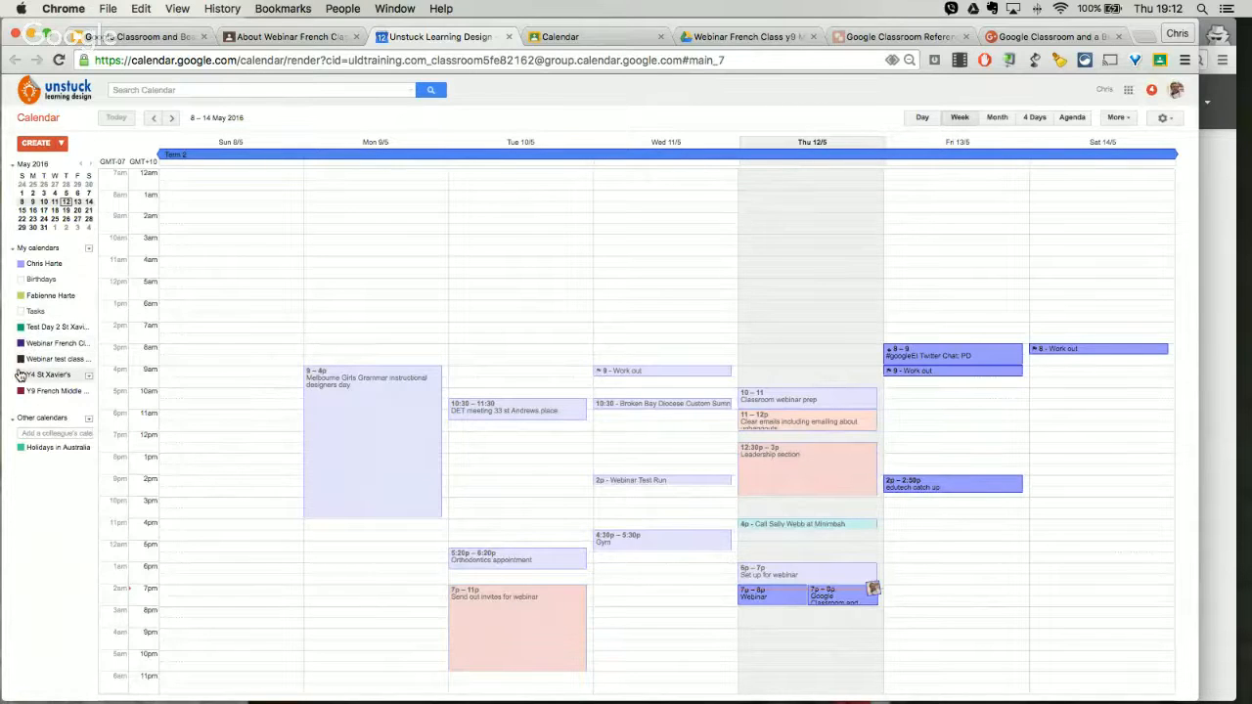
pyautogui.click(88, 360)
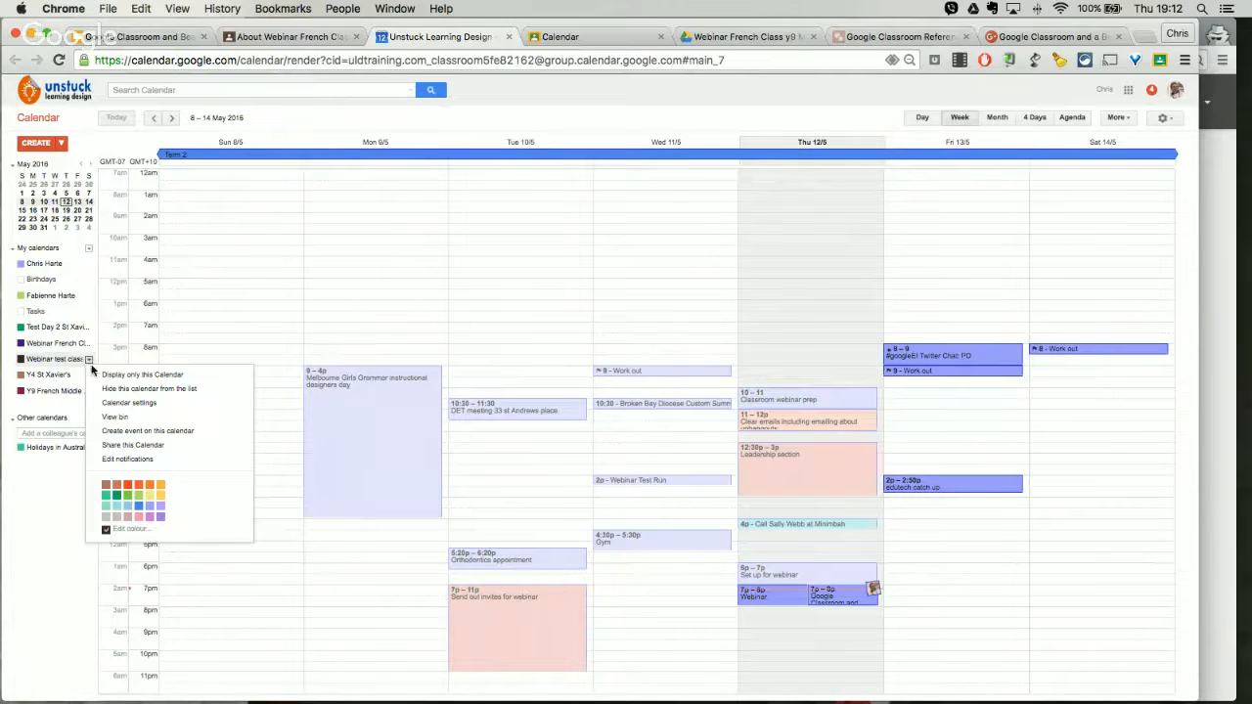
pyautogui.click(22, 362)
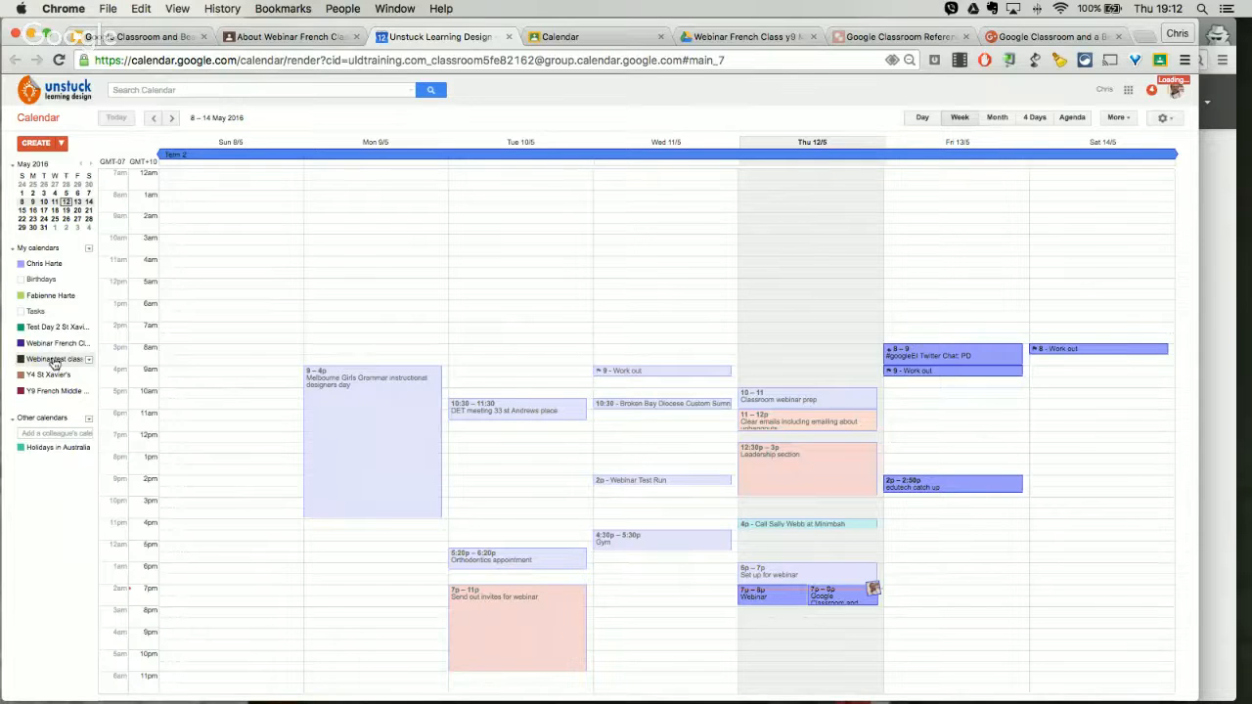
pyautogui.click(88, 359)
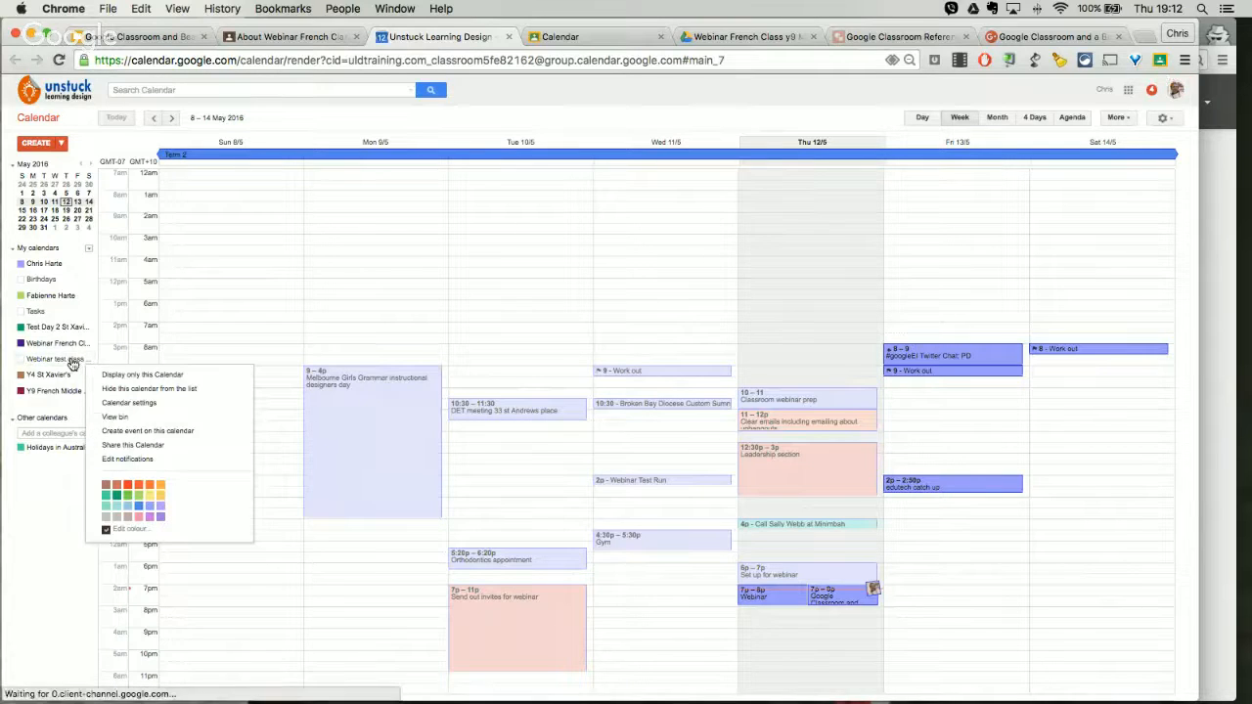
pyautogui.click(71, 361)
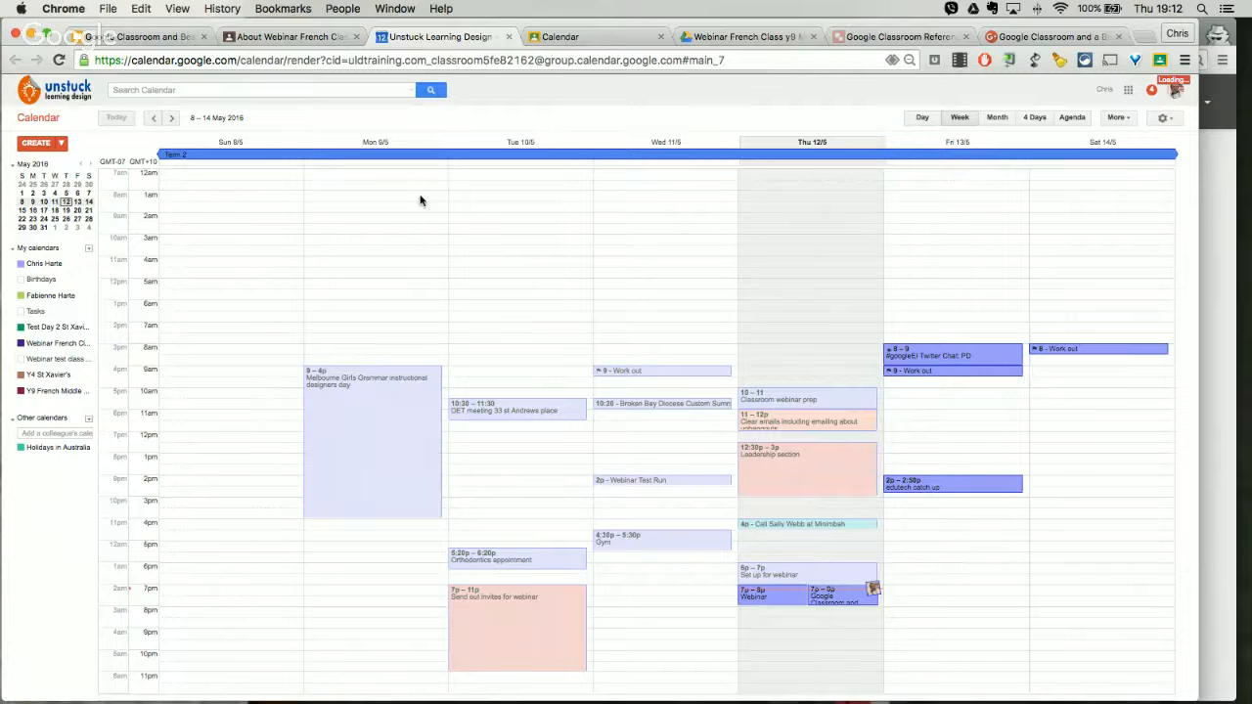
pyautogui.click(571, 38)
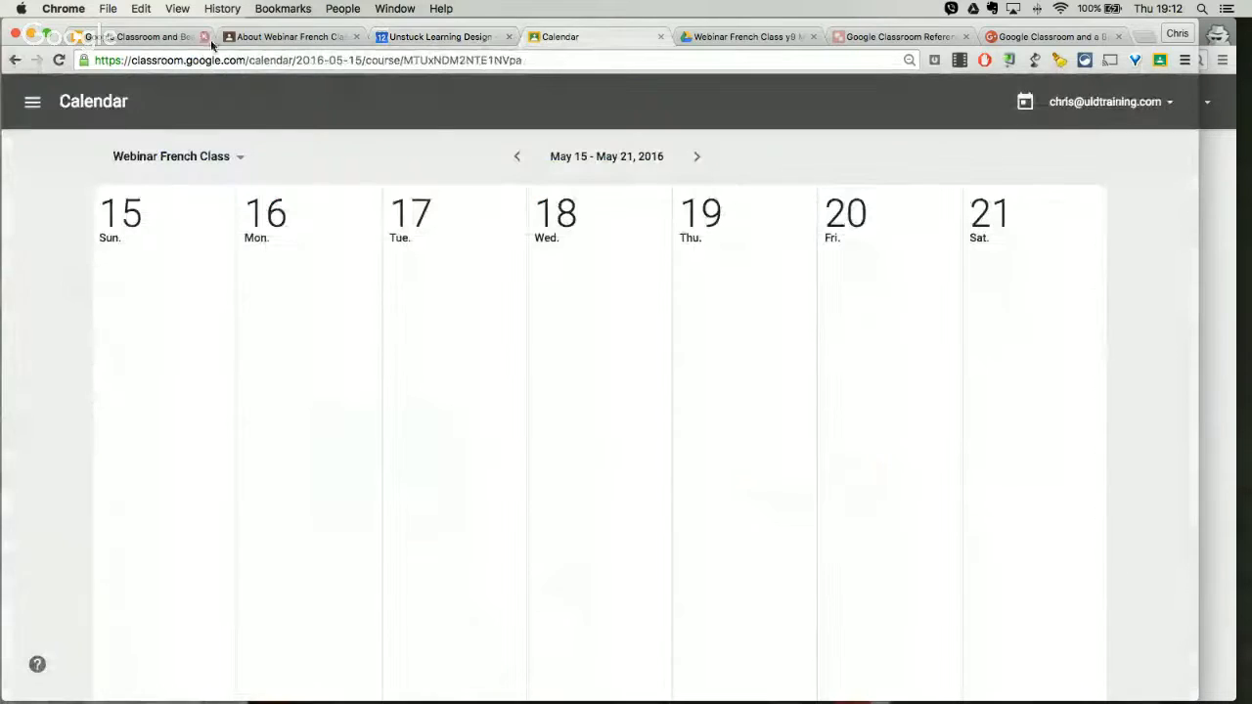
pyautogui.click(274, 36)
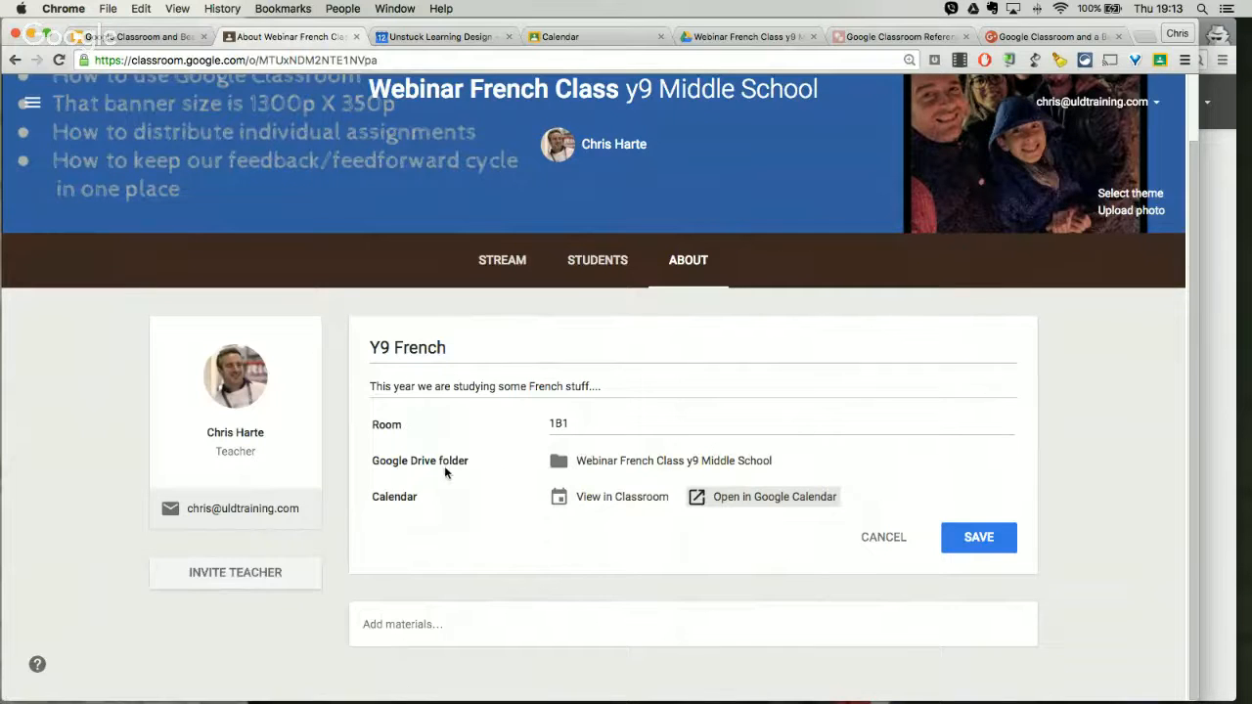
# Step: Search the contacts for the co-teacher by name and invite their uldtraining.com entry as a teacher of the class
pyautogui.click(271, 573)
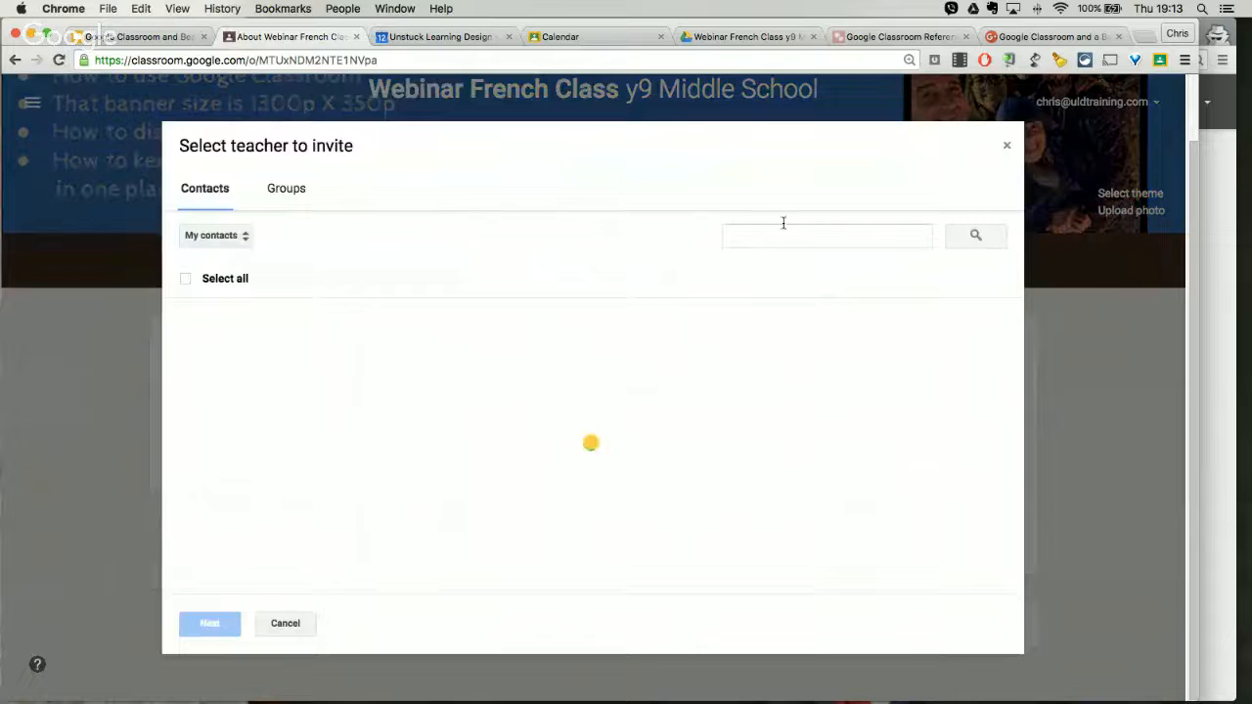
pyautogui.click(788, 237)
pyautogui.write('fab')
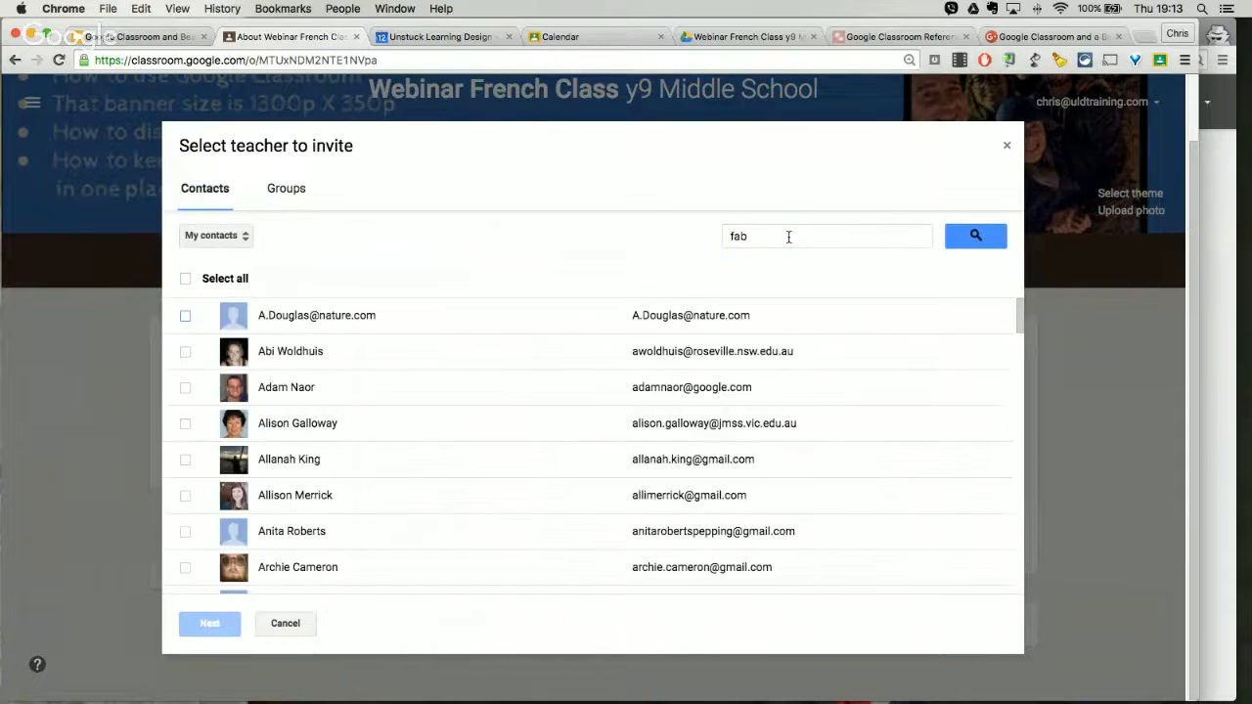
pyautogui.click(837, 242)
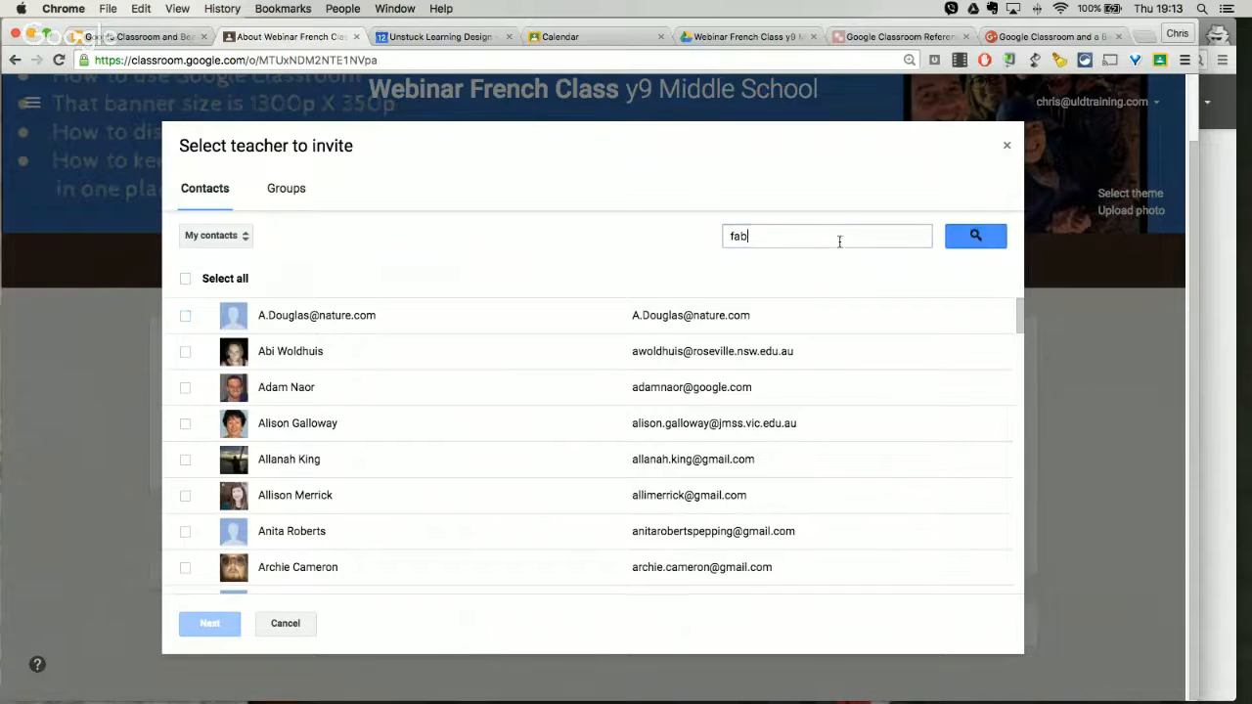
pyautogui.click(993, 239)
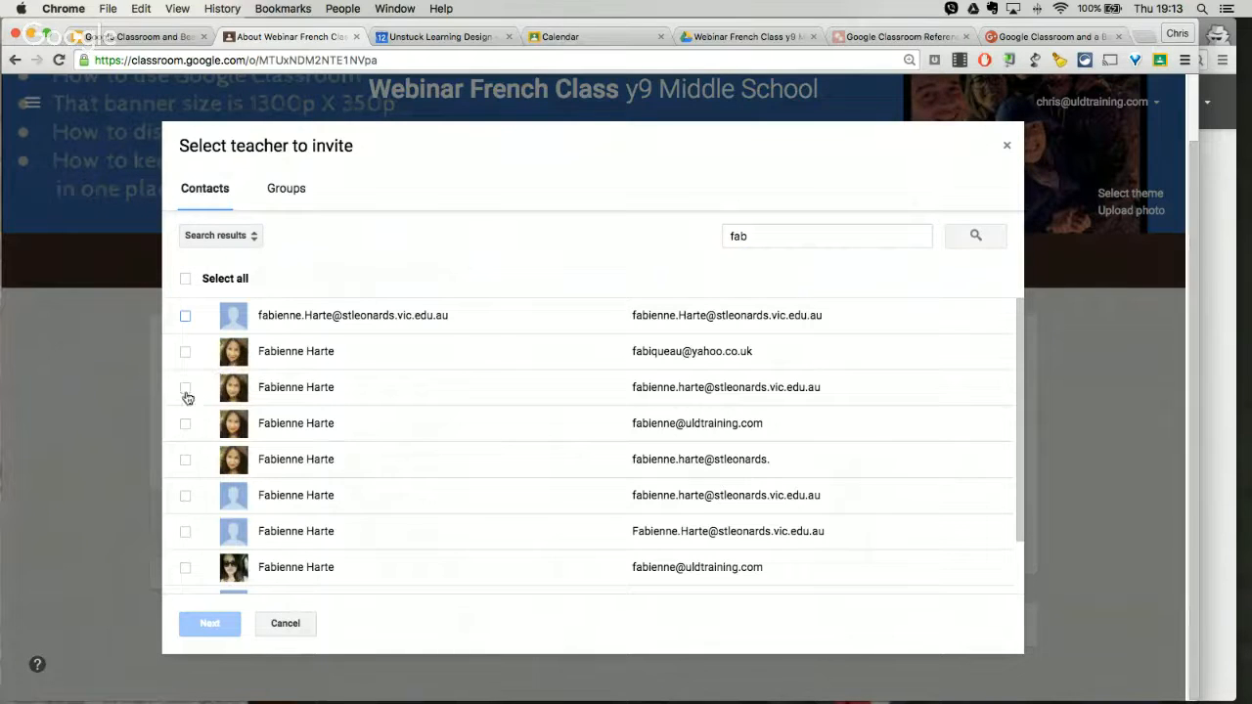
pyautogui.click(185, 422)
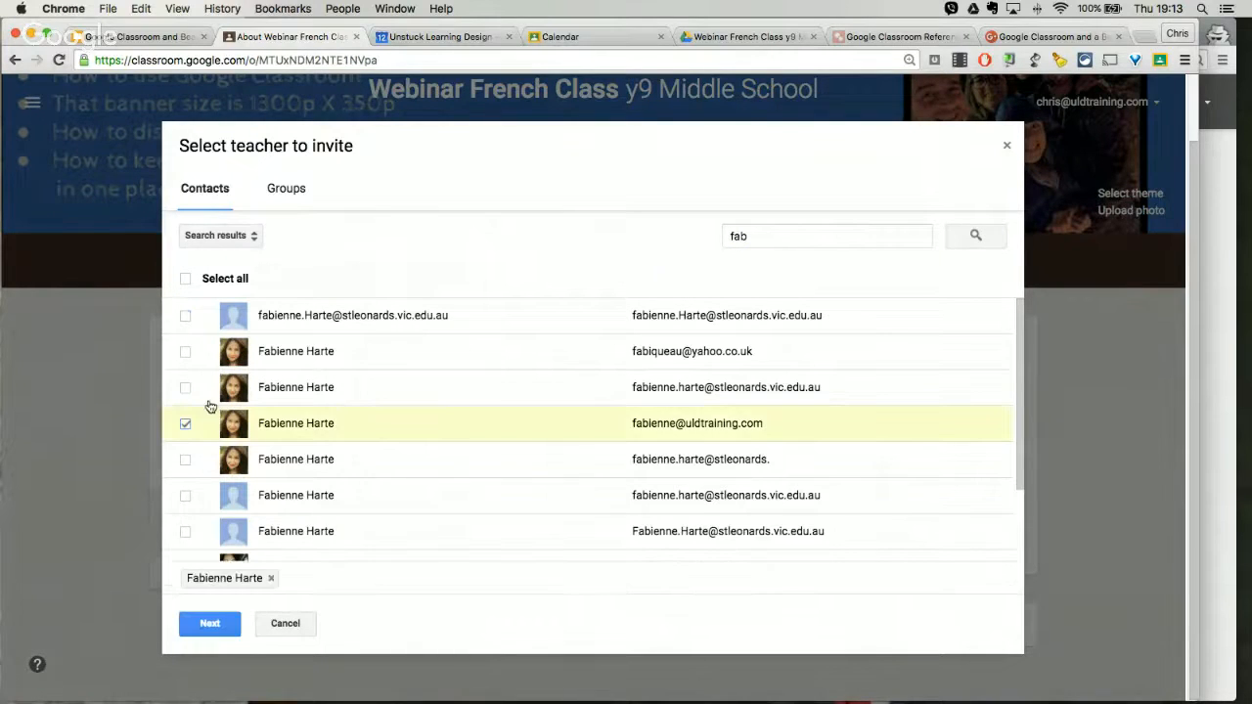
pyautogui.click(223, 623)
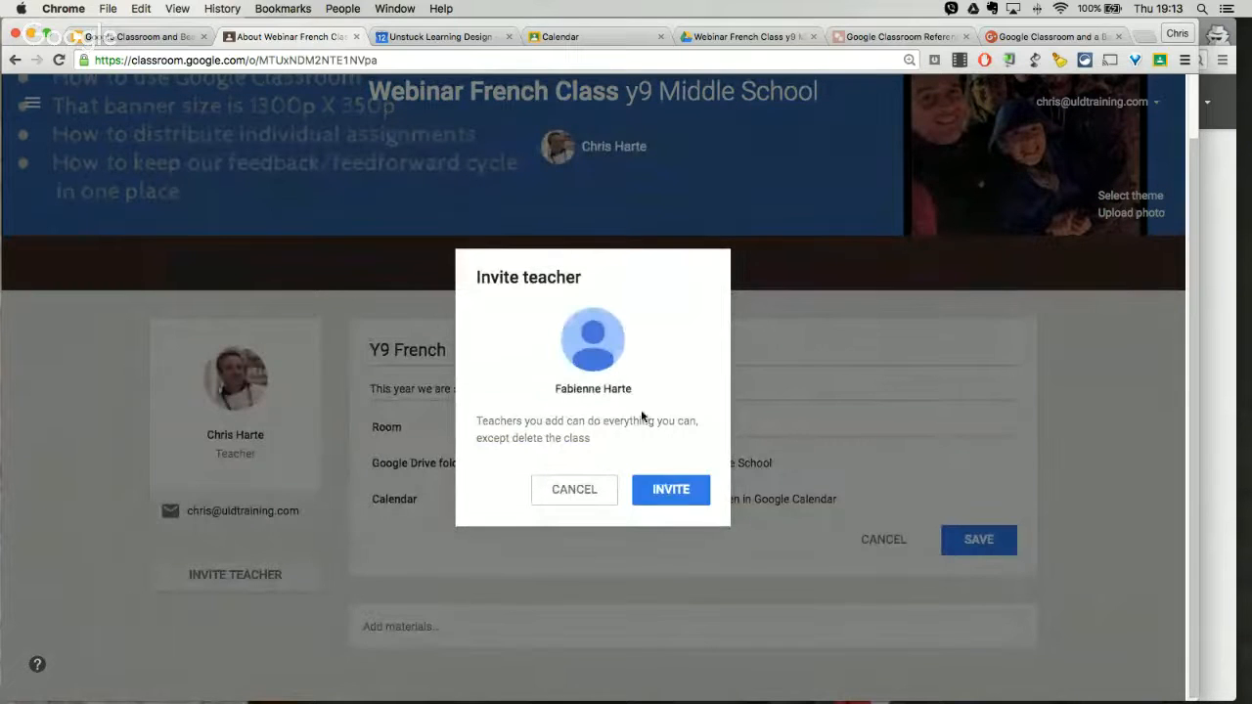
pyautogui.click(664, 492)
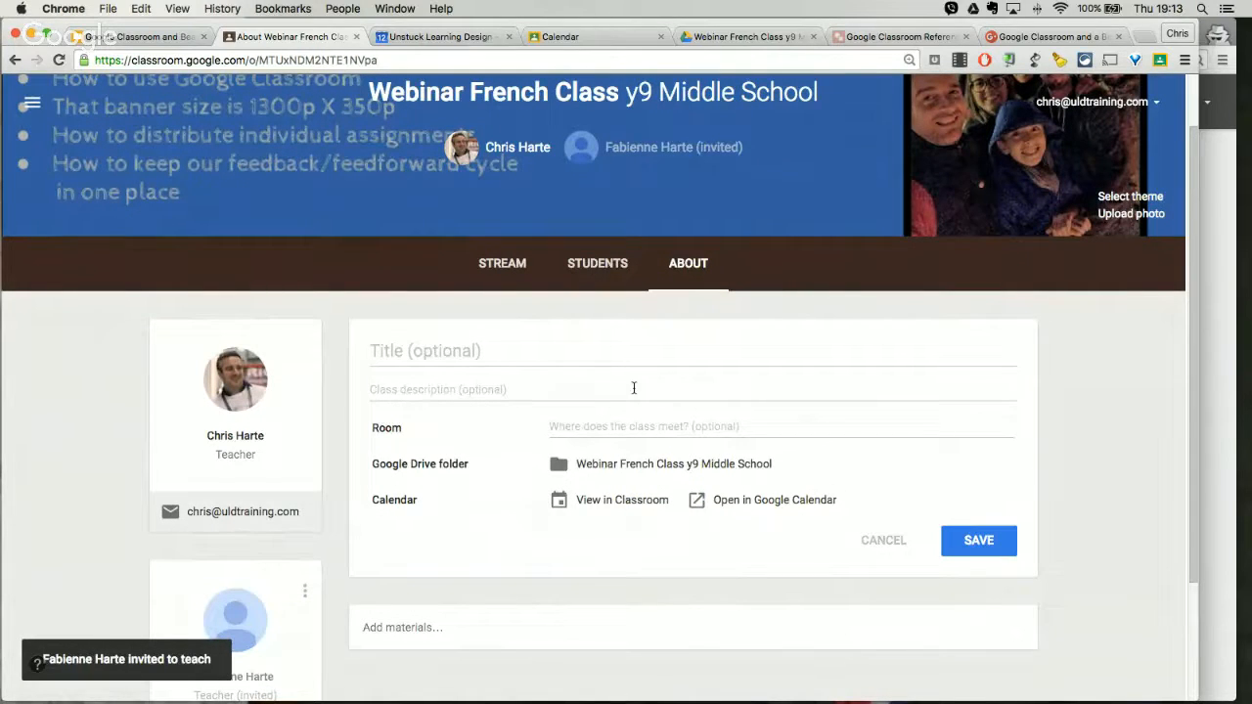
# Step: Give the class details the title French Y9 and the description French stuff, and save them
pyautogui.scroll(-3, 633, 389)
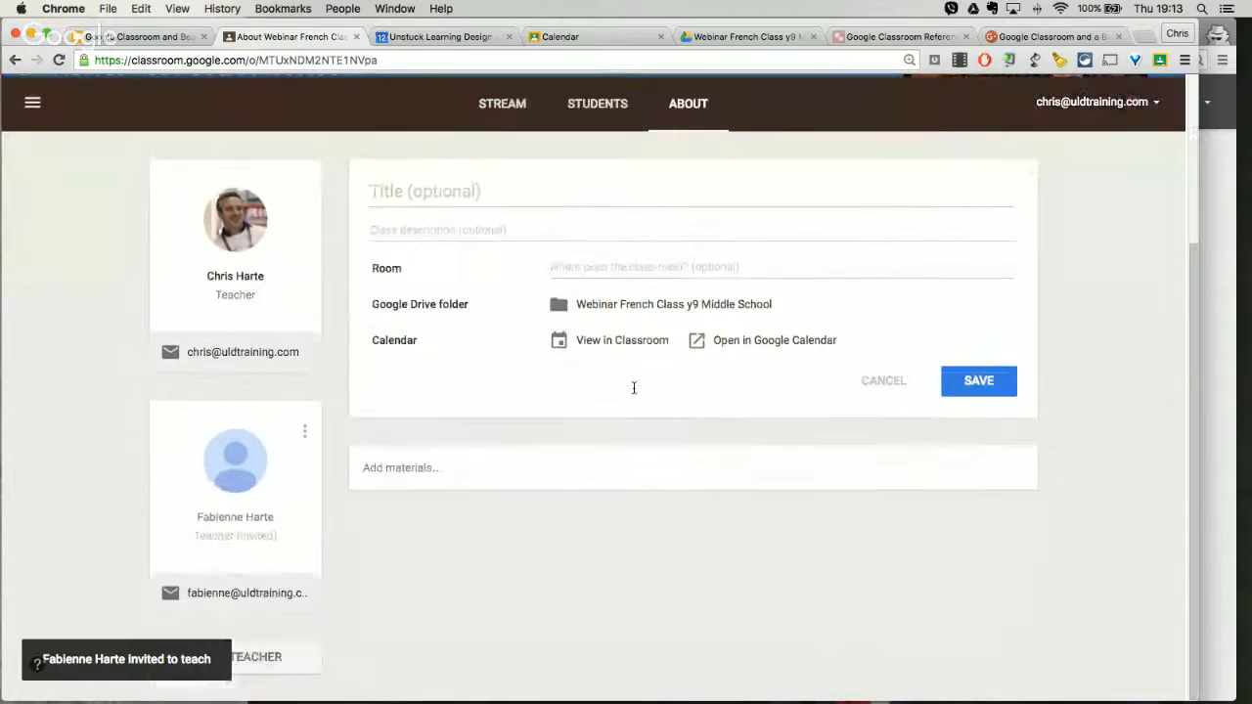
pyautogui.scroll(2, 633, 386)
pyautogui.click(614, 325)
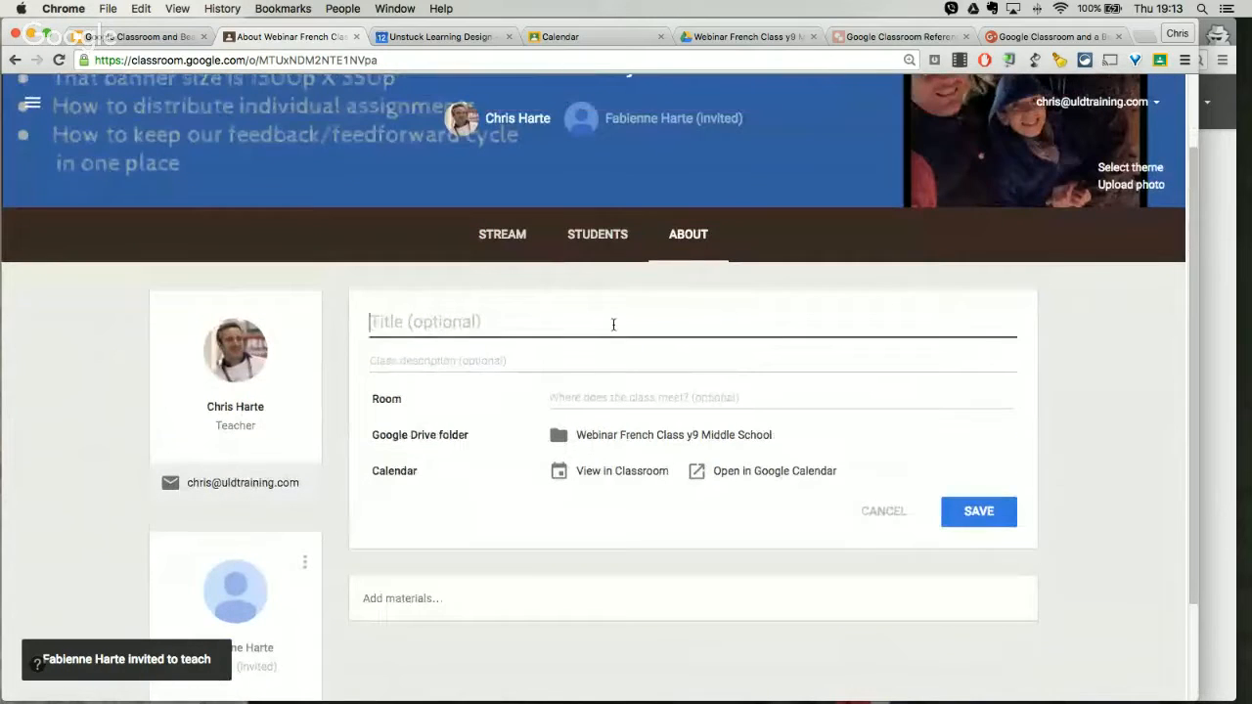
pyautogui.write('French')
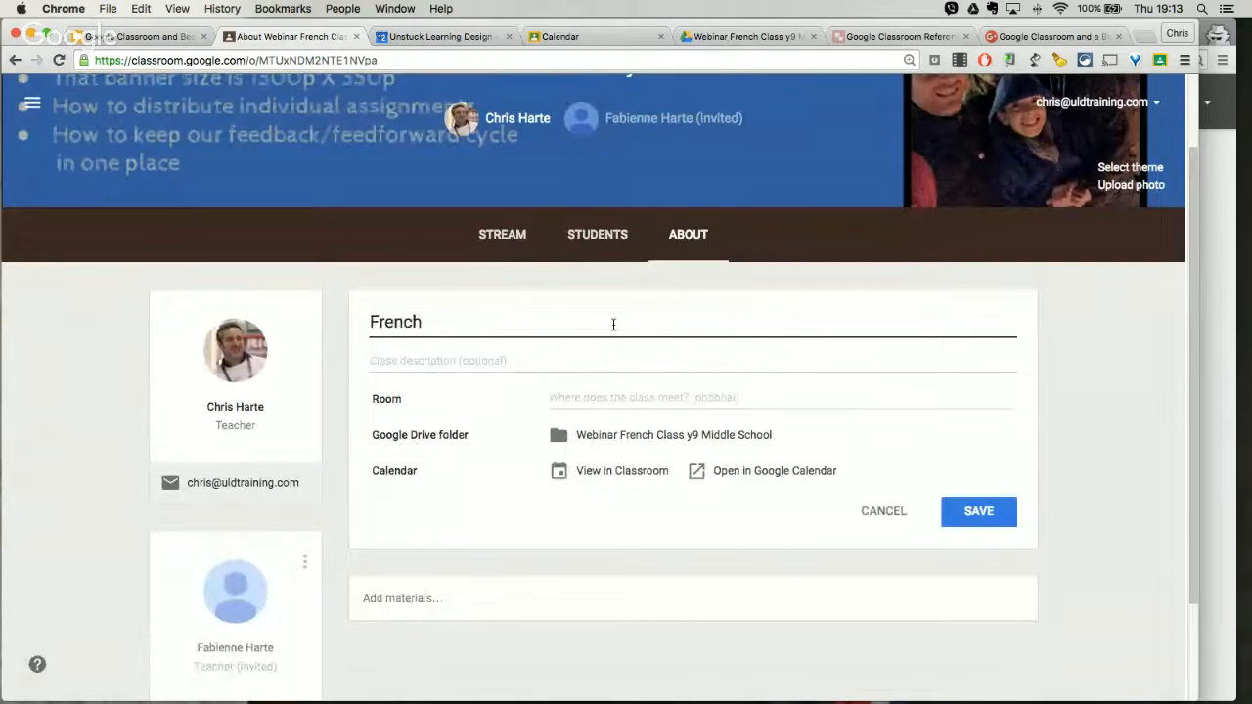
pyautogui.write(' Y9')
pyautogui.click(577, 359)
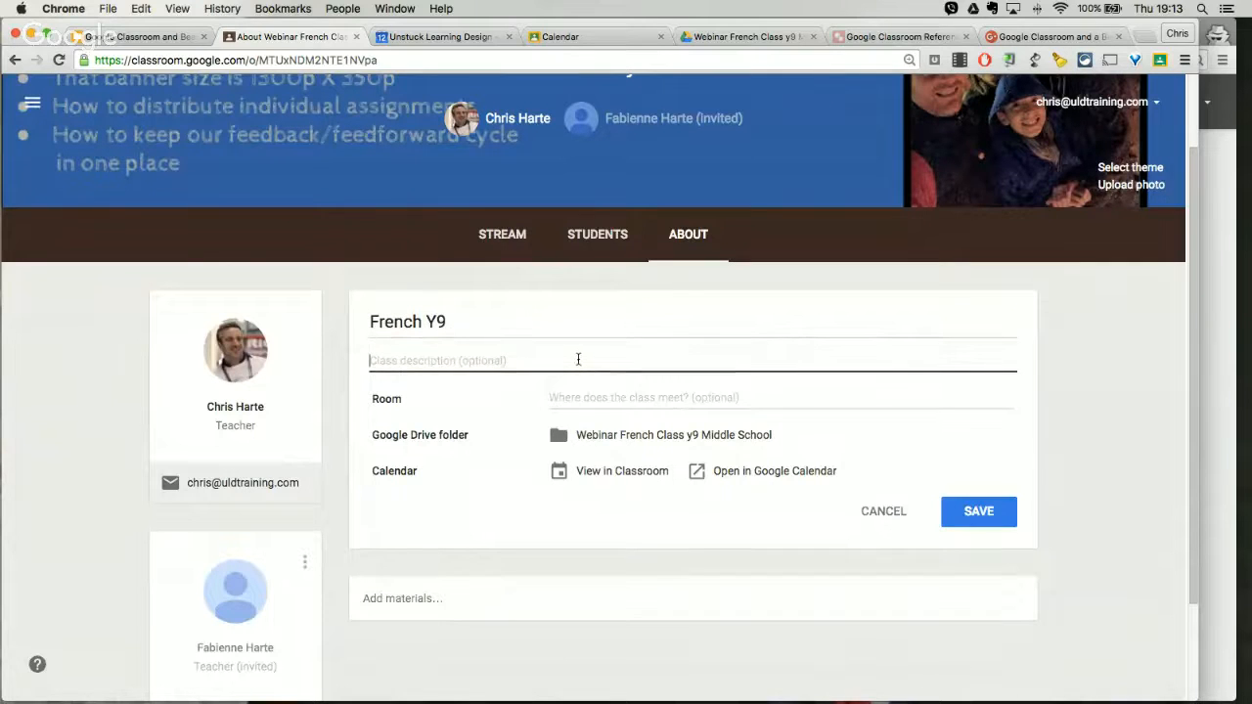
pyautogui.write('French stuff')
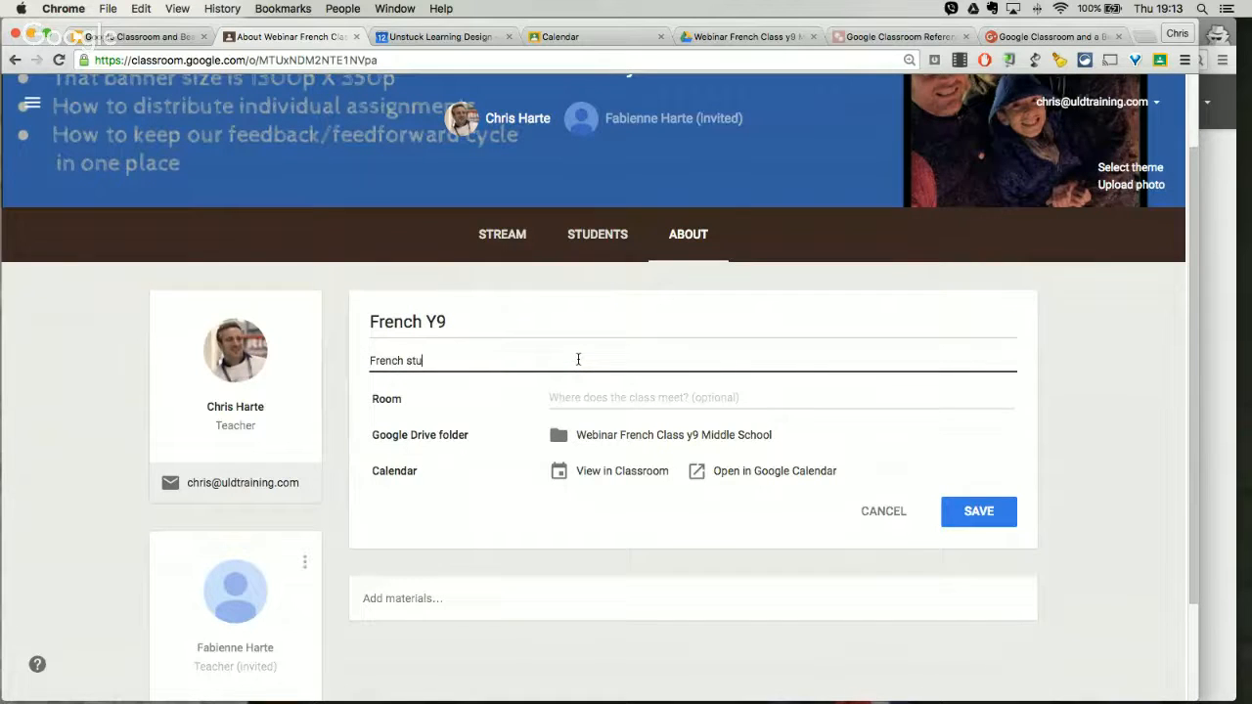
pyautogui.click(969, 513)
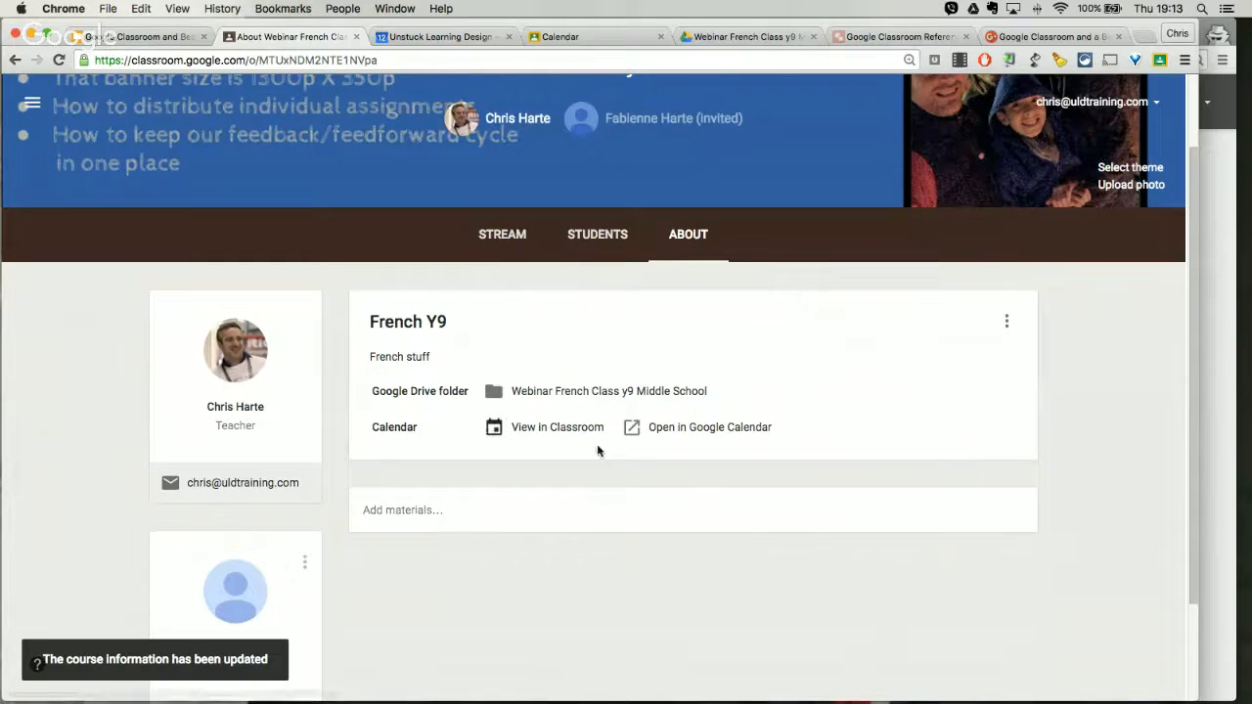
pyautogui.click(473, 513)
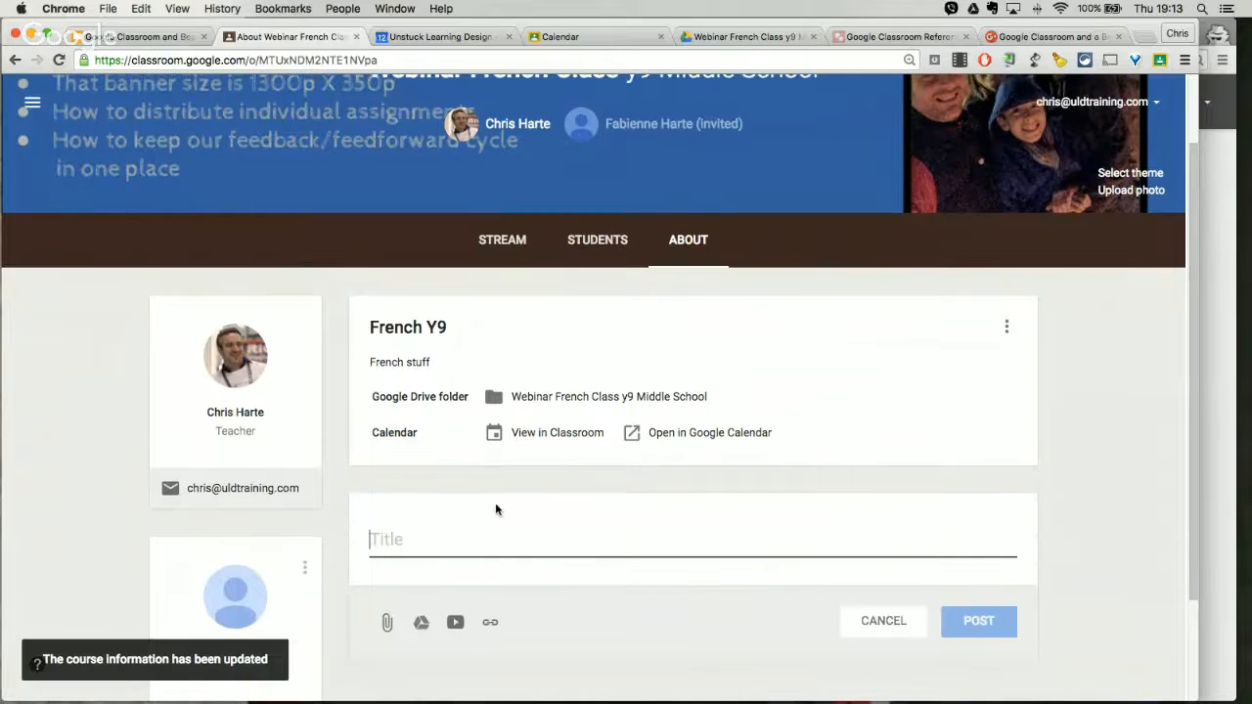
pyautogui.scroll(-3, 655, 577)
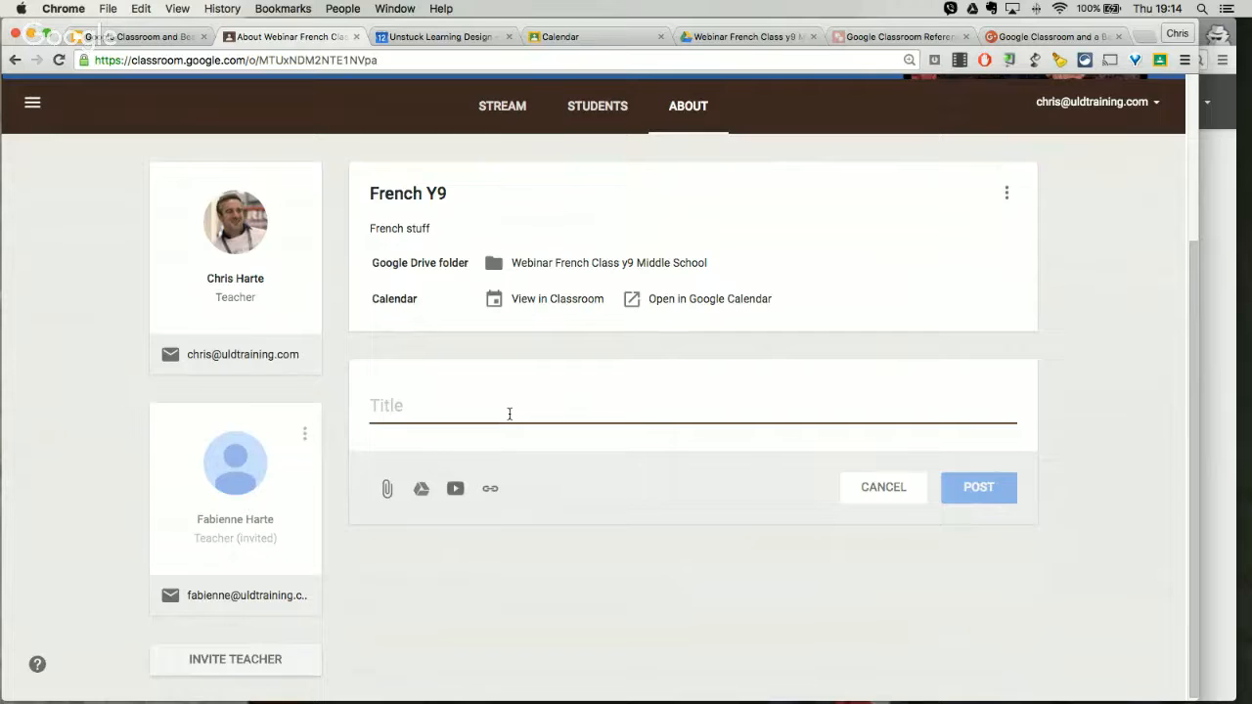
pyautogui.write('Unit Plan - Term 1')
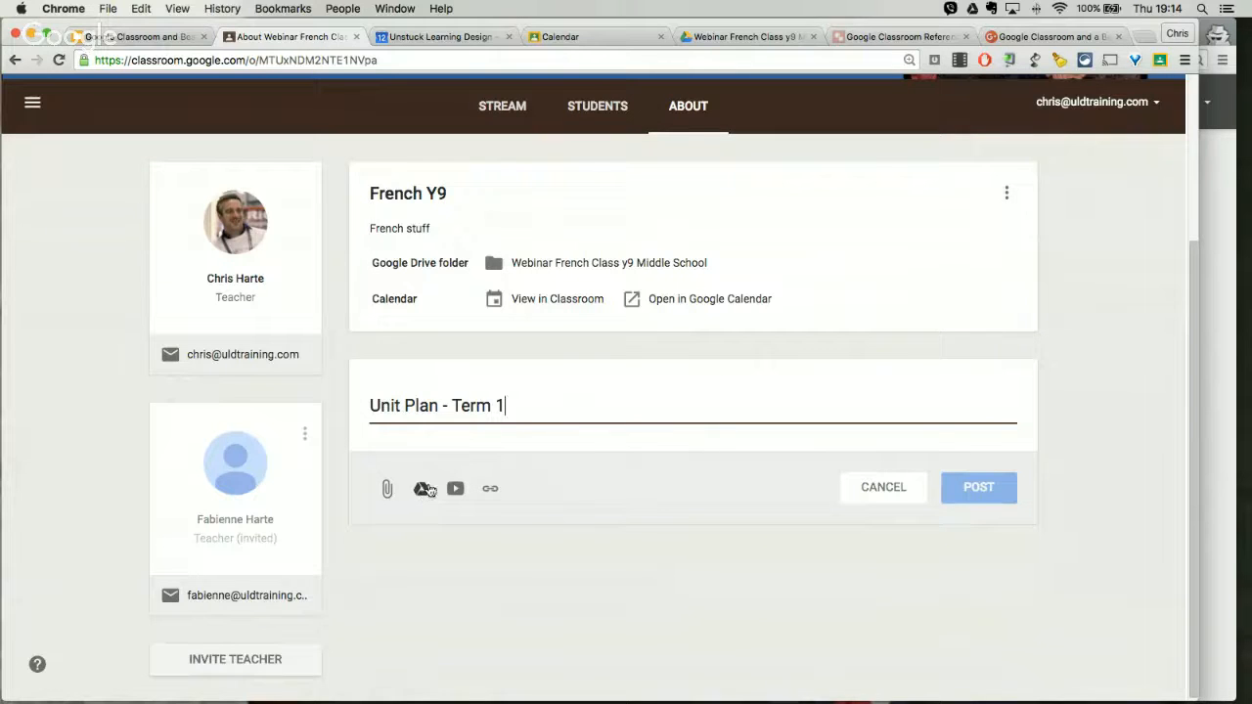
pyautogui.click(422, 491)
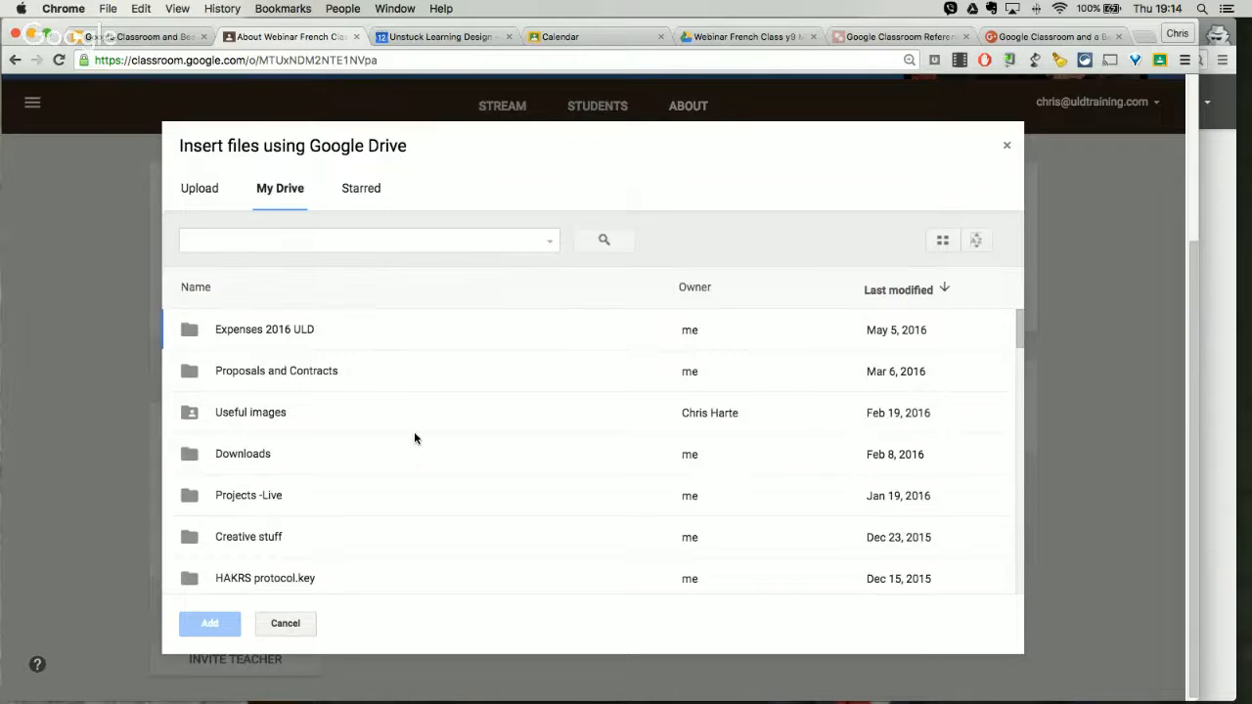
pyautogui.scroll(-10, 414, 428)
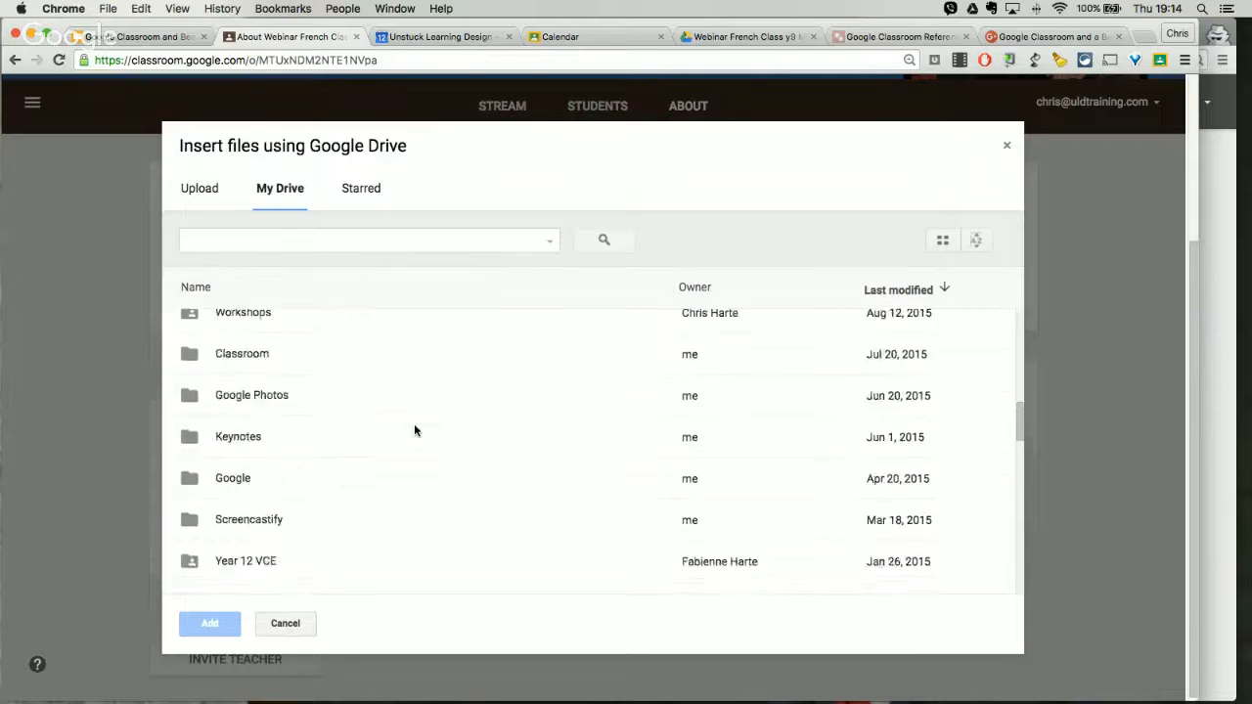
pyautogui.click(1006, 145)
pyautogui.click(883, 487)
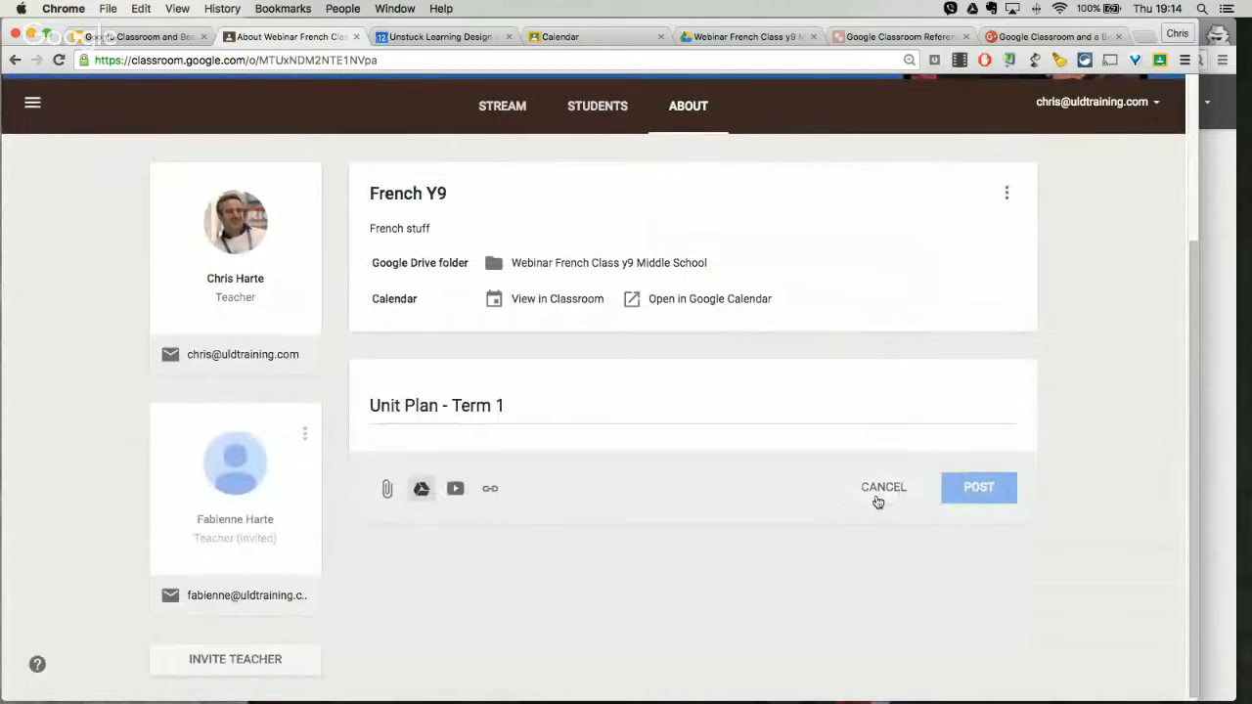
# Step: Look over the About page again and open the class's Students page with its join code
pyautogui.scroll(2, 720, 442)
pyautogui.scroll(1, 723, 445)
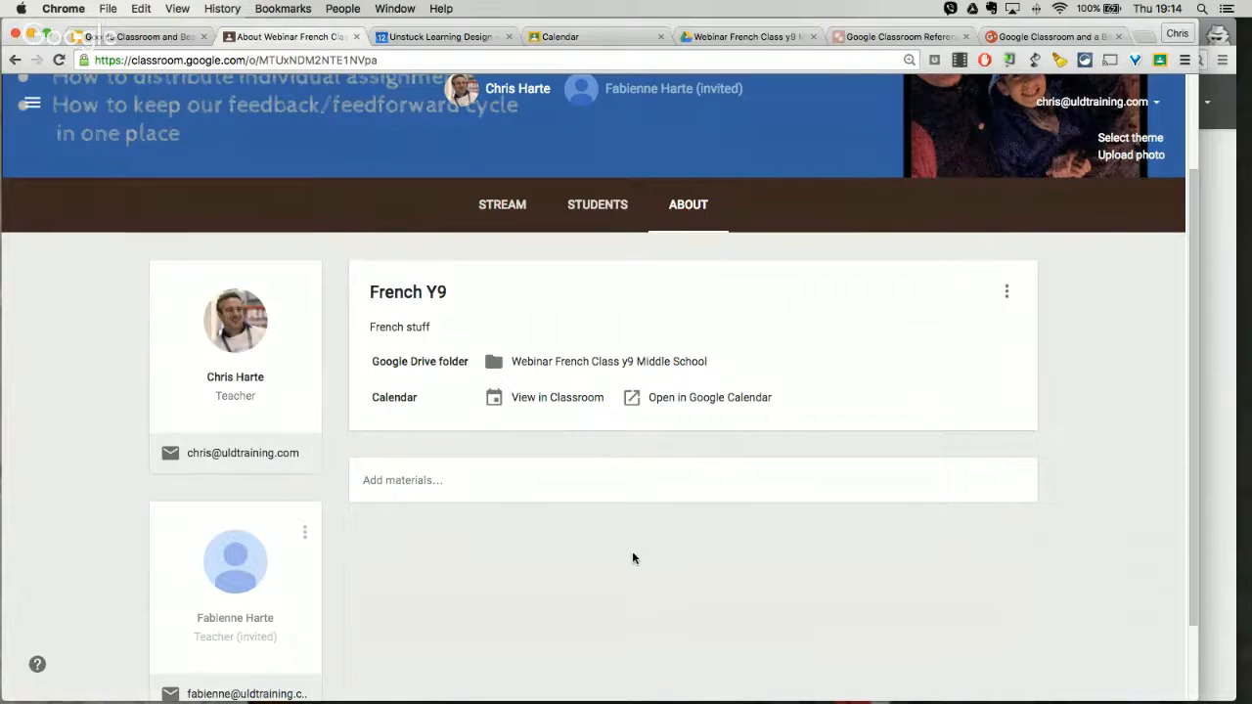
pyautogui.scroll(-2, 632, 551)
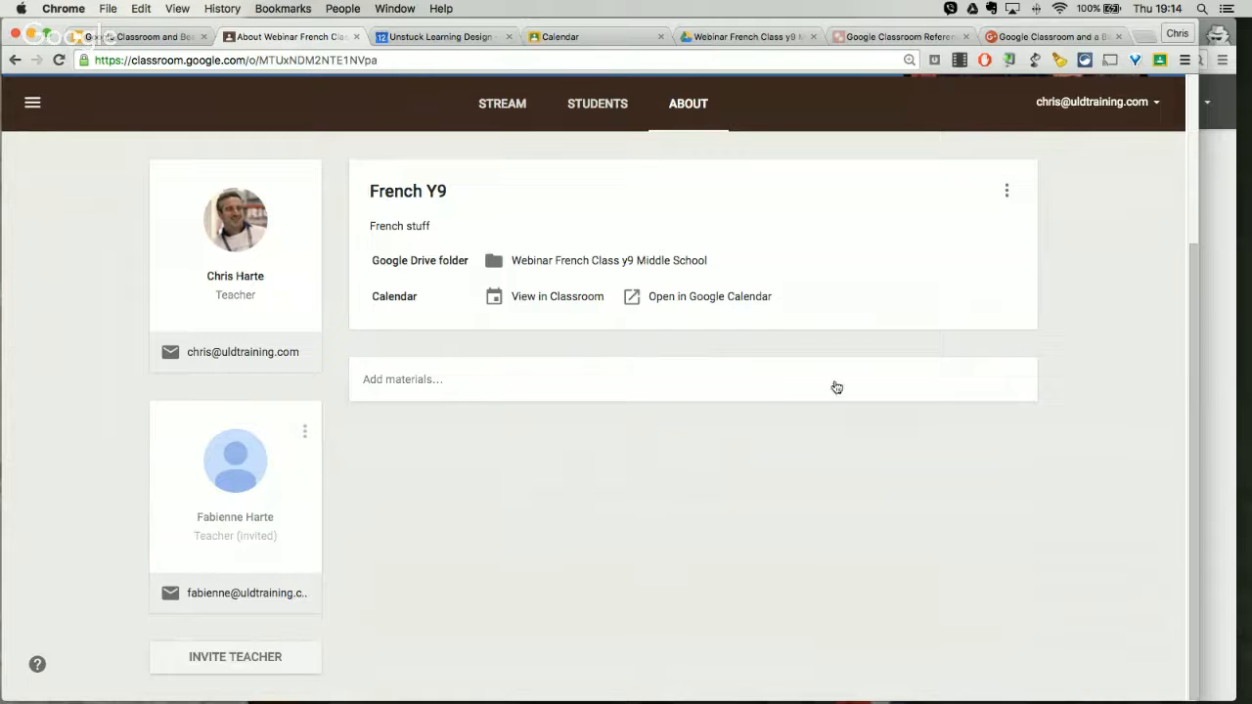
pyautogui.scroll(1, 758, 390)
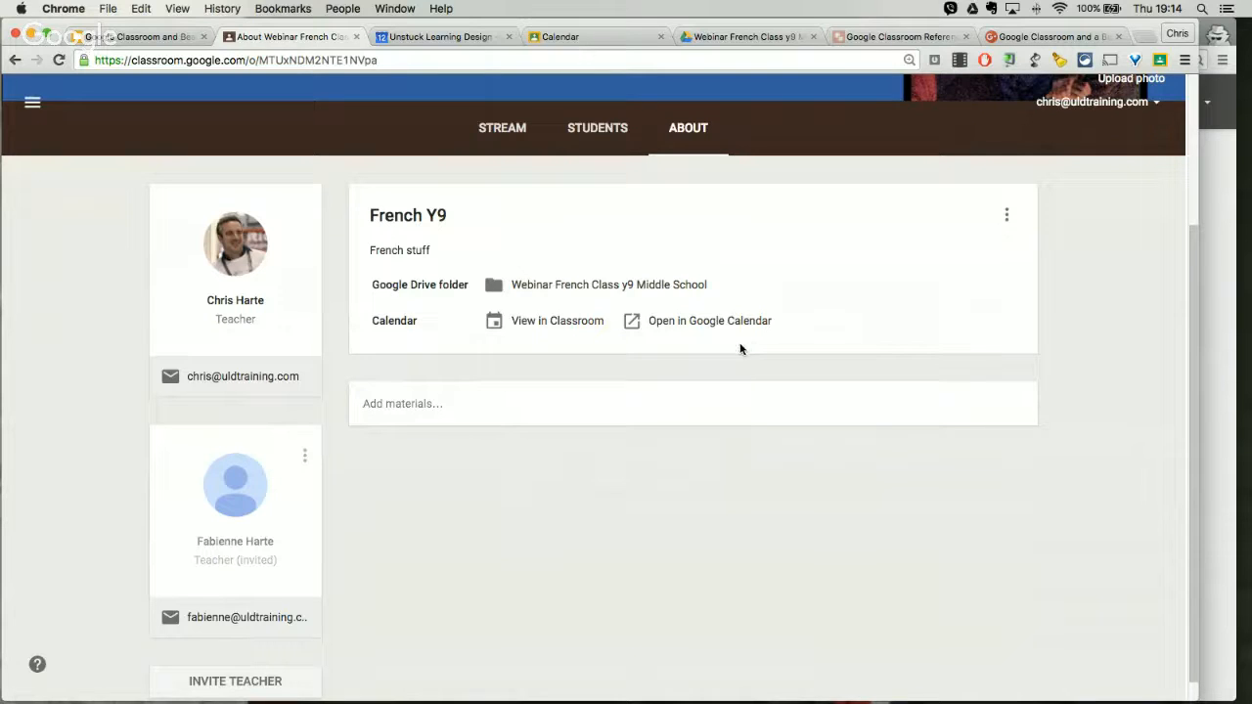
pyautogui.click(597, 145)
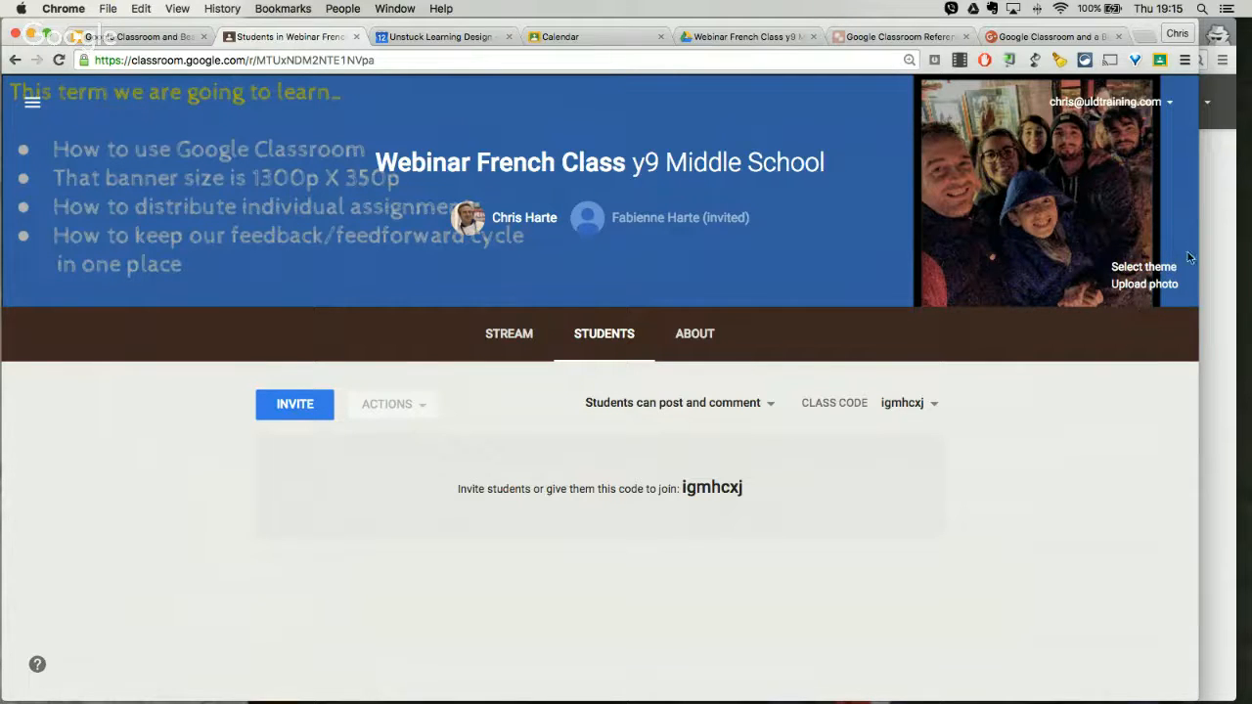
# Step: In the test learner's browser window, join the class with its class code, resizing the window to keep the code readable
pyautogui.click(1216, 268)
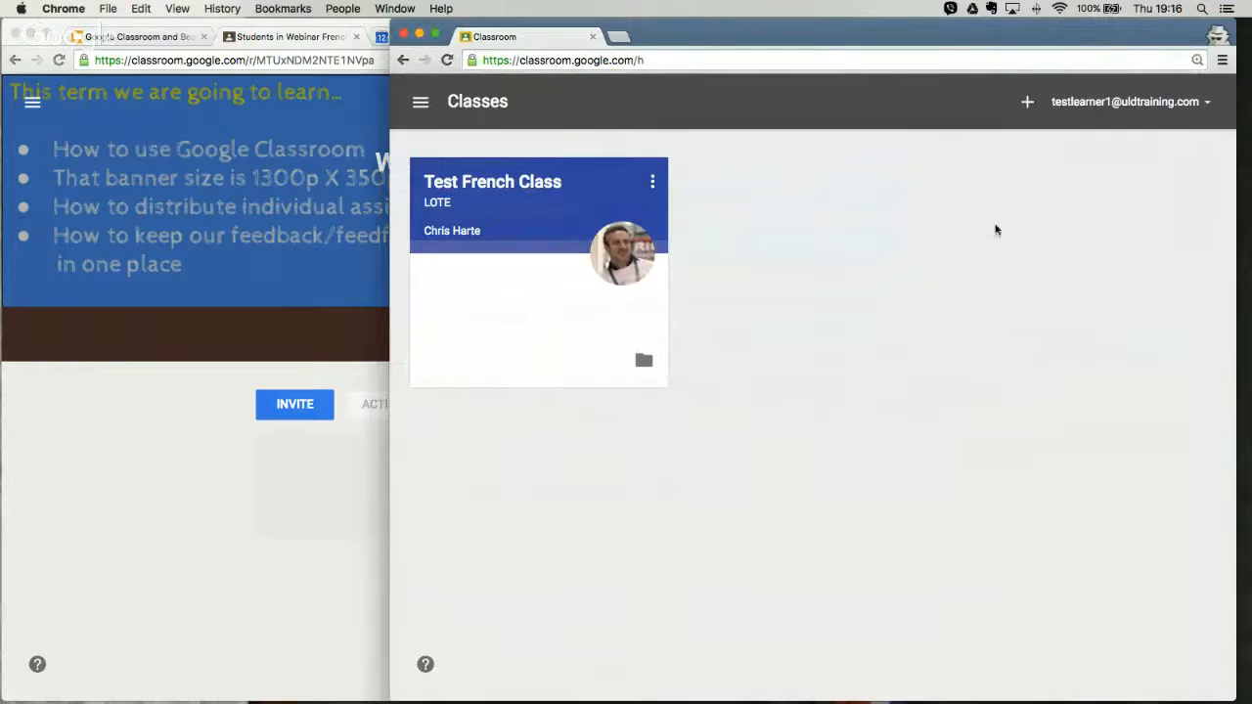
pyautogui.click(1027, 104)
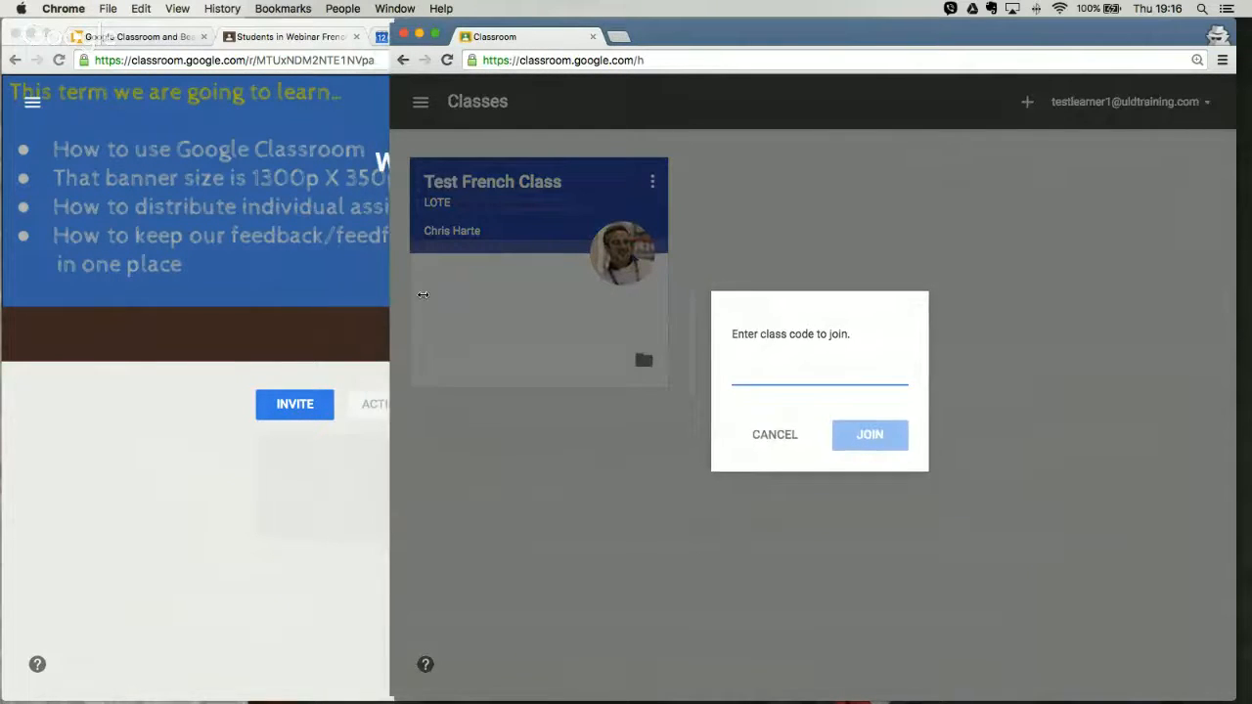
pyautogui.moveTo(388, 295); pyautogui.dragTo(788, 316)
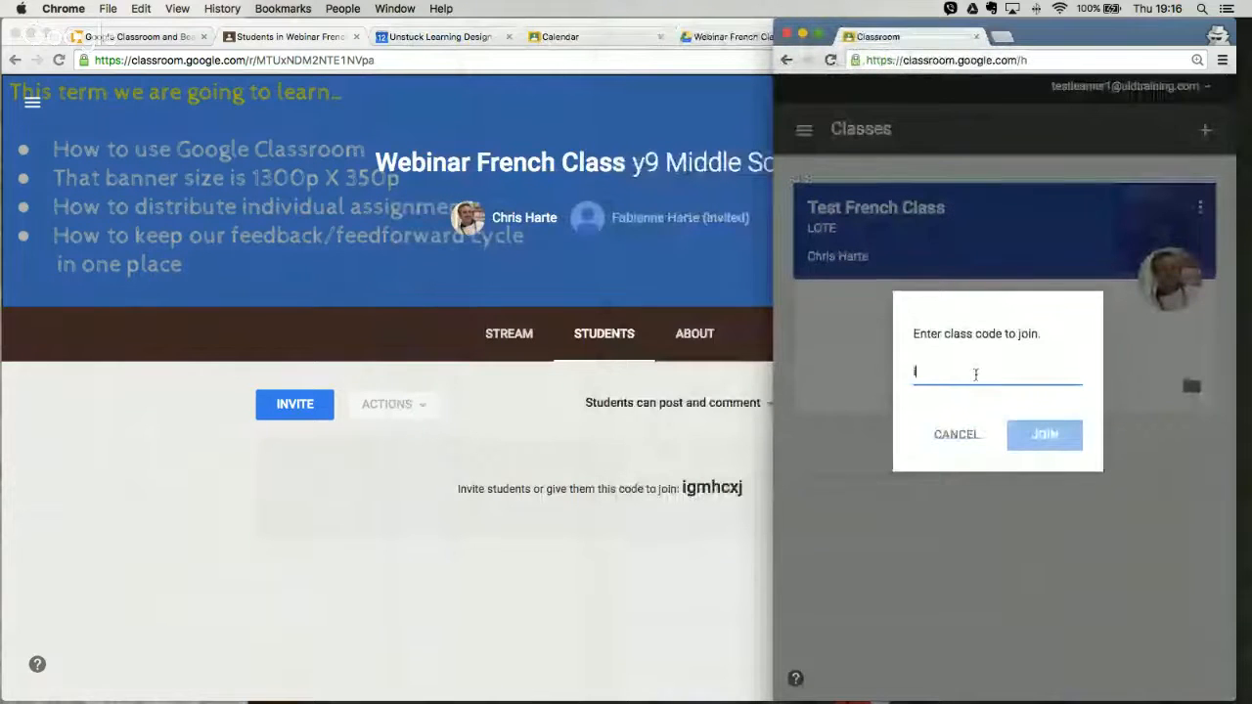
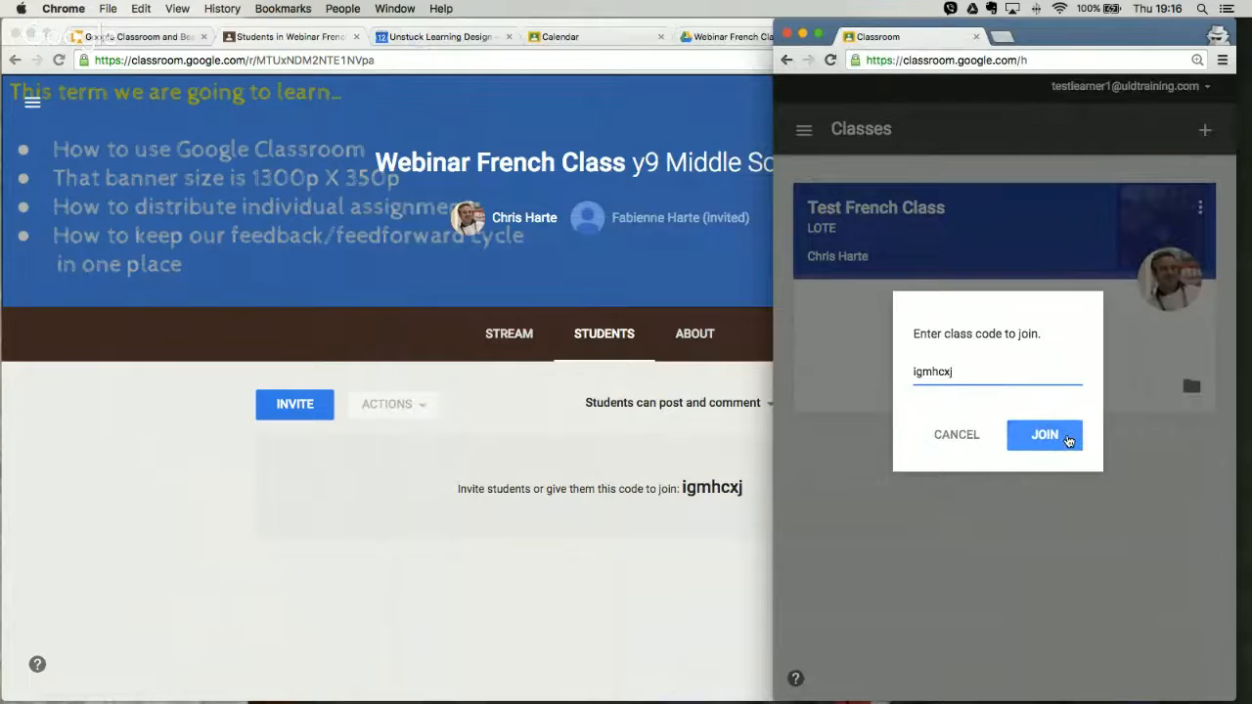
pyautogui.click(1068, 440)
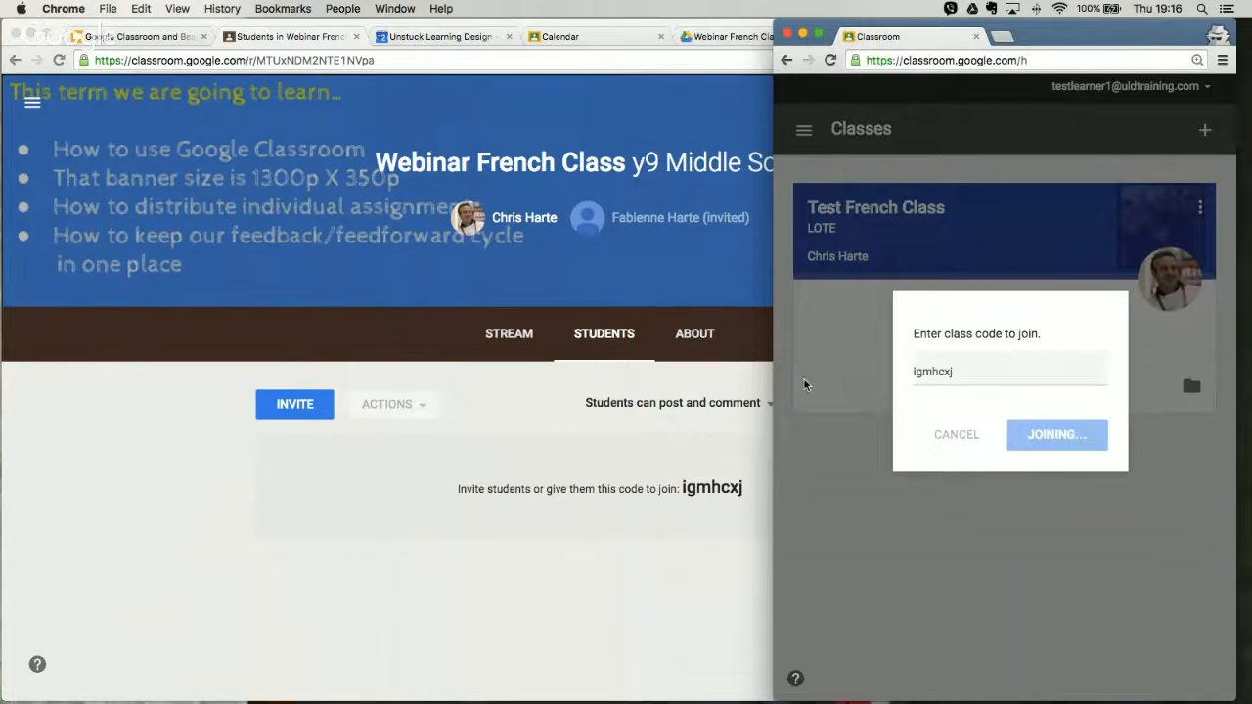
pyautogui.moveTo(770, 381); pyautogui.dragTo(570, 384)
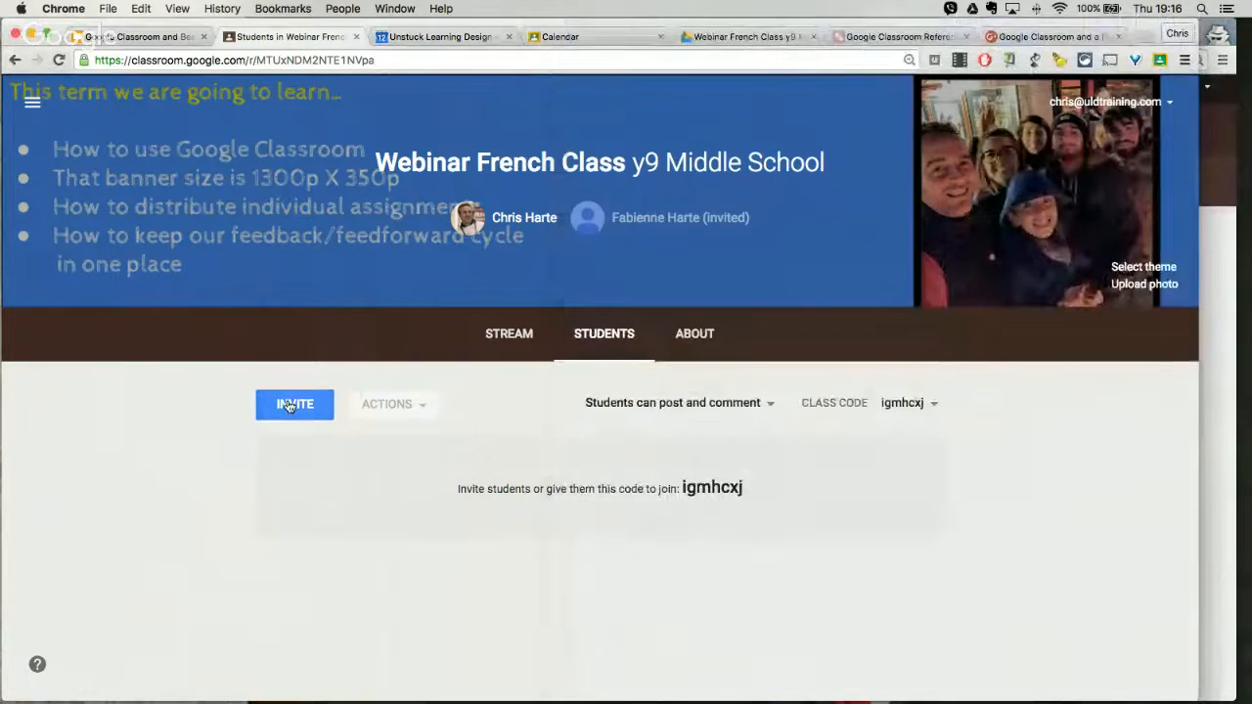
# Step: View the groups that can be invited as students, and close the invitation dialog without inviting anyone
pyautogui.click(295, 404)
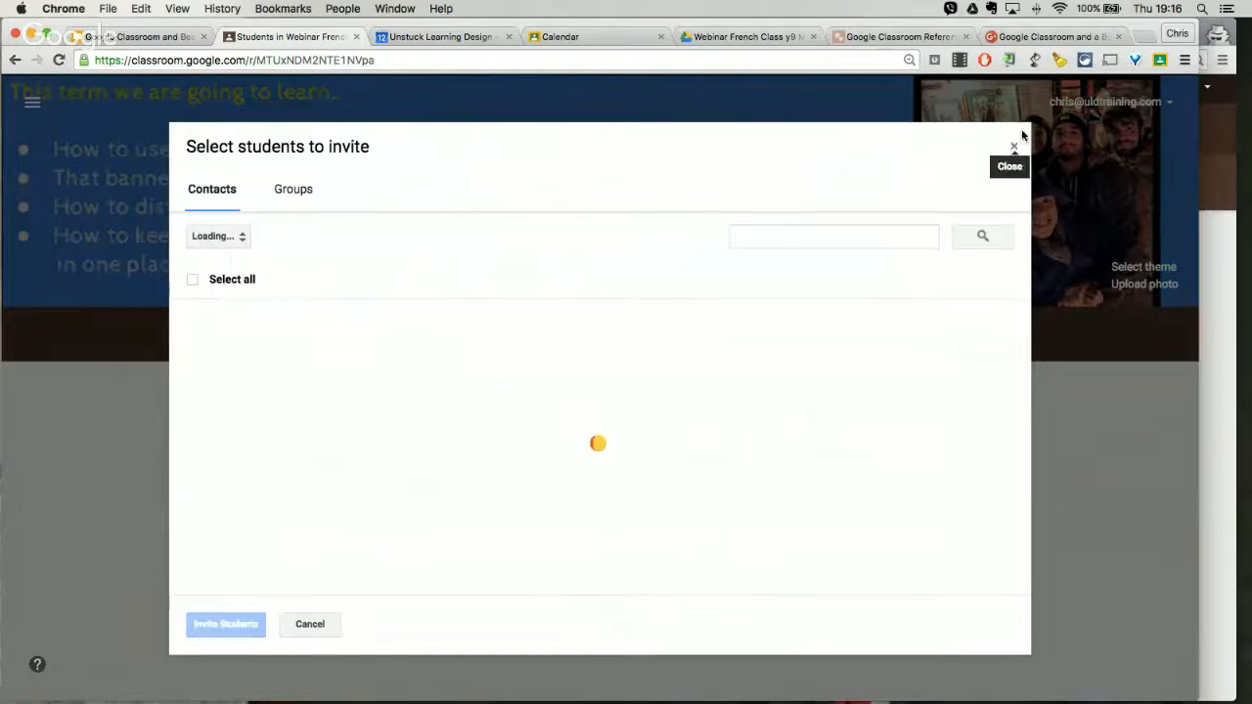
pyautogui.click(293, 188)
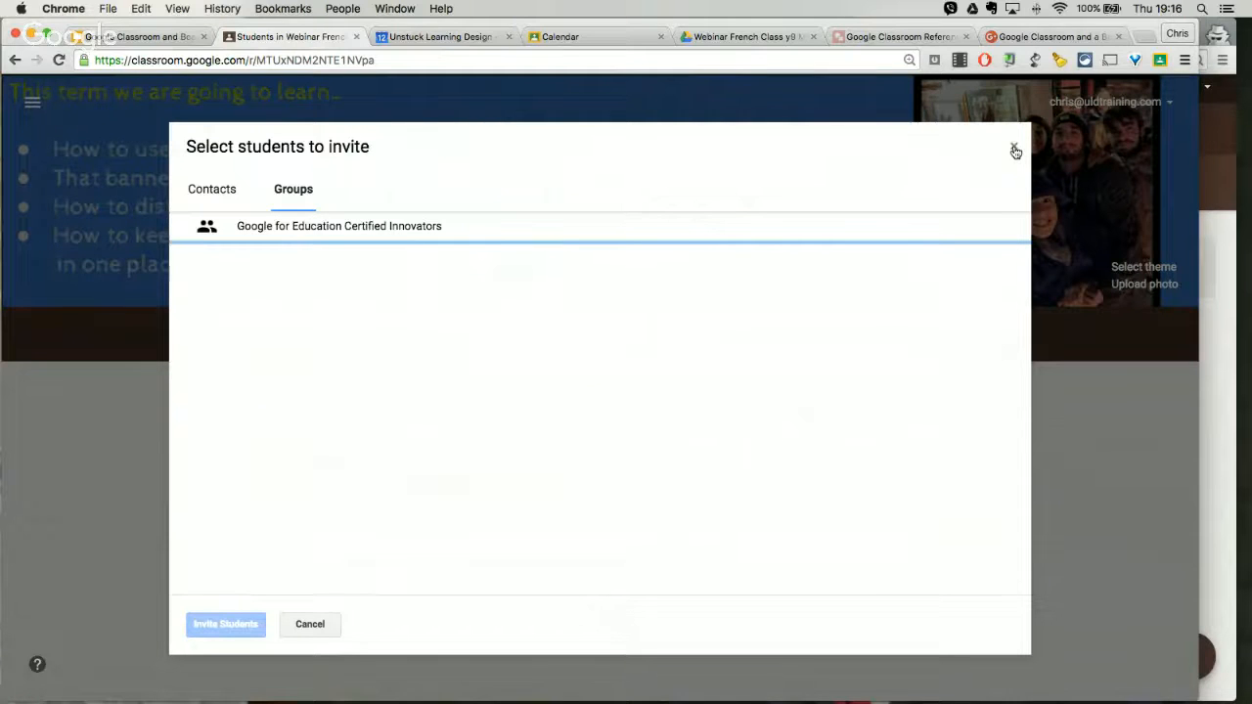
pyautogui.click(1014, 150)
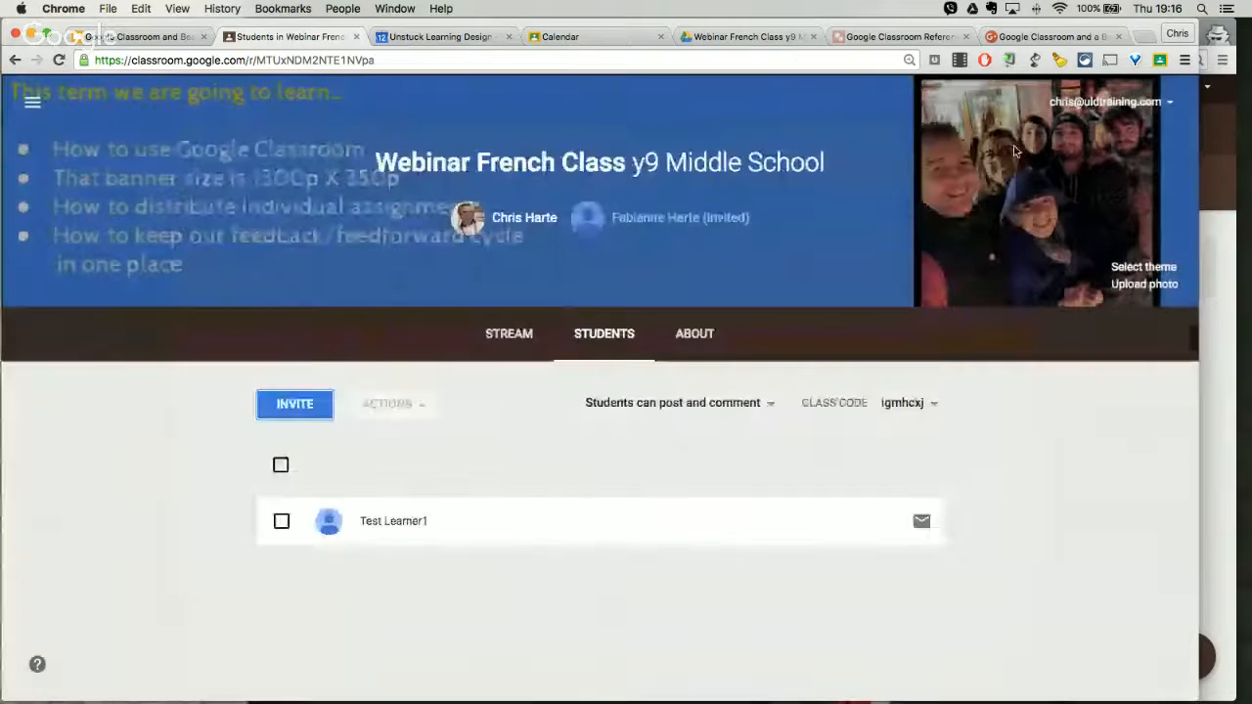
# Step: View the learner's class stream side by side with the teacher's student list, and widen the teacher's window again
pyautogui.click(1228, 428)
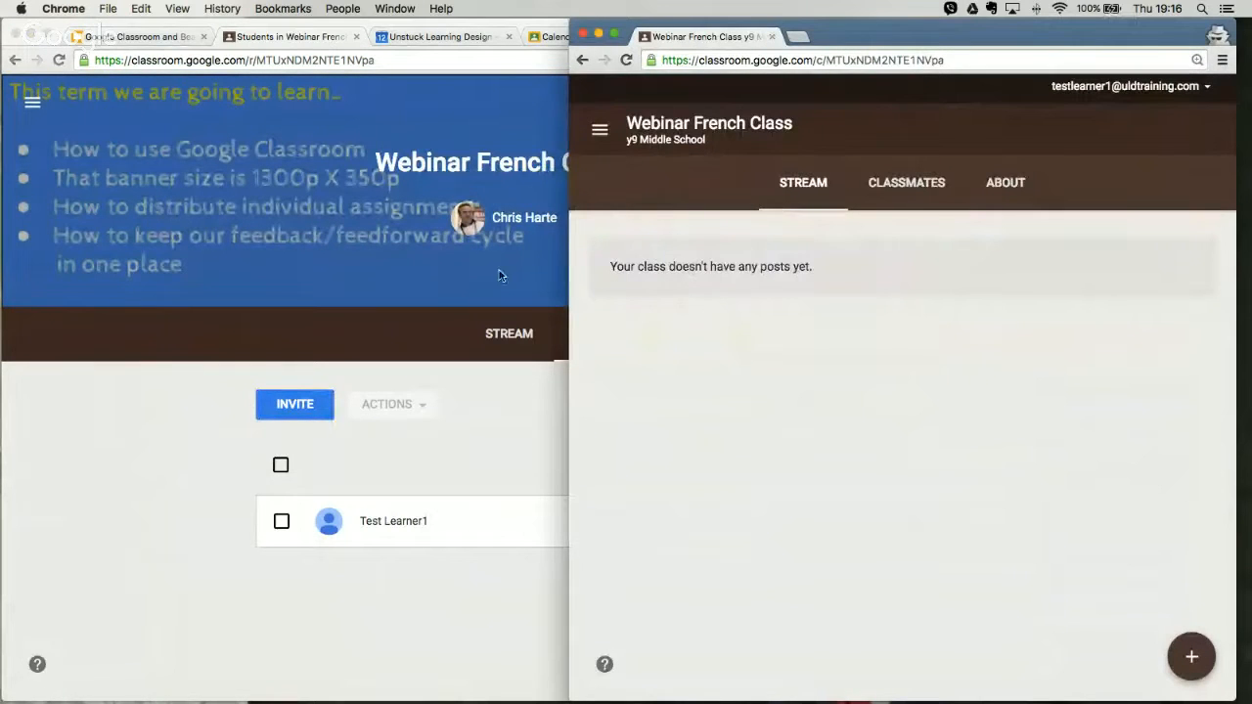
pyautogui.click(470, 386)
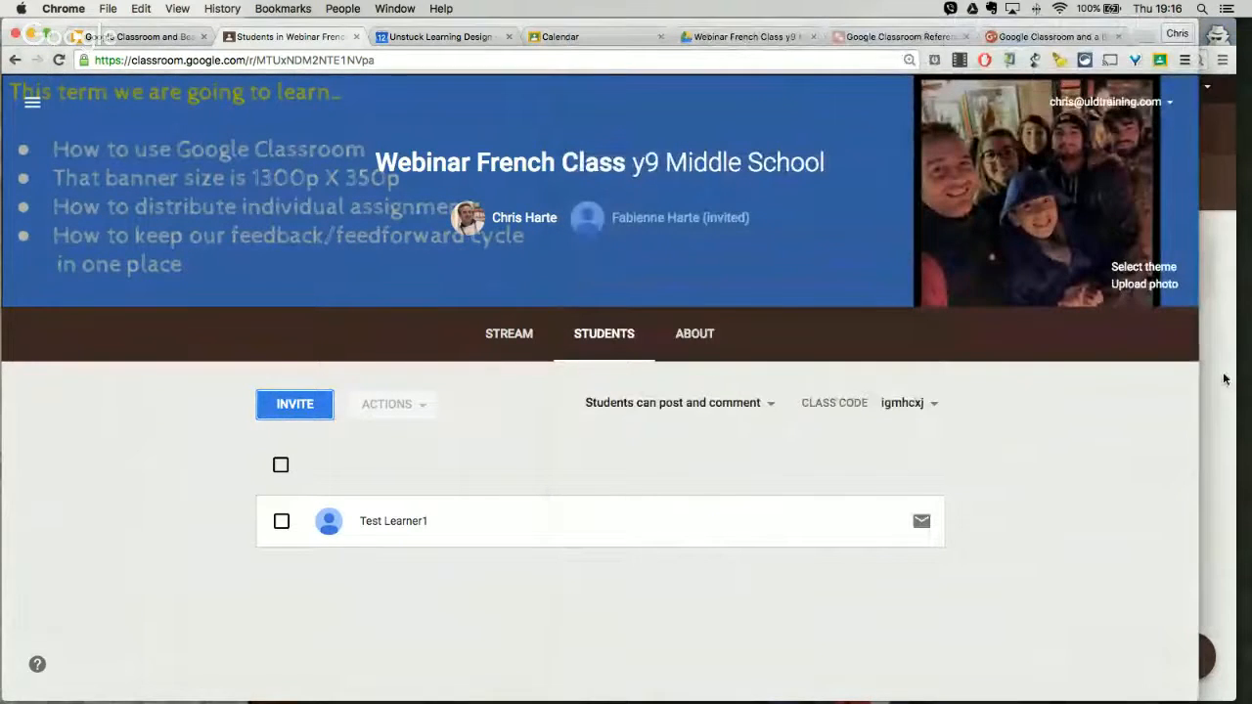
pyautogui.moveTo(1221, 380); pyautogui.dragTo(574, 372)
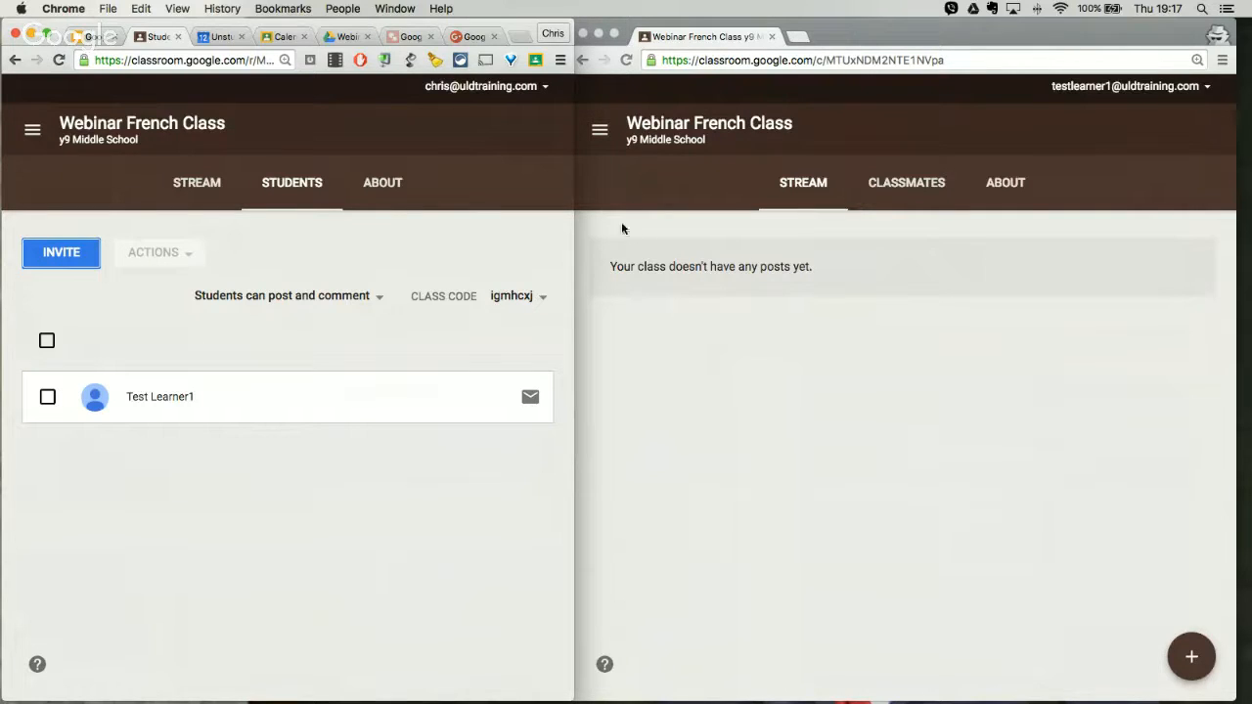
pyautogui.moveTo(573, 233); pyautogui.dragTo(1198, 256)
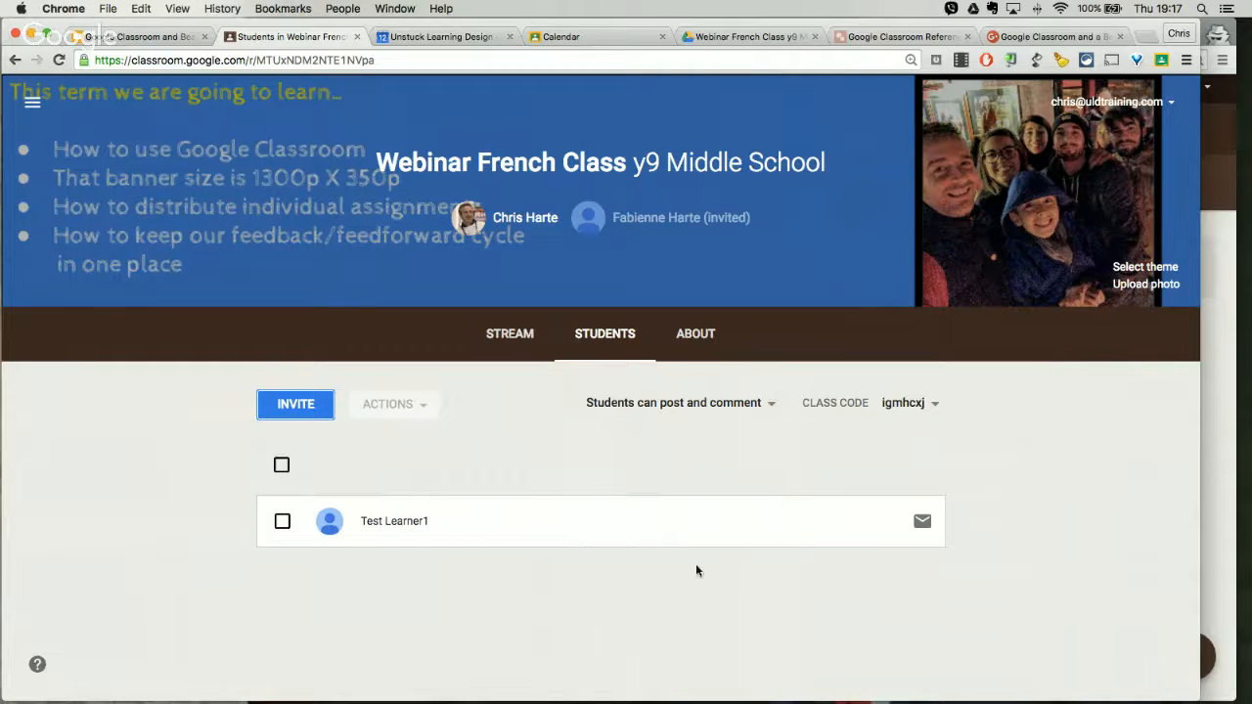
# Step: Open the class's Stream page and look over it from the banner down to the class code
pyautogui.click(512, 334)
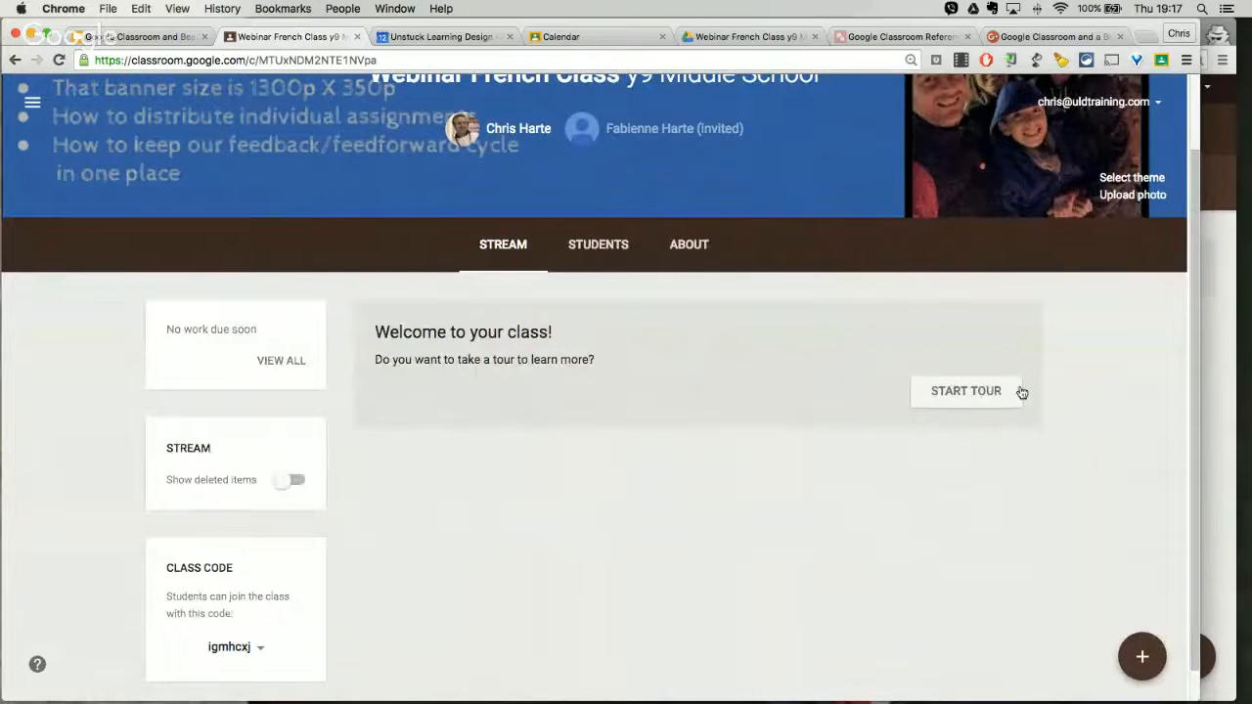
pyautogui.scroll(2, 706, 310)
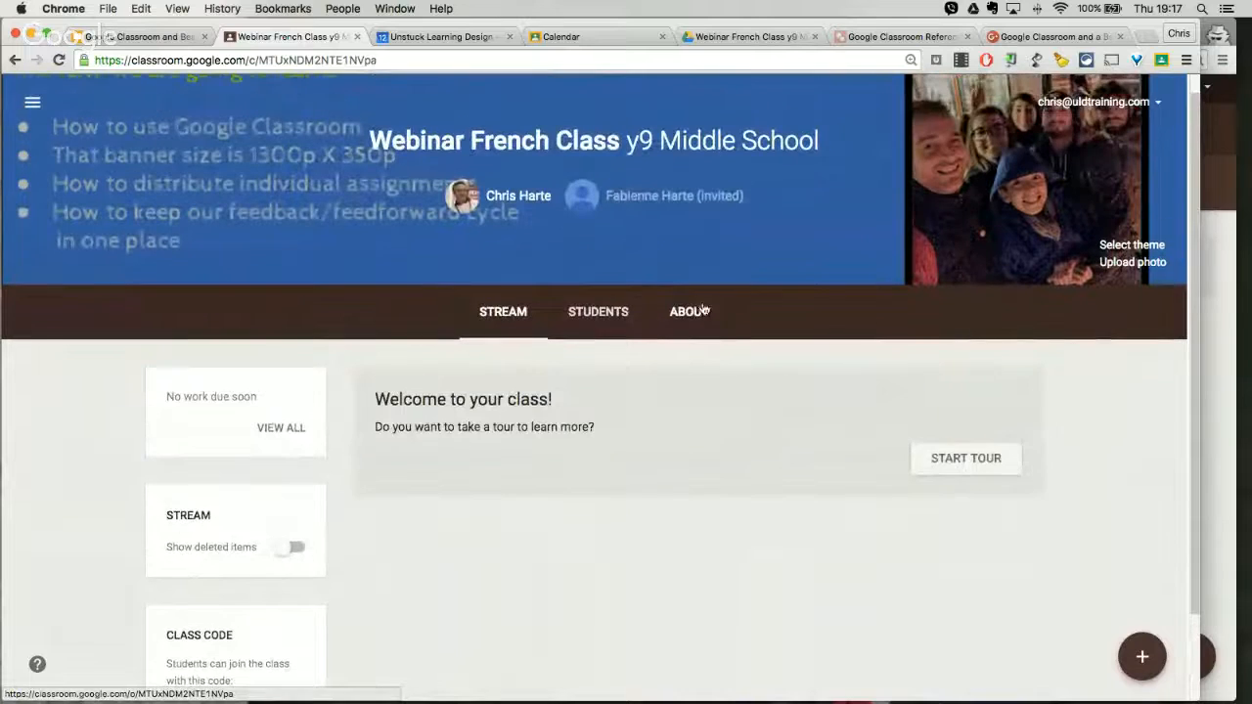
pyautogui.scroll(-2, 723, 324)
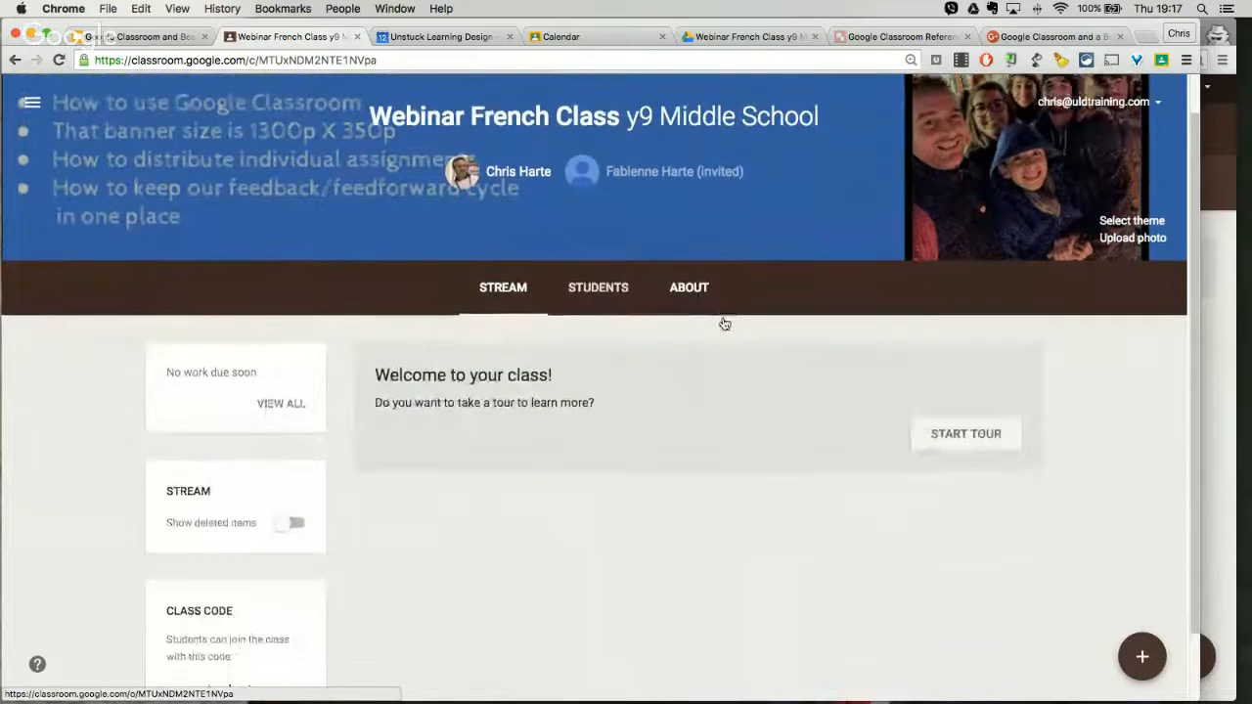
pyautogui.scroll(-1, 724, 320)
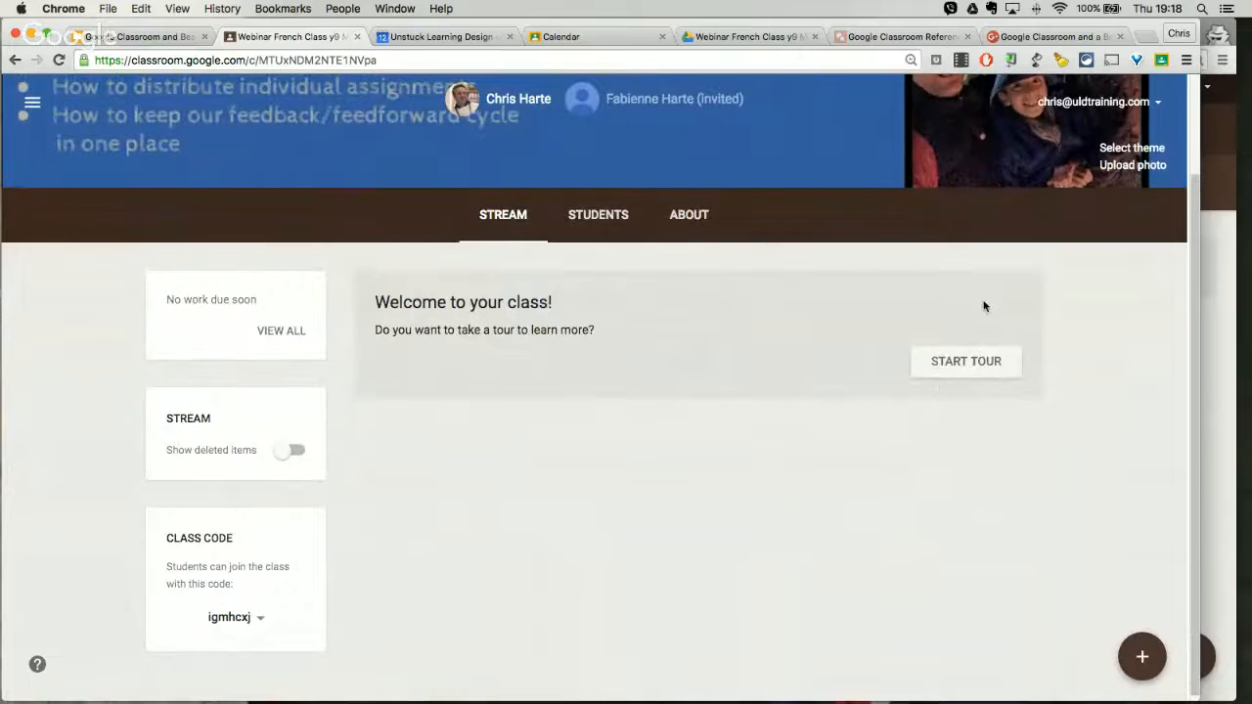
pyautogui.scroll(1, 984, 304)
pyautogui.scroll(3, 985, 305)
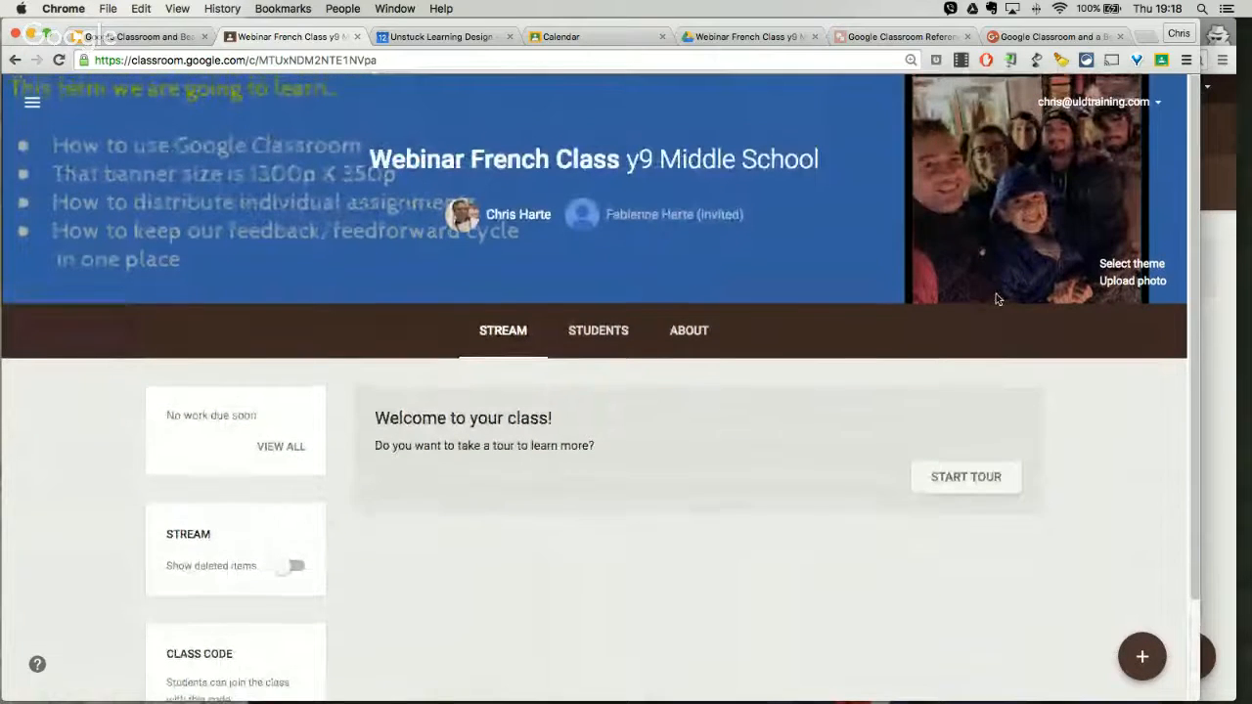
# Step: Go through the class's welcome tour to the end, viewing the posting options, class code and student invitation hints
pyautogui.click(964, 481)
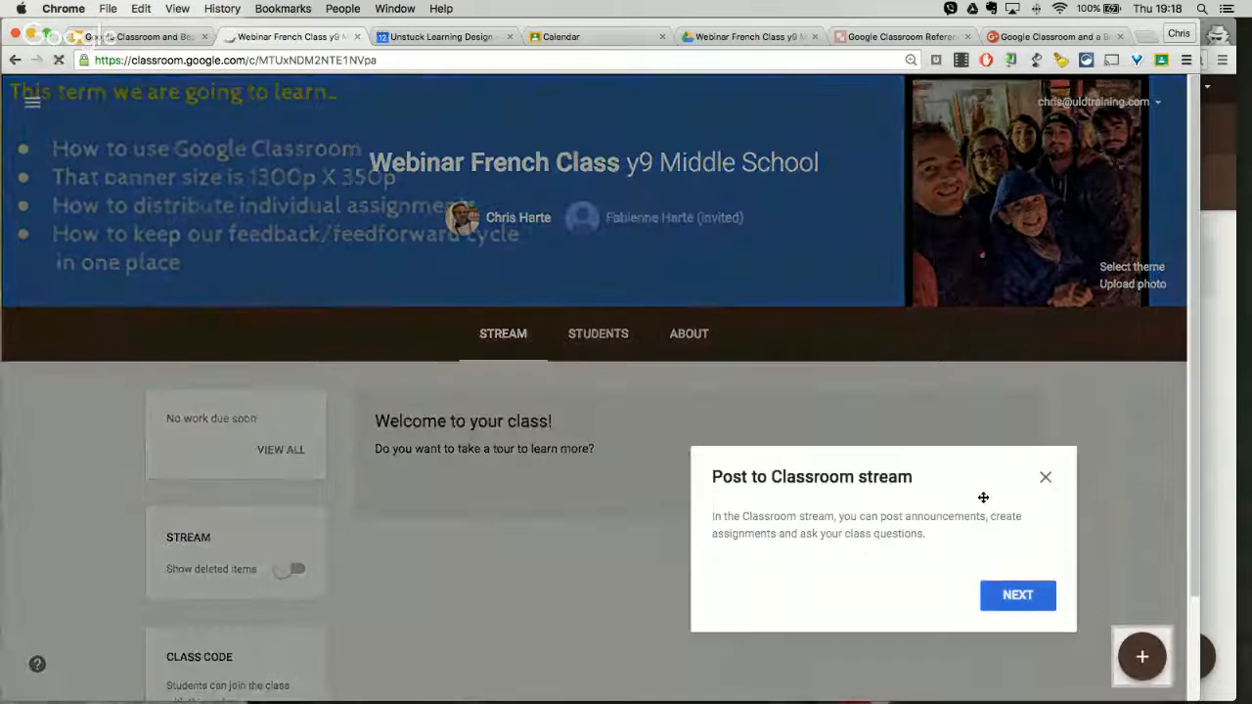
pyautogui.click(1142, 658)
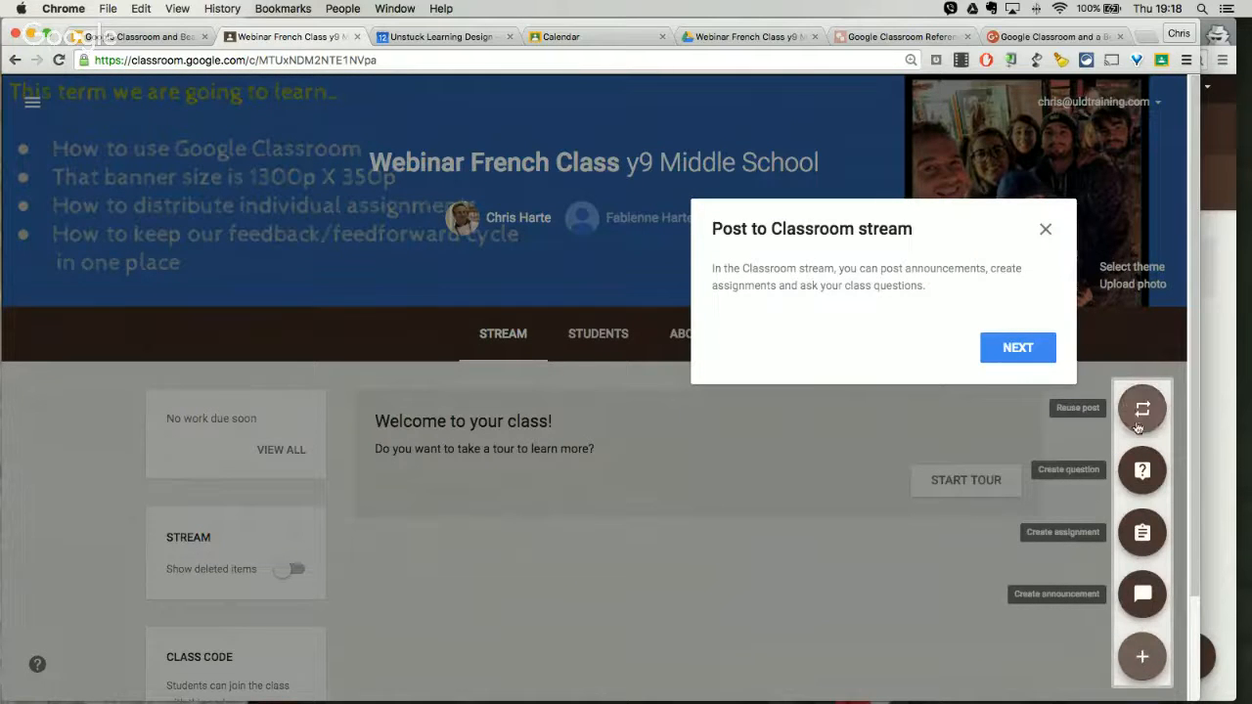
pyautogui.scroll(-2, 1134, 501)
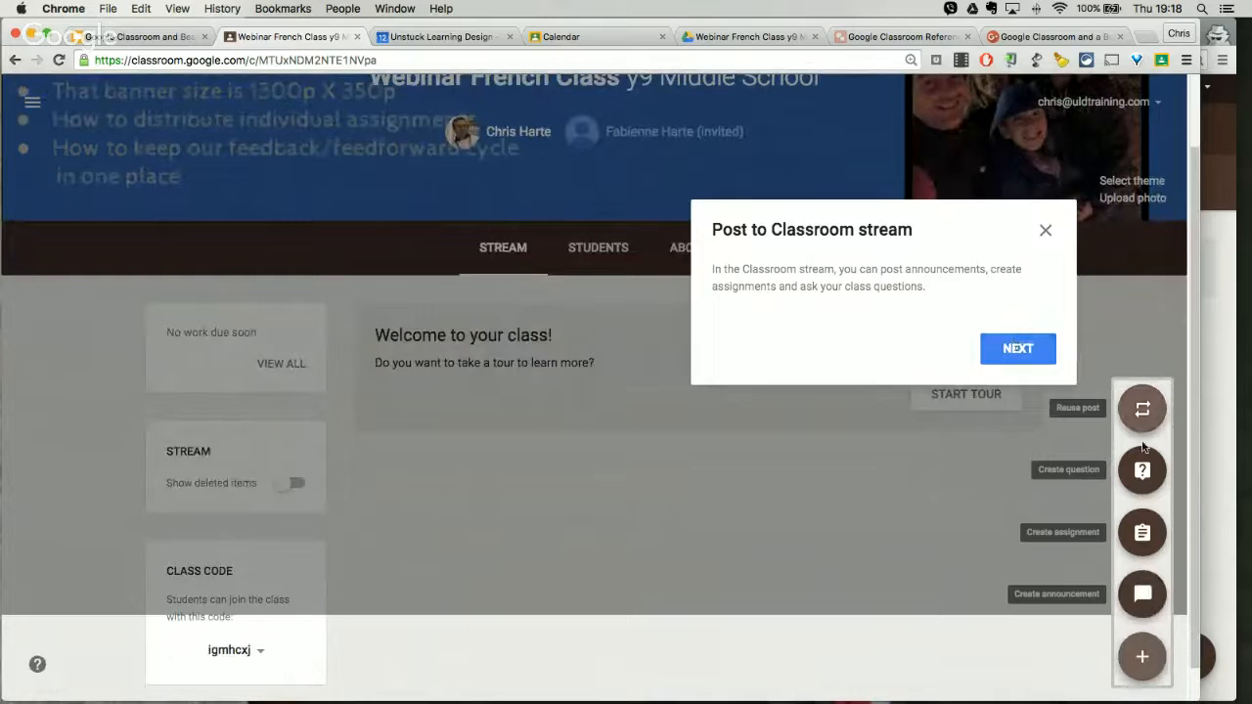
pyautogui.click(1017, 348)
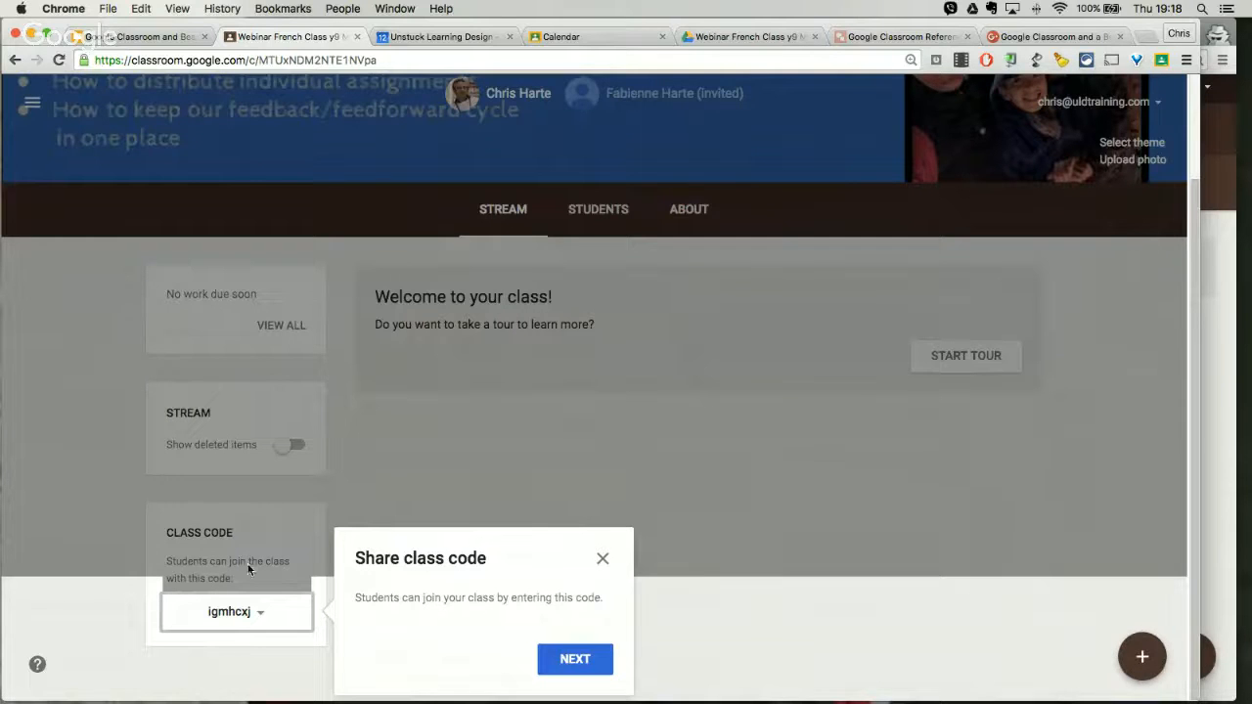
pyautogui.click(589, 659)
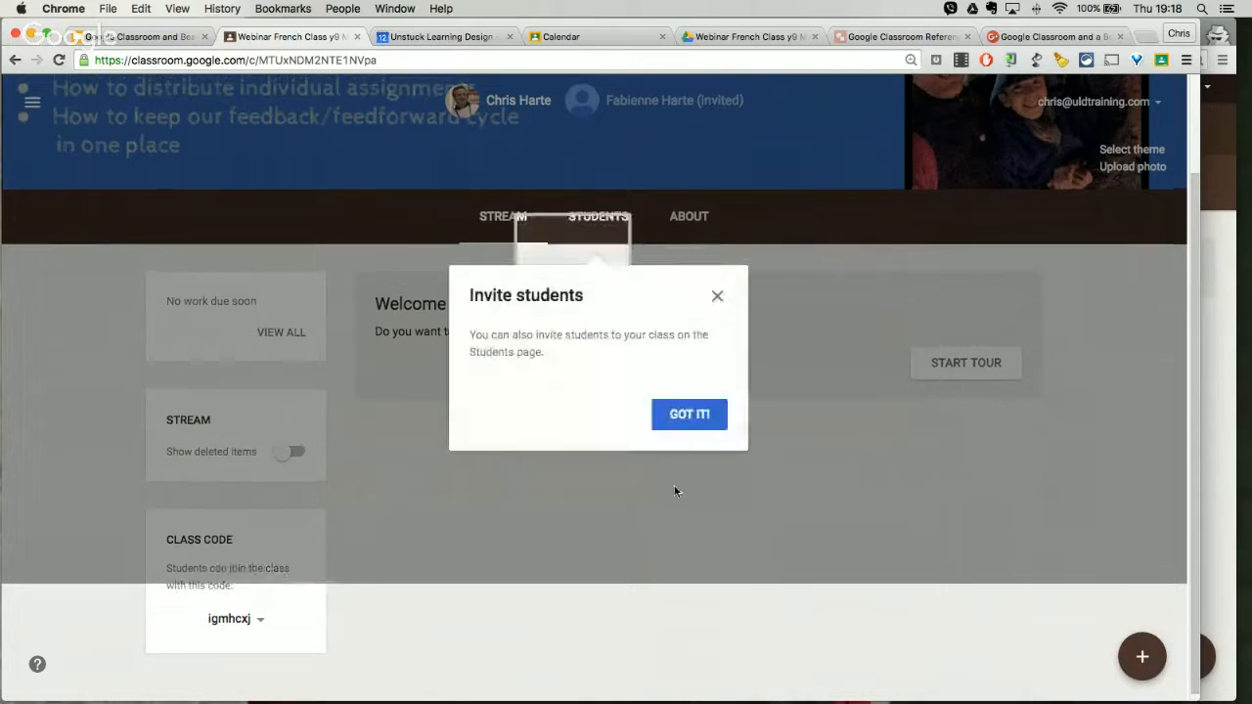
pyautogui.click(690, 421)
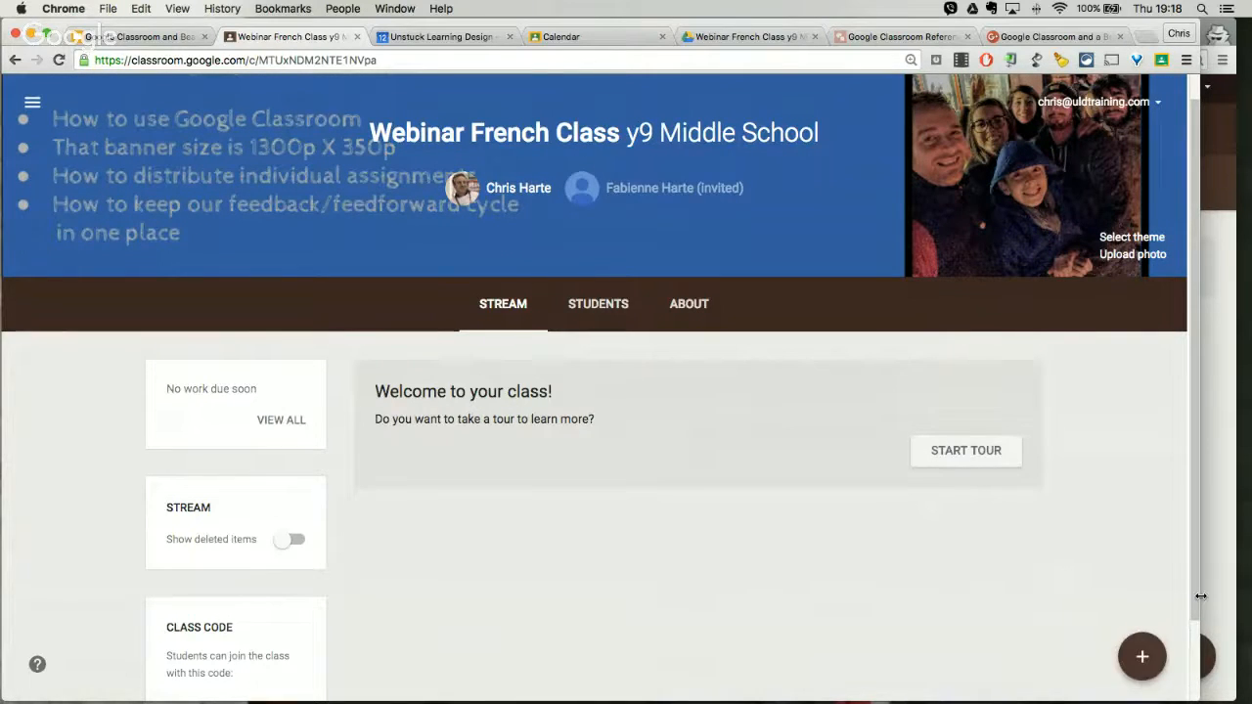
# Step: Narrow the teacher's window to show the learner's stream beside it, and write a new announcement reading "Welcome to this class!!!"
pyautogui.moveTo(1064, 594); pyautogui.dragTo(572, 510)
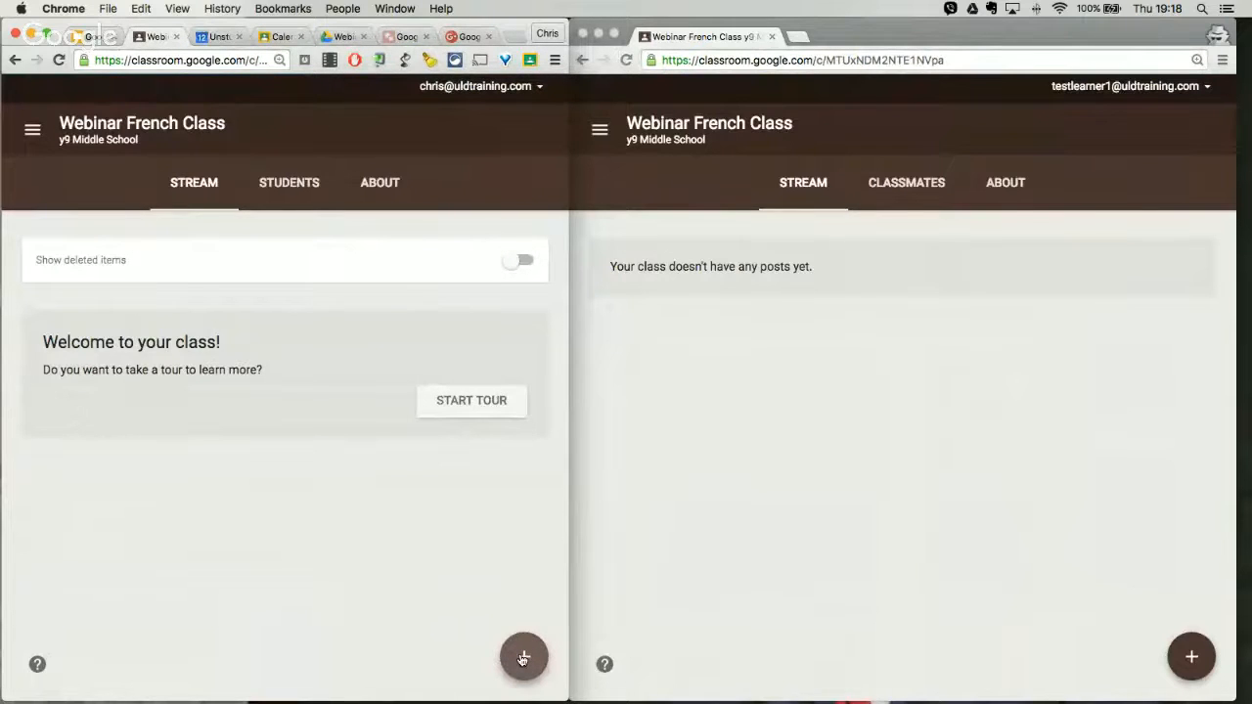
pyautogui.click(522, 659)
pyautogui.click(523, 594)
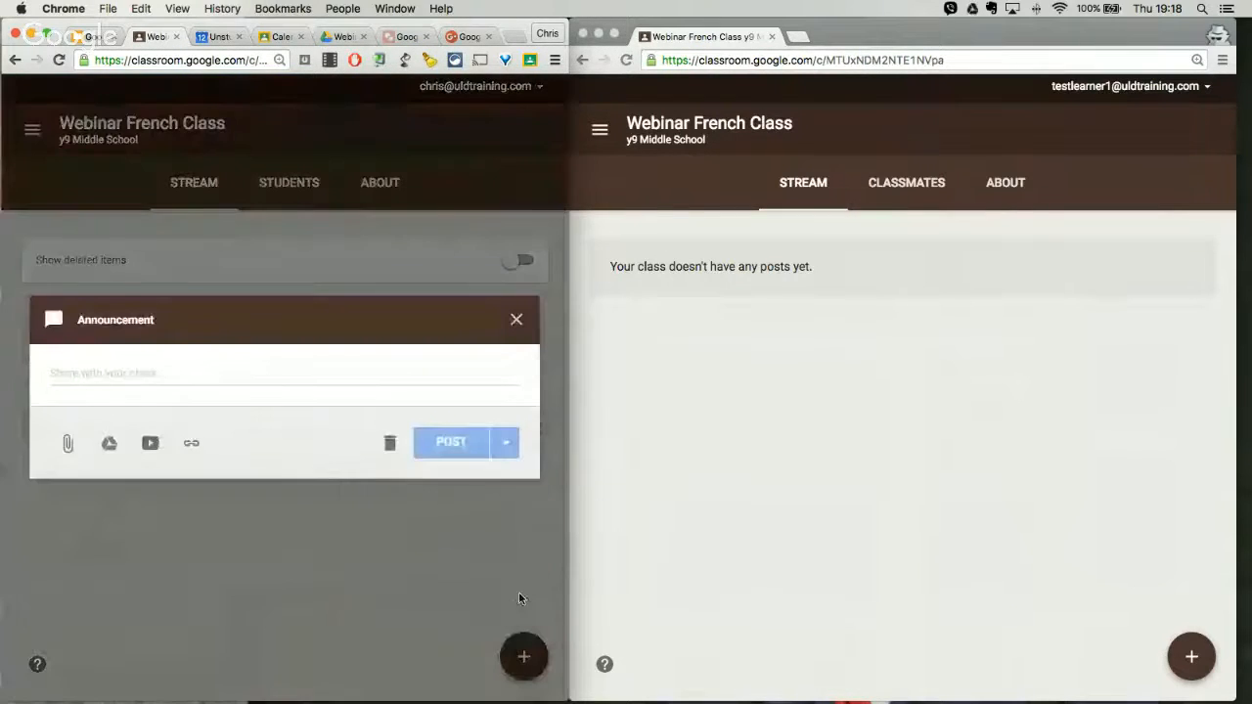
pyautogui.click(220, 368)
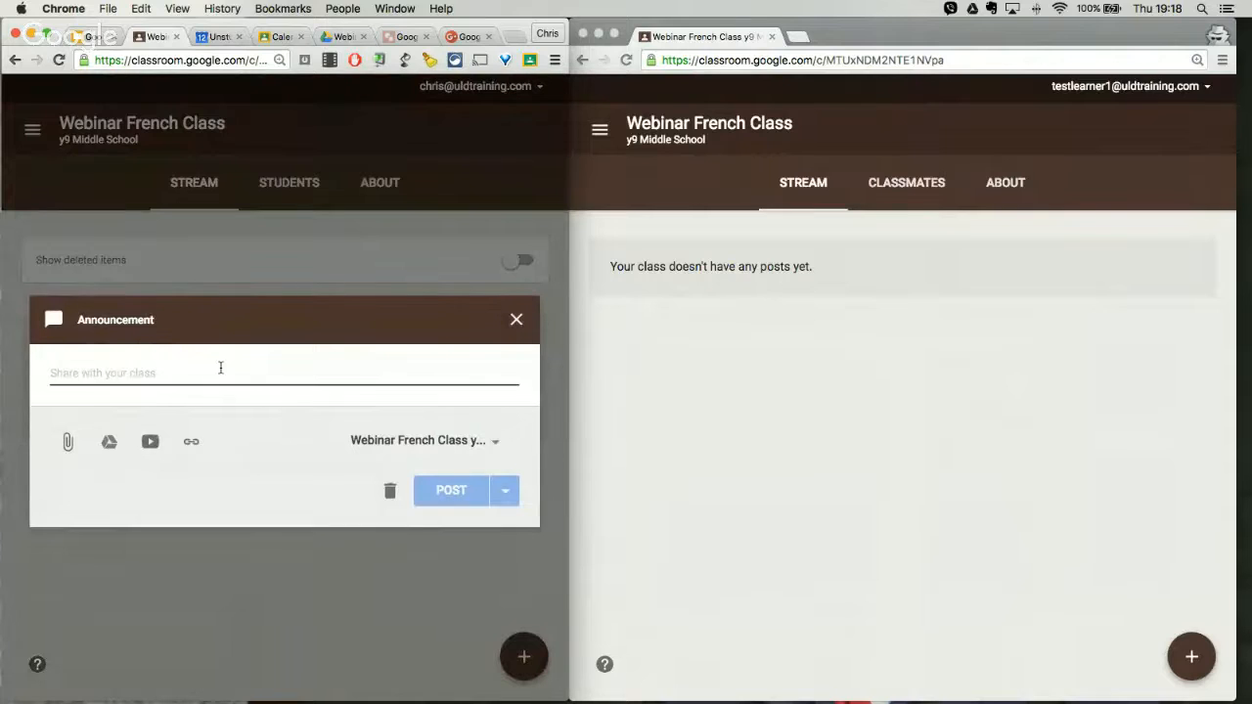
pyautogui.write('Welcome to')
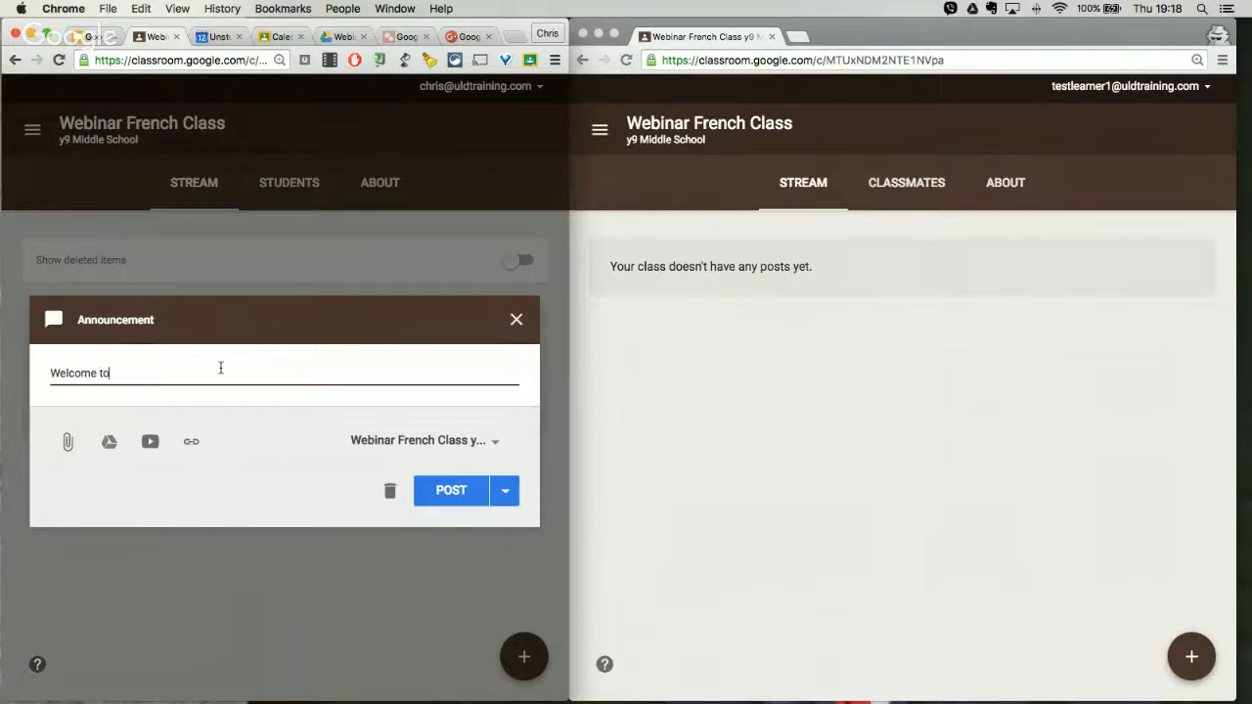
pyautogui.write(' this class')
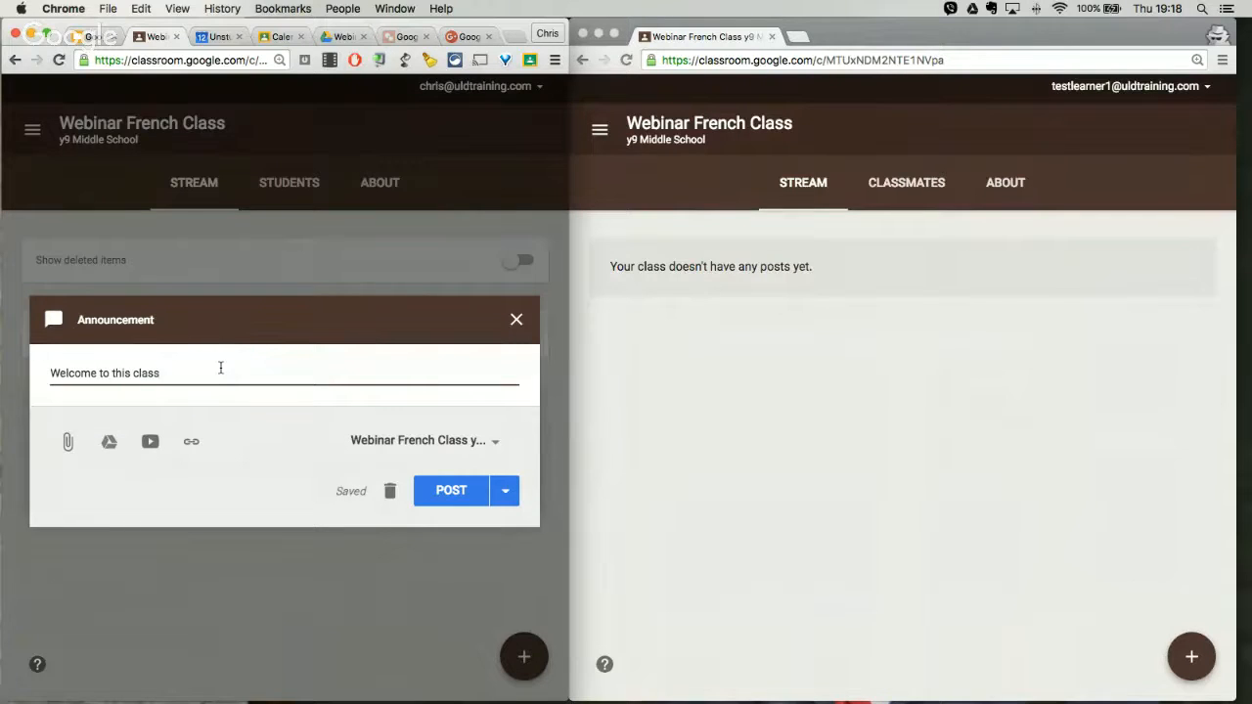
pyautogui.write('!!!')
# Step: Search YouTube for "welcome song" and attach the video "KIDS WELCOME SONG" to the announcement
pyautogui.click(150, 443)
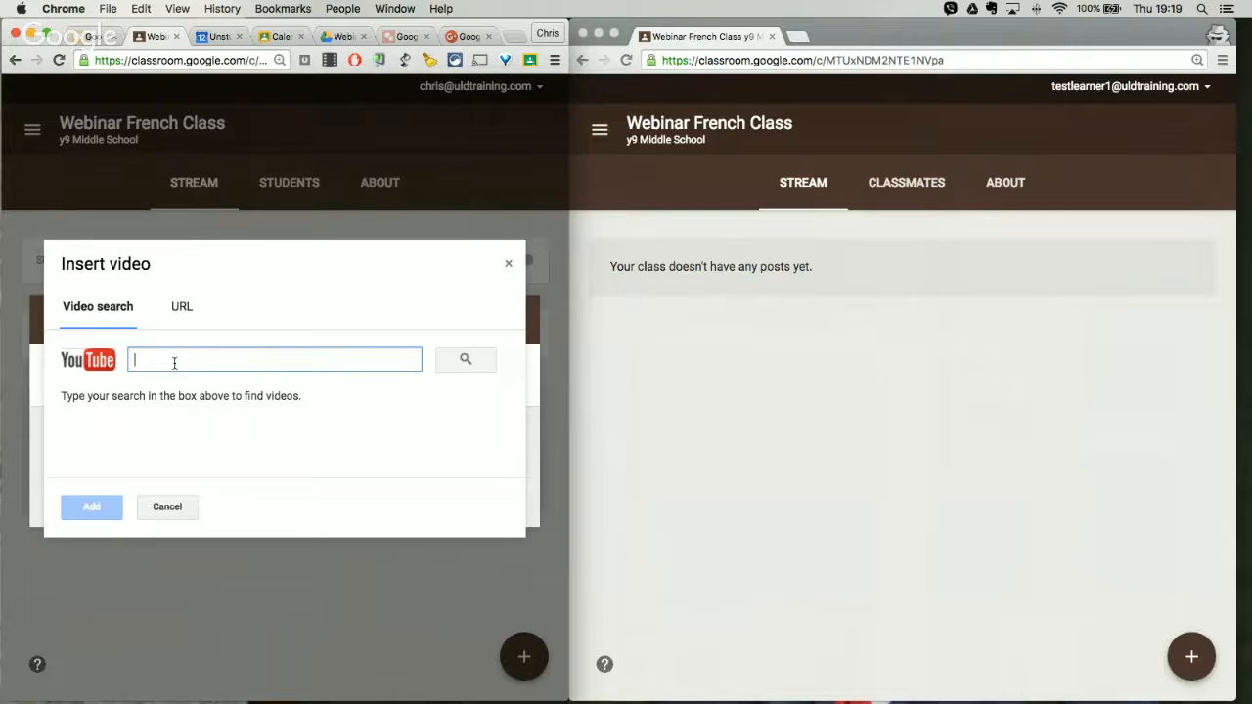
pyautogui.write('welcome song')
pyautogui.press('Return')
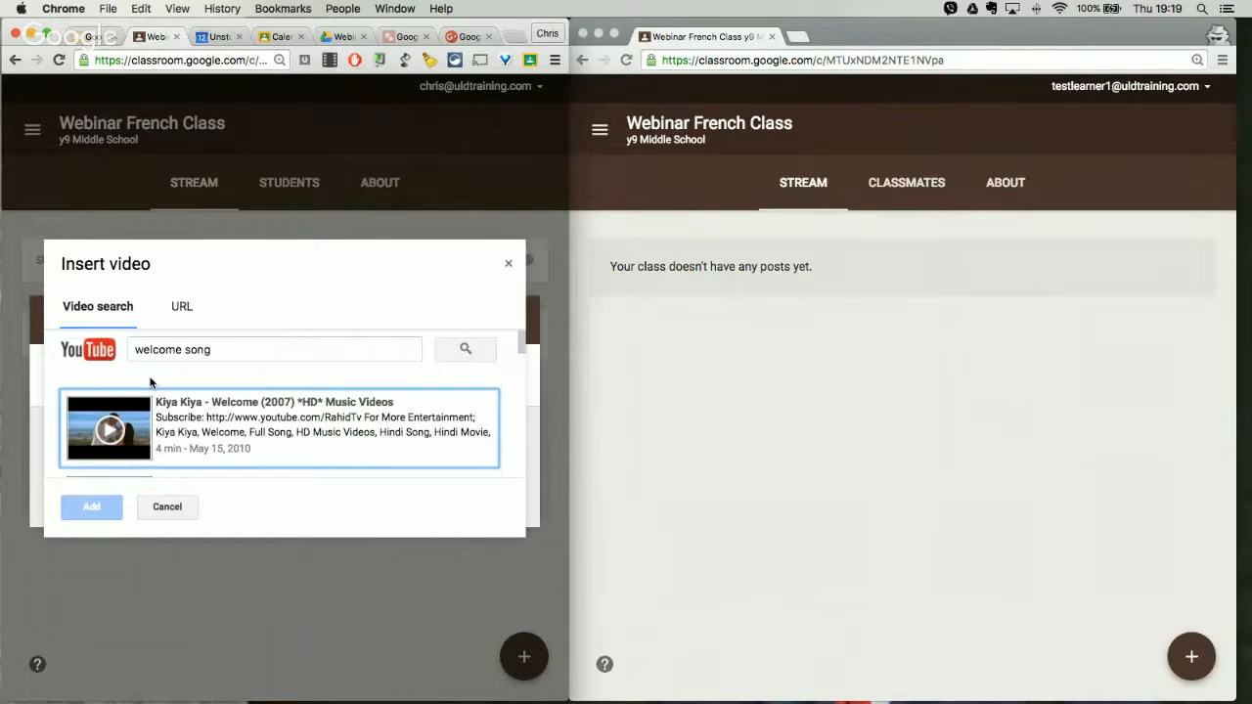
pyautogui.scroll(-1, 150, 382)
pyautogui.scroll(-4, 151, 383)
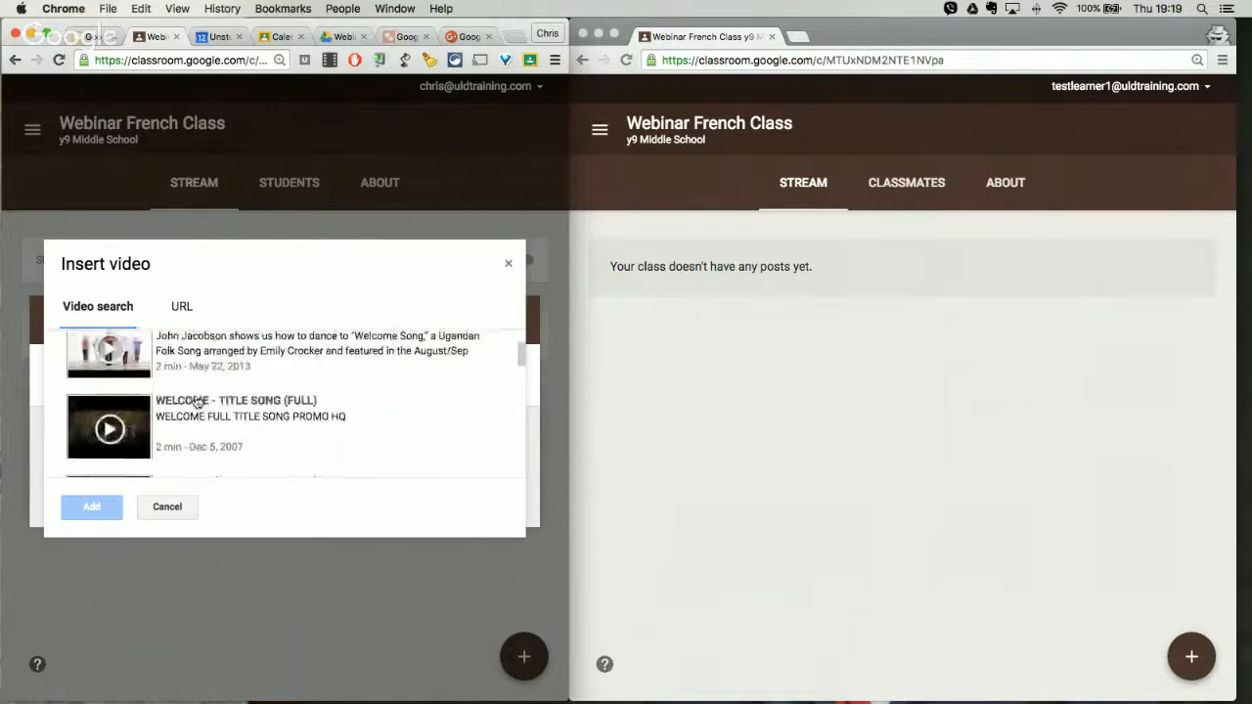
pyautogui.scroll(1, 195, 401)
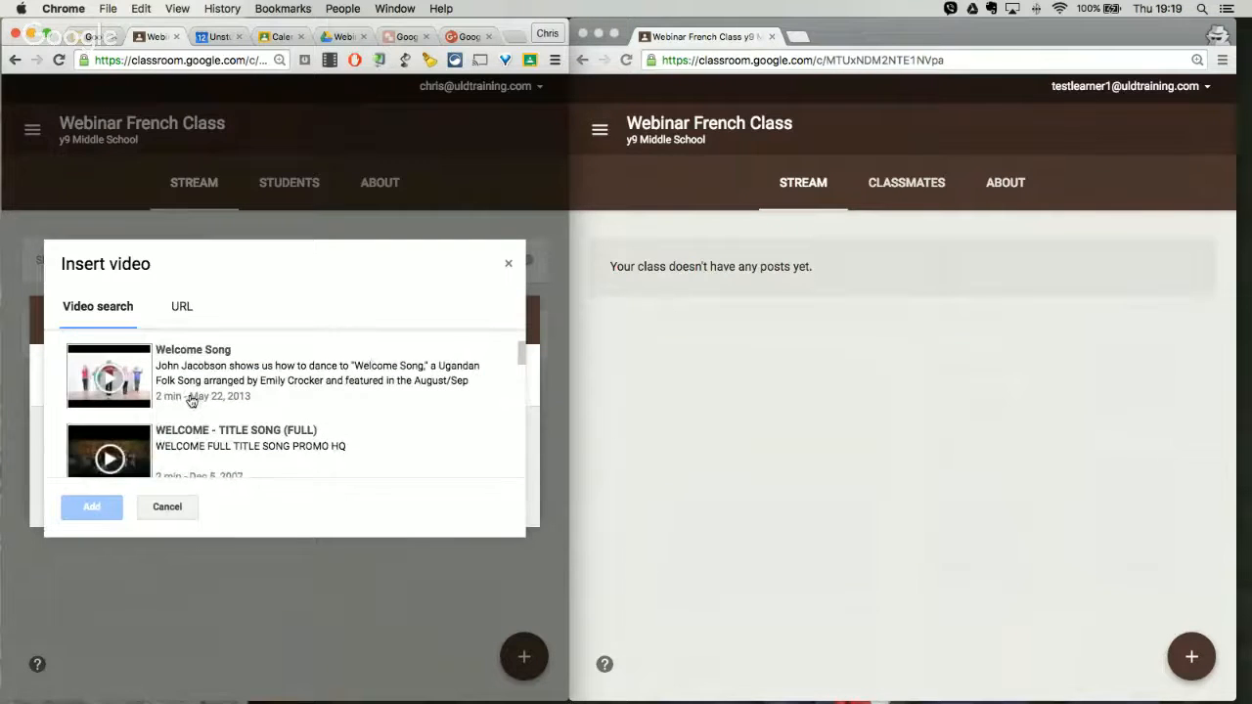
pyautogui.scroll(-3, 195, 401)
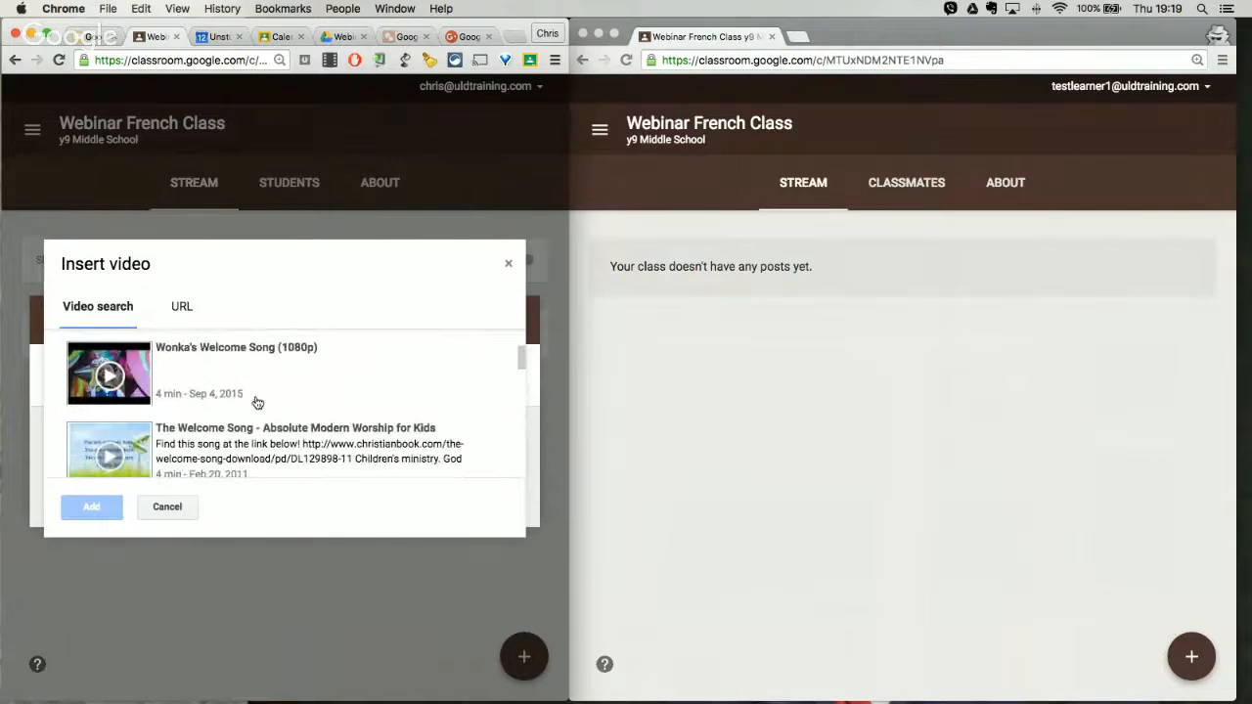
pyautogui.scroll(-1, 256, 402)
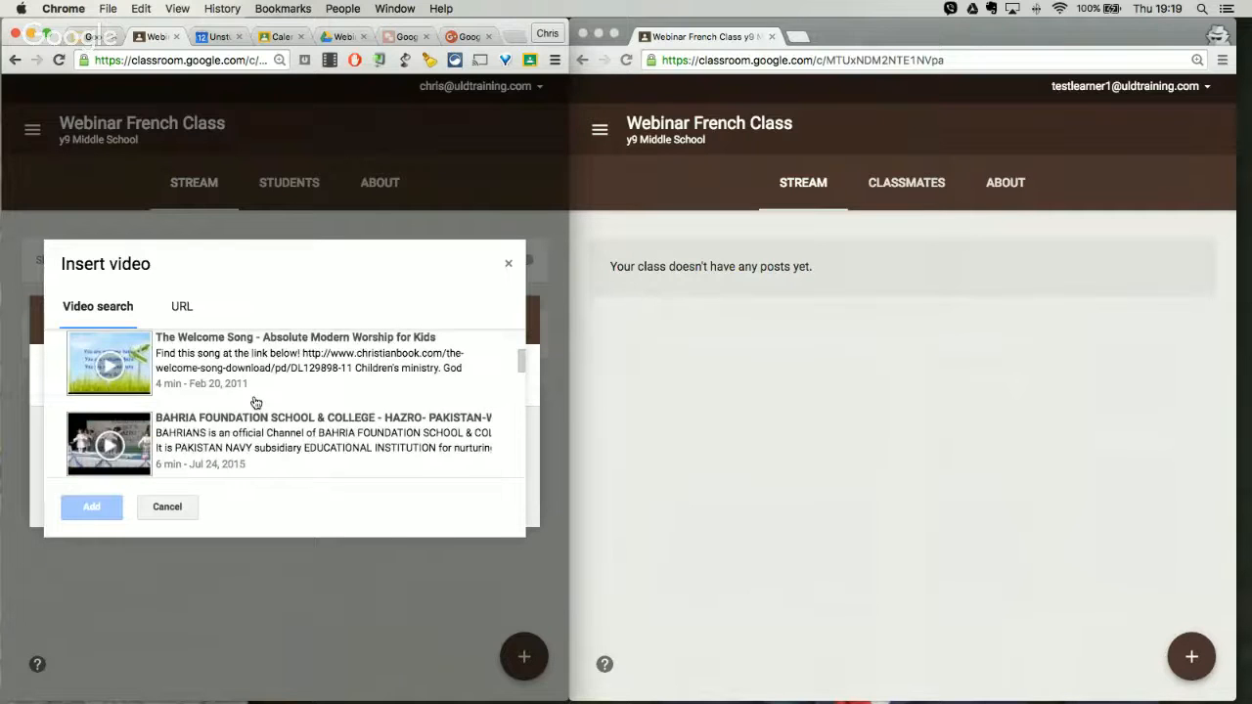
pyautogui.scroll(-5, 255, 401)
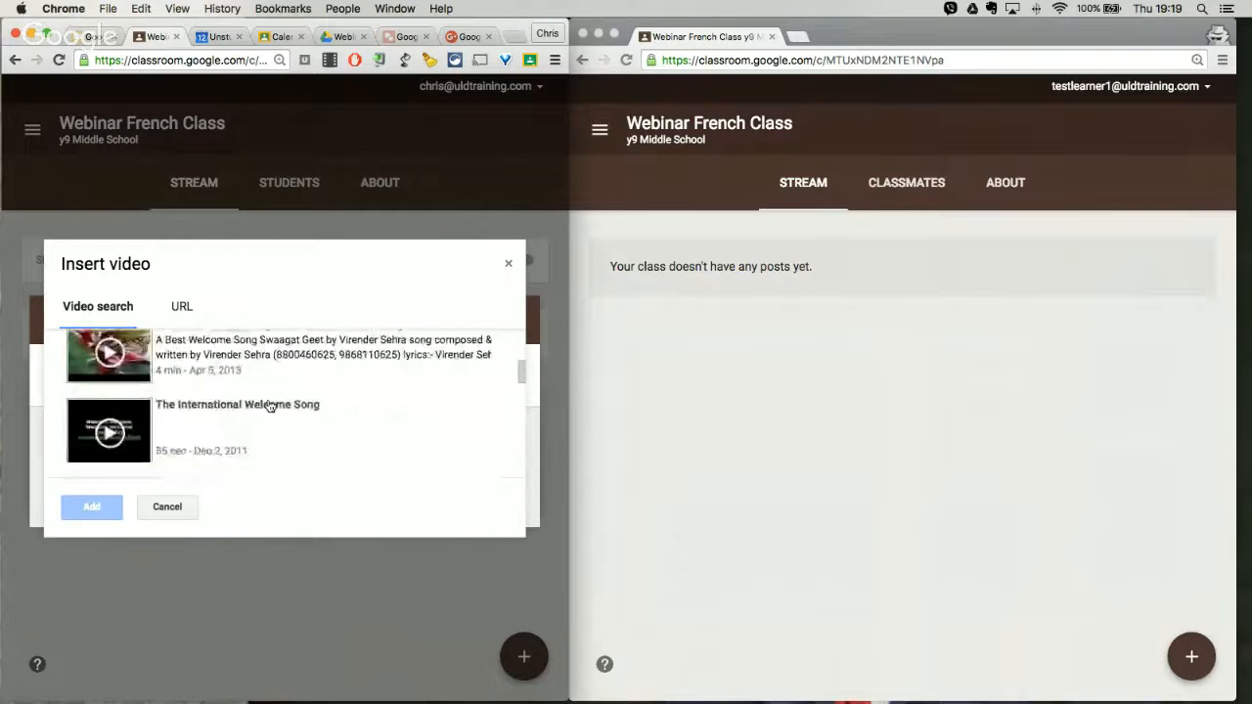
pyautogui.scroll(-1, 266, 404)
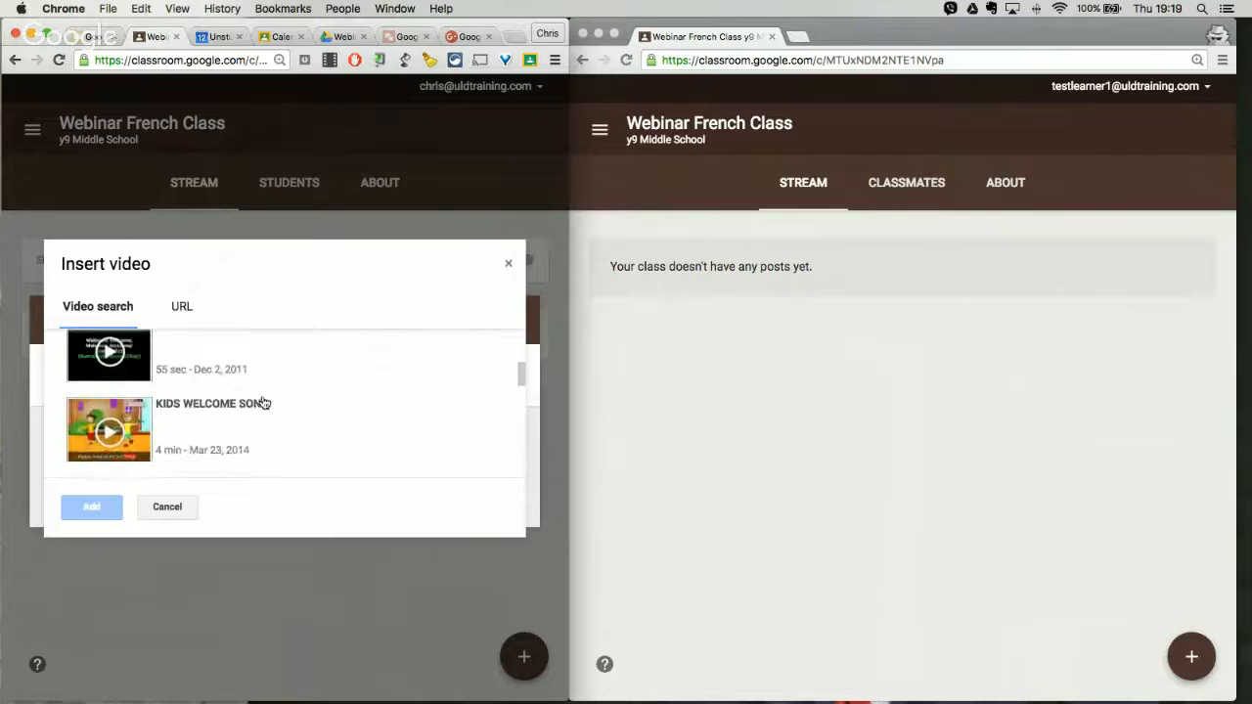
pyautogui.click(145, 391)
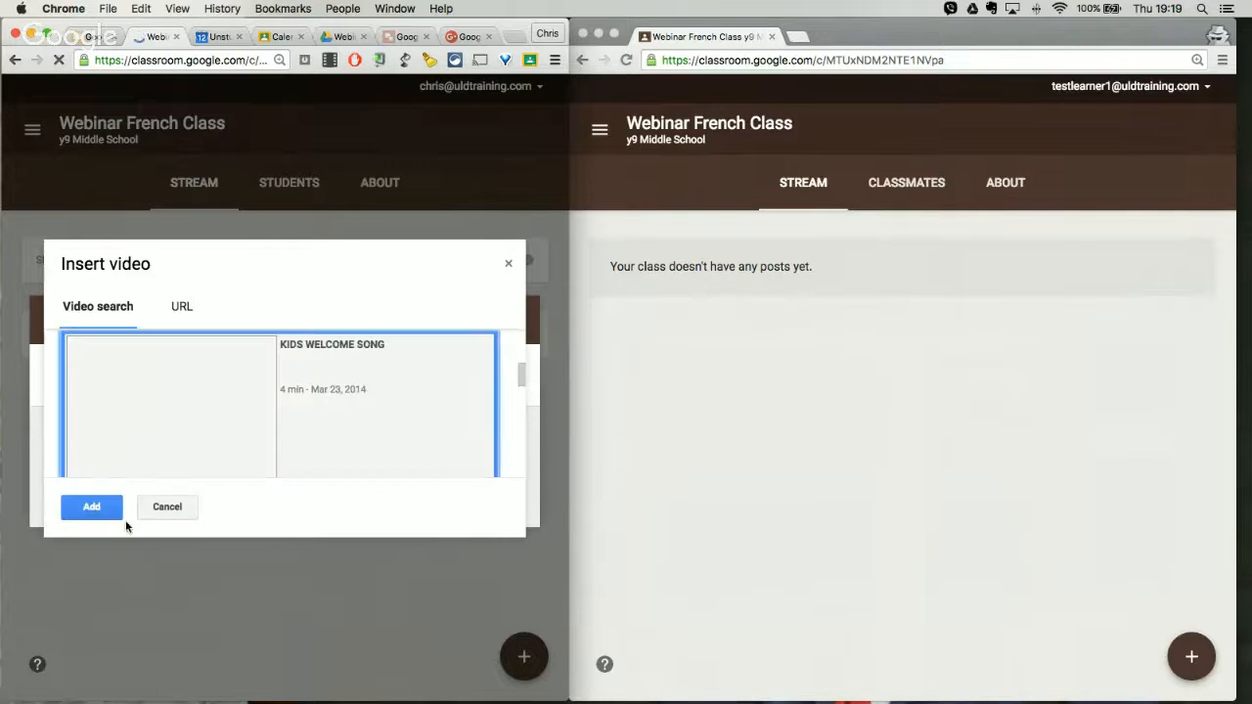
pyautogui.click(99, 510)
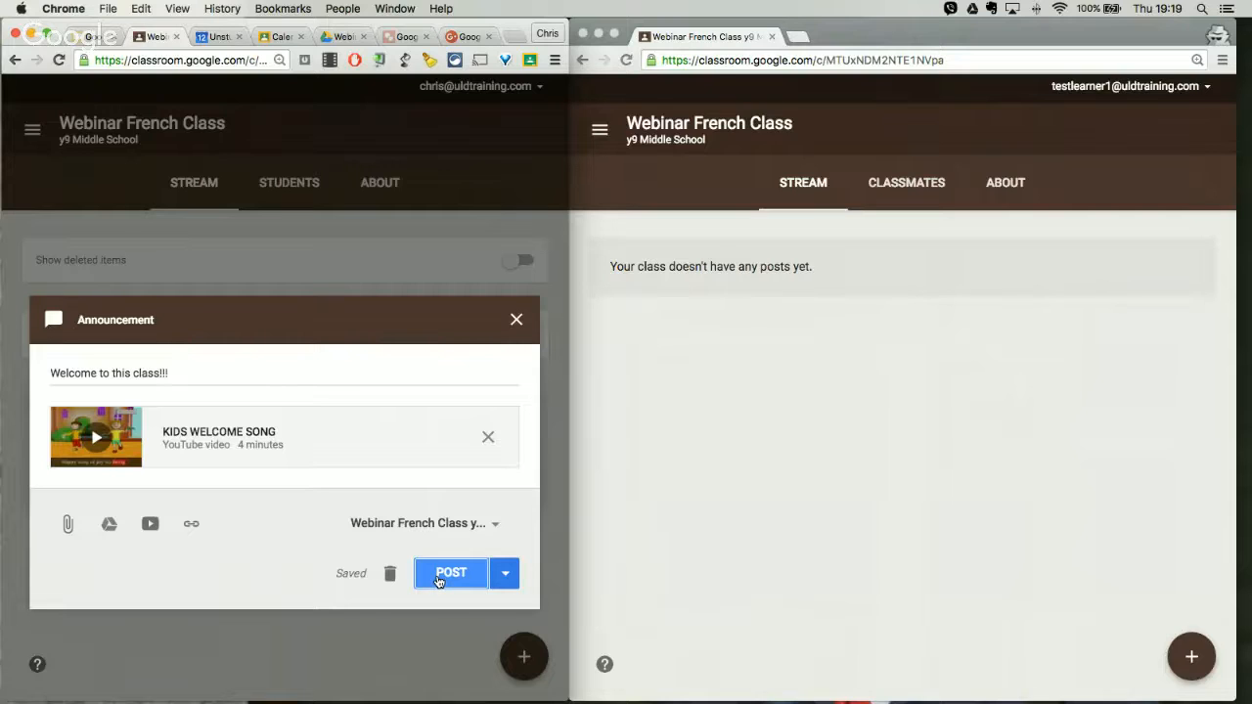
# Step: View the other classes that can receive the announcement, post it to Webinar French Class only, and show it in the learner's stream
pyautogui.click(496, 526)
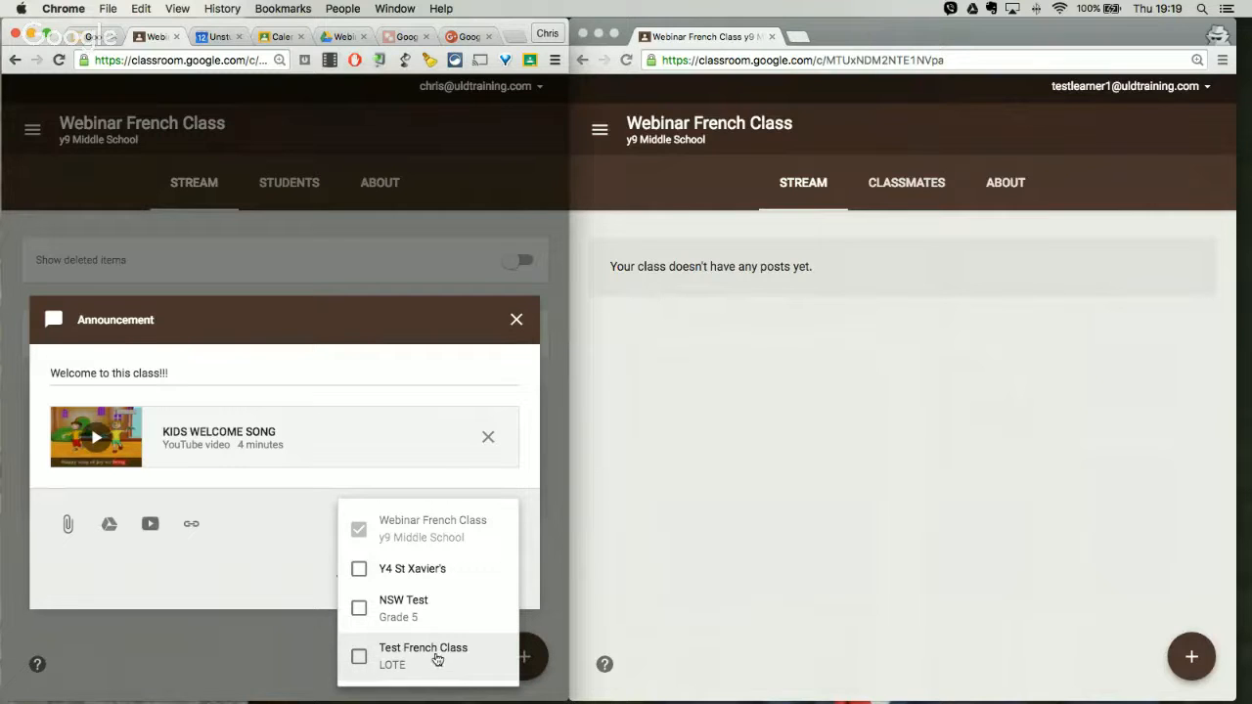
pyautogui.click(310, 537)
pyautogui.click(438, 572)
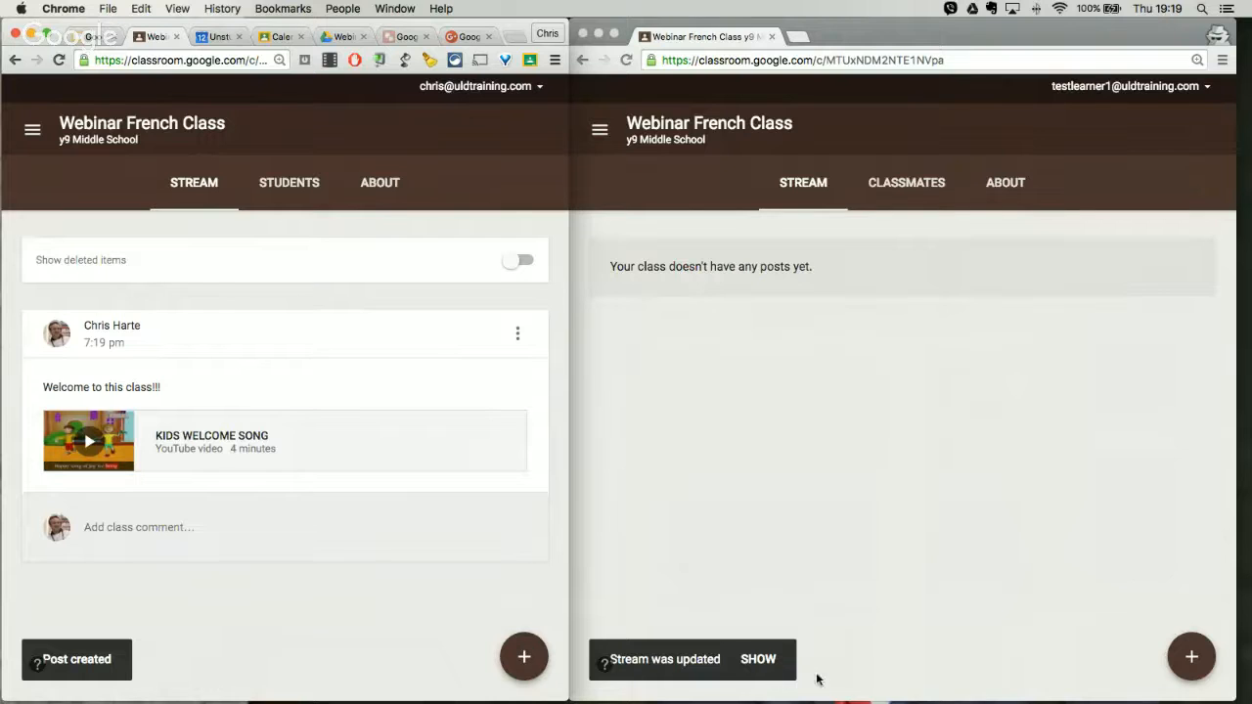
pyautogui.click(769, 661)
pyautogui.click(768, 661)
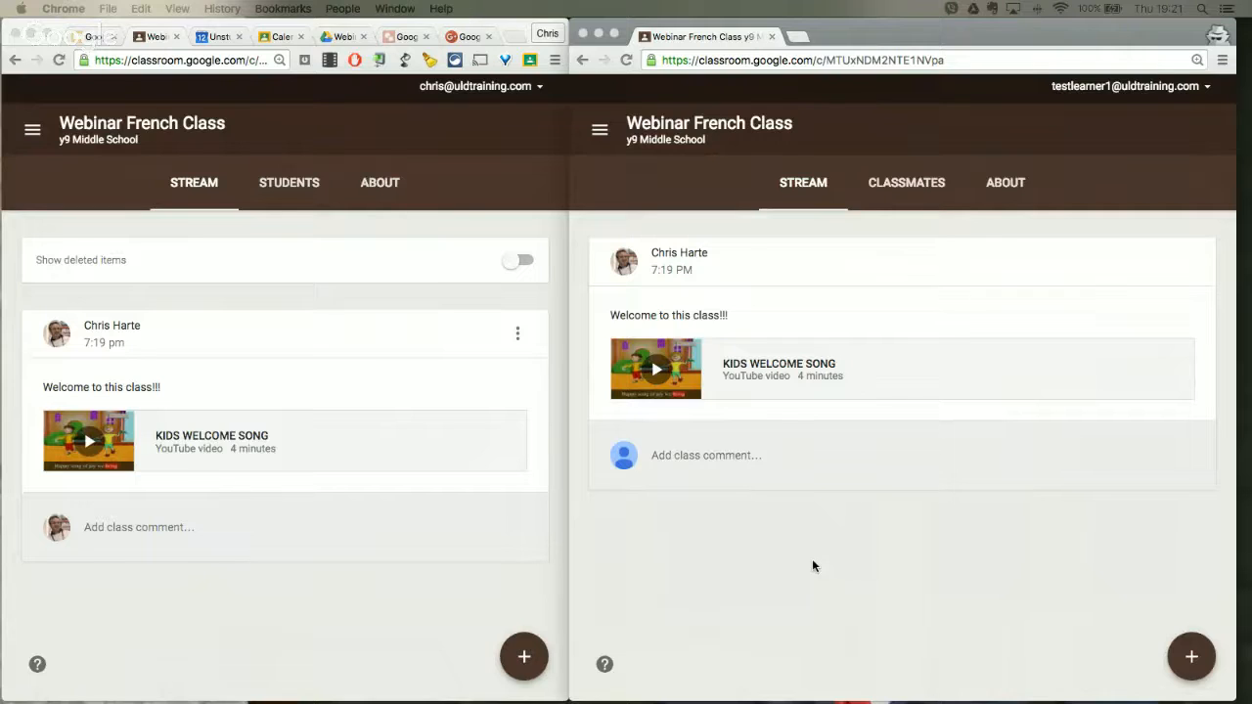
# Step: View the learner's posting options and the teacher's blank assignment form, and close the form without assigning anything
pyautogui.click(1188, 659)
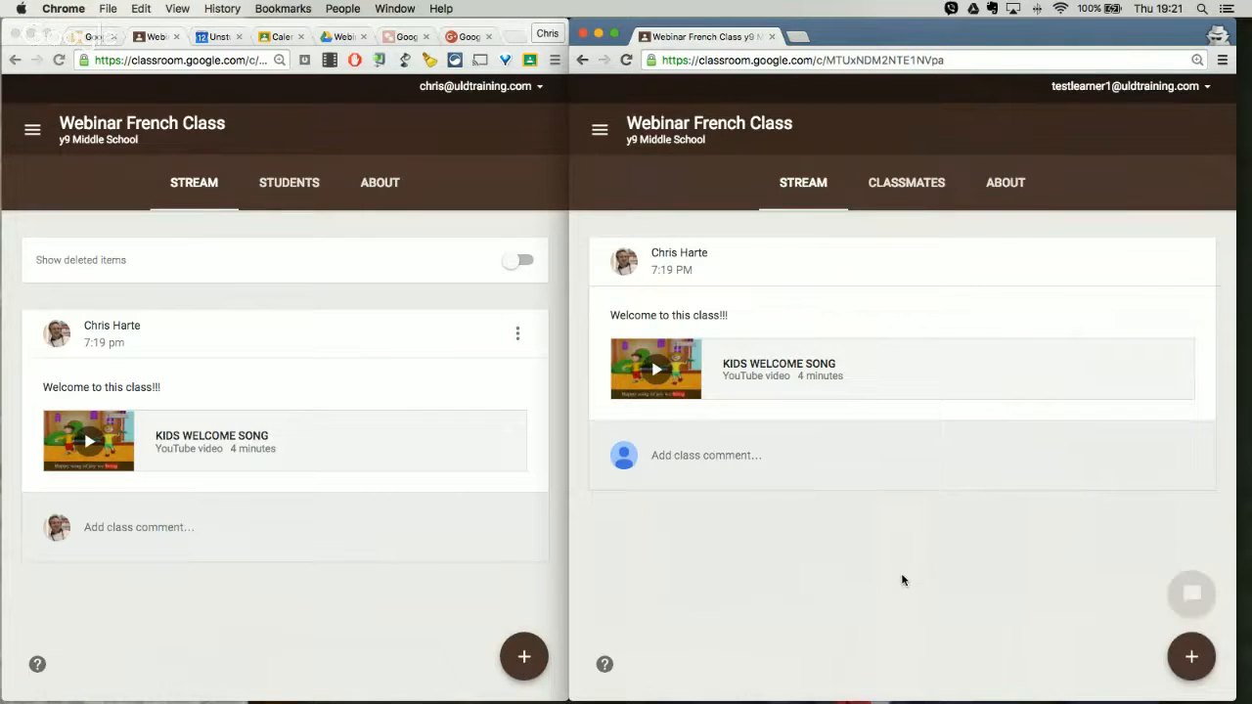
pyautogui.click(523, 656)
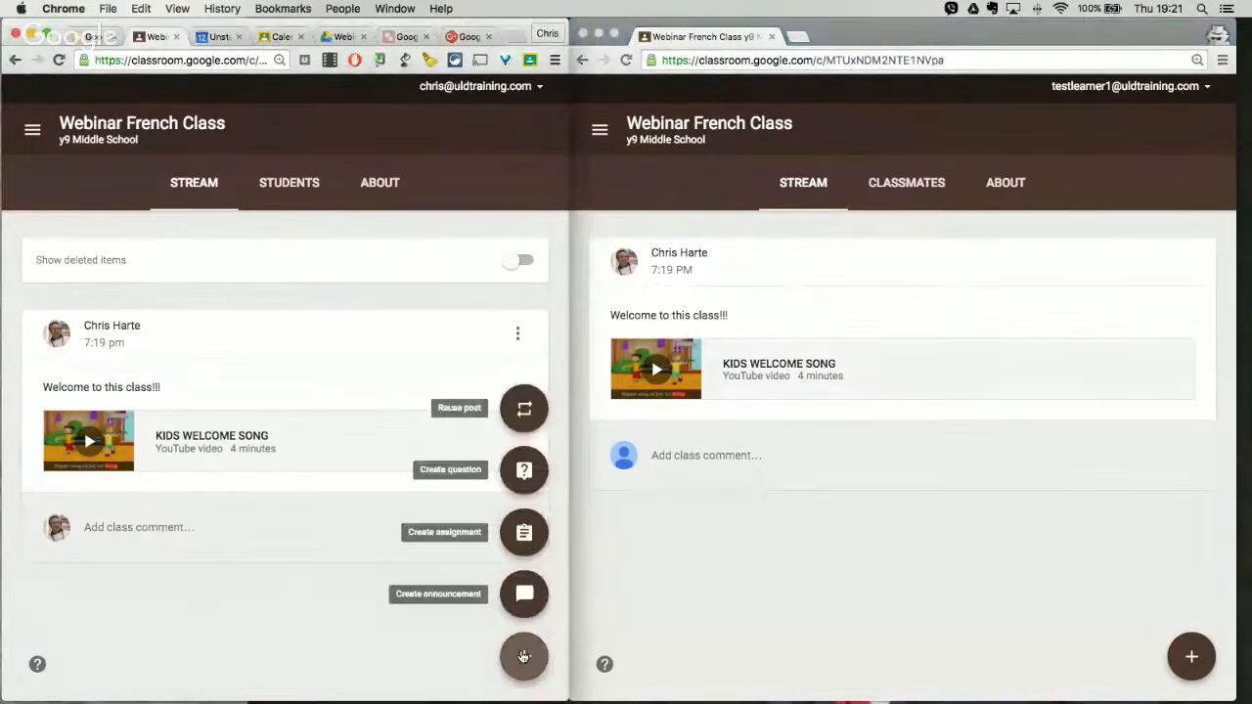
pyautogui.click(533, 529)
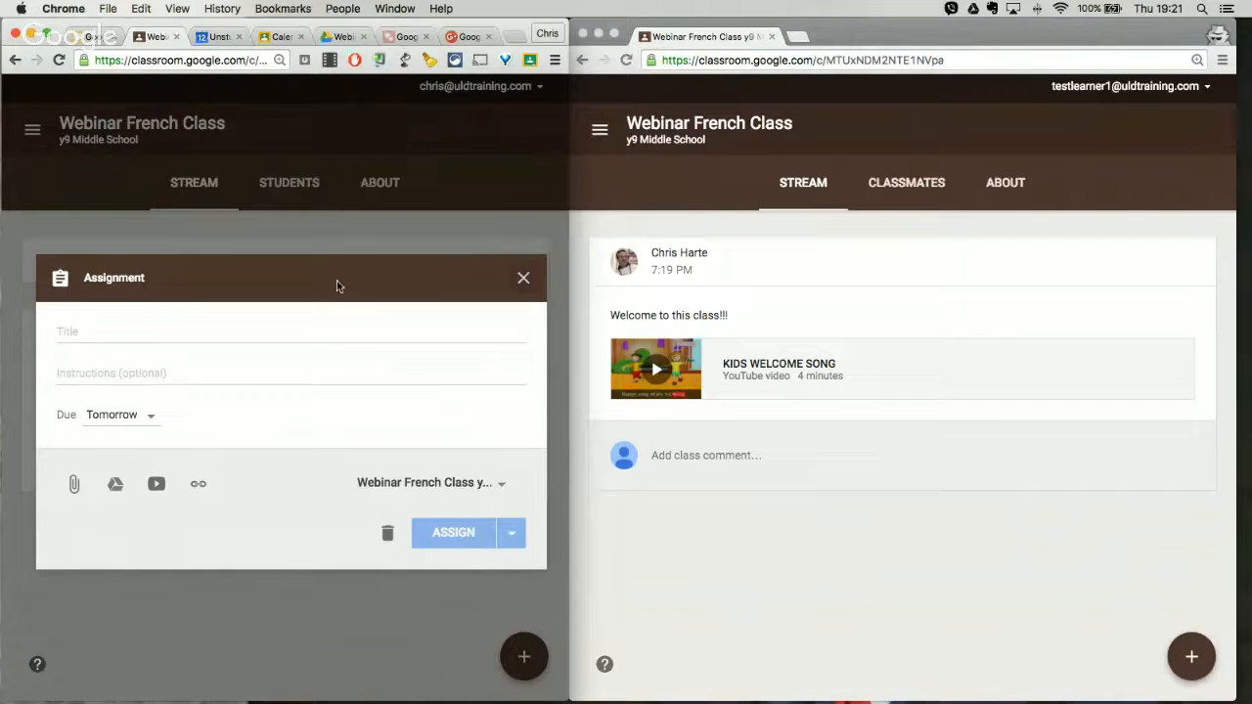
pyautogui.click(523, 282)
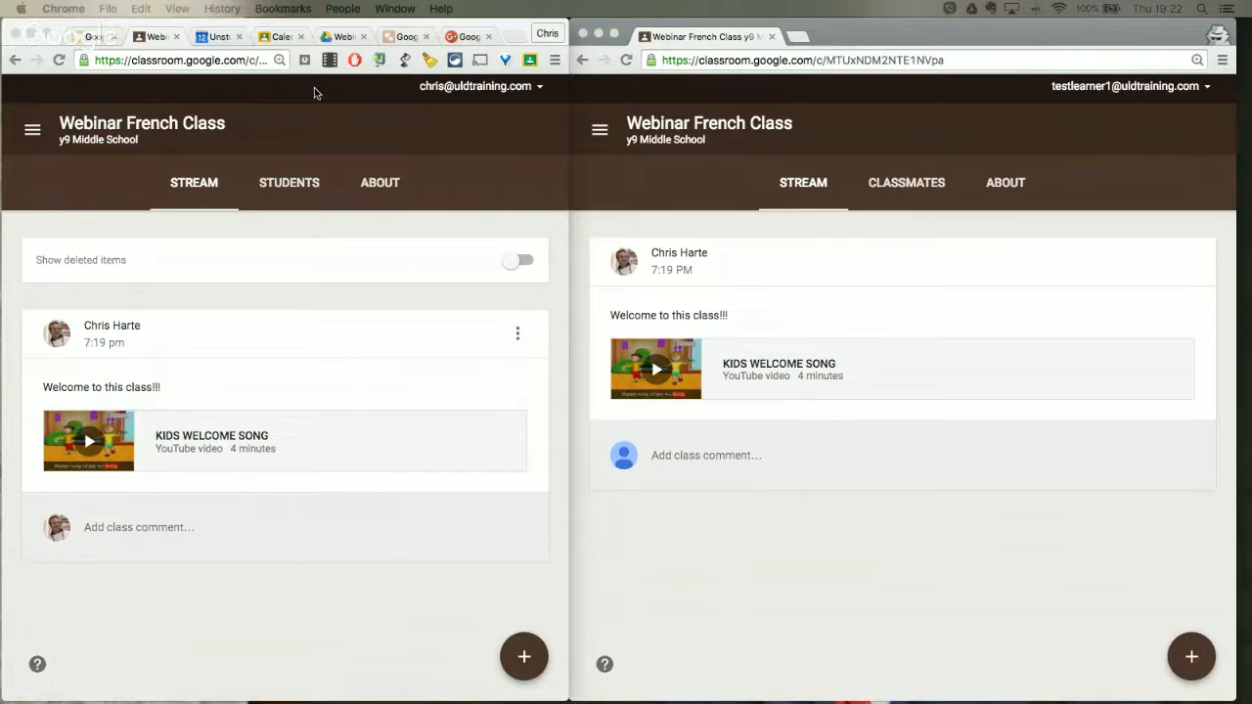
# Step: View the class's Google Drive folder and return to the teacher's class stream
pyautogui.click(338, 41)
pyautogui.click(338, 41)
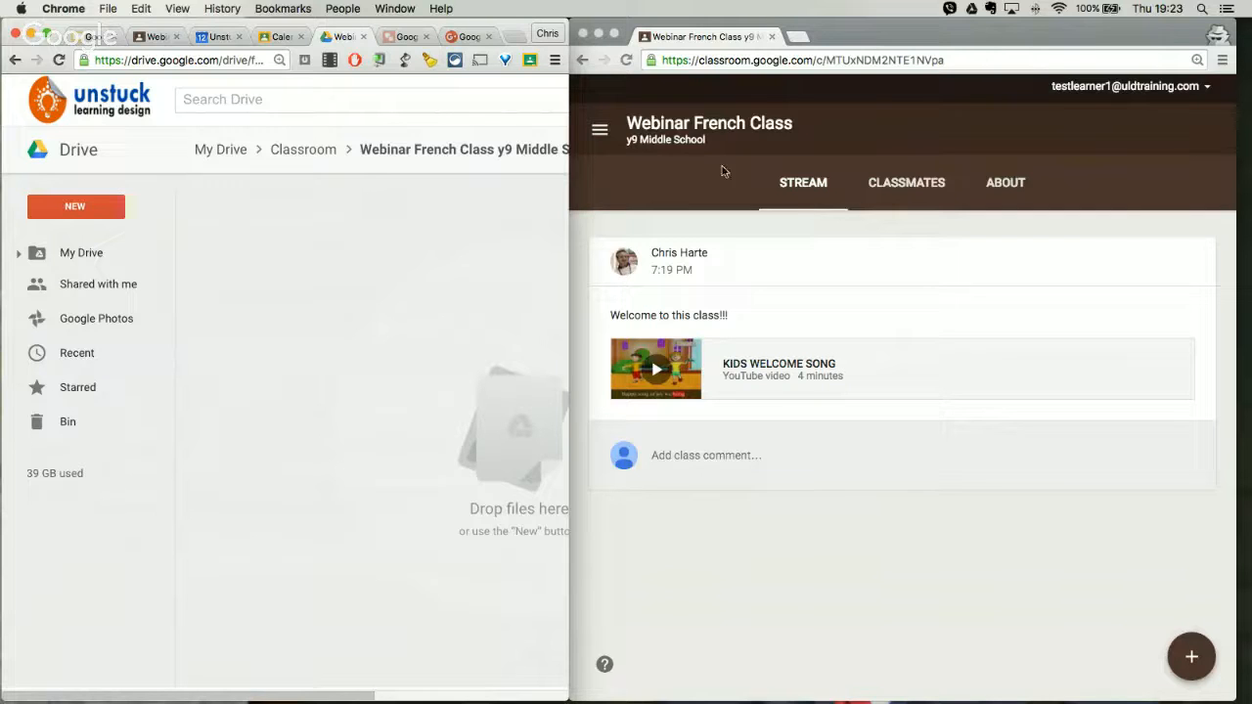
pyautogui.click(152, 38)
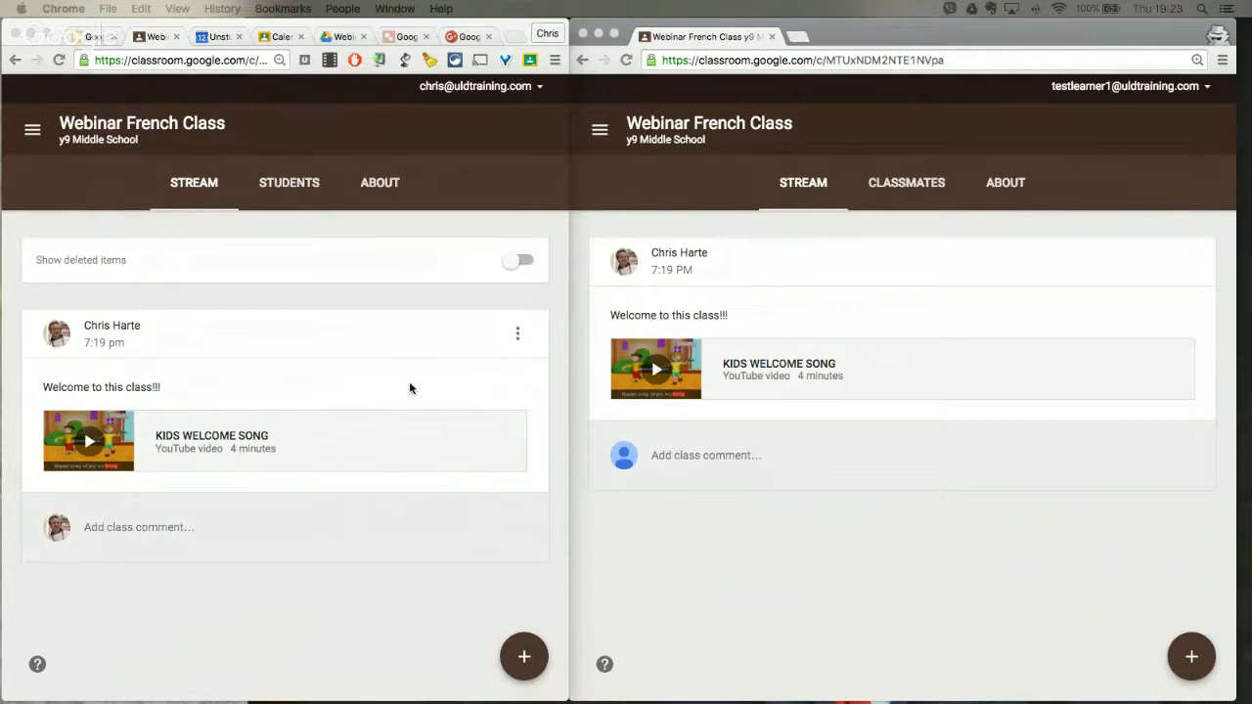
# Step: Create a question for the class asking "What is your favourite french word?"
pyautogui.click(525, 662)
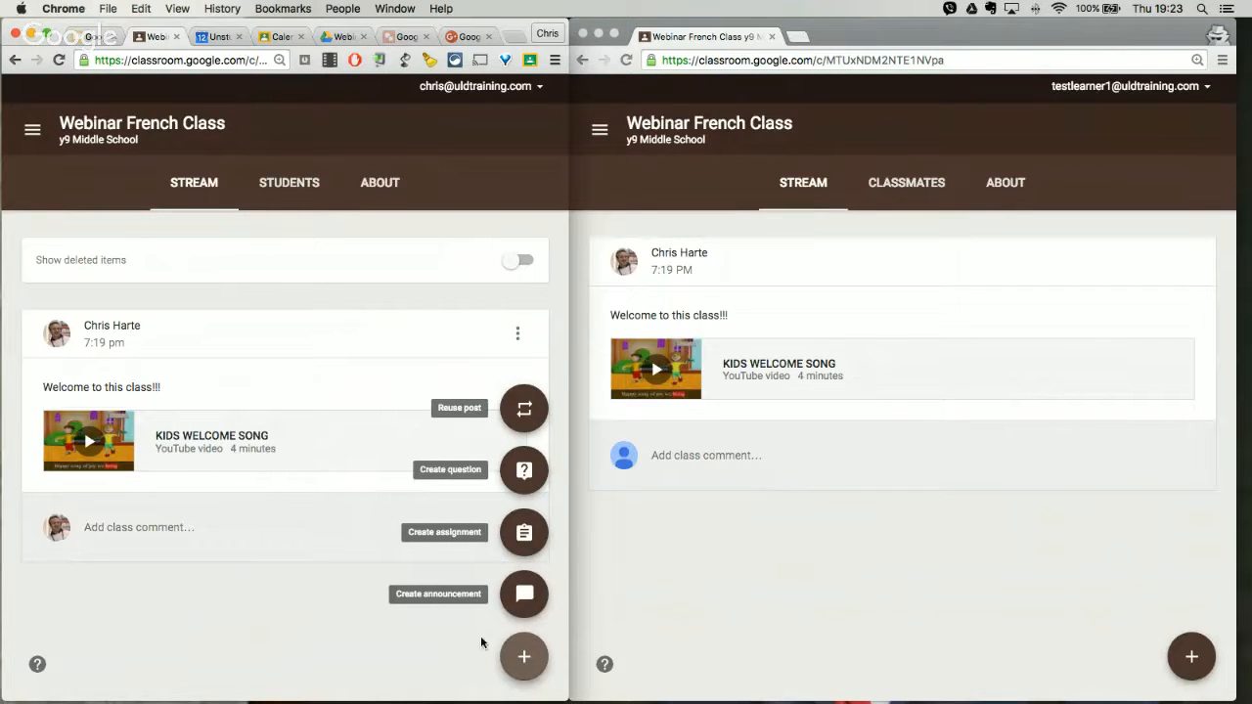
pyautogui.click(468, 657)
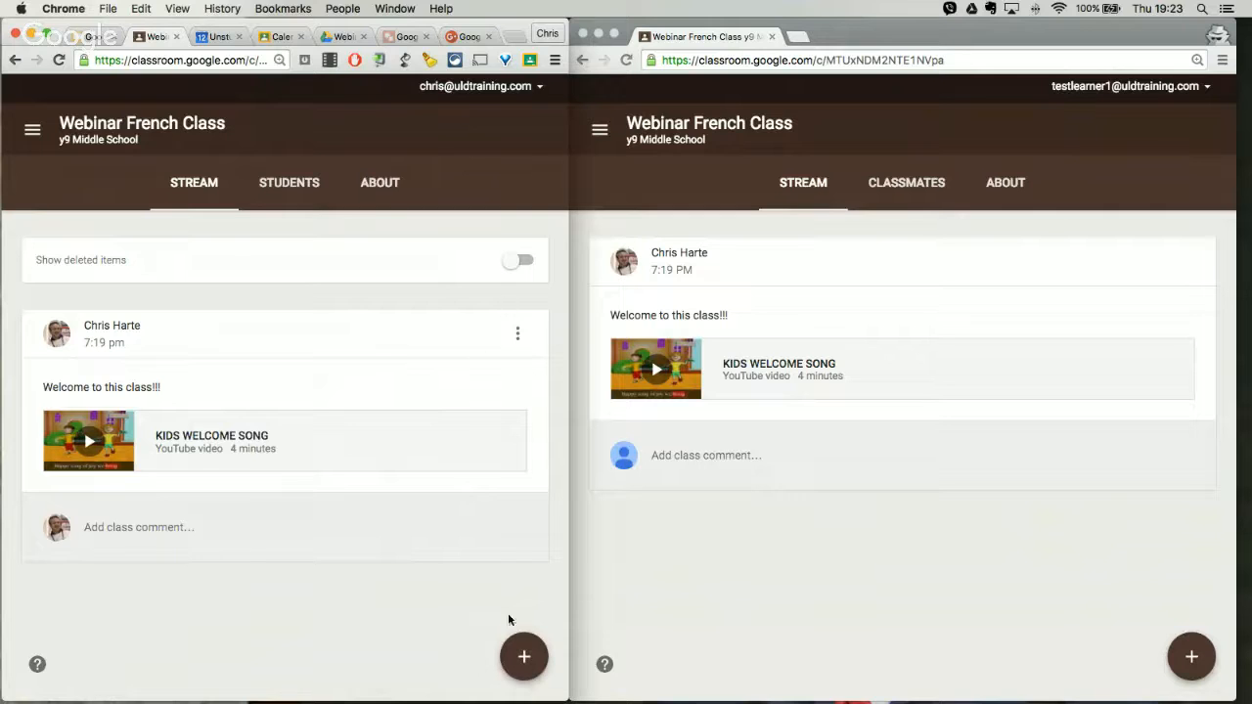
pyautogui.click(525, 658)
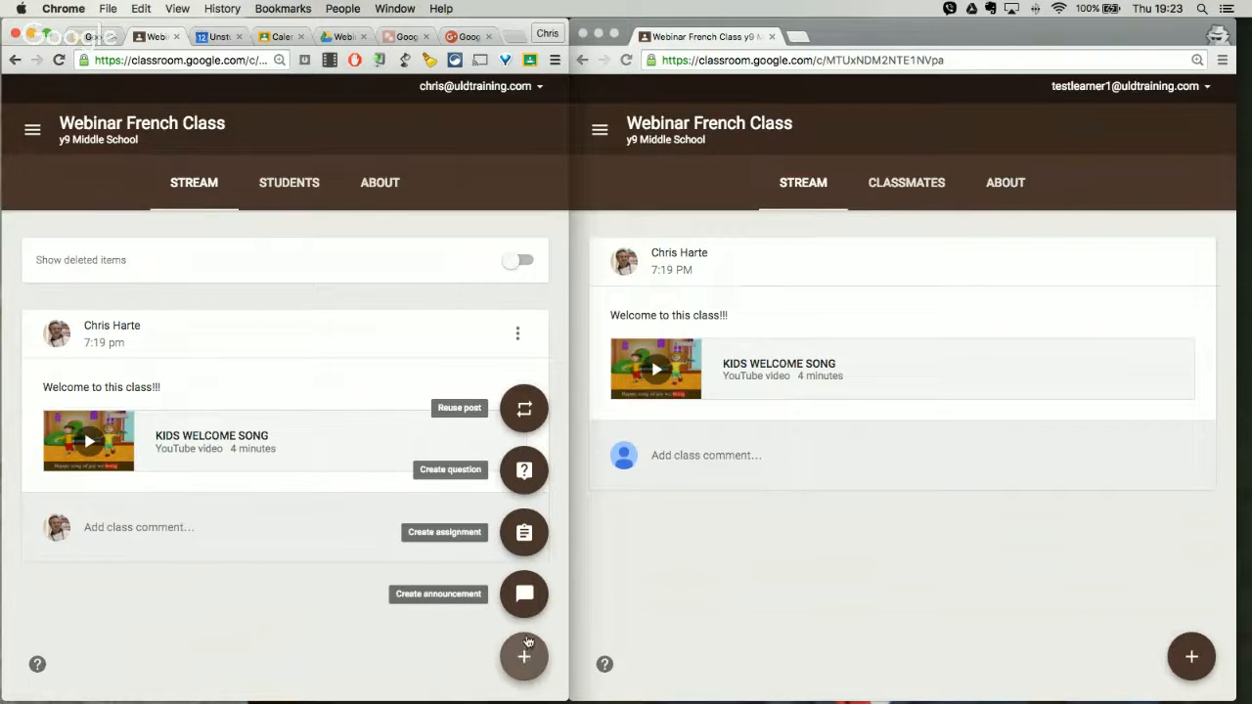
pyautogui.click(523, 473)
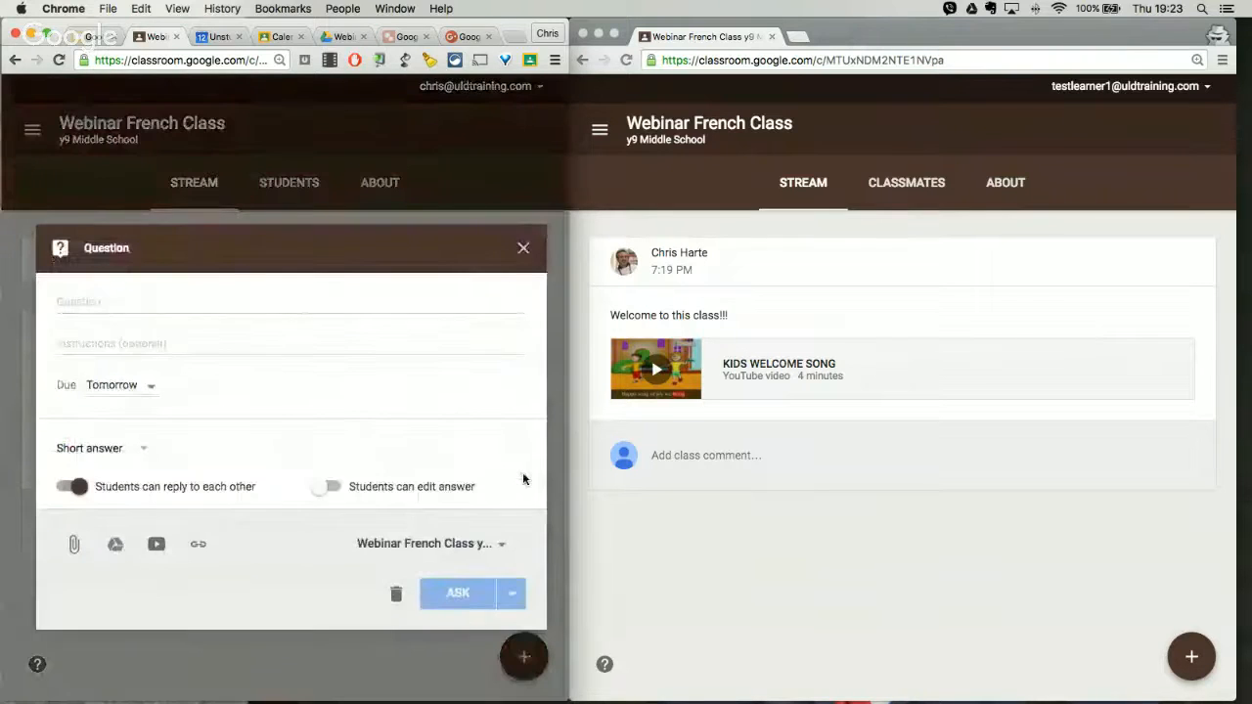
pyautogui.click(178, 305)
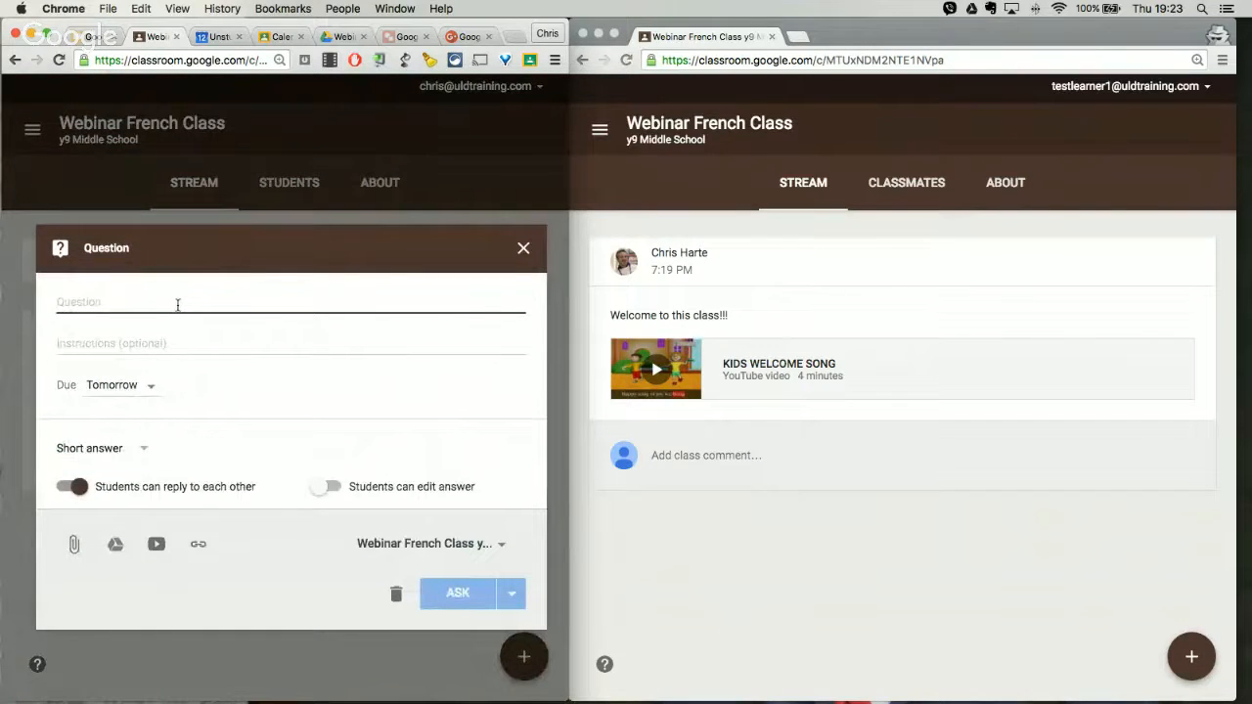
pyautogui.write('Wha')
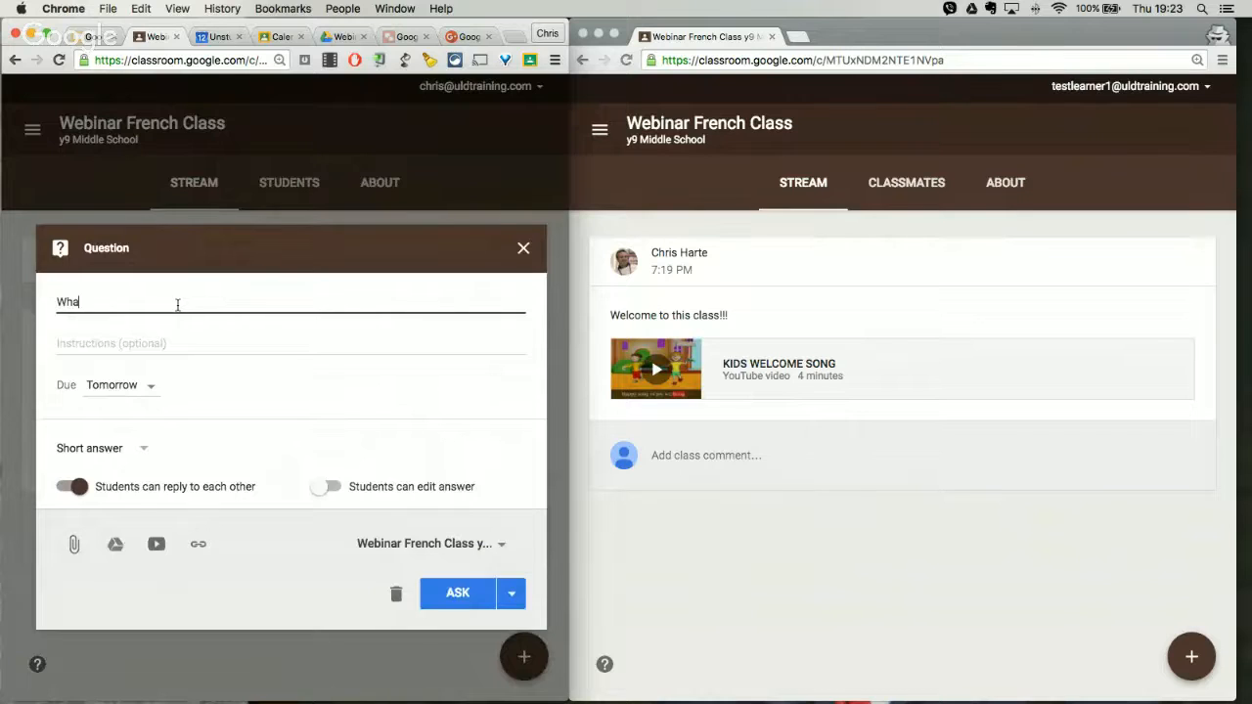
pyautogui.write('t is your favourite french word?')
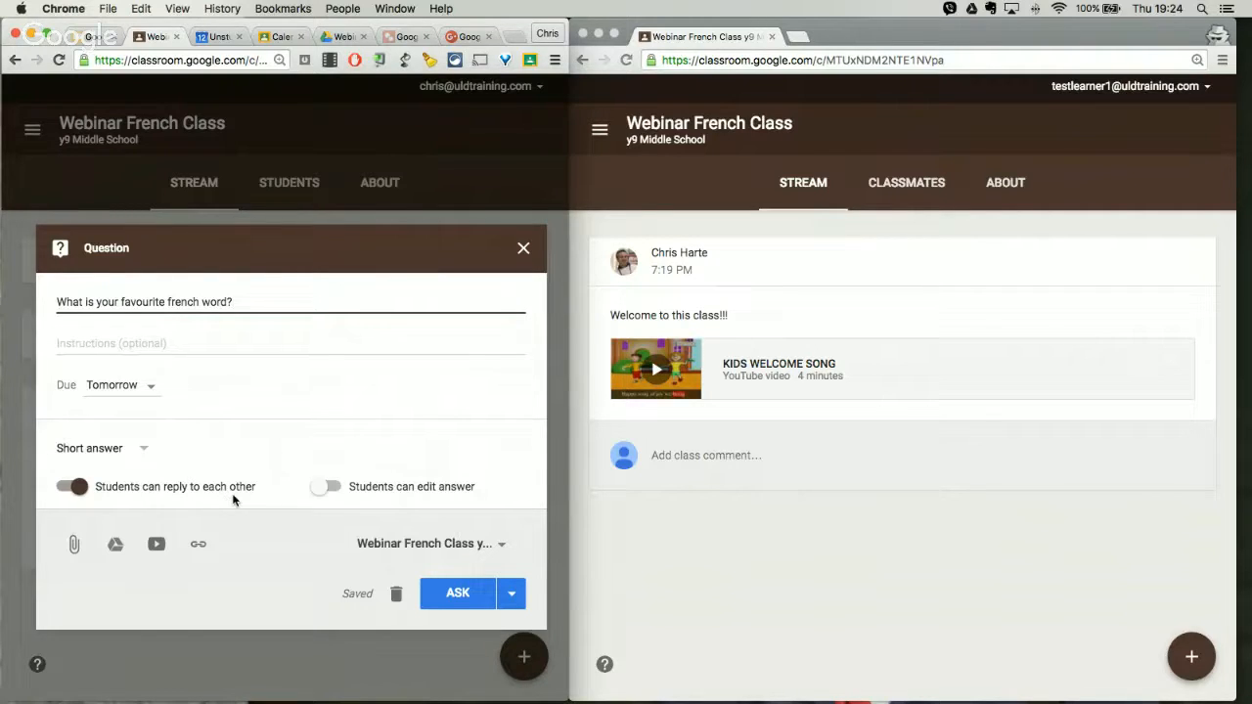
# Step: Allow students to edit their short answer and stop them replying to each other
pyautogui.click(326, 487)
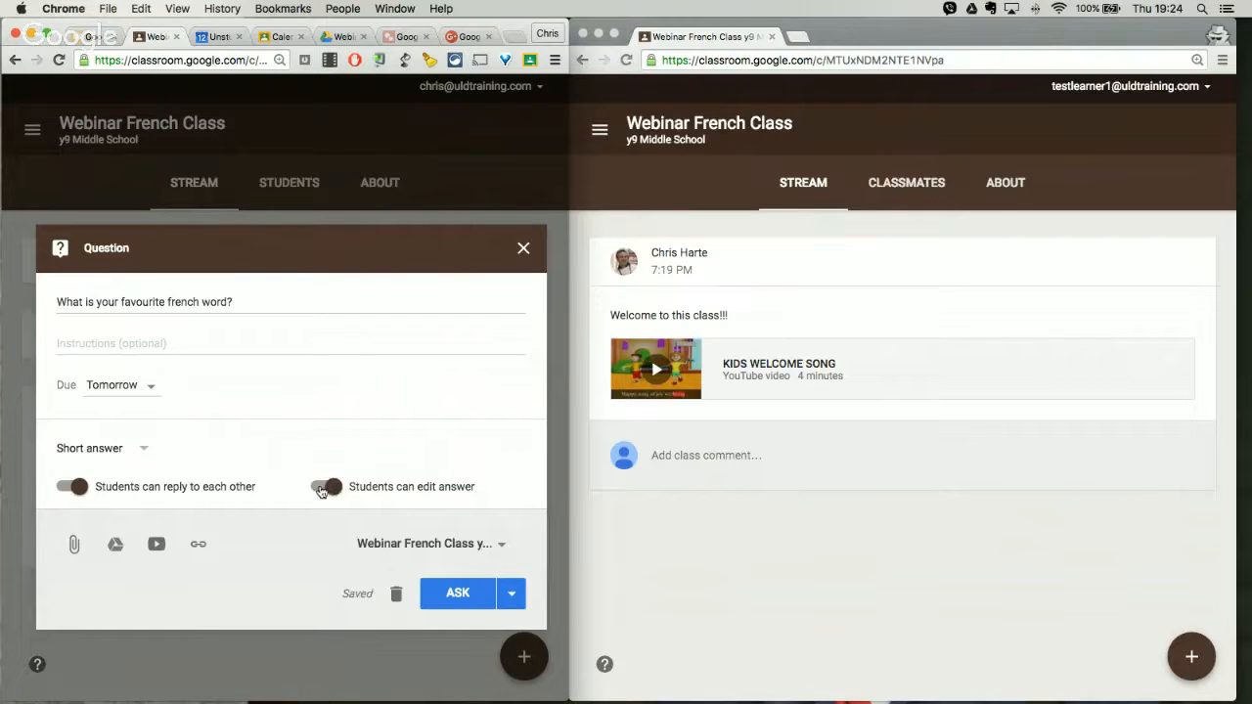
pyautogui.click(328, 491)
pyautogui.click(333, 491)
pyautogui.click(76, 491)
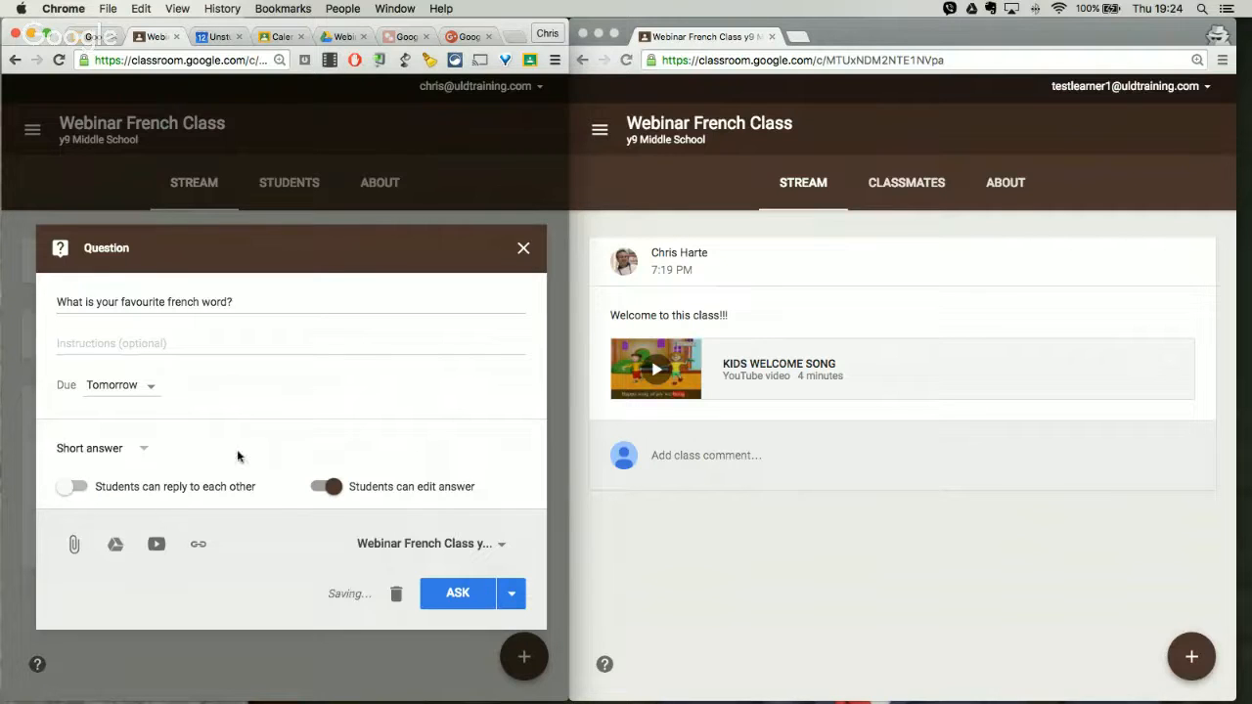
# Step: Change the question type to multiple choice and let students see the class summary
pyautogui.click(143, 447)
pyautogui.click(129, 480)
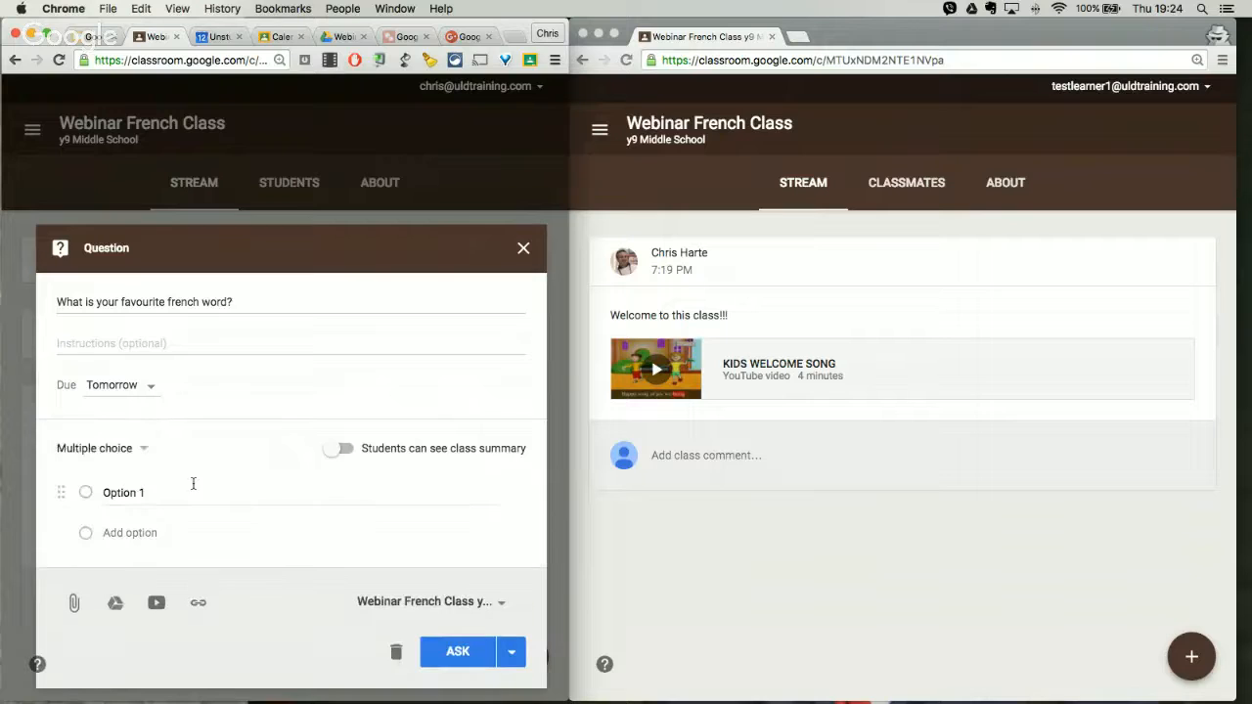
pyautogui.click(342, 450)
# Step: Enter croissant, lune and chatouiller as the answer options and ask the class the question
pyautogui.click(169, 492)
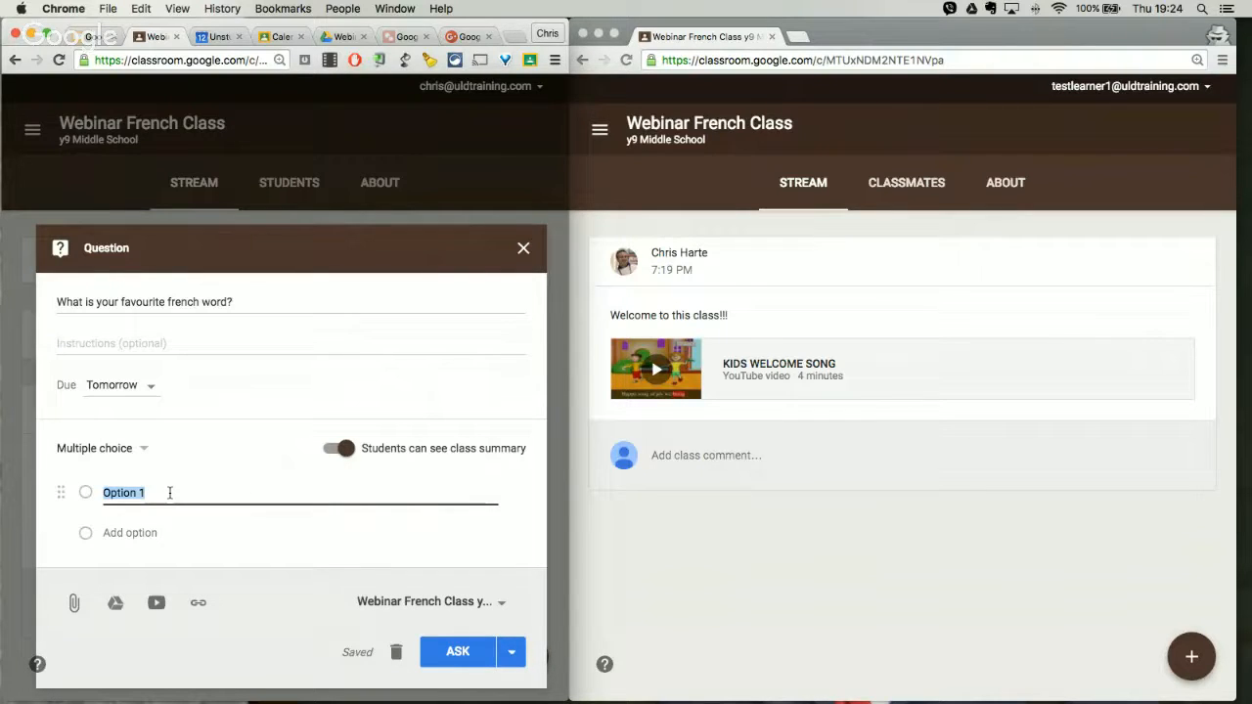
pyautogui.write('croissant')
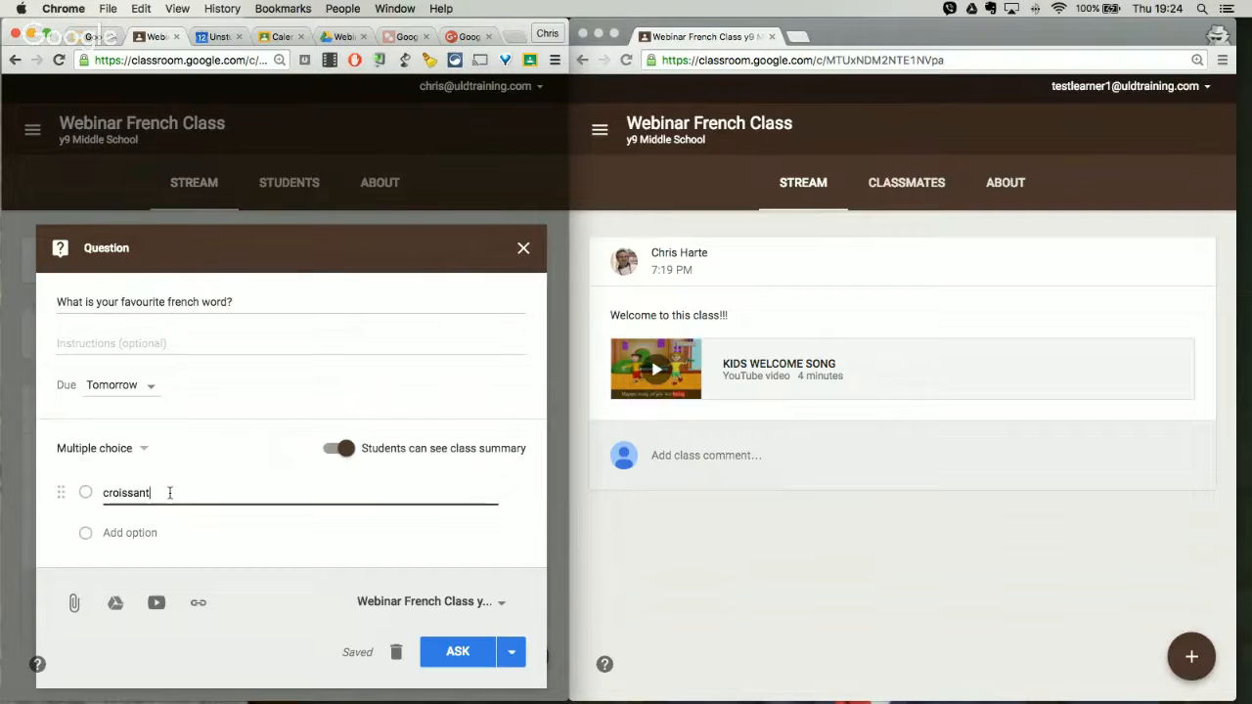
pyautogui.press('Return')
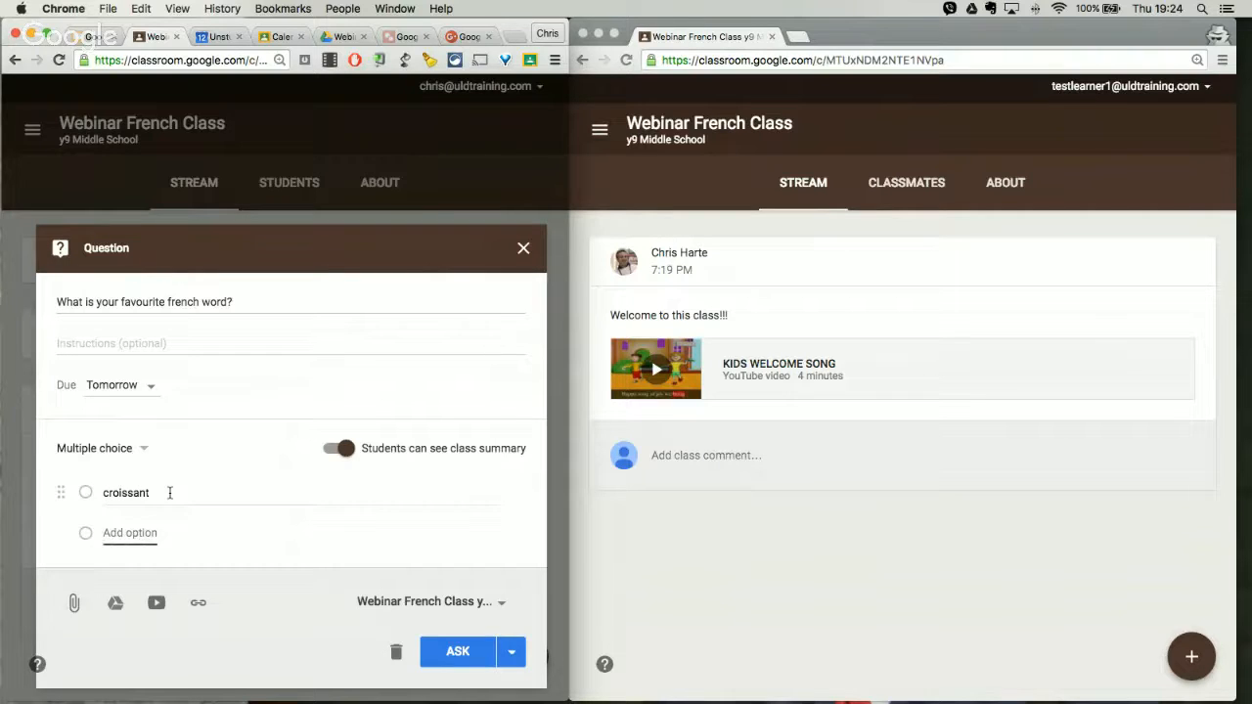
pyautogui.write('lune')
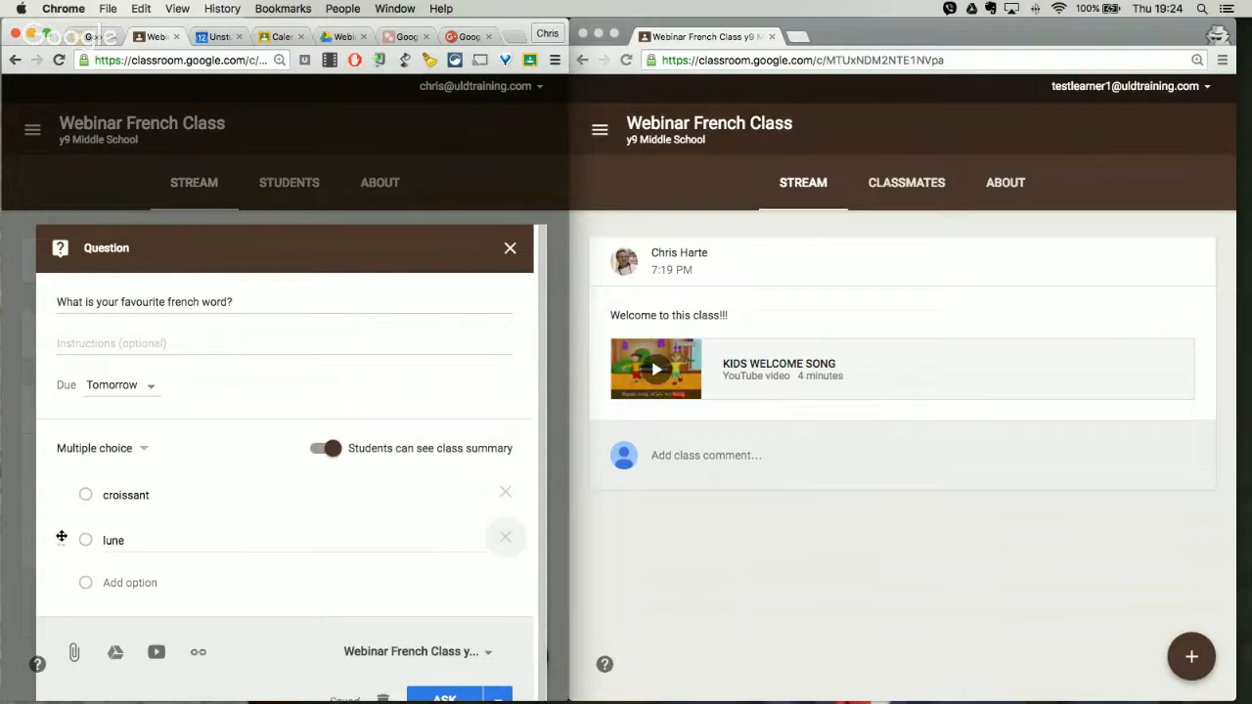
pyautogui.click(137, 583)
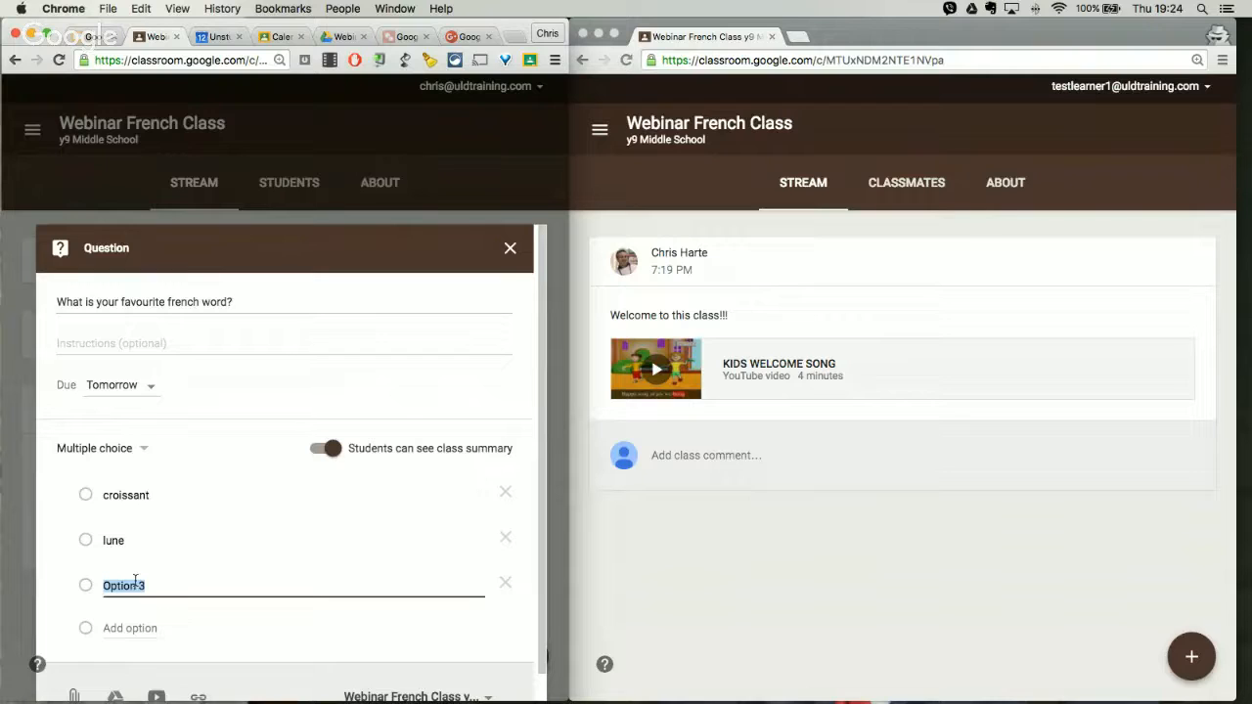
pyautogui.write('chatouiller')
pyautogui.scroll(-2, 322, 606)
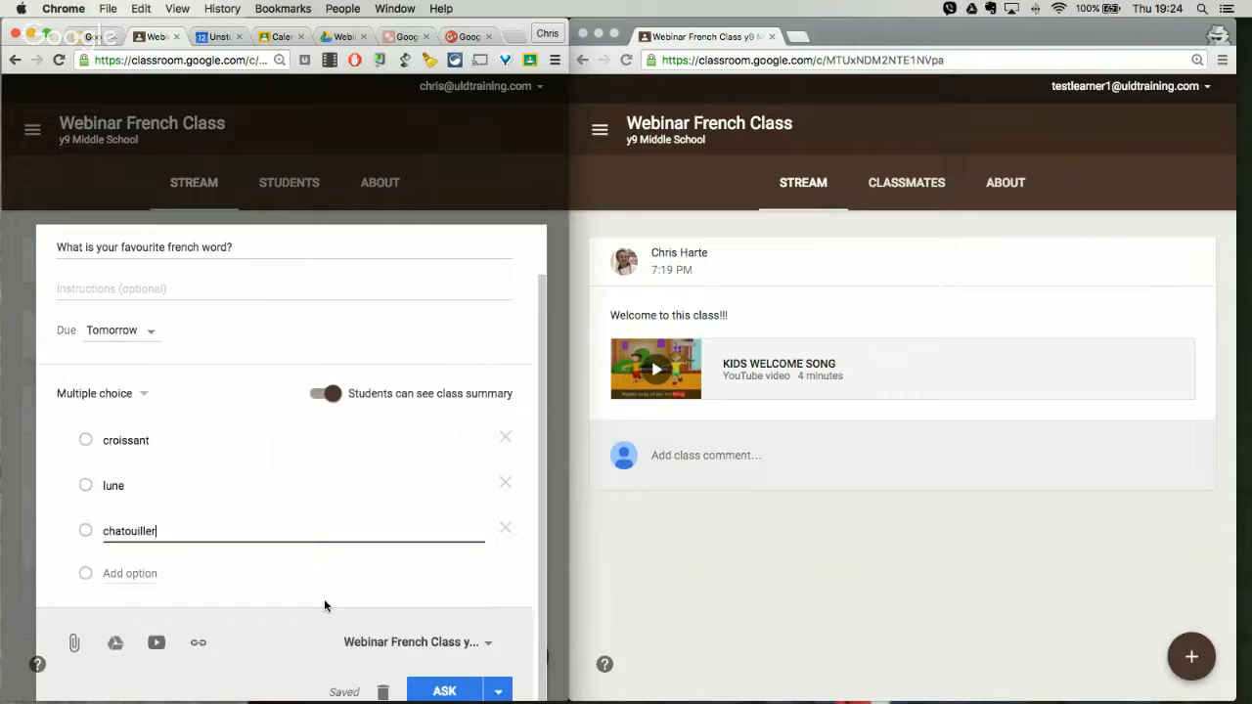
pyautogui.click(435, 688)
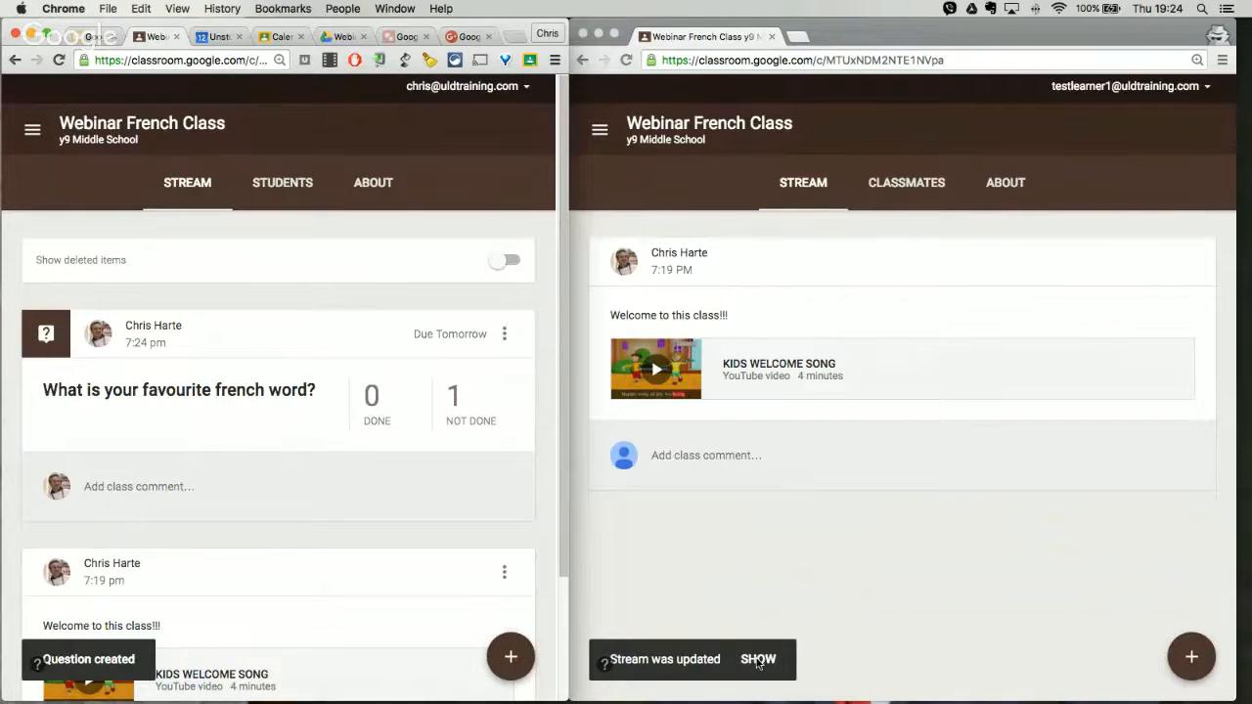
# Step: Show the new question in the learner's stream, choose "lune" as the answer and submit it
pyautogui.click(758, 661)
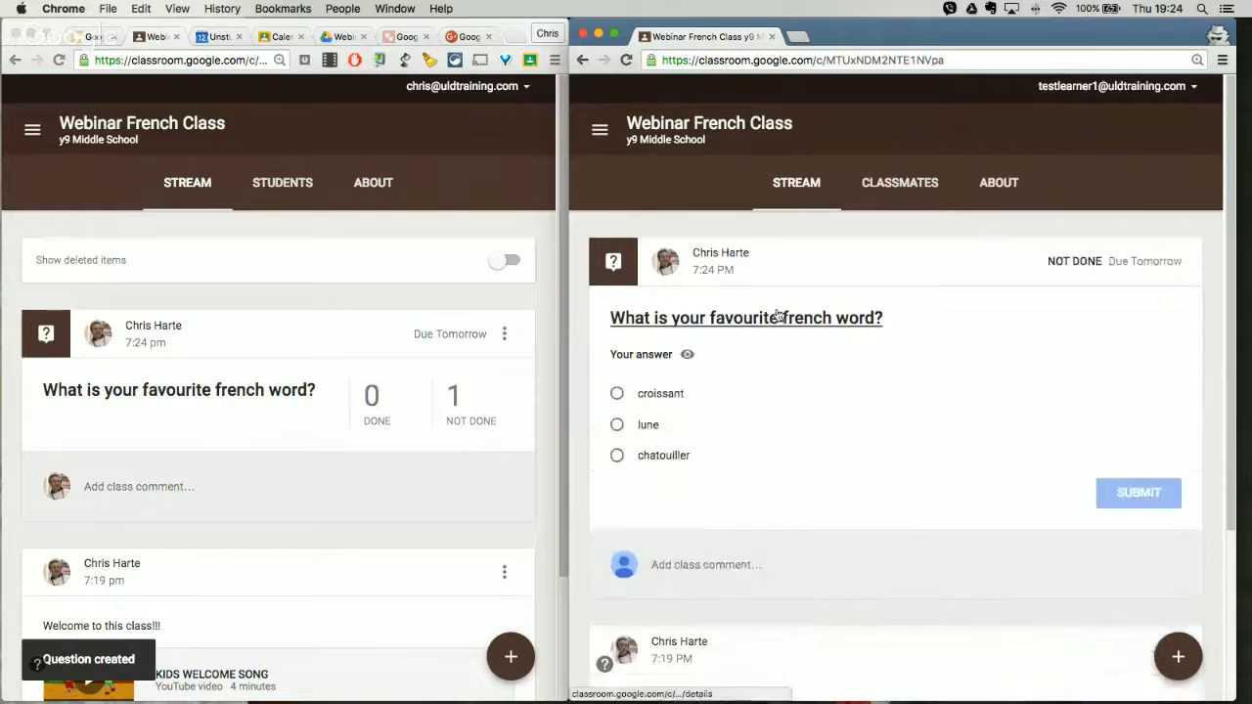
pyautogui.click(617, 426)
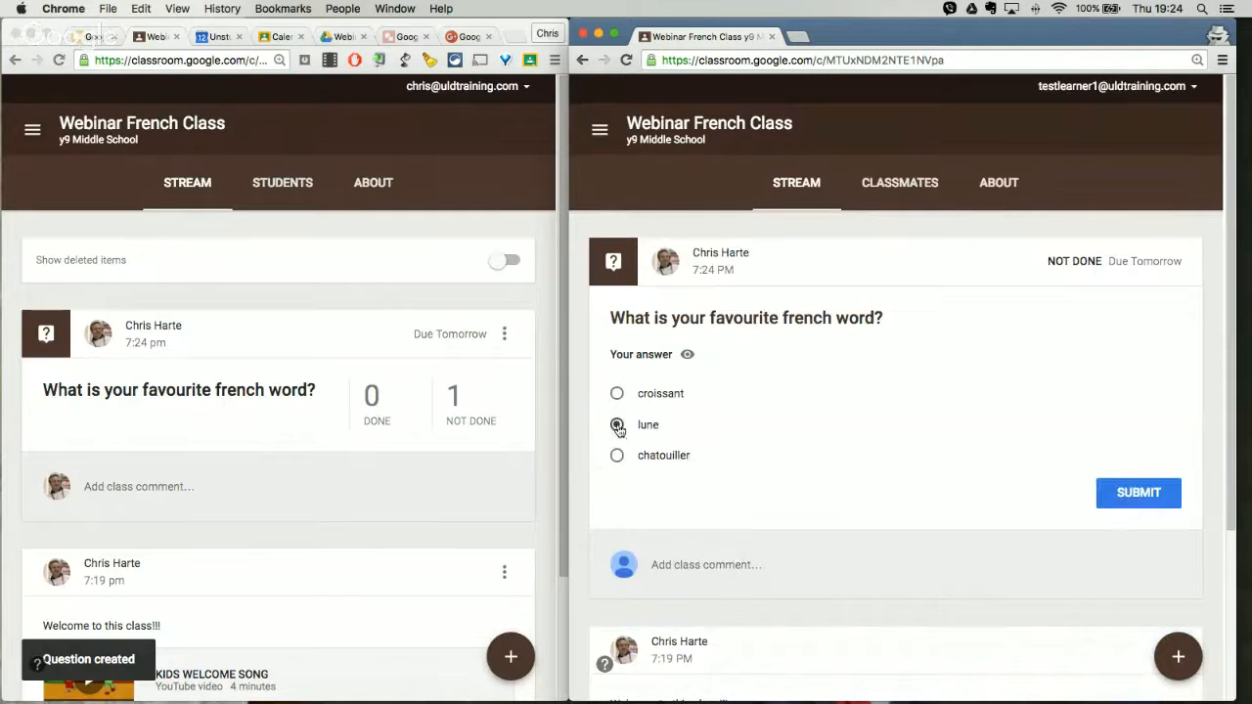
pyautogui.click(1124, 493)
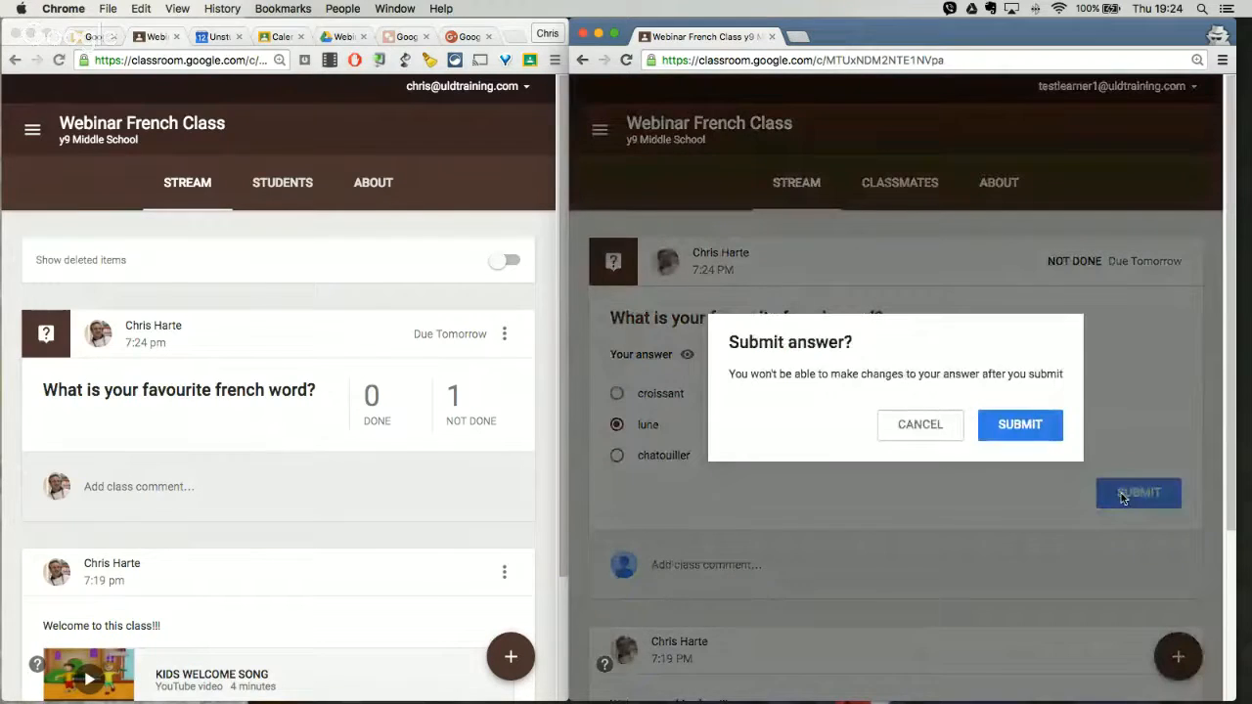
pyautogui.click(1014, 427)
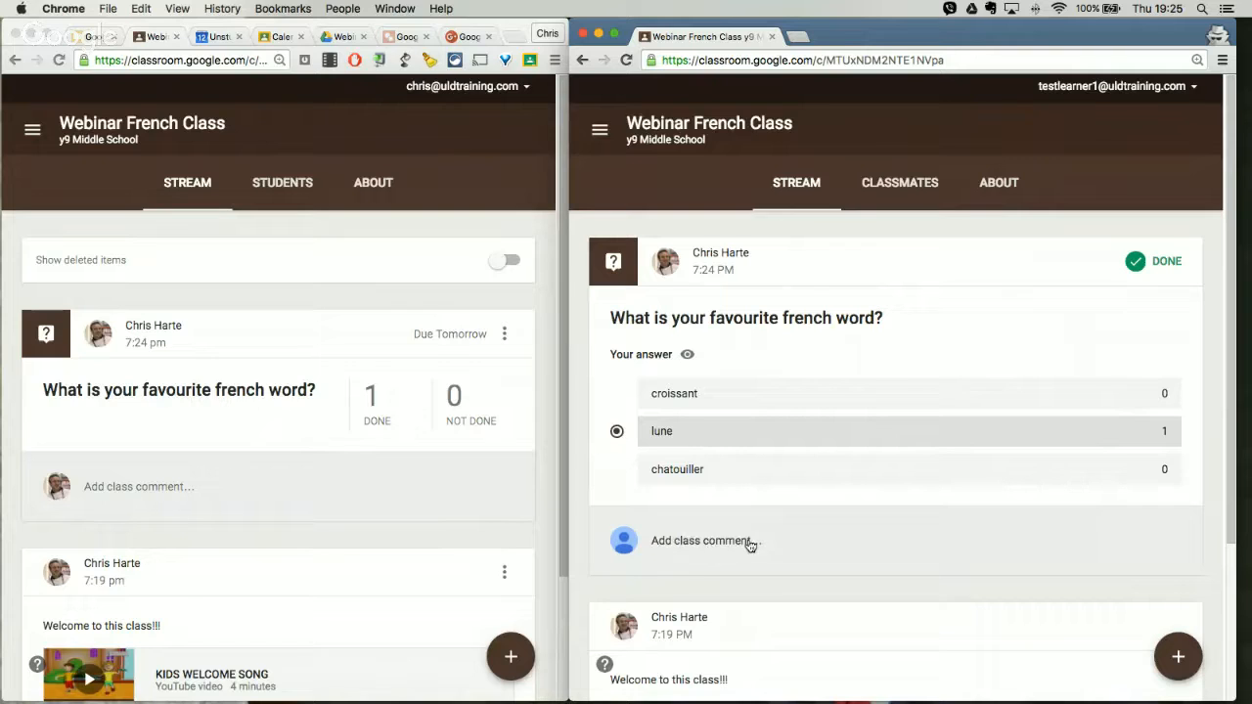
# Step: View the teacher's class details and the student posting permissions, keeping "Students can post and comment" selected
pyautogui.click(376, 186)
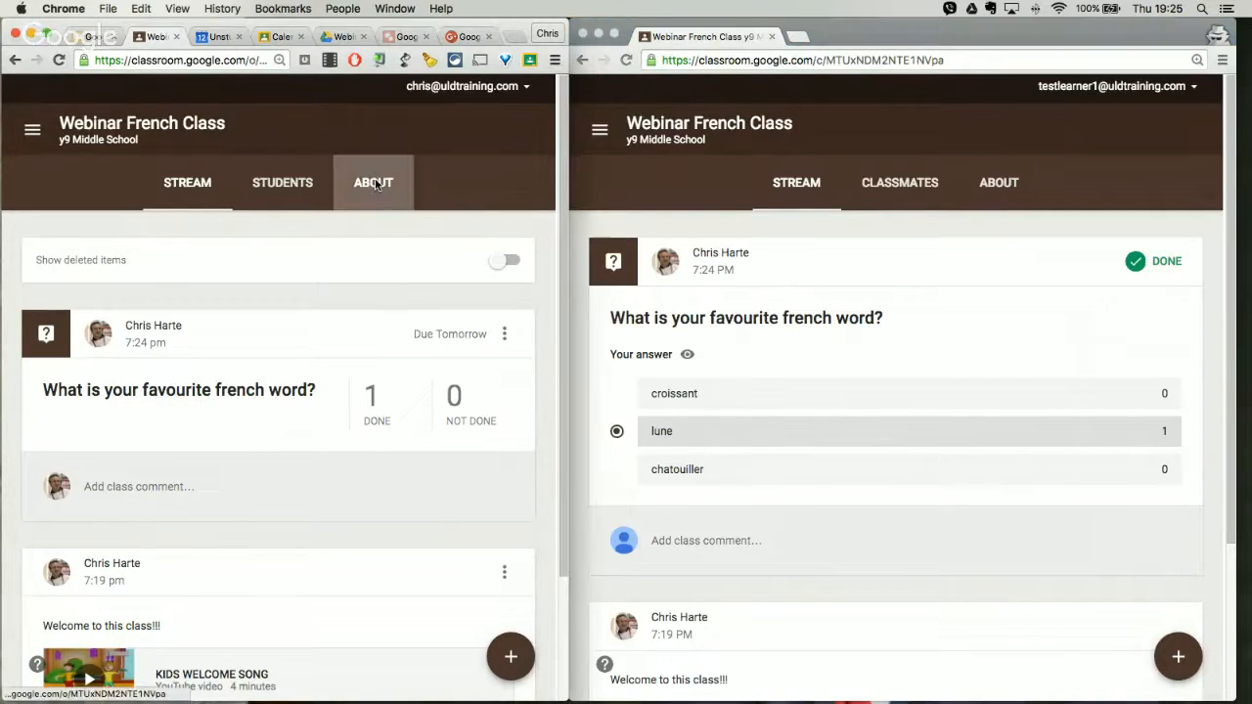
pyautogui.scroll(3, 388, 240)
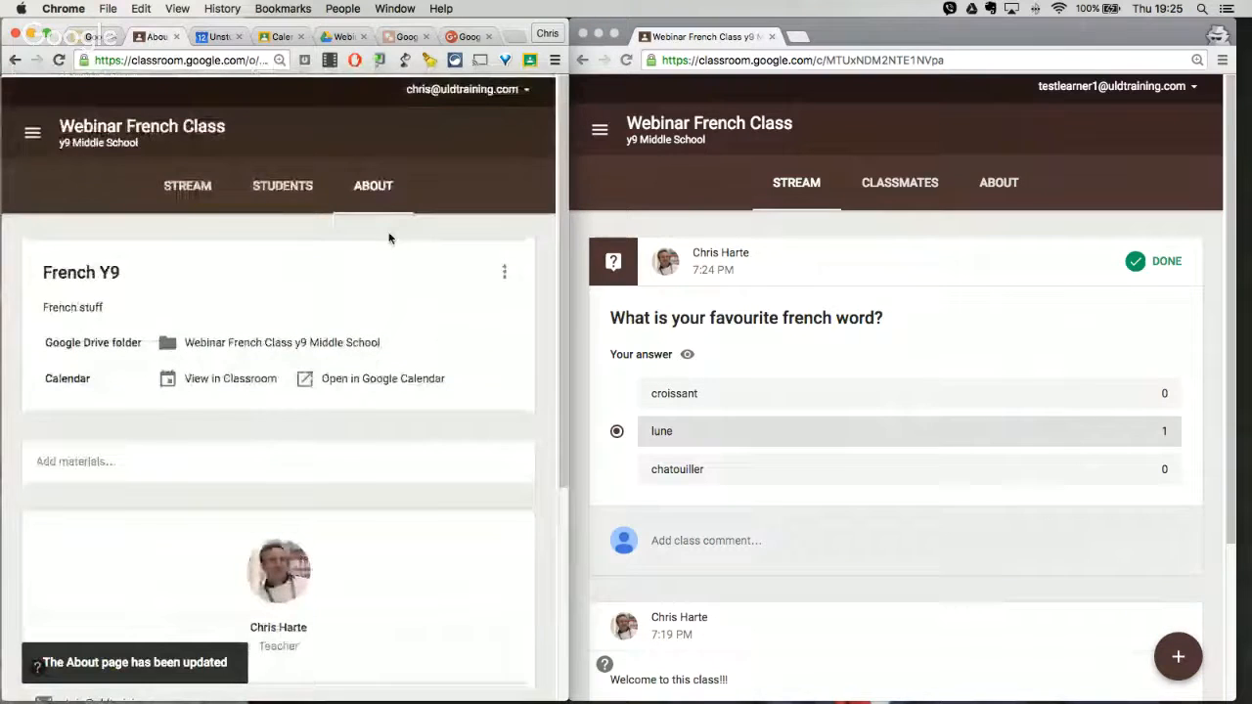
pyautogui.click(286, 196)
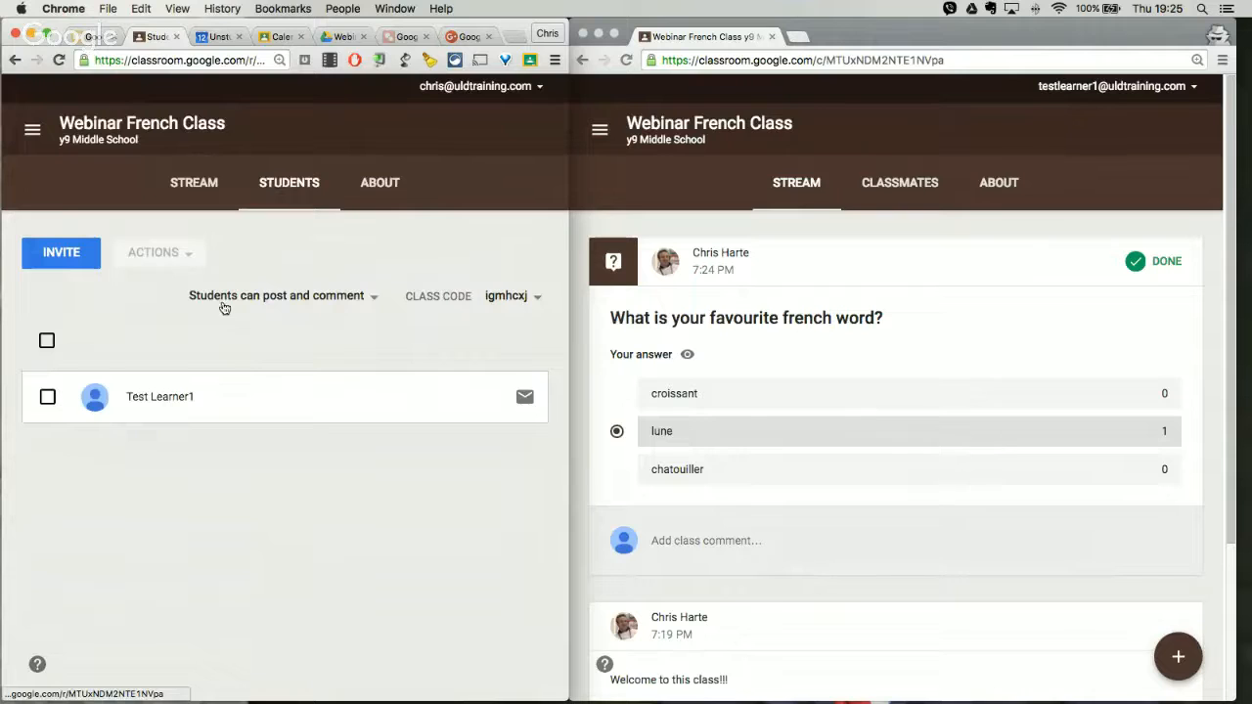
pyautogui.click(375, 297)
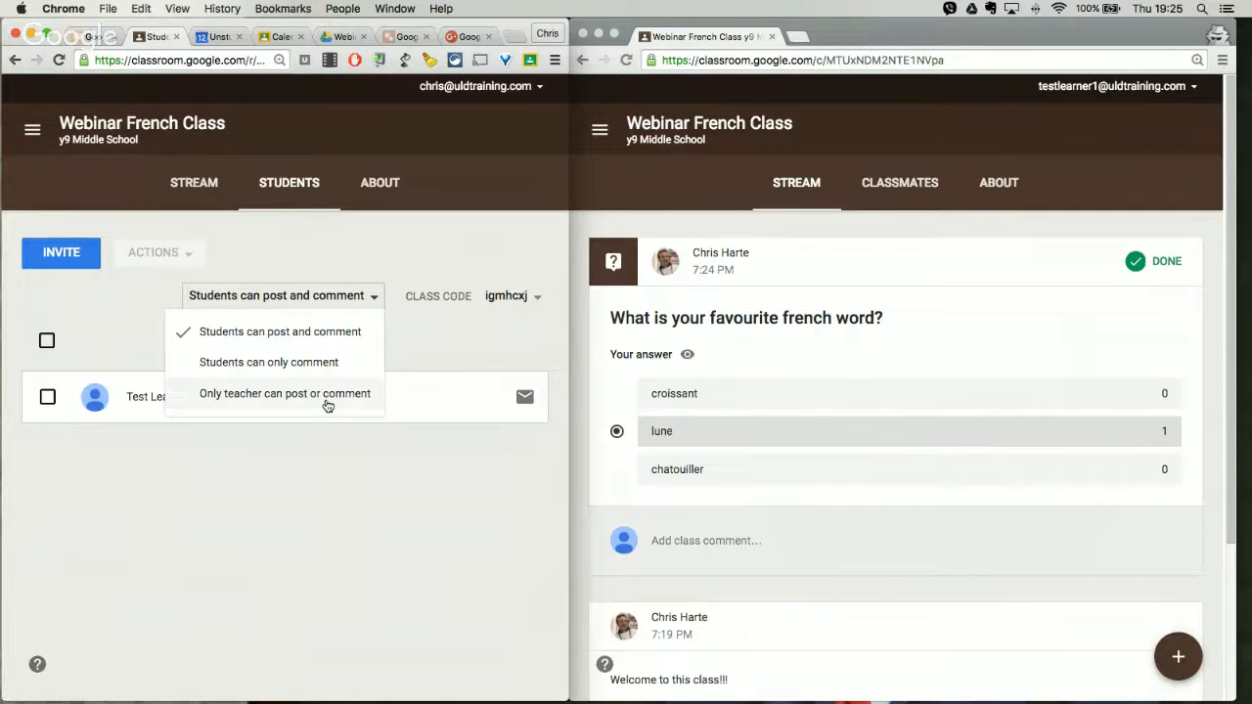
pyautogui.click(292, 193)
pyautogui.click(362, 297)
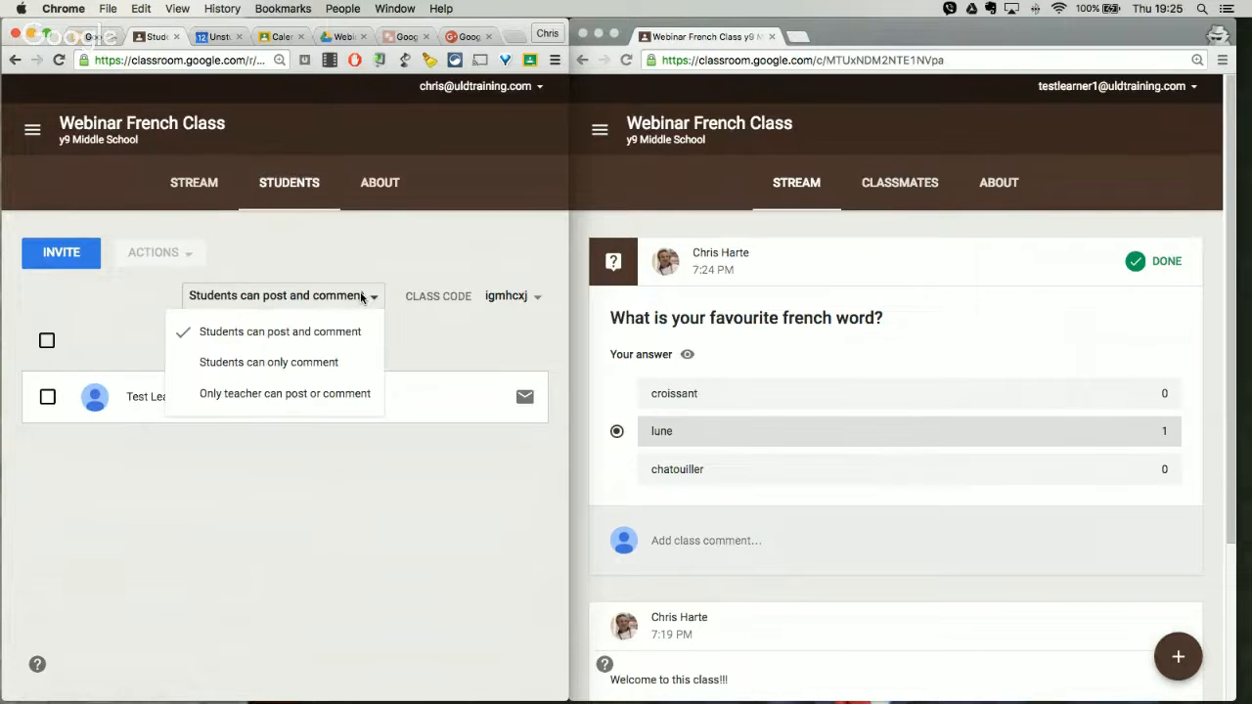
pyautogui.click(326, 336)
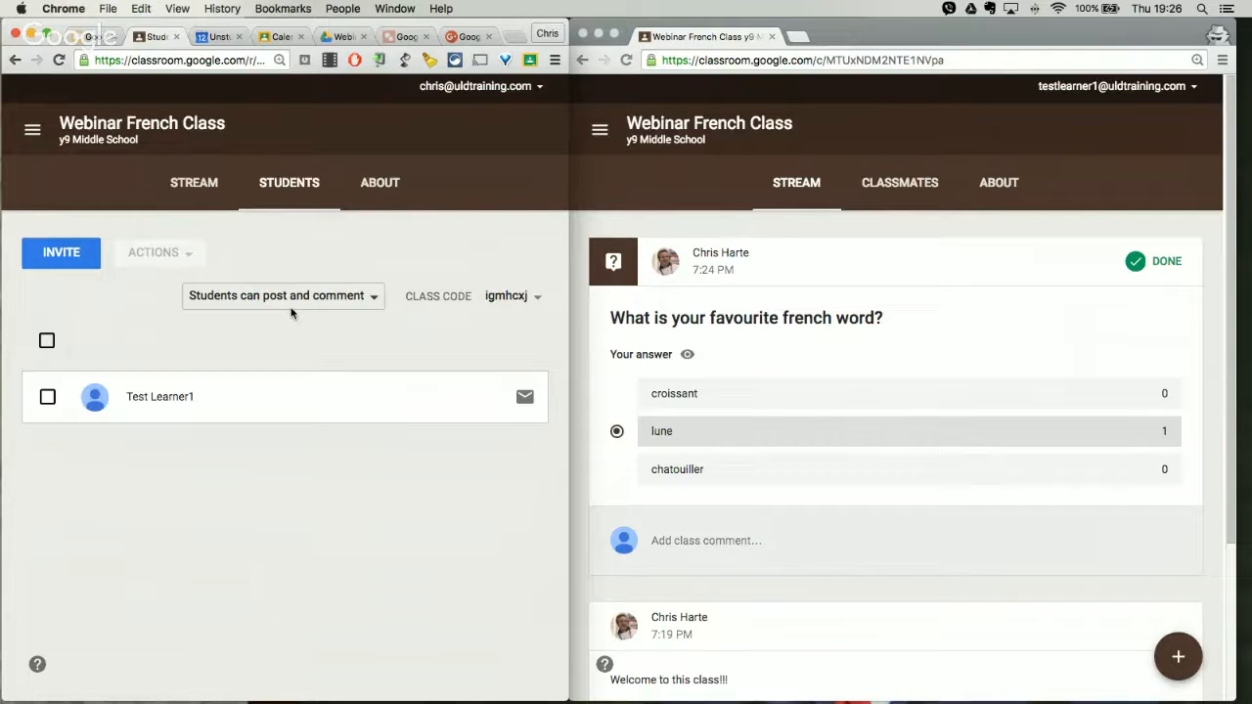
# Step: View the submitted student answers to the French word question and return to the class stream
pyautogui.click(194, 182)
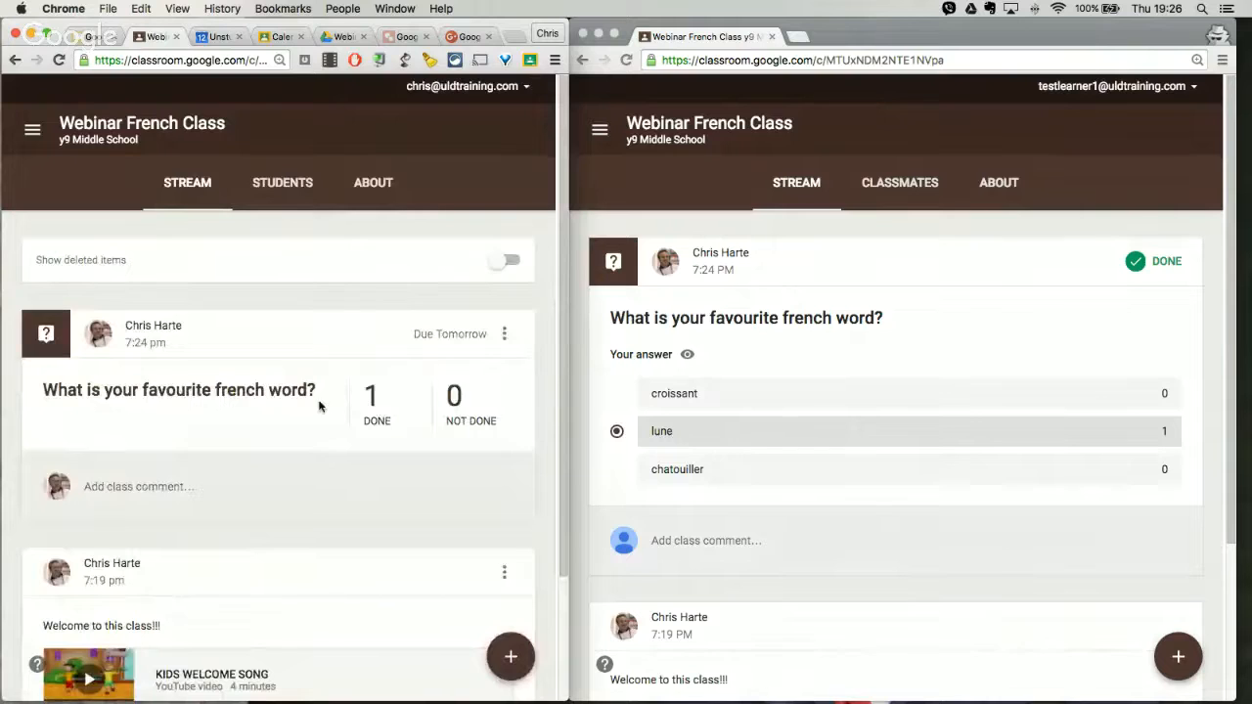
pyautogui.click(371, 401)
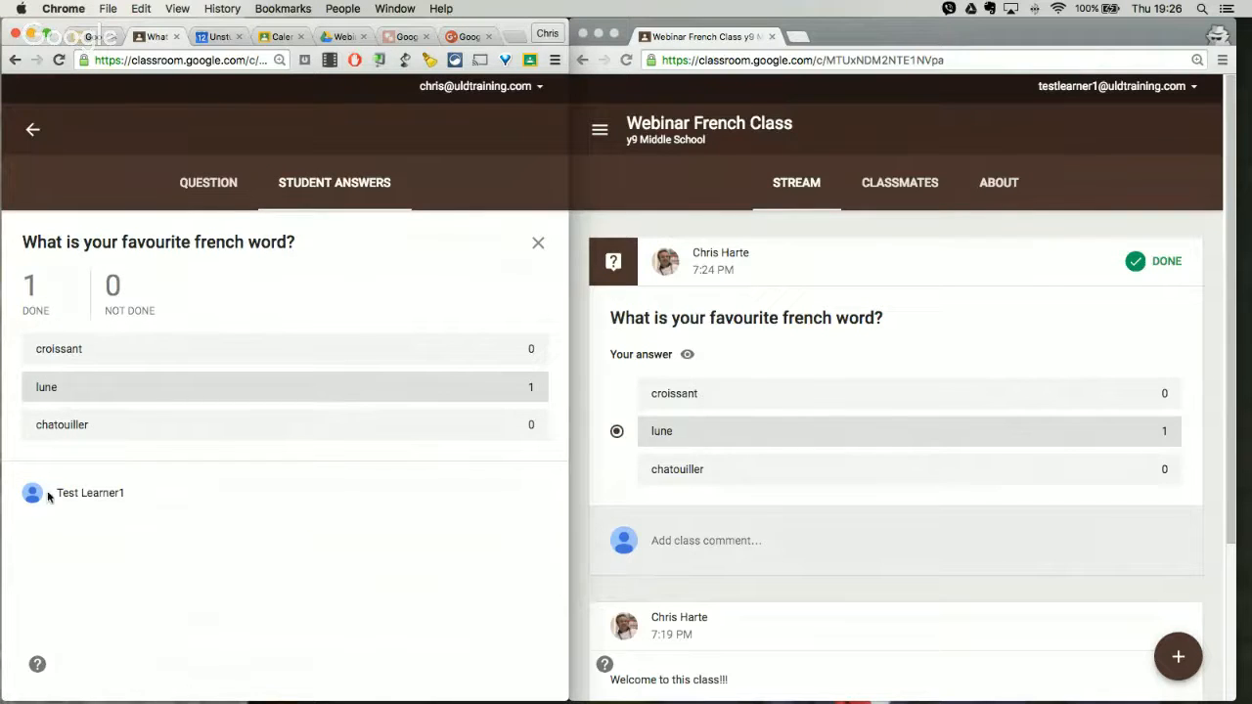
pyautogui.click(33, 131)
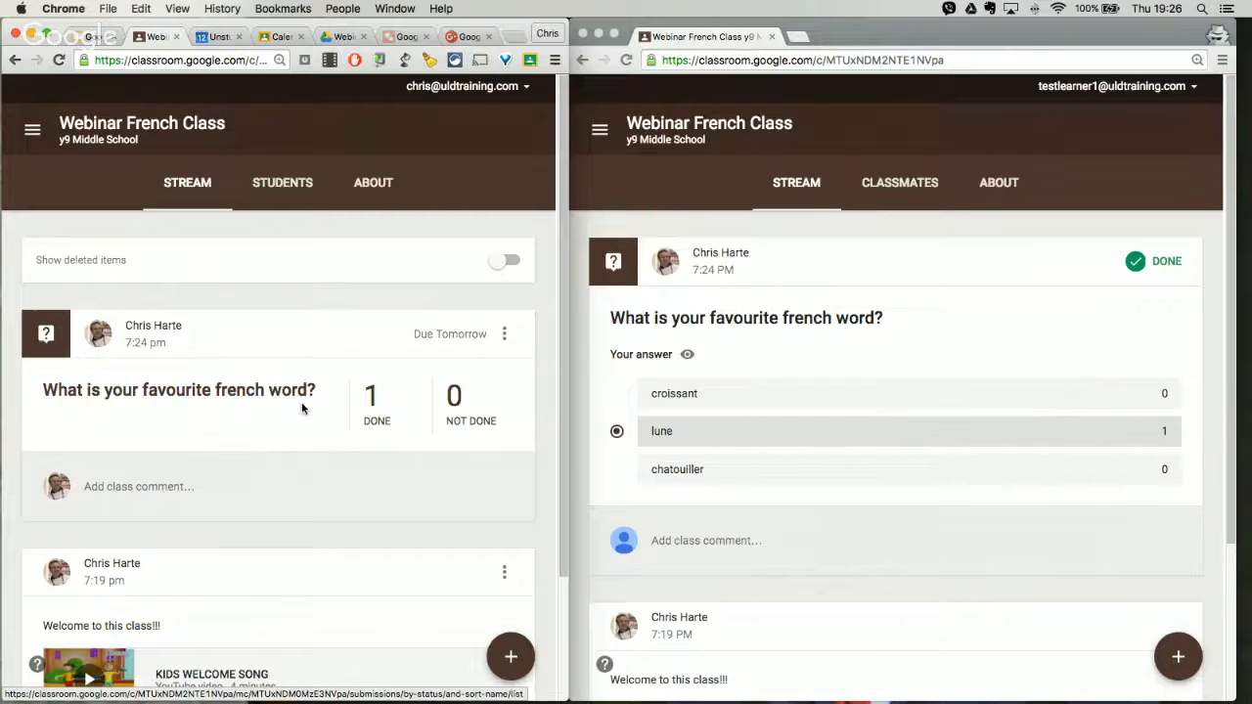
# Step: Widen the teacher's browser window to show the class banner above the stream
pyautogui.scroll(-2, 303, 407)
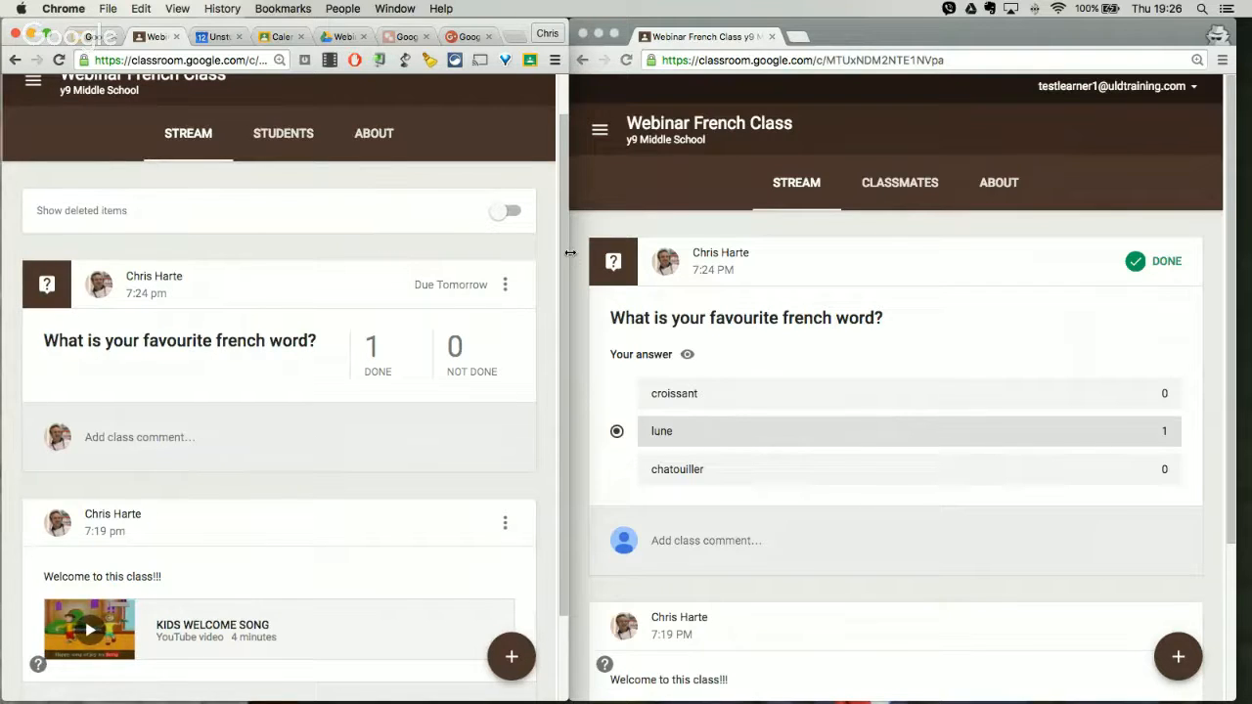
pyautogui.moveTo(579, 253); pyautogui.dragTo(623, 254)
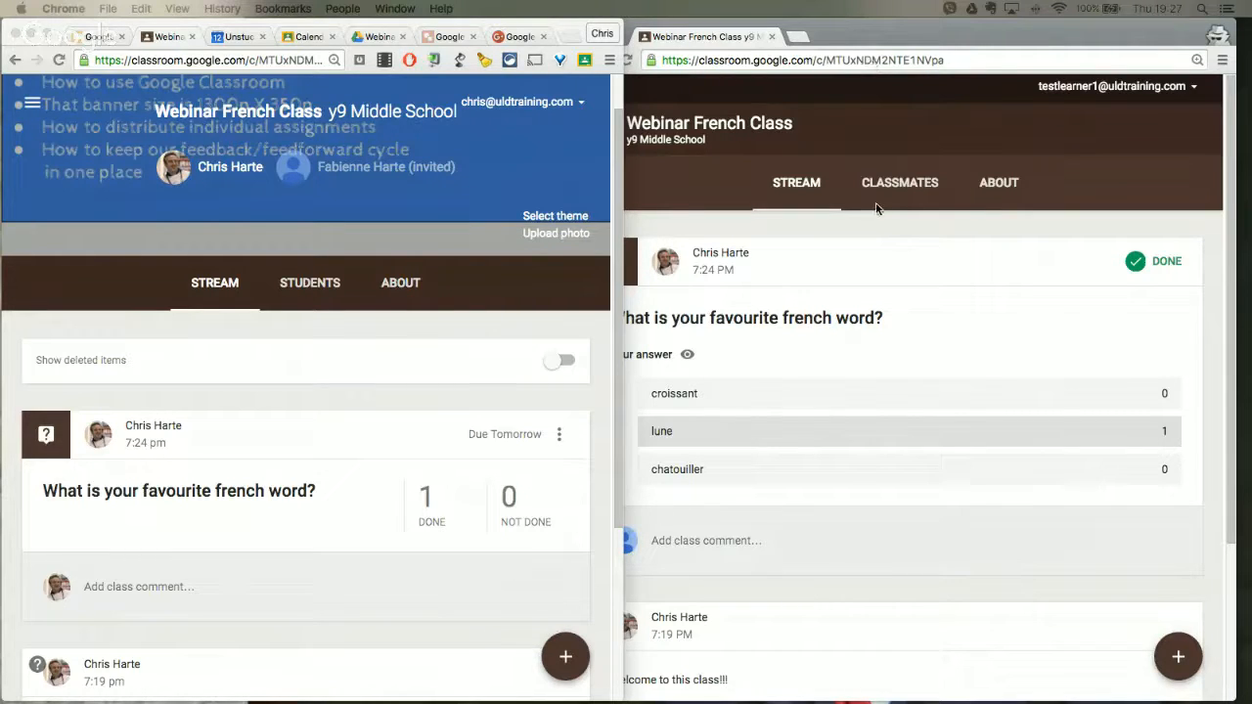
# Step: Create a post reading "I hate this class" in the class stream from the test learner's account
pyautogui.click(793, 591)
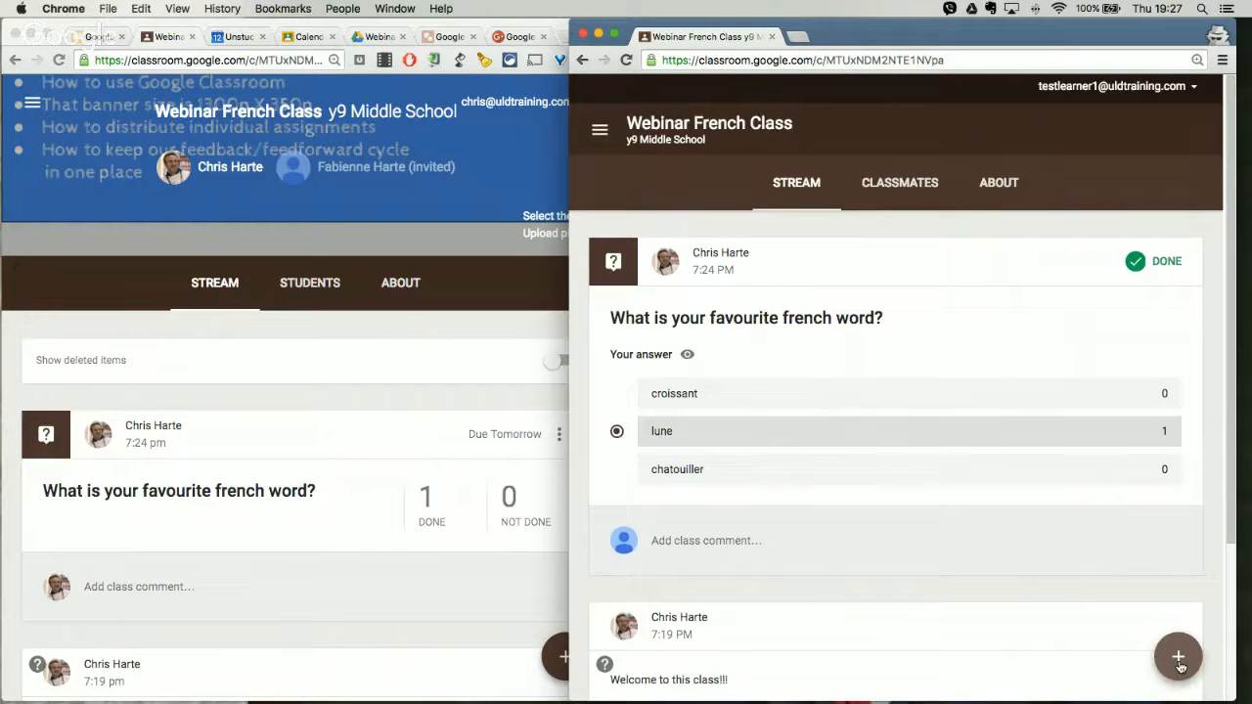
pyautogui.moveTo(1178, 663)
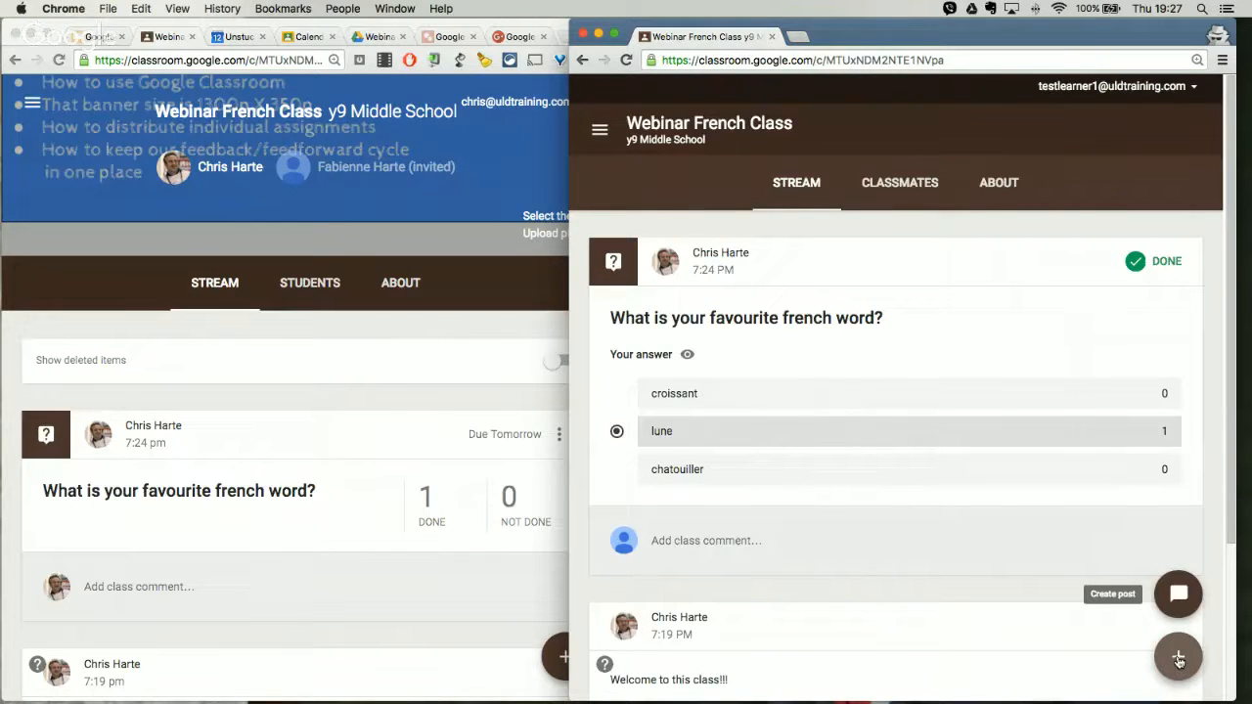
pyautogui.click(1178, 594)
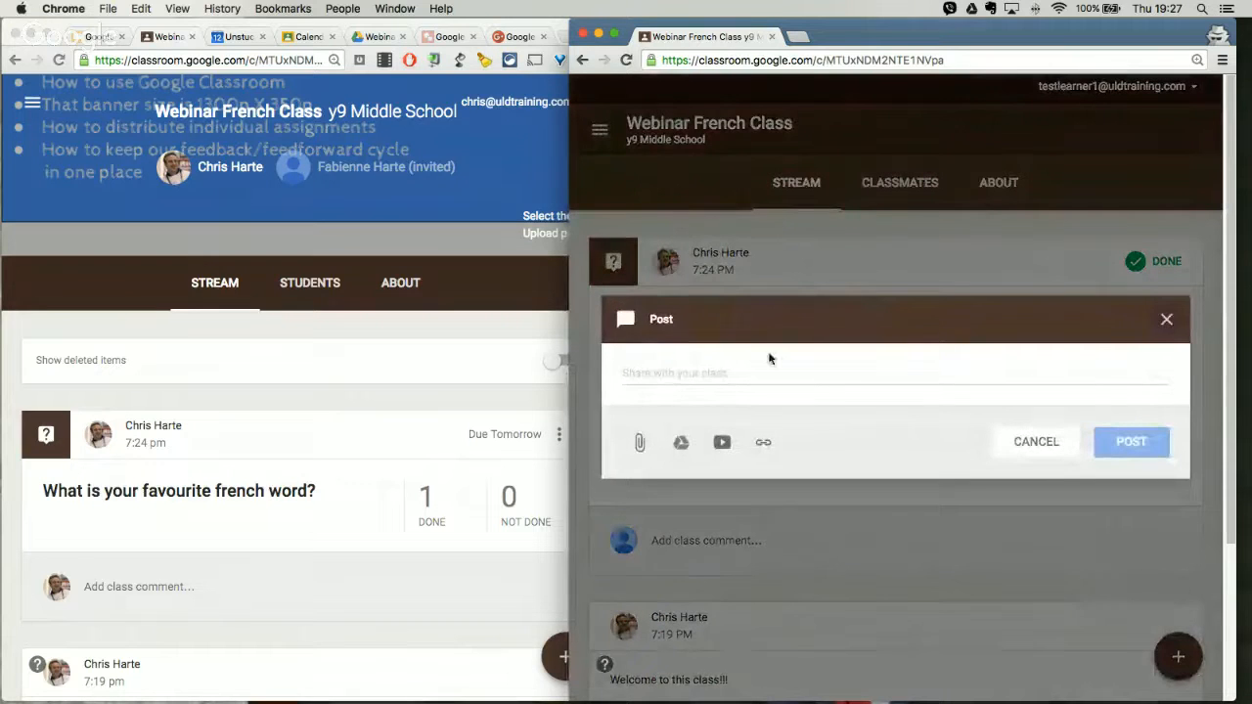
pyautogui.click(726, 370)
pyautogui.write('I')
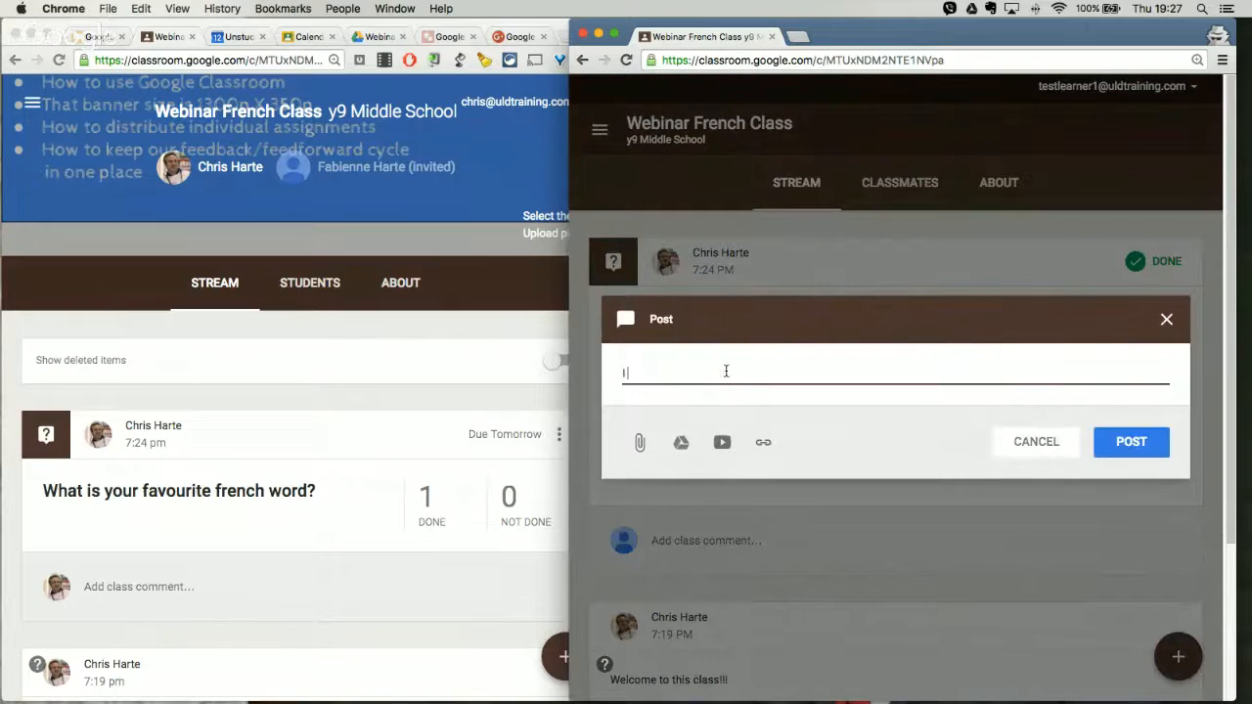
pyautogui.write(' hate this class')
pyautogui.click(1125, 445)
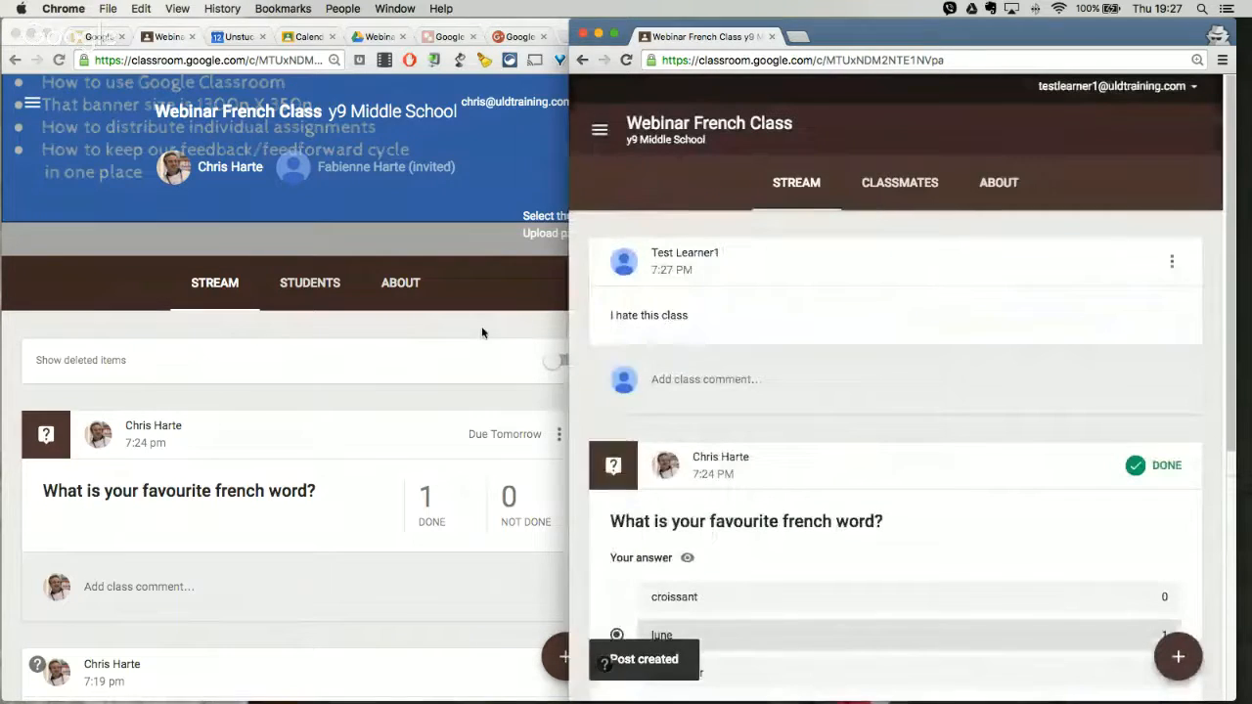
# Step: Load the updated stream in the teacher's account and delete the learner's "I hate this class" post
pyautogui.click(481, 330)
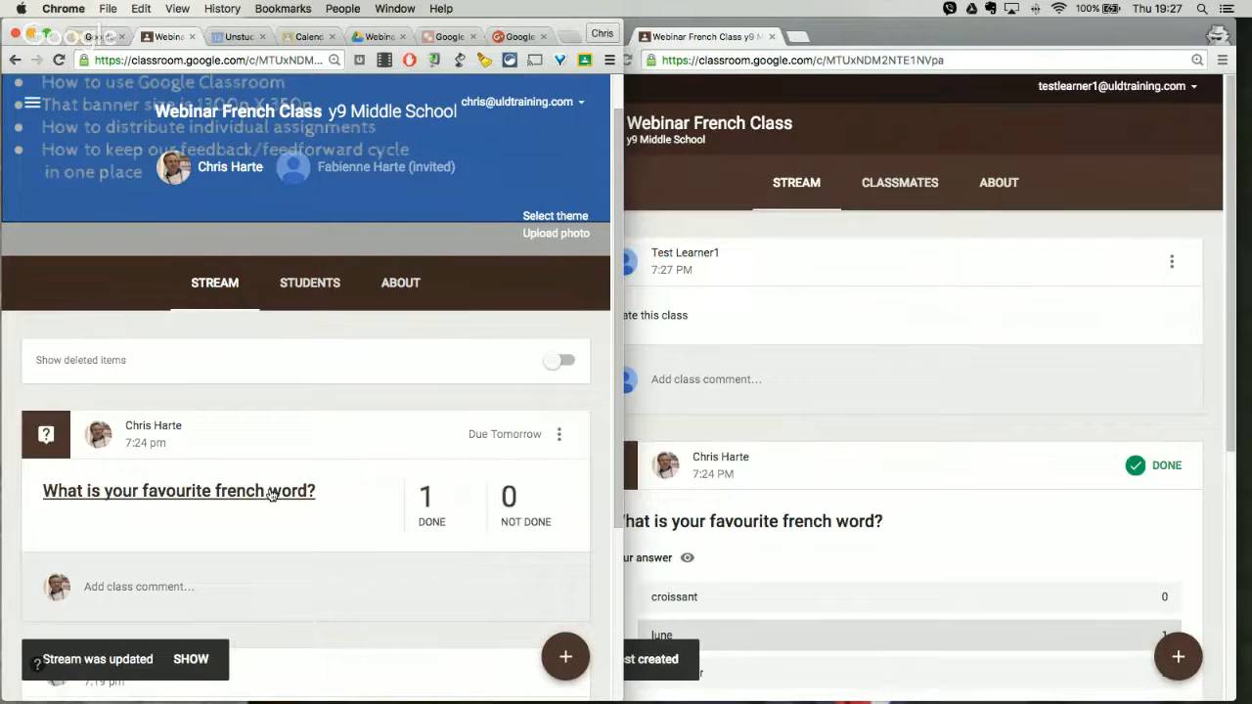
pyautogui.click(192, 659)
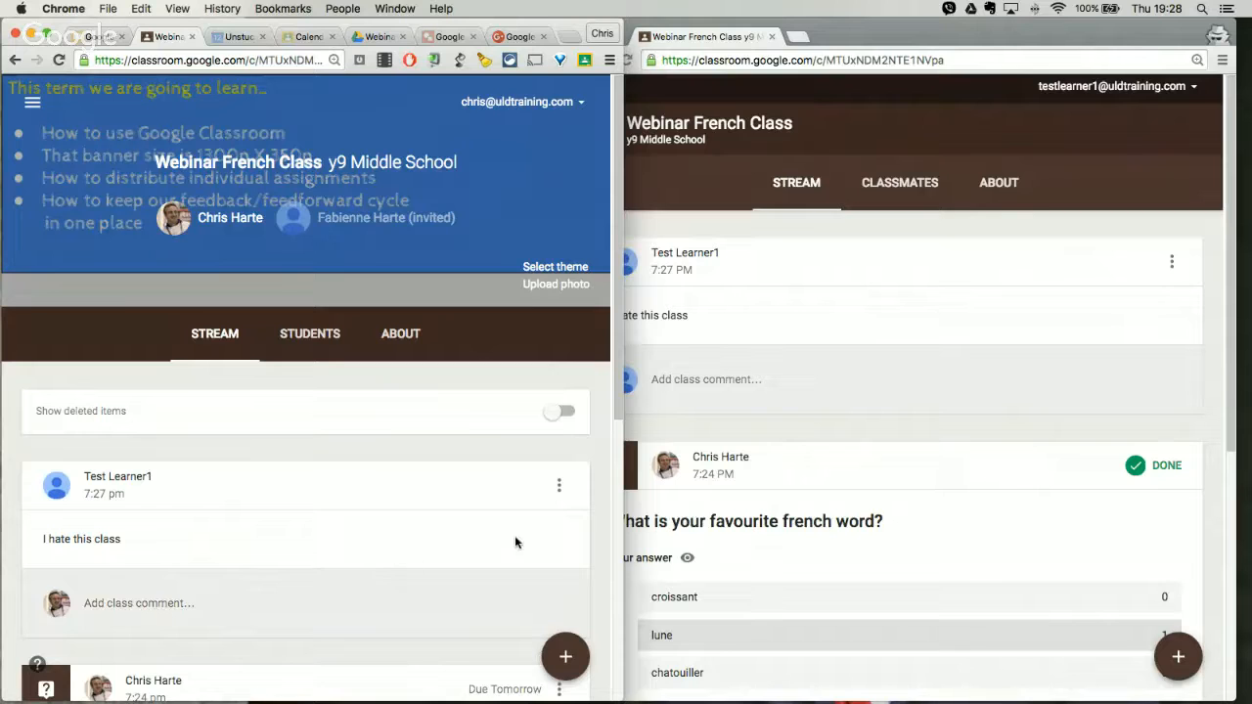
pyautogui.click(558, 486)
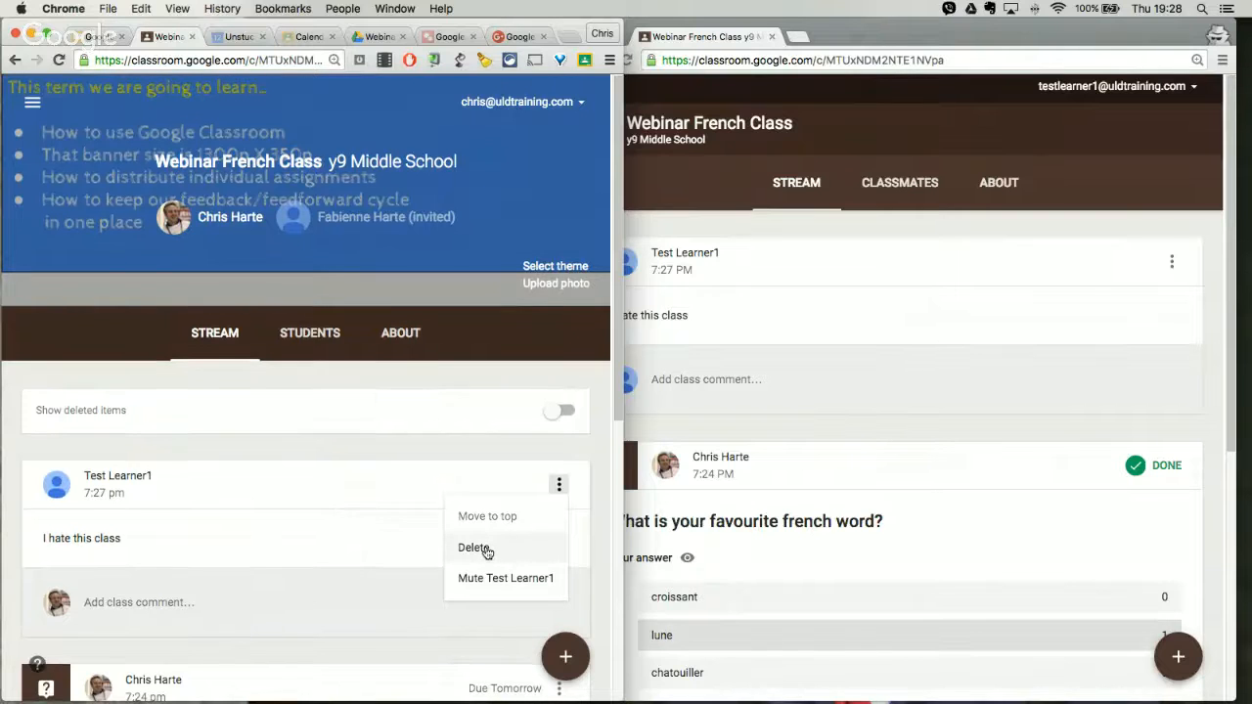
pyautogui.click(486, 550)
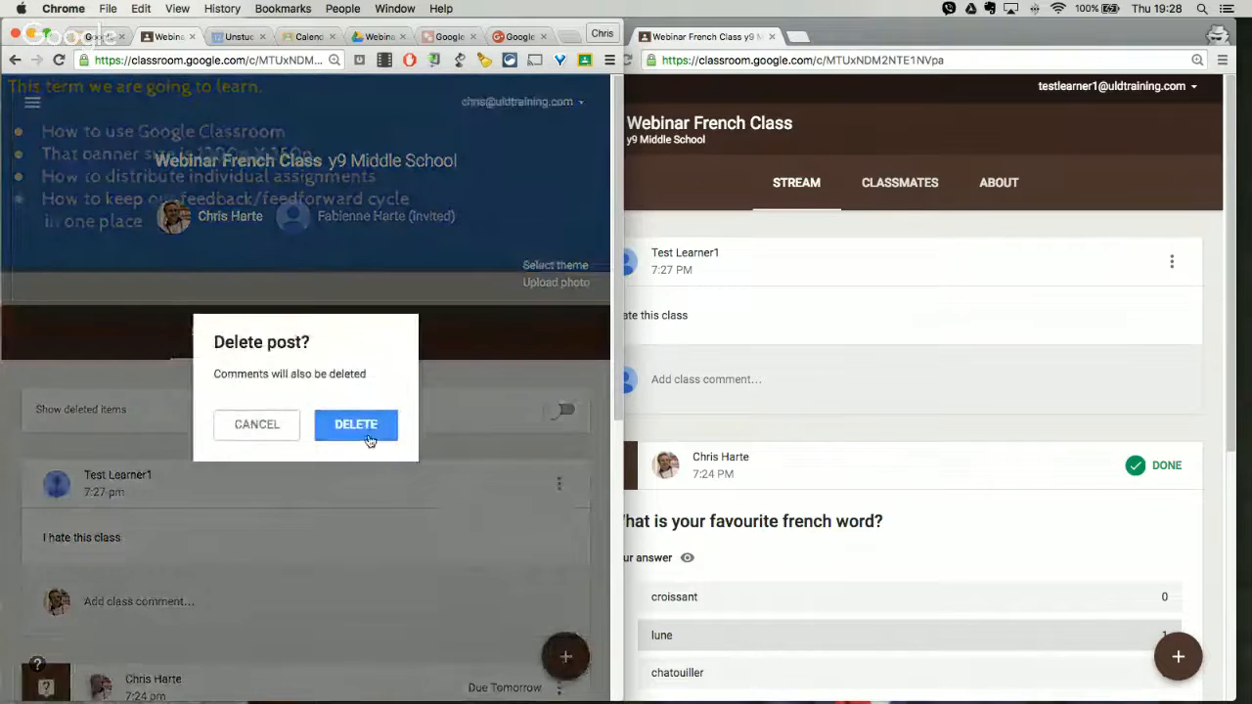
pyautogui.click(370, 440)
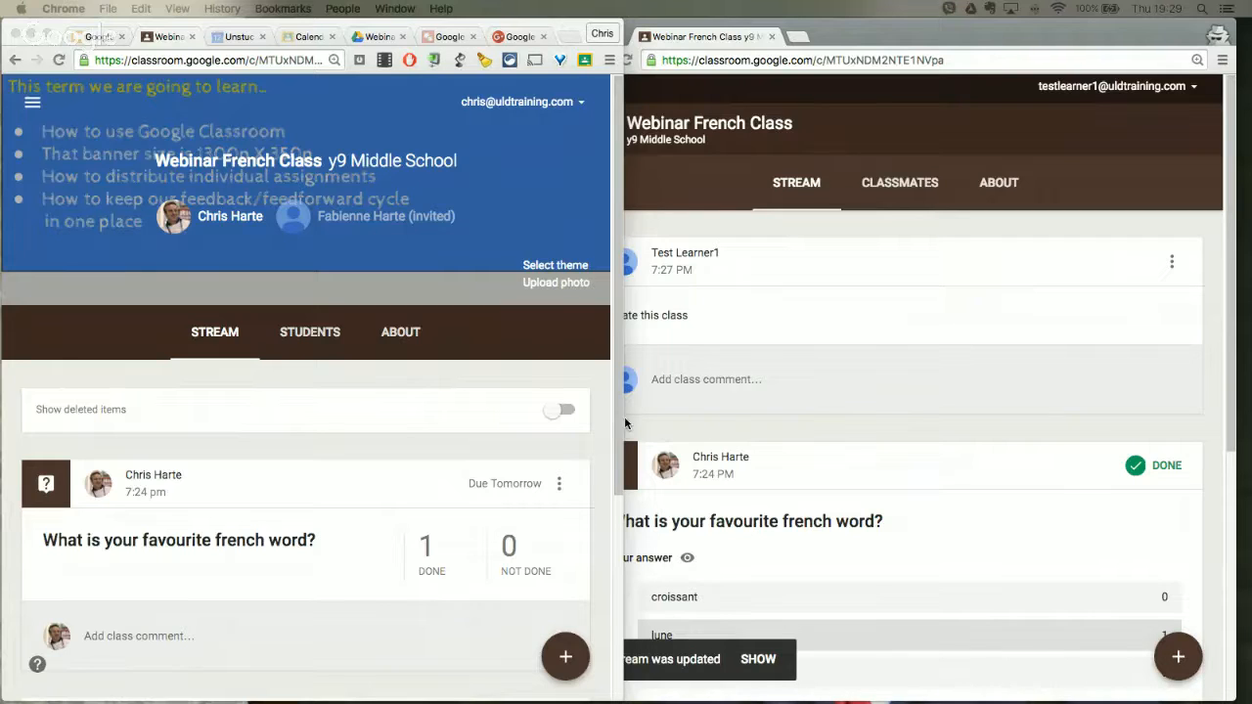
# Step: Switch to the Google Classroom and Beautiful Assessment Workflows slides, widen the window and present full screen from "Setting up your classroom" to "The process"
pyautogui.moveTo(625, 423); pyautogui.dragTo(580, 431)
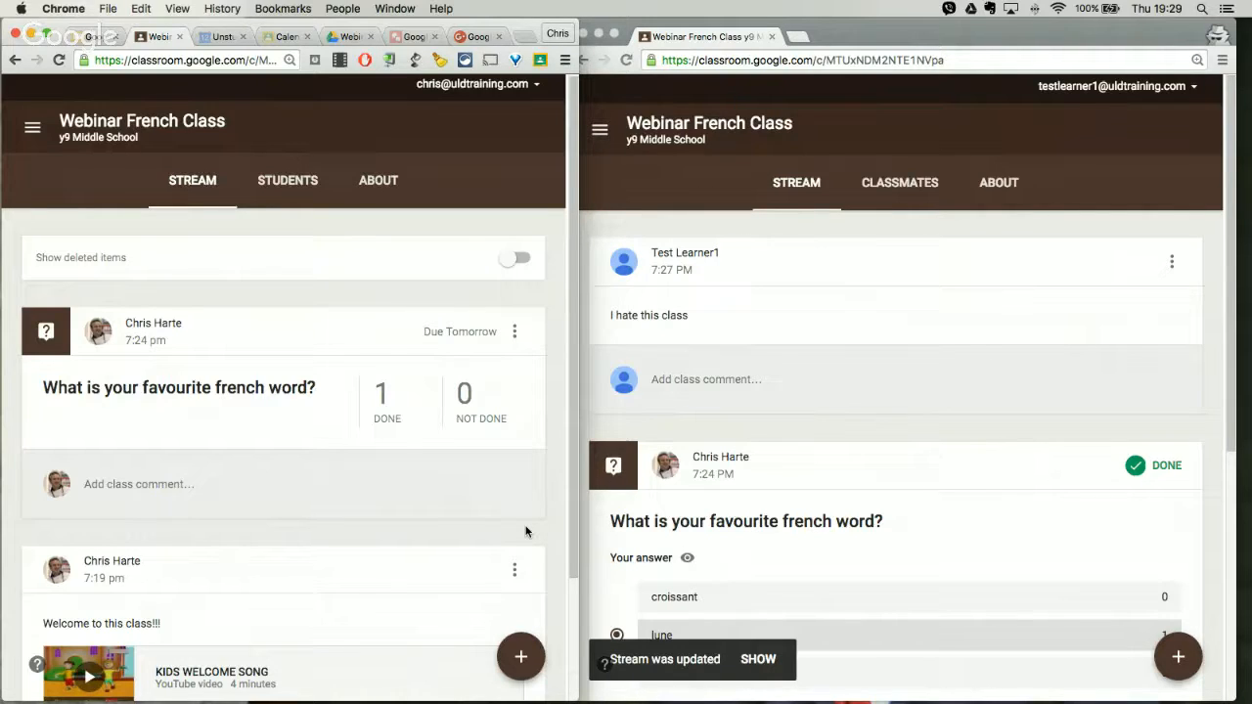
pyautogui.click(94, 37)
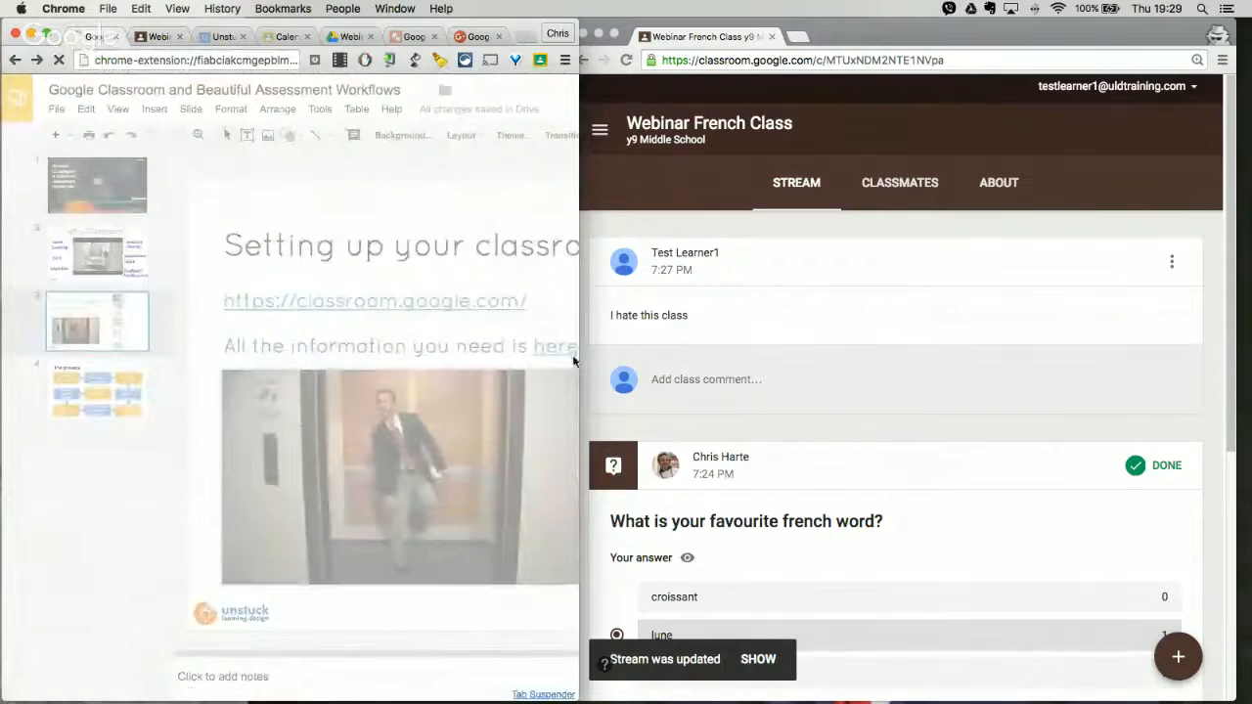
pyautogui.moveTo(579, 362); pyautogui.dragTo(1242, 394)
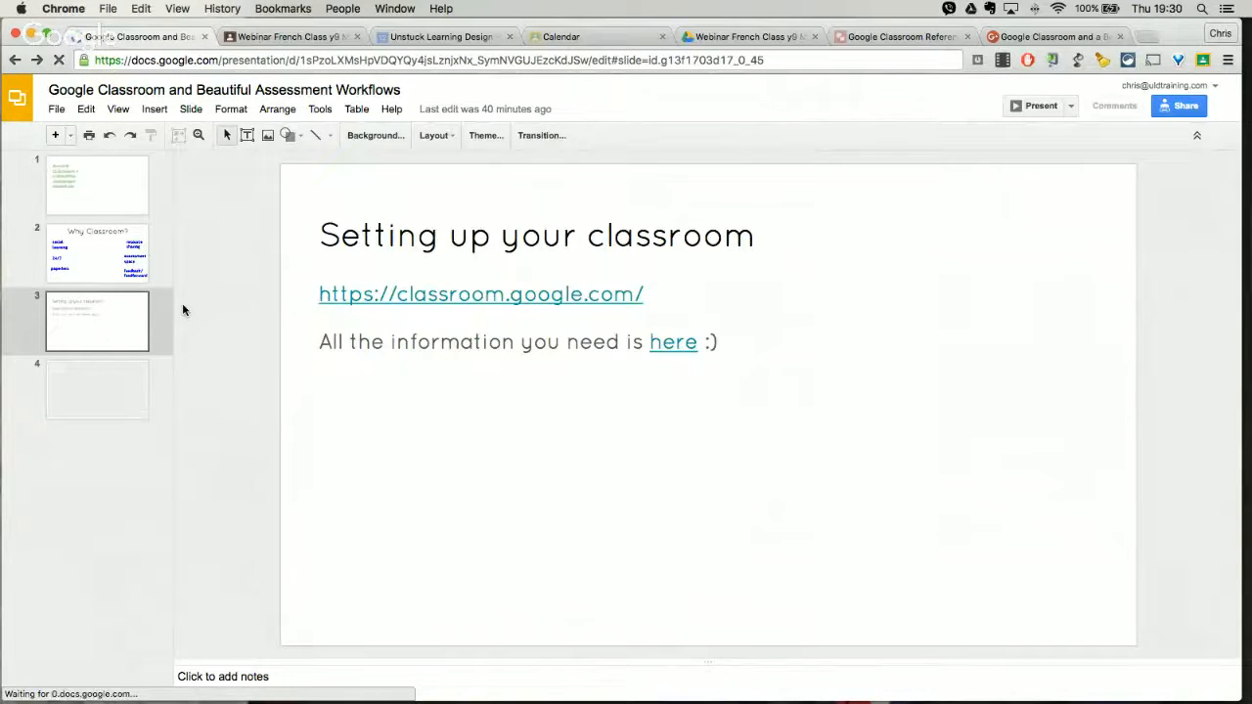
pyautogui.click(1017, 112)
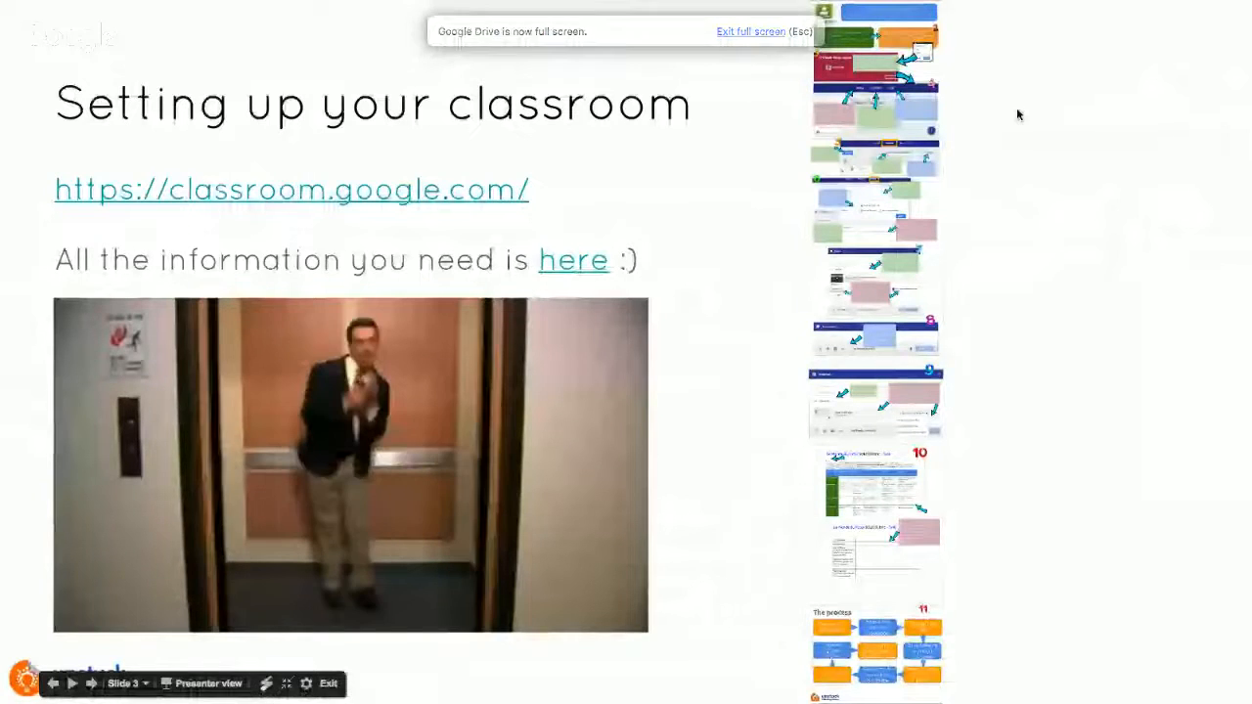
pyautogui.press('Right')
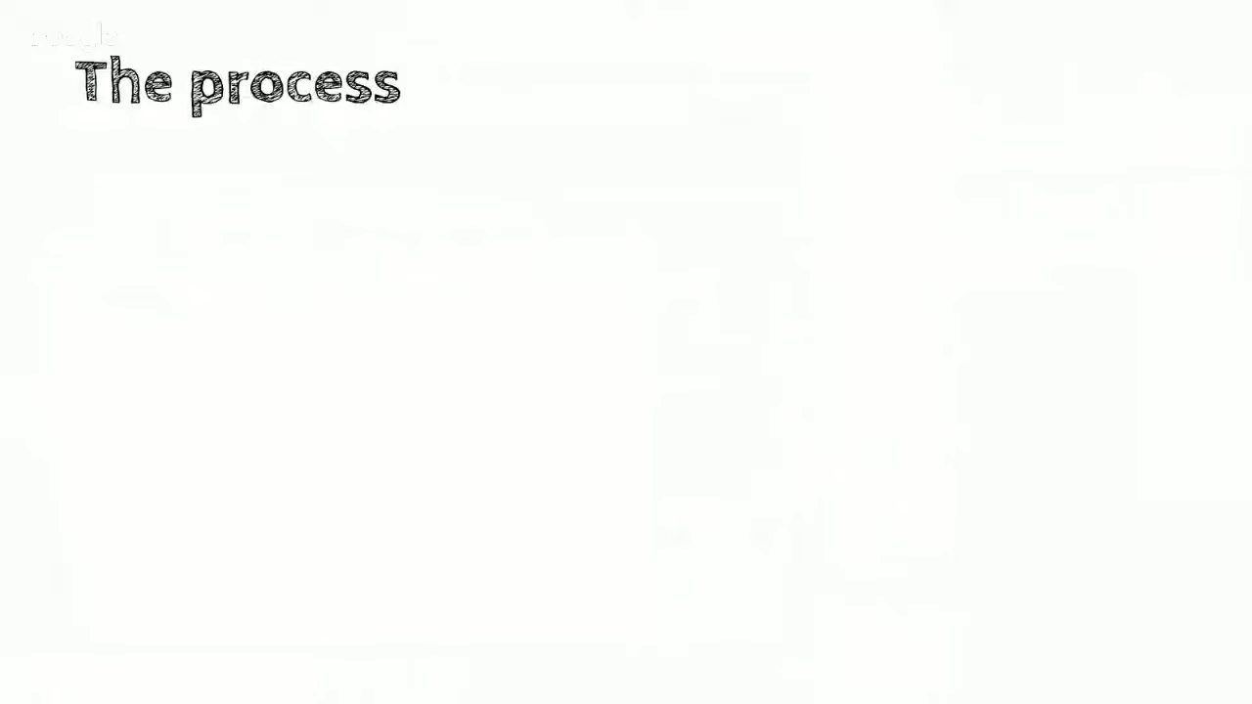
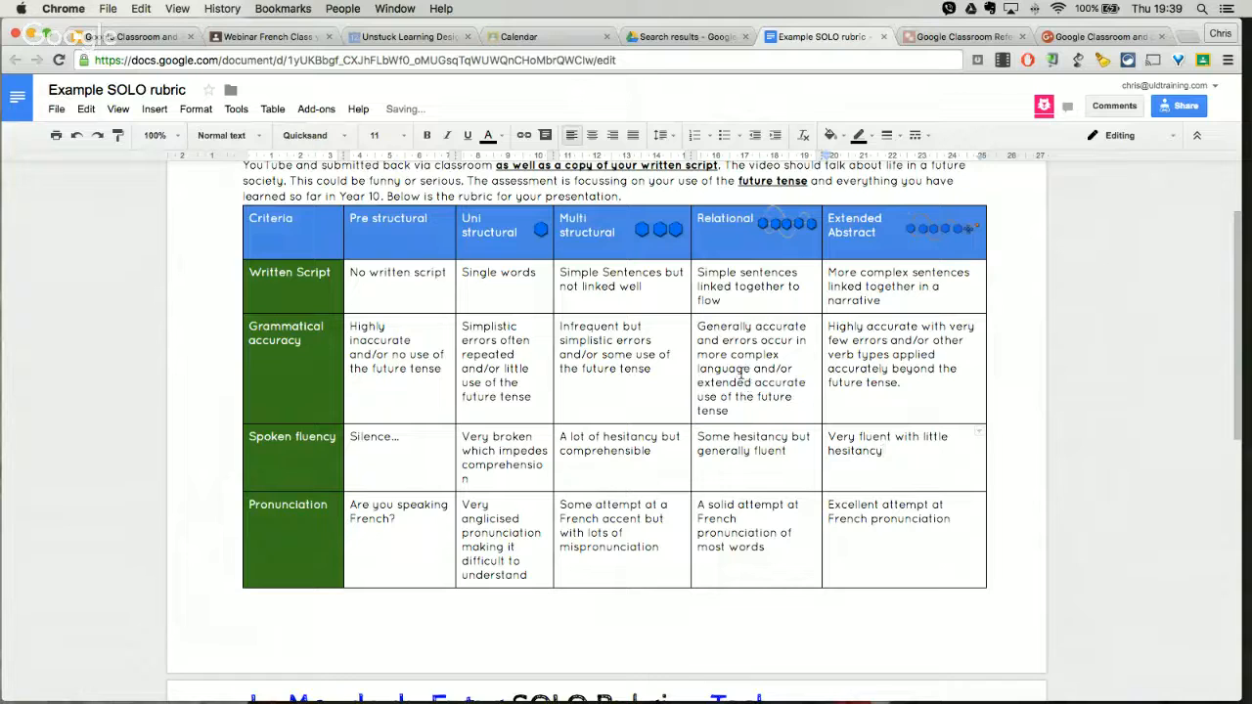
# Step: Examine the Example SOLO rubric and the task table's video link, script link, Peer Critique and Teacher Feedforward rows
pyautogui.scroll(1, 742, 416)
pyautogui.scroll(2, 742, 416)
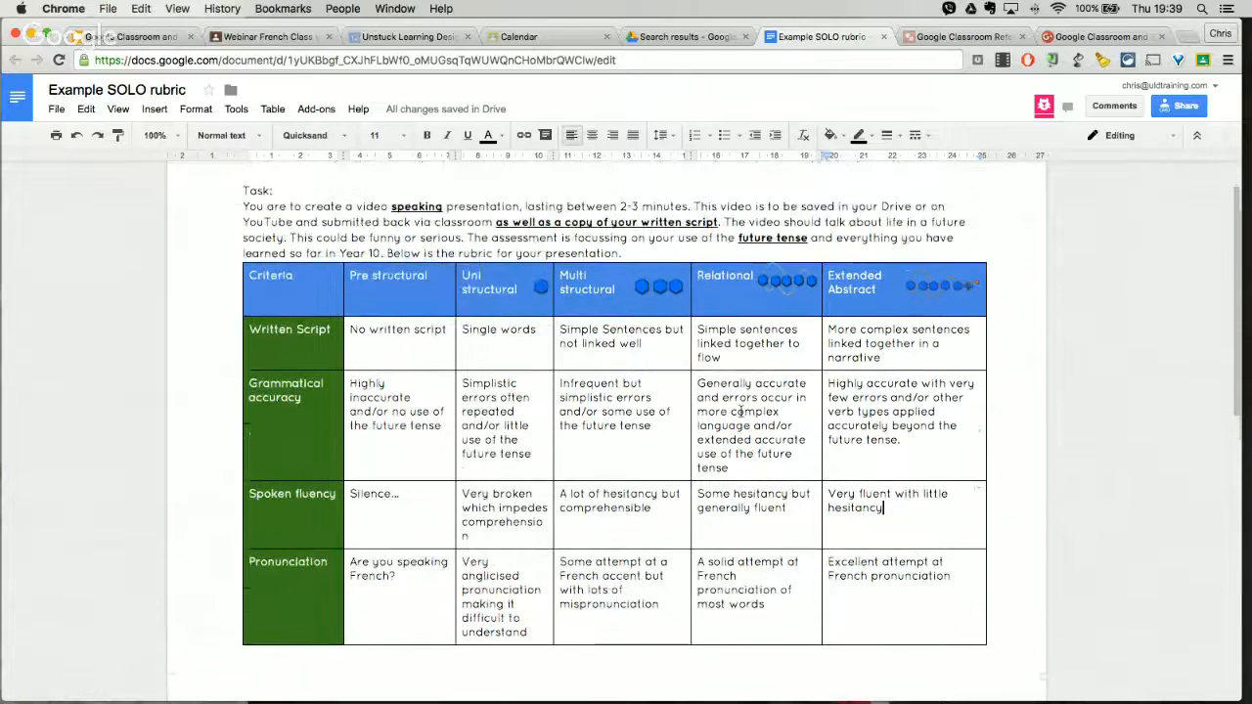
pyautogui.scroll(-20, 742, 412)
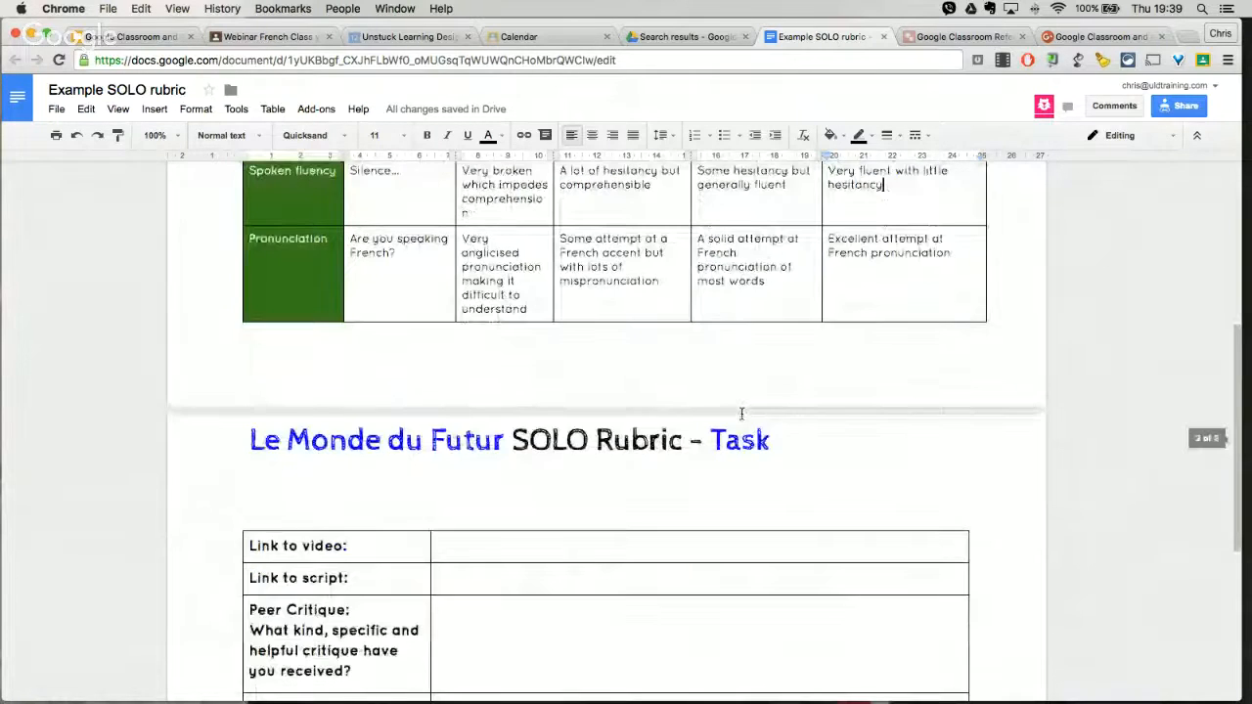
pyautogui.scroll(-12, 739, 416)
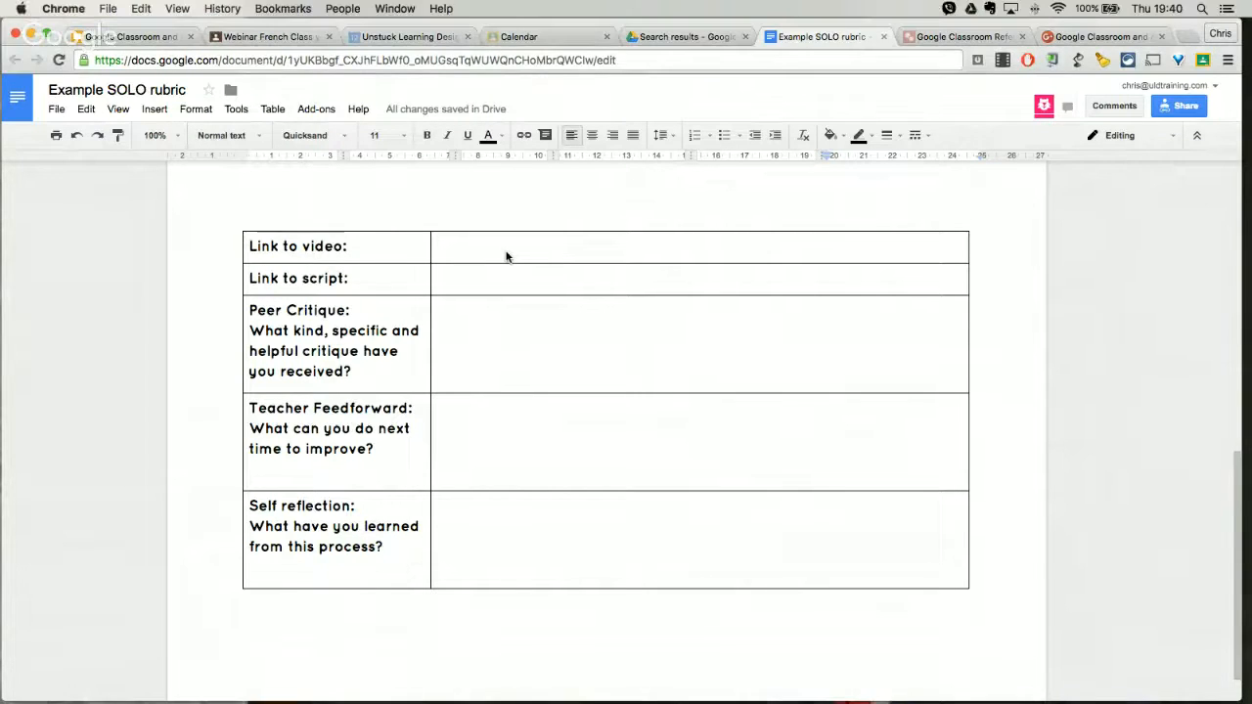
pyautogui.click(469, 251)
pyautogui.click(437, 284)
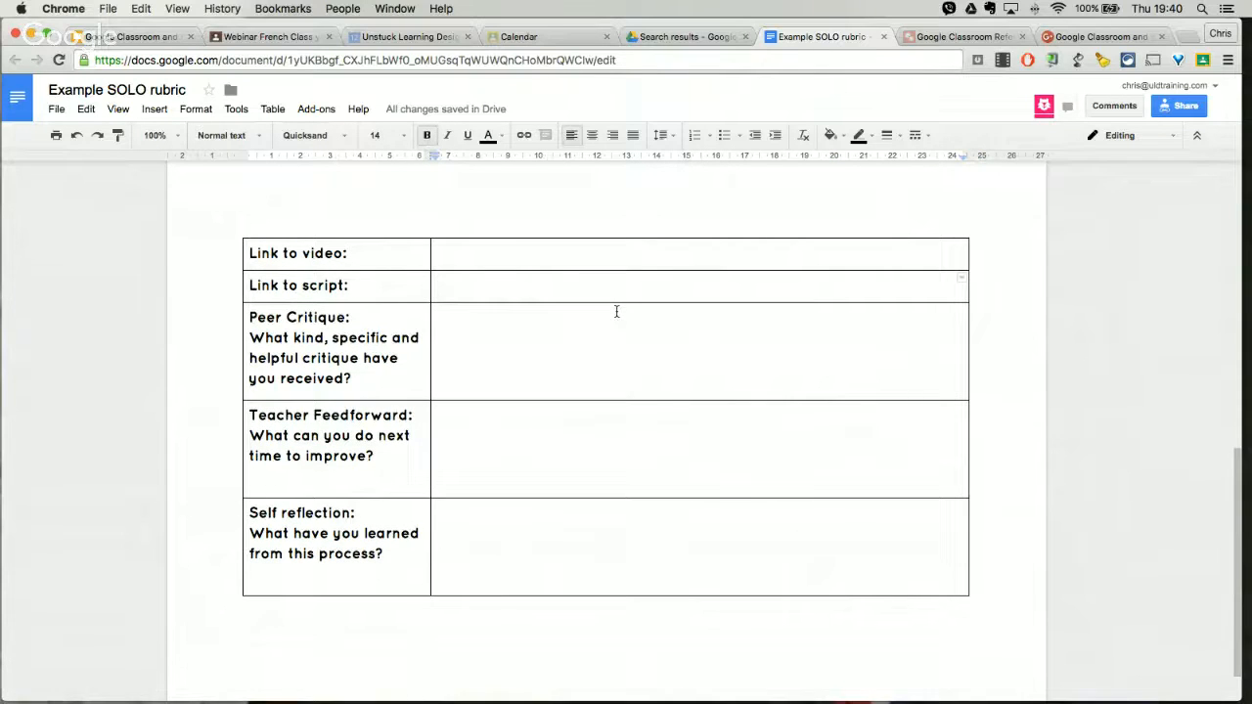
pyautogui.doubleClick(499, 251)
pyautogui.click(482, 285)
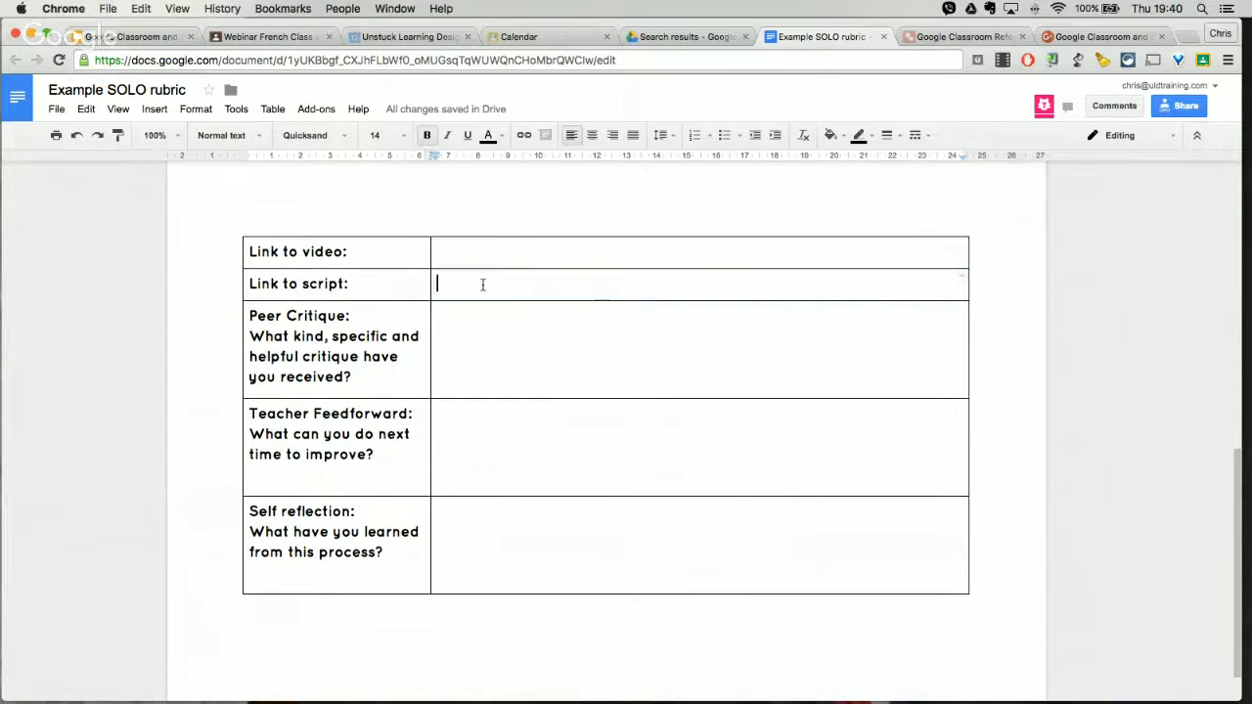
pyautogui.doubleClick(517, 285)
pyautogui.doubleClick(517, 311)
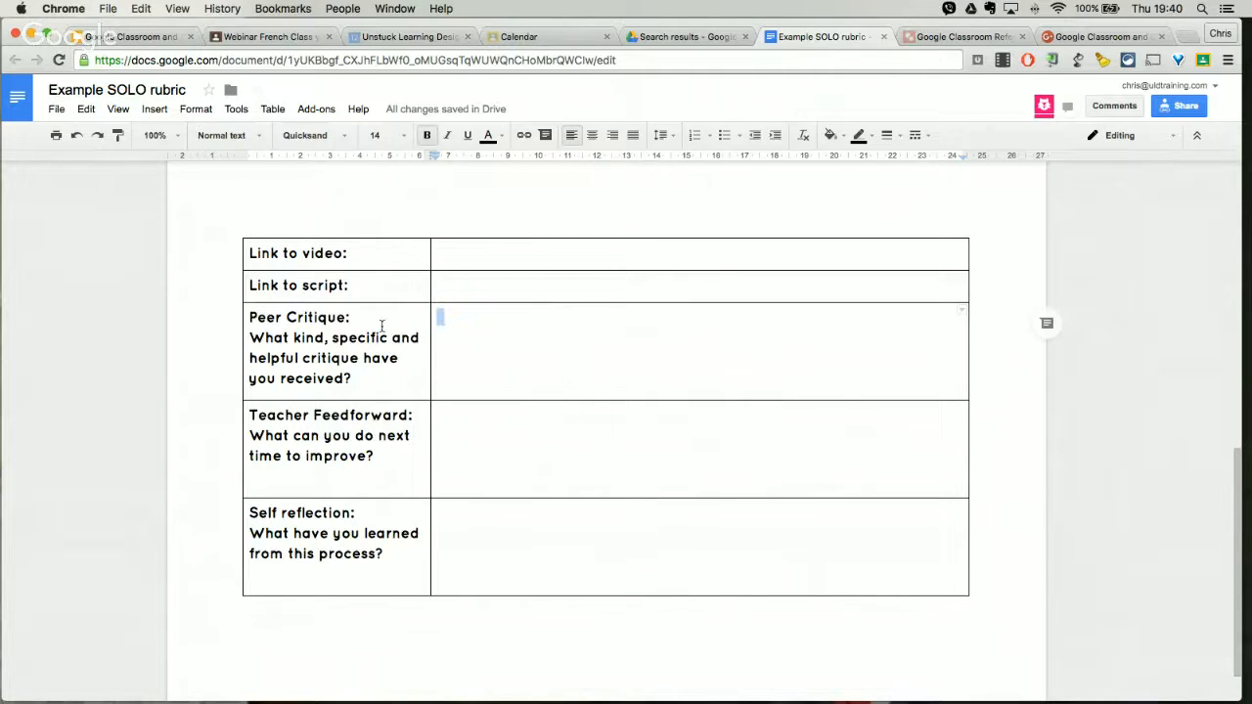
pyautogui.click(447, 324)
pyautogui.moveTo(437, 317); pyautogui.dragTo(457, 363)
pyautogui.click(473, 344)
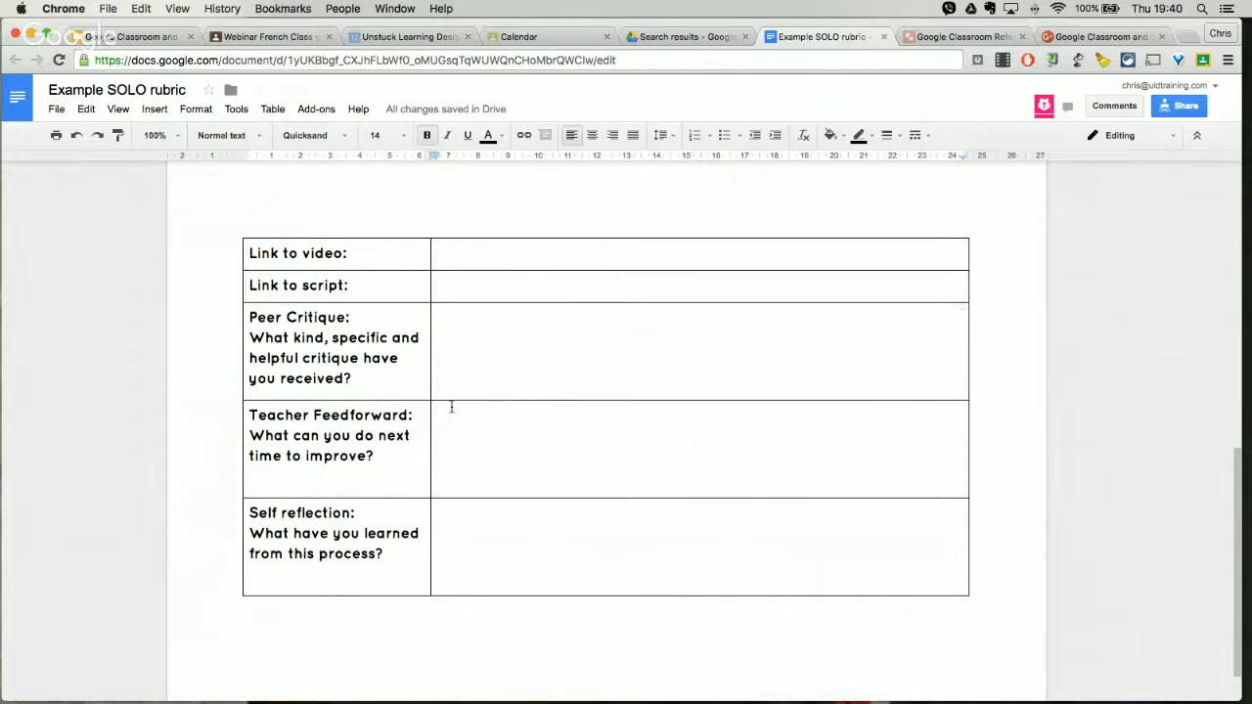
pyautogui.moveTo(449, 407); pyautogui.dragTo(456, 463)
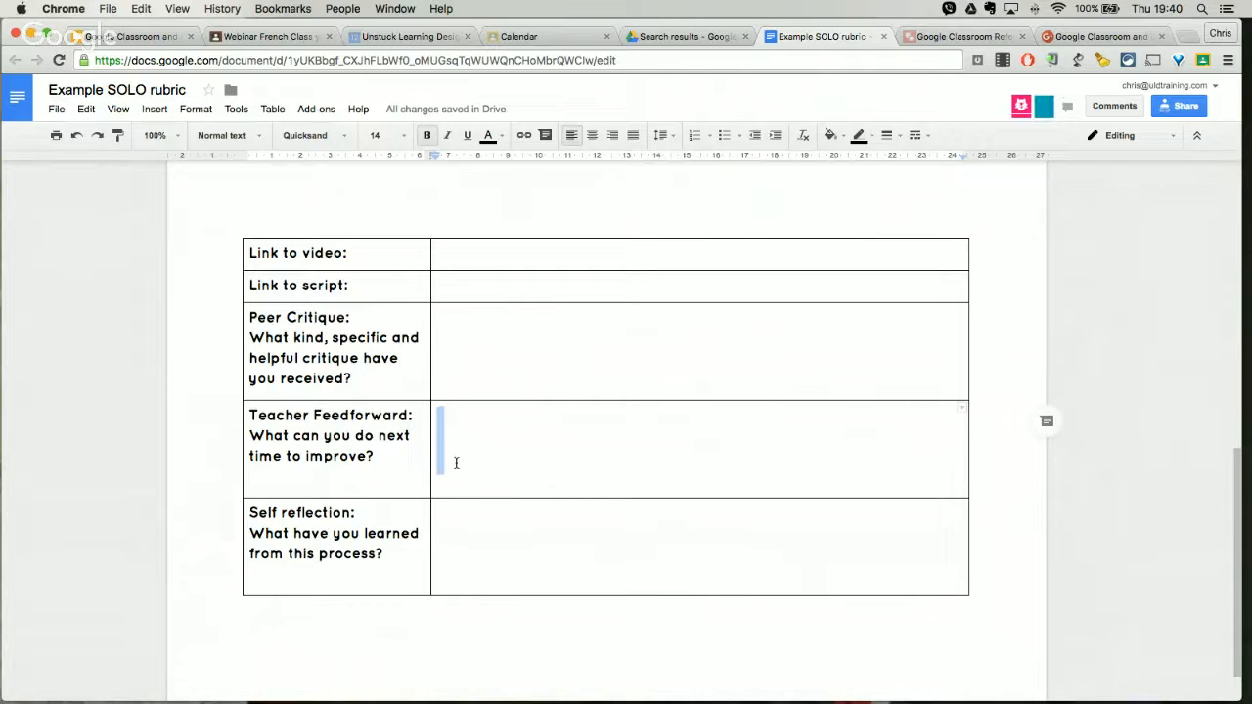
# Step: Compare the rubric's criteria with the Self reflection row of the task table and return to the rubric
pyautogui.scroll(10, 496, 450)
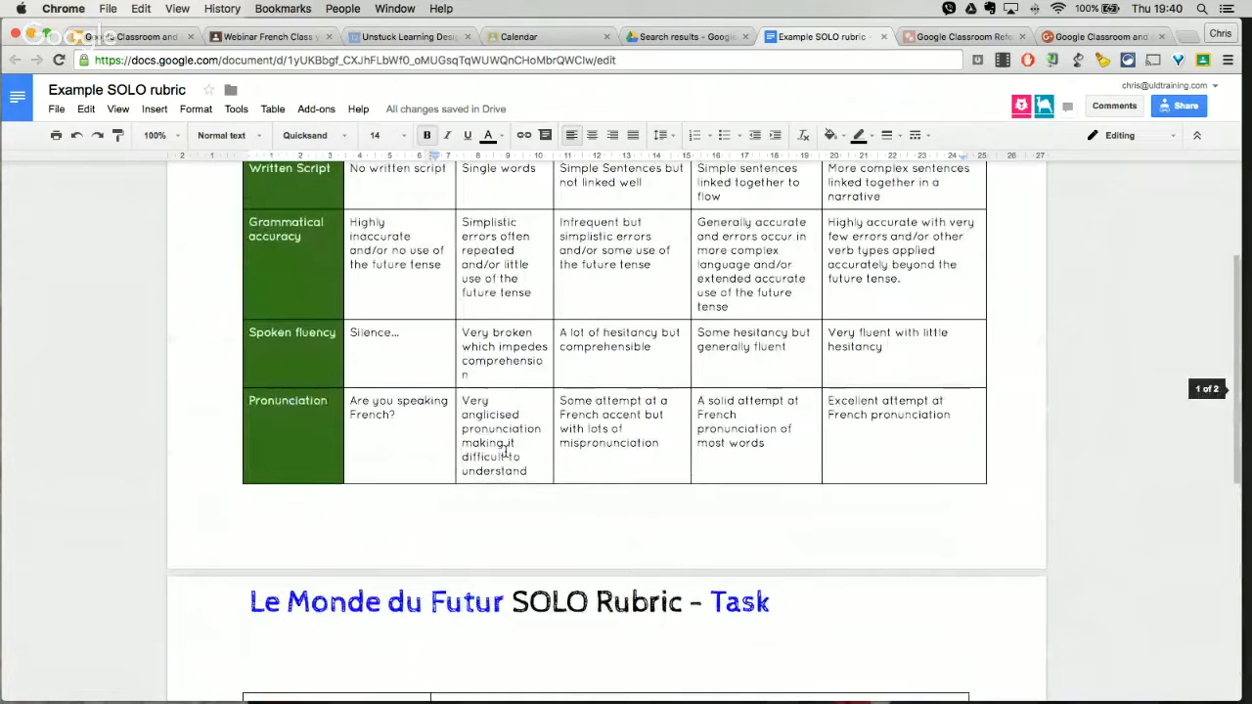
pyautogui.scroll(3, 412, 417)
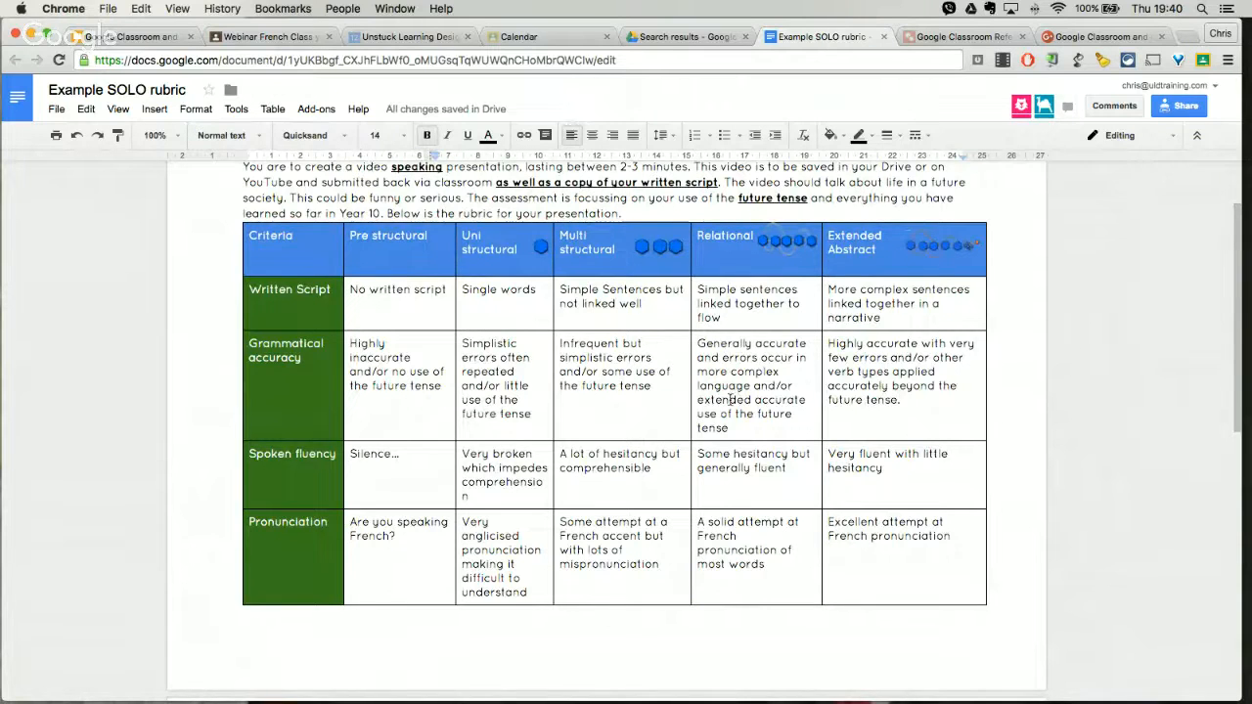
pyautogui.scroll(-10, 738, 390)
pyautogui.scroll(-3, 727, 401)
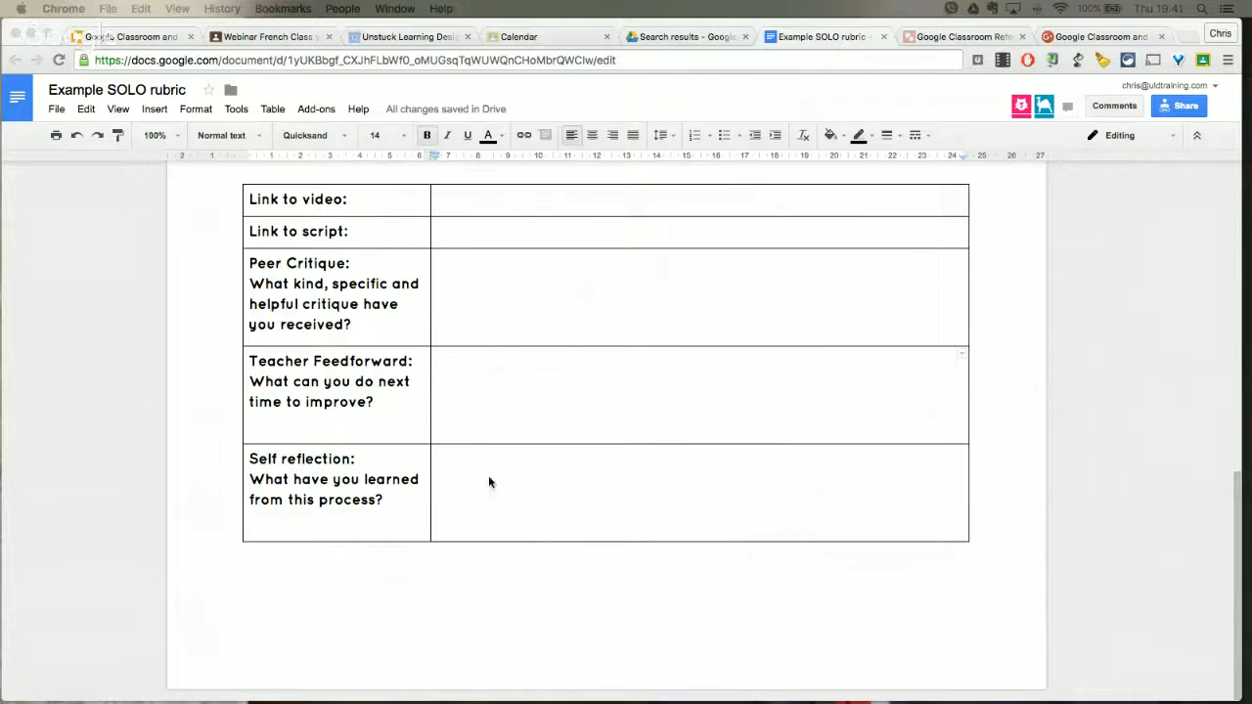
pyautogui.click(455, 457)
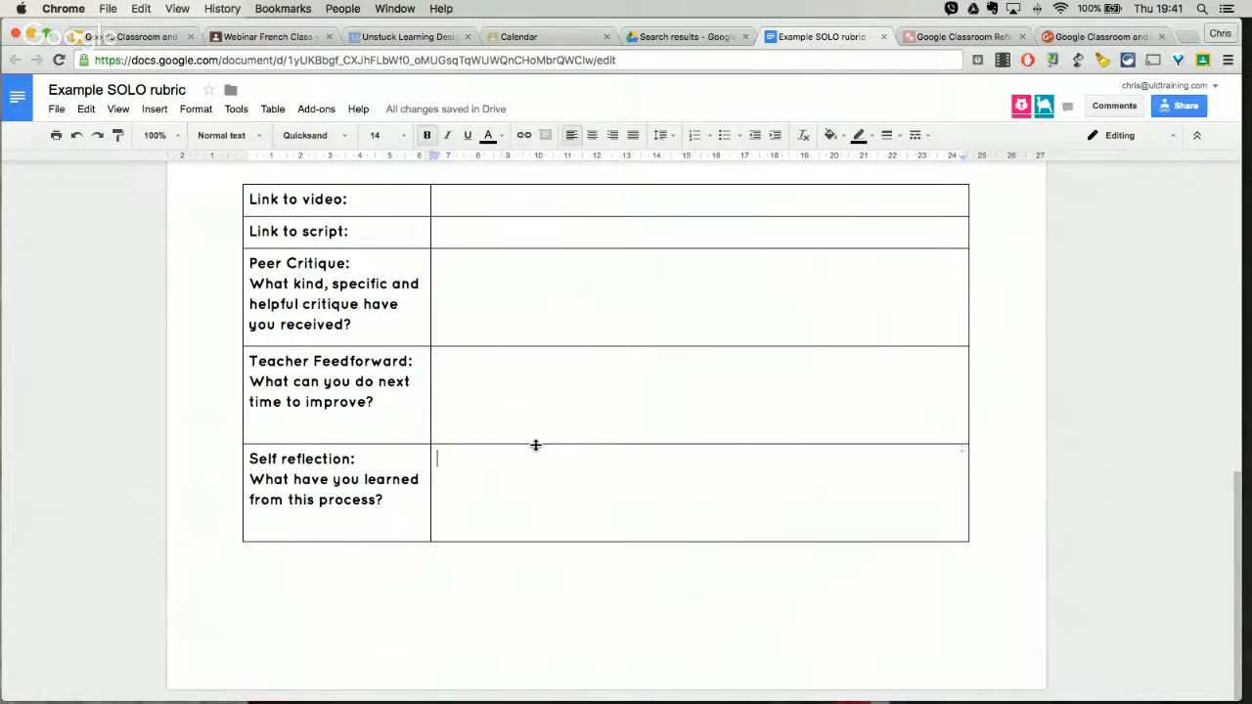
pyautogui.scroll(1, 539, 445)
pyautogui.scroll(15, 545, 446)
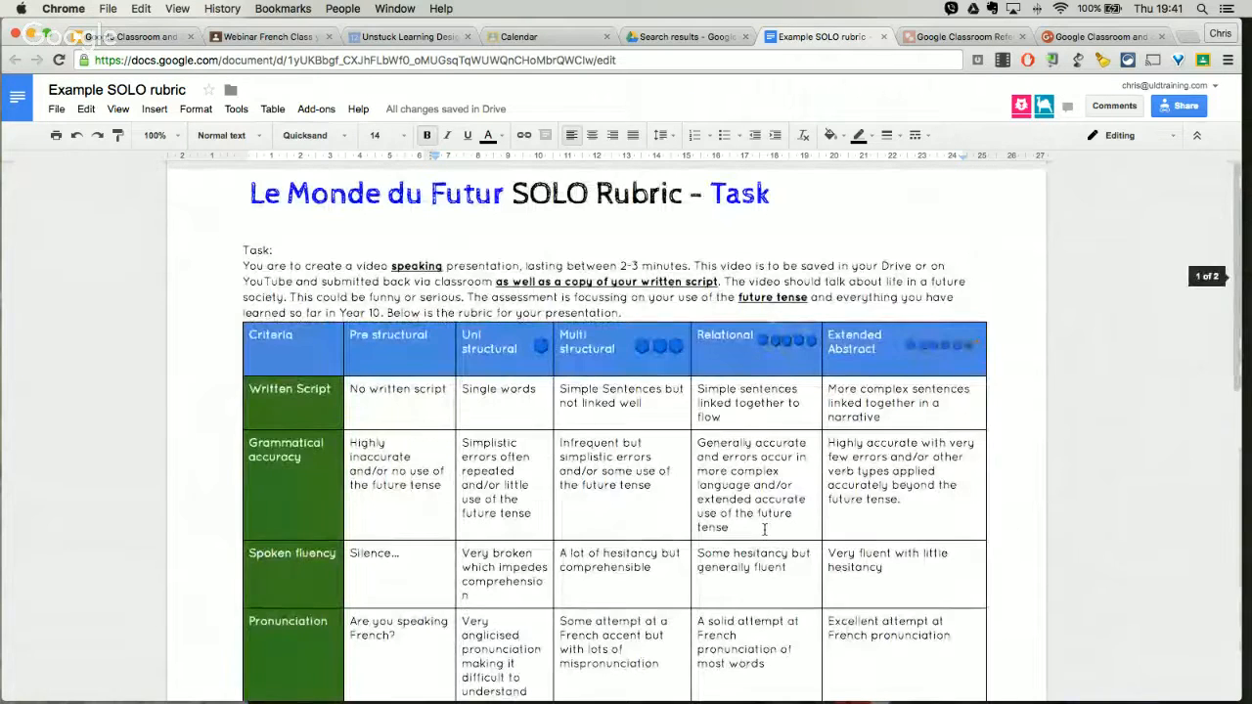
# Step: Clear the contents of all four criteria rows in the rubric table and delete the task description paragraph
pyautogui.scroll(-2, 764, 529)
pyautogui.moveTo(954, 548); pyautogui.dragTo(304, 303)
pyautogui.press('Delete')
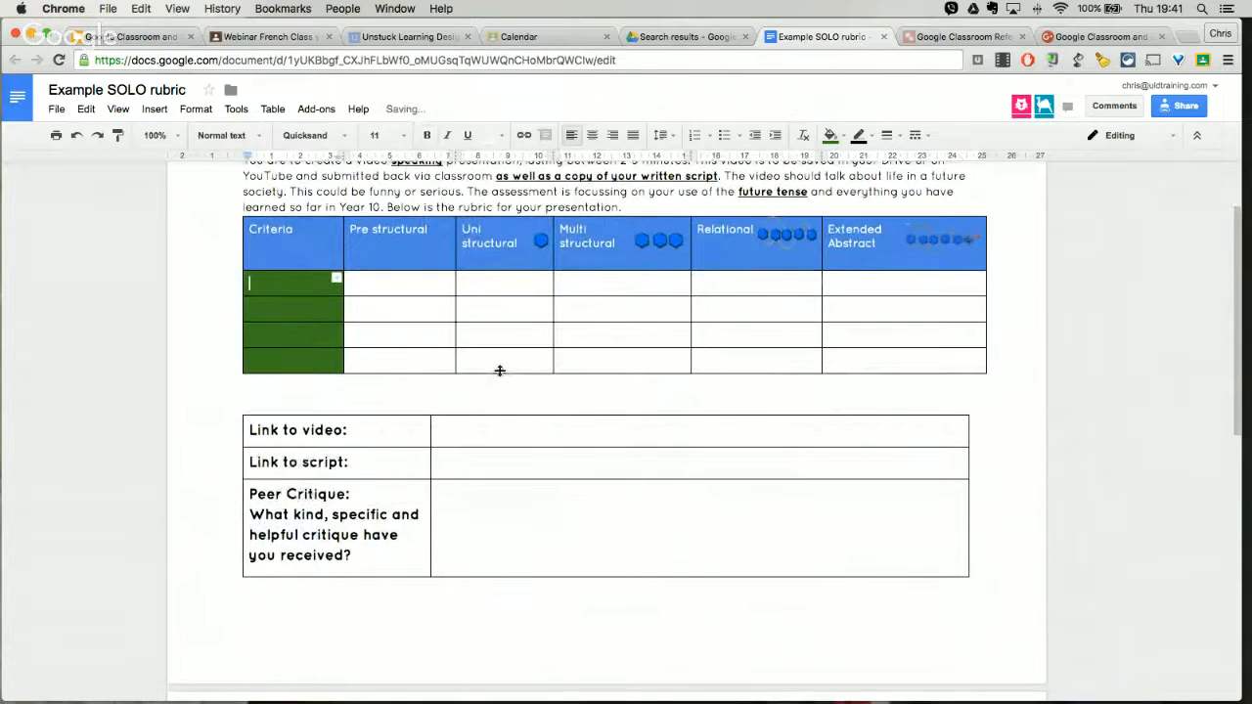
pyautogui.scroll(2, 496, 366)
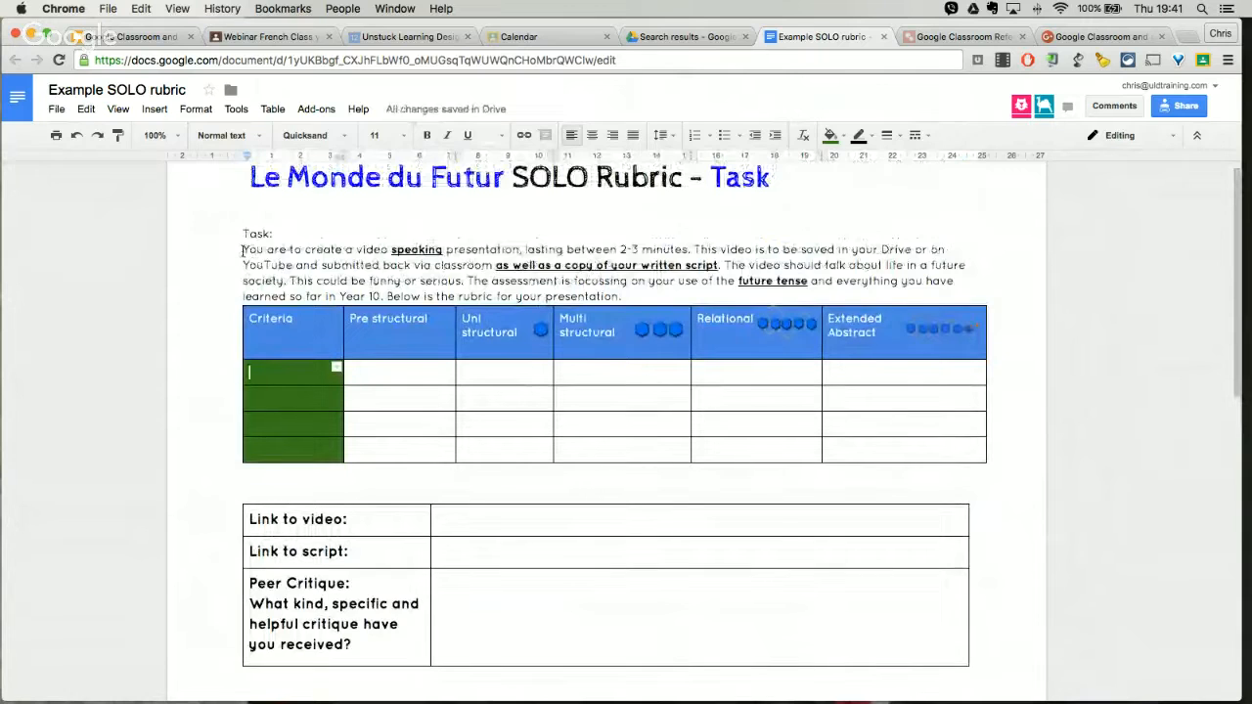
pyautogui.moveTo(243, 250); pyautogui.dragTo(631, 293)
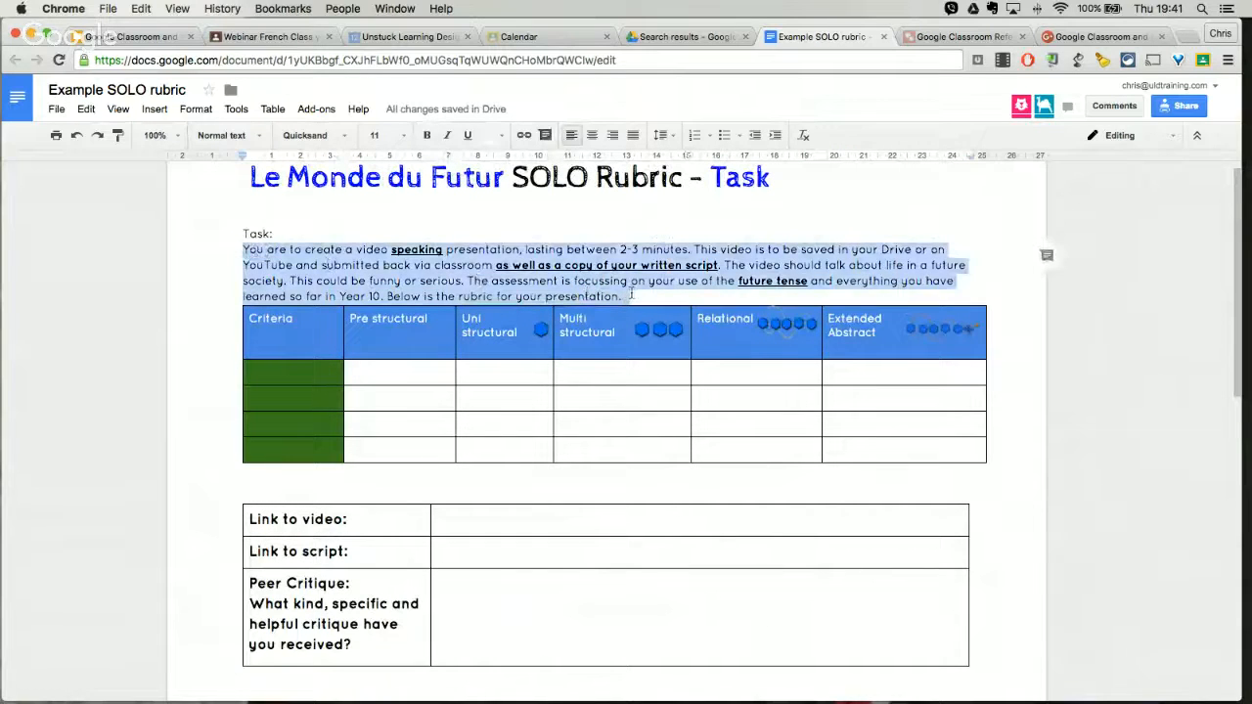
pyautogui.press('BackSpace')
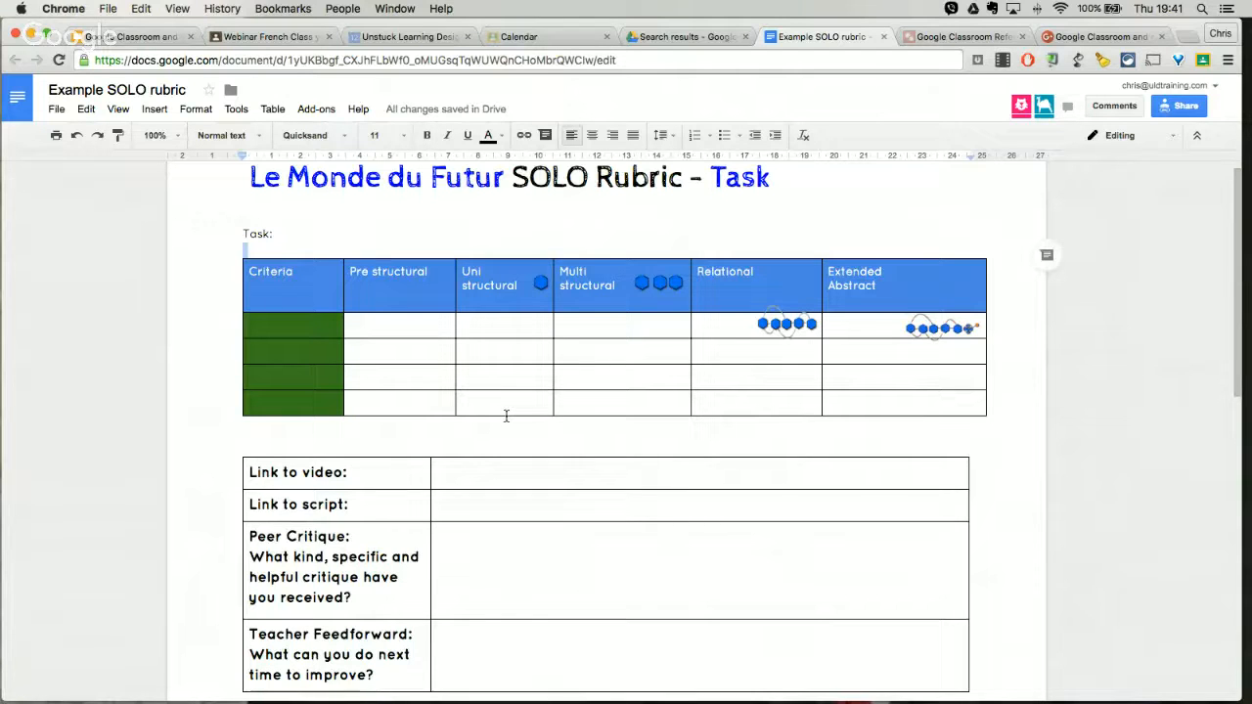
# Step: Undo the deletions of the task description and the rubric's row contents
pyautogui.press('super+z')
pyautogui.press('super+z')
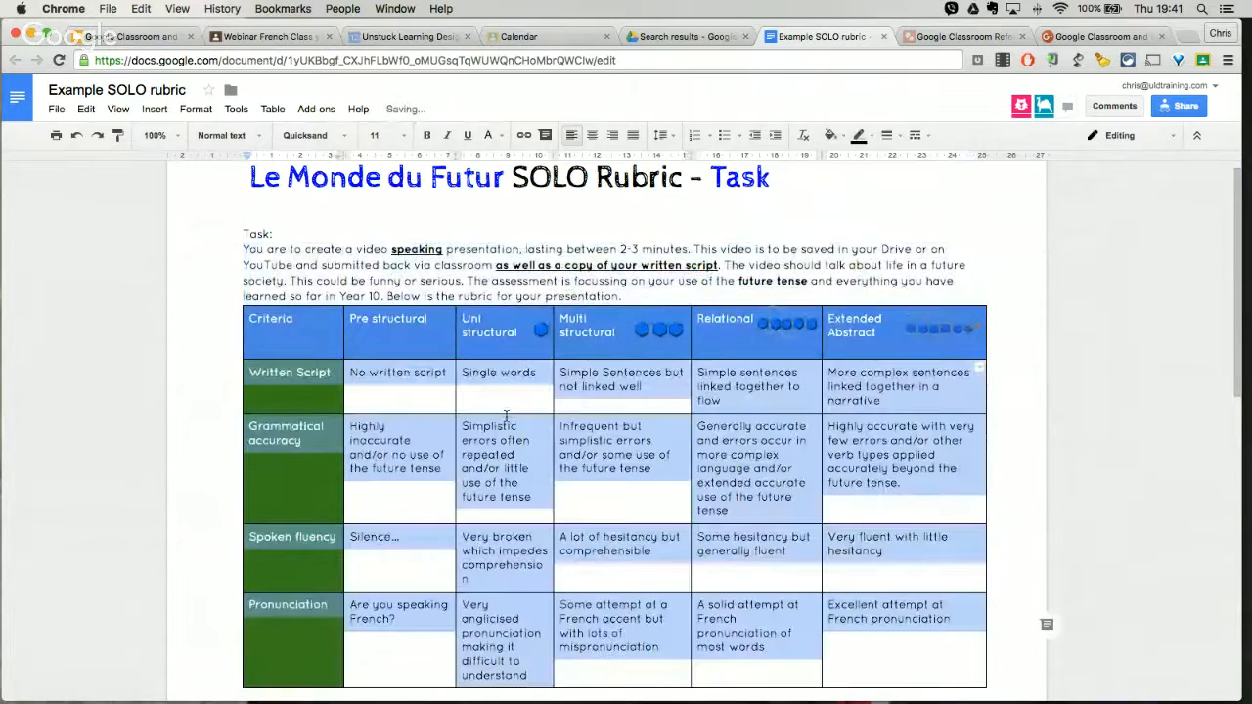
pyautogui.click(1009, 571)
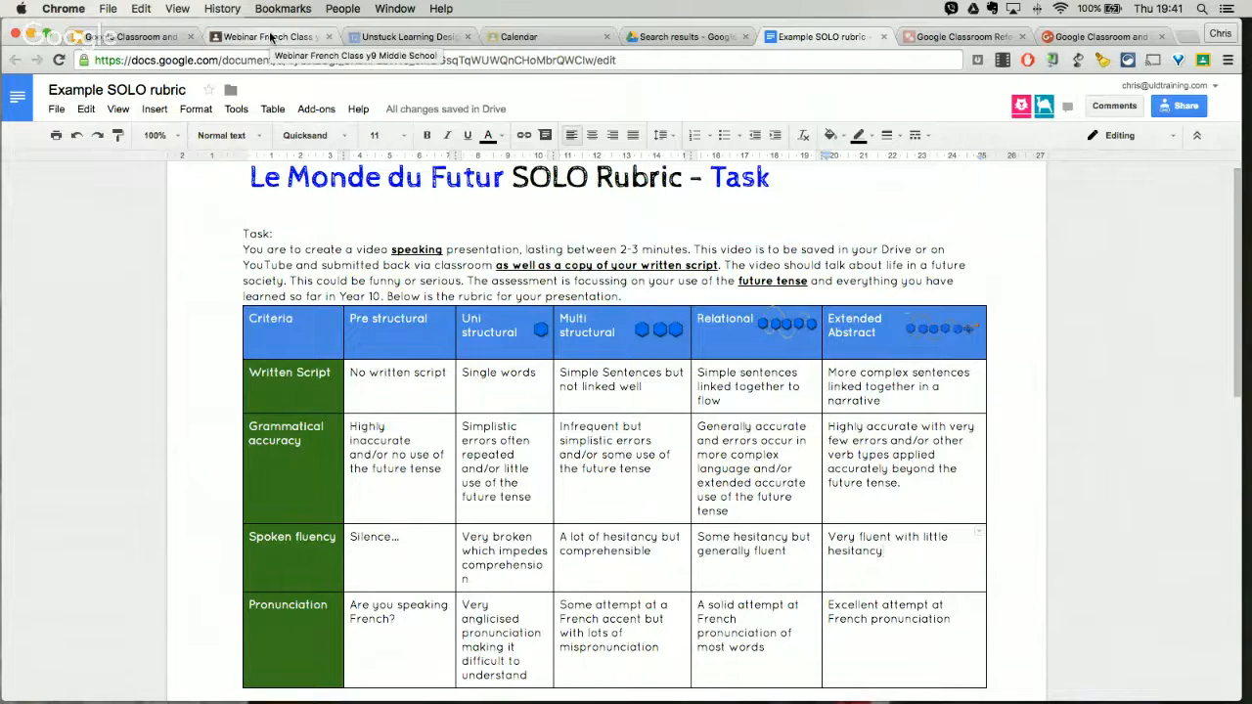
# Step: Show "The process" slide in the assessment workflows presentation and switch to the Webinar French Class stream in Google Classroom
pyautogui.click(128, 36)
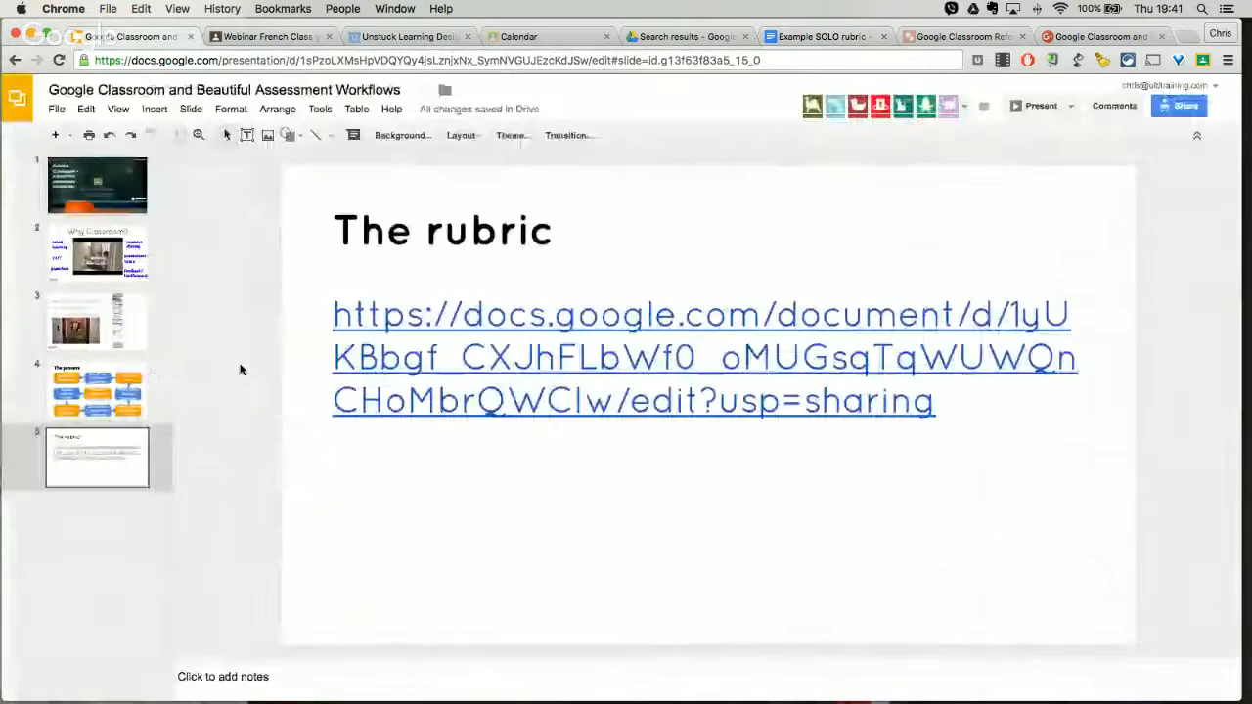
pyautogui.click(145, 368)
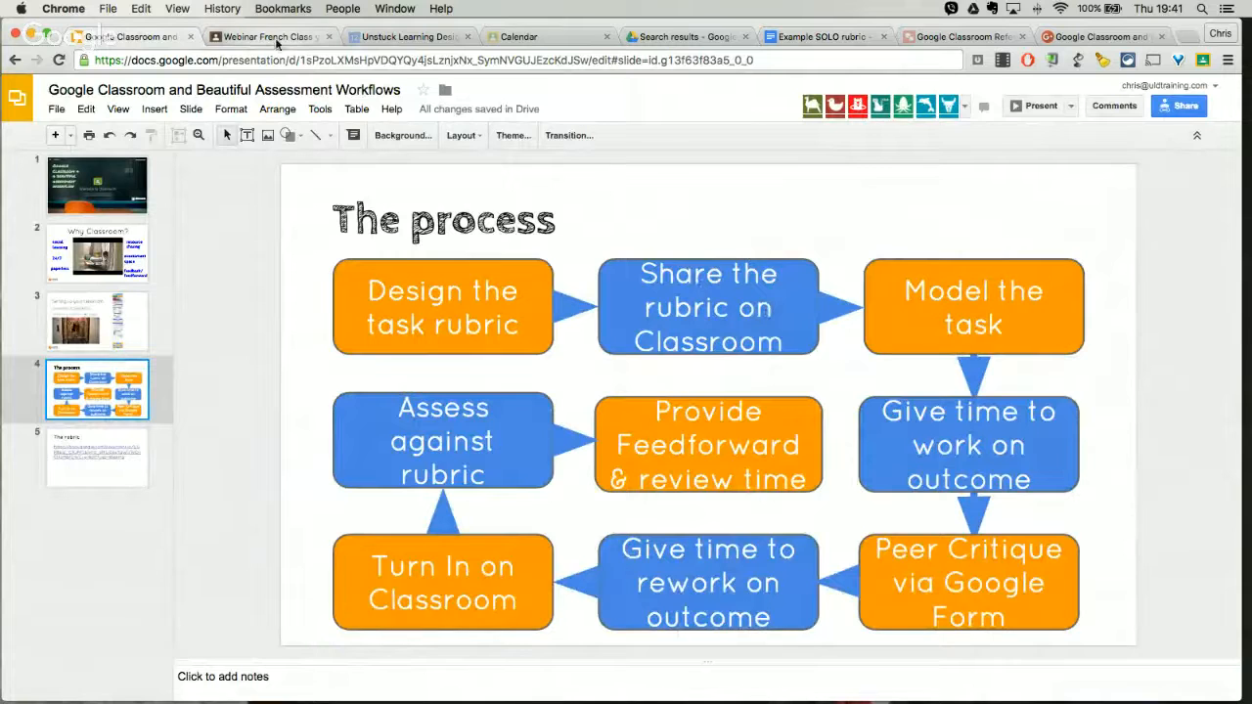
pyautogui.click(269, 37)
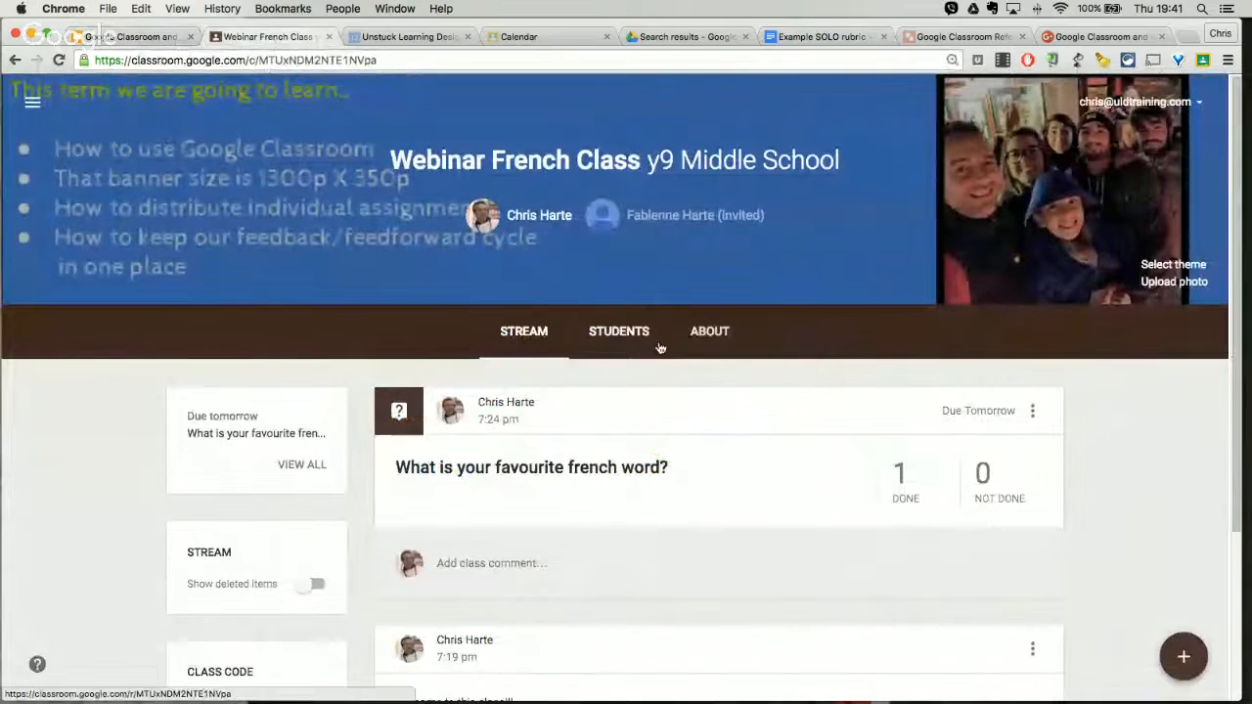
pyautogui.scroll(-1, 1098, 506)
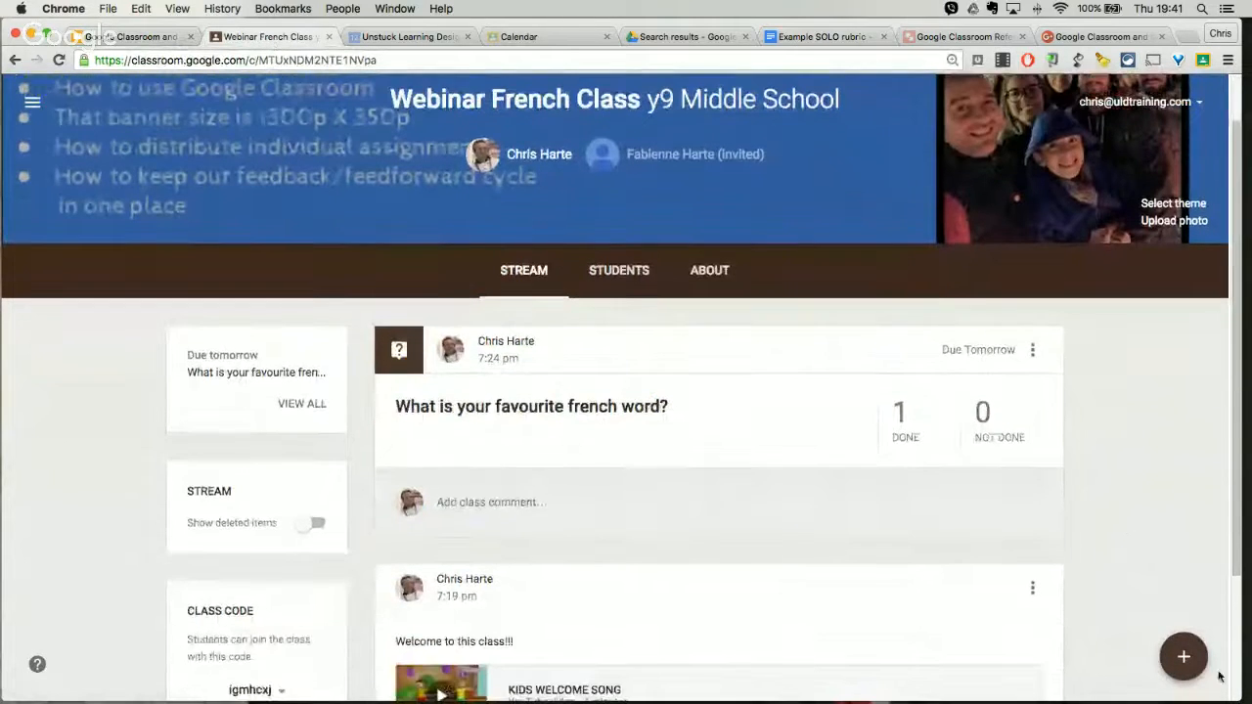
# Step: Start a new assignment in the class stream titled "Le Monde du futur"
pyautogui.moveTo(1185, 662)
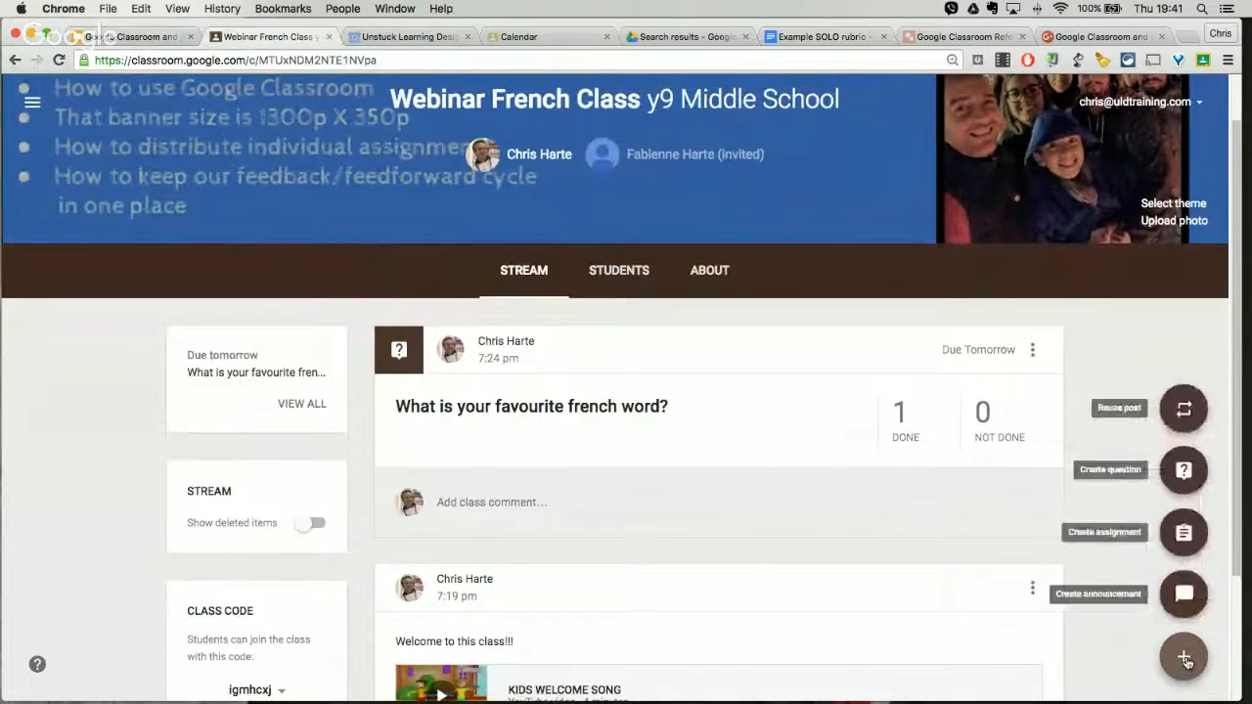
pyautogui.click(1185, 535)
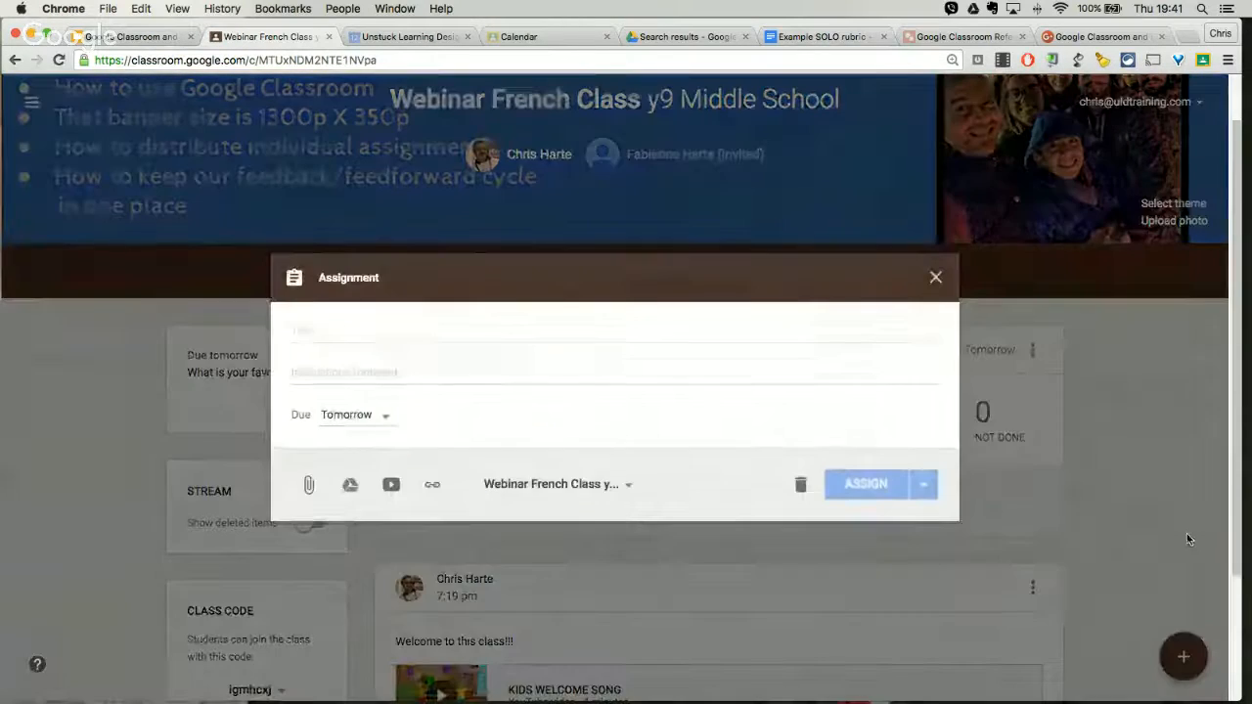
pyautogui.click(511, 330)
pyautogui.write('Le Mo')
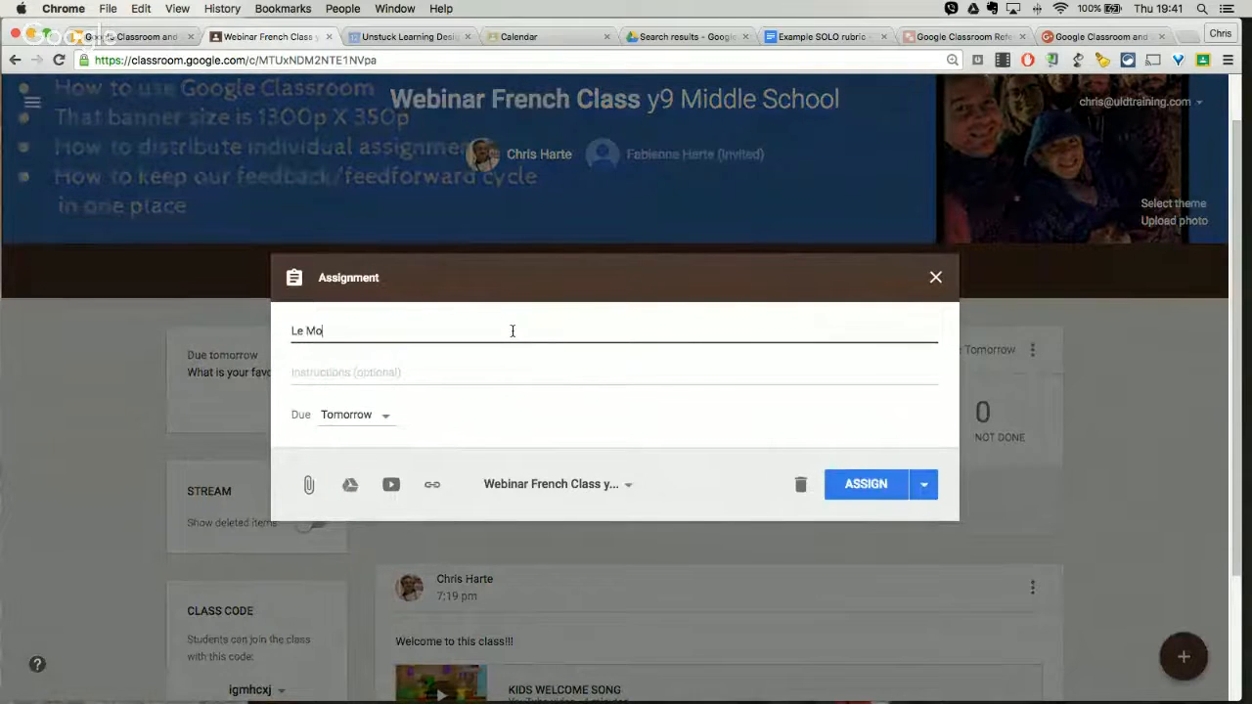
pyautogui.write('nde du futur')
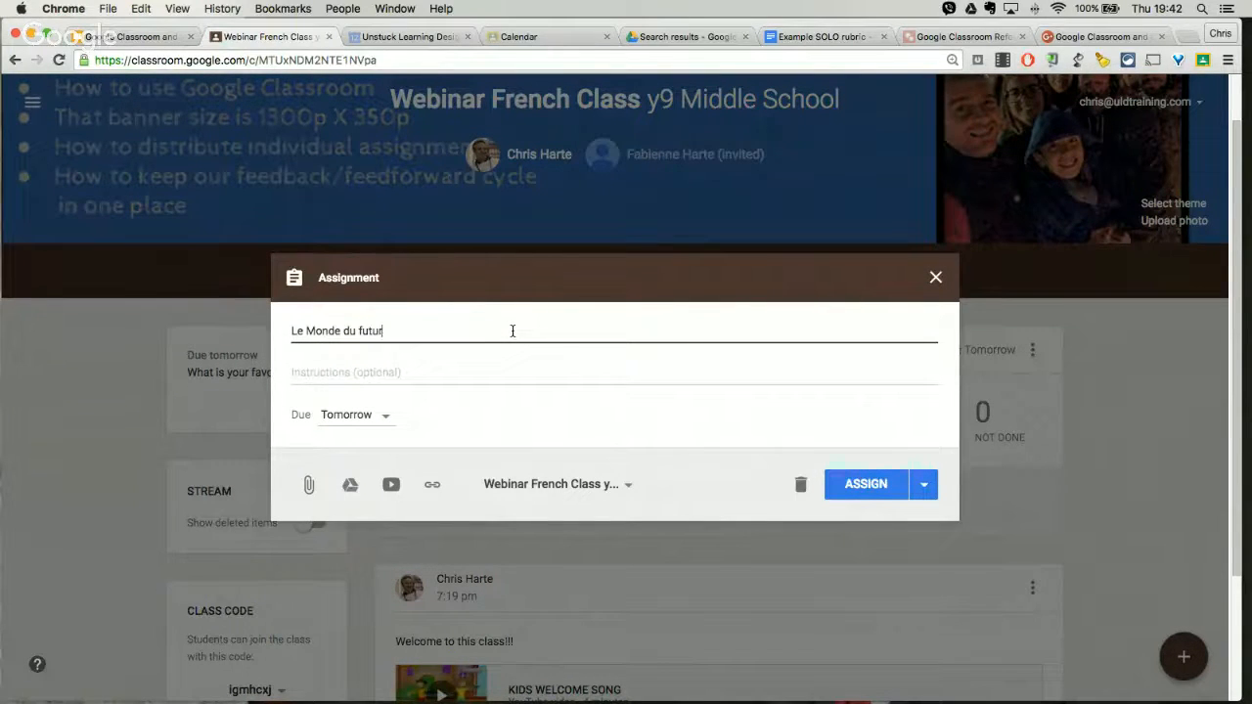
pyautogui.press('Tab')
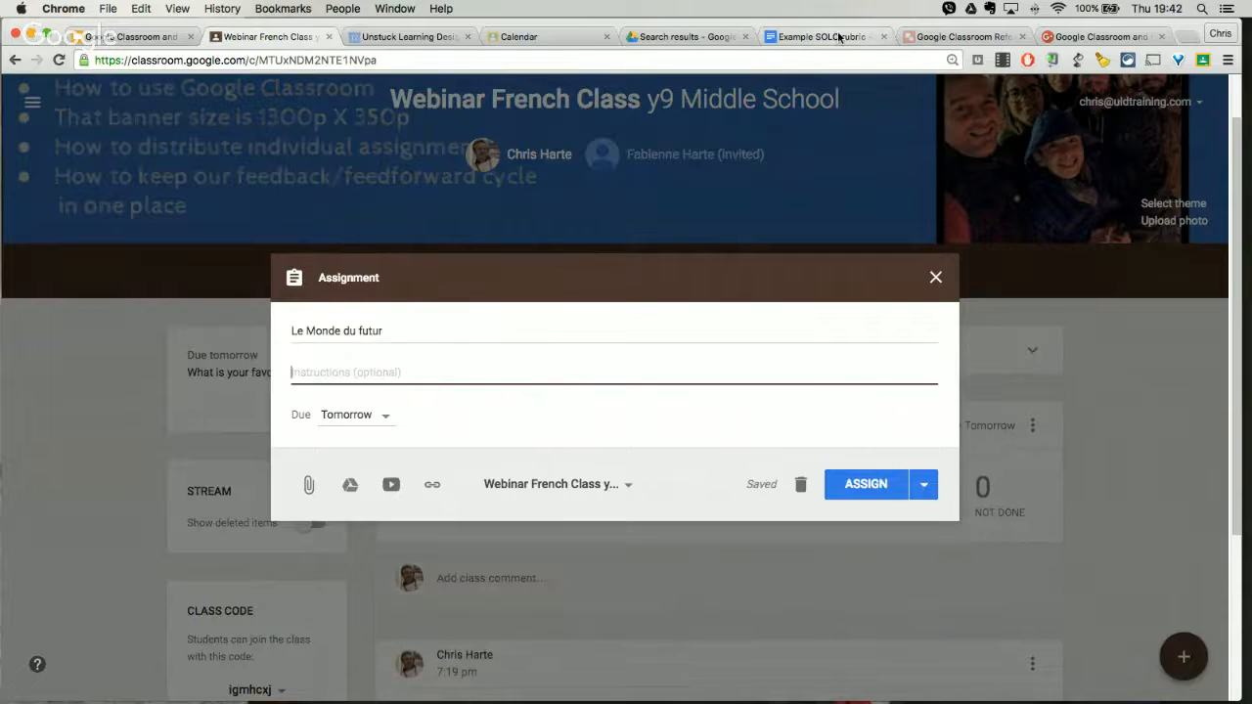
# Step: Copy the task description paragraph from the Example SOLO rubric document into the assignment's instructions
pyautogui.click(829, 36)
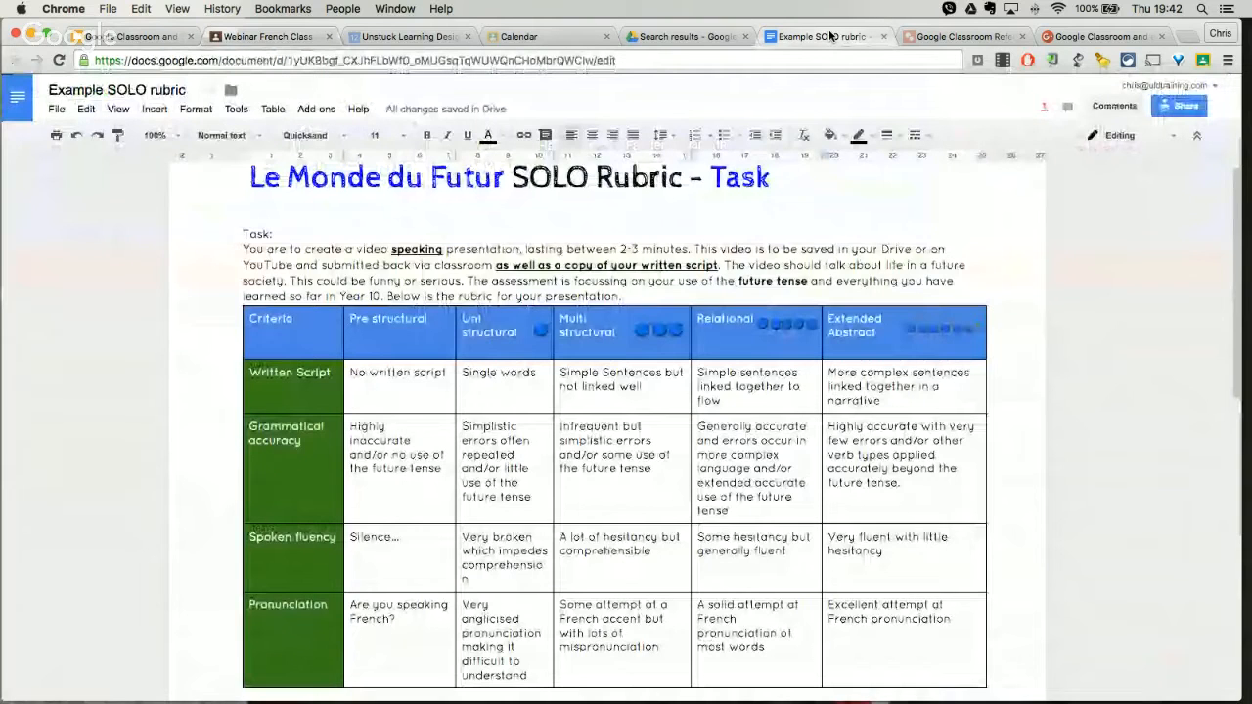
pyautogui.moveTo(242, 250); pyautogui.dragTo(856, 287)
pyautogui.press('super+c')
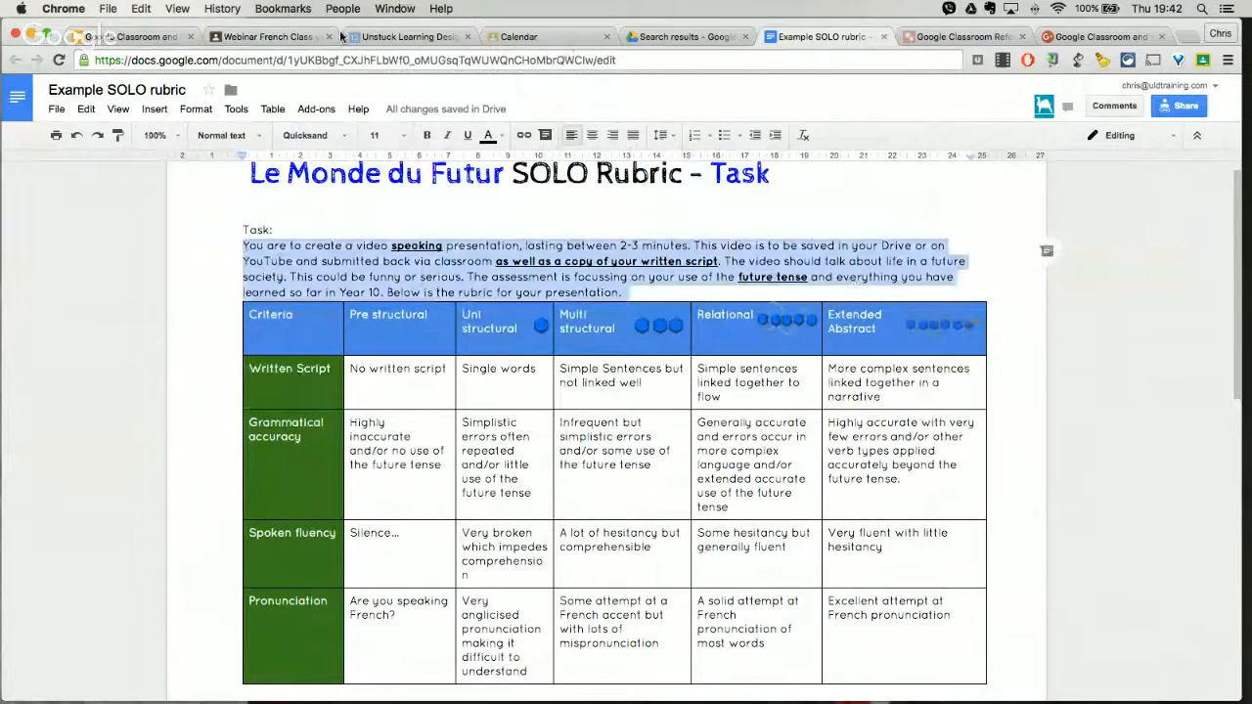
pyautogui.click(269, 36)
pyautogui.press('super+v')
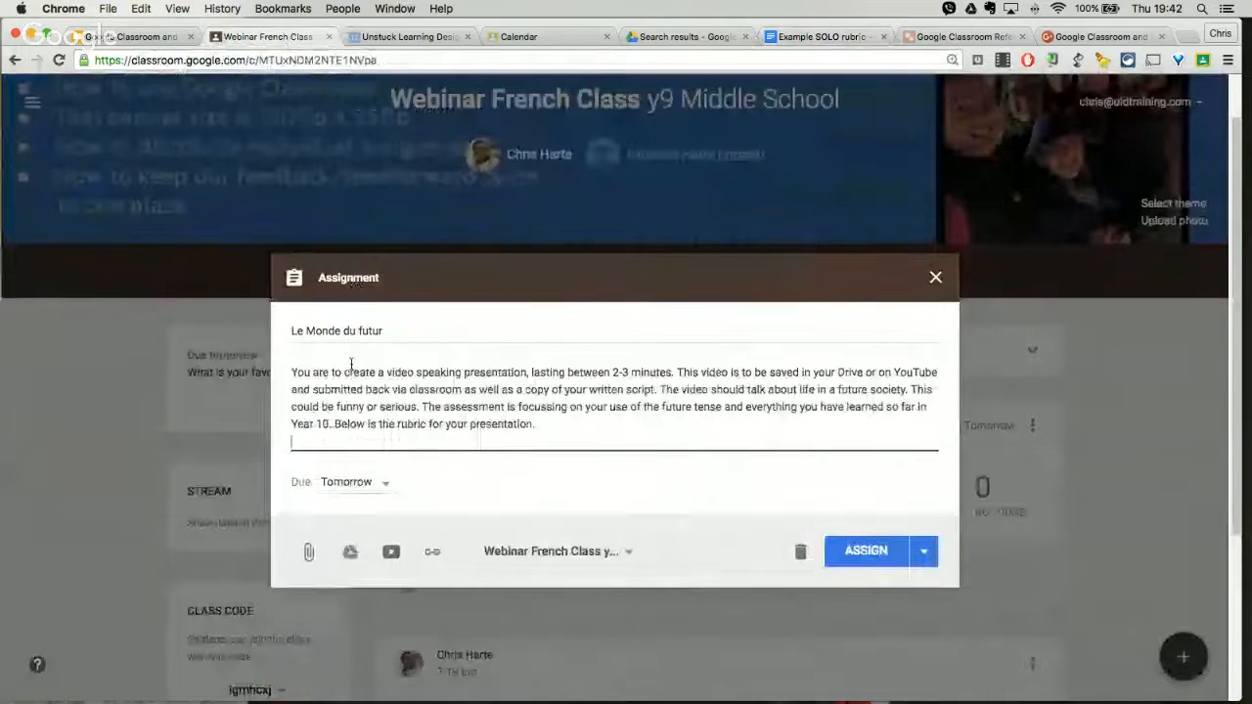
# Step: Set the assignment's due date to 13 May 2016 and its due time to 11:59 pm
pyautogui.click(386, 489)
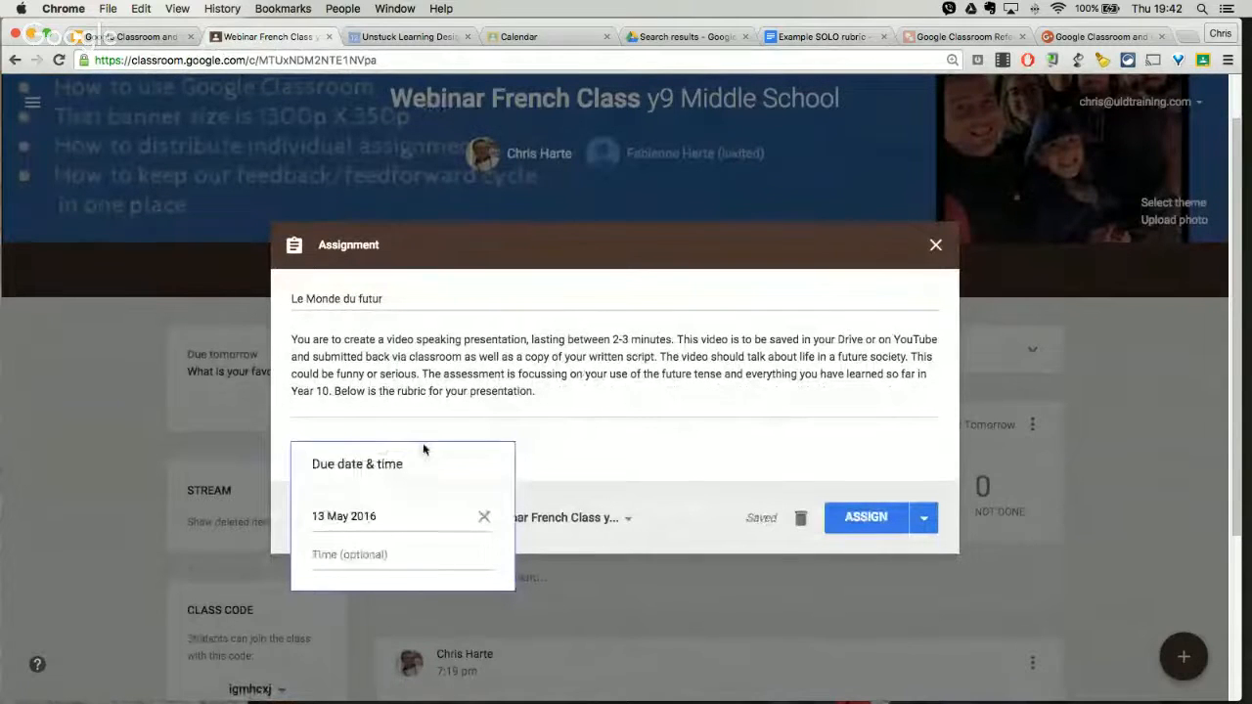
pyautogui.doubleClick(585, 245)
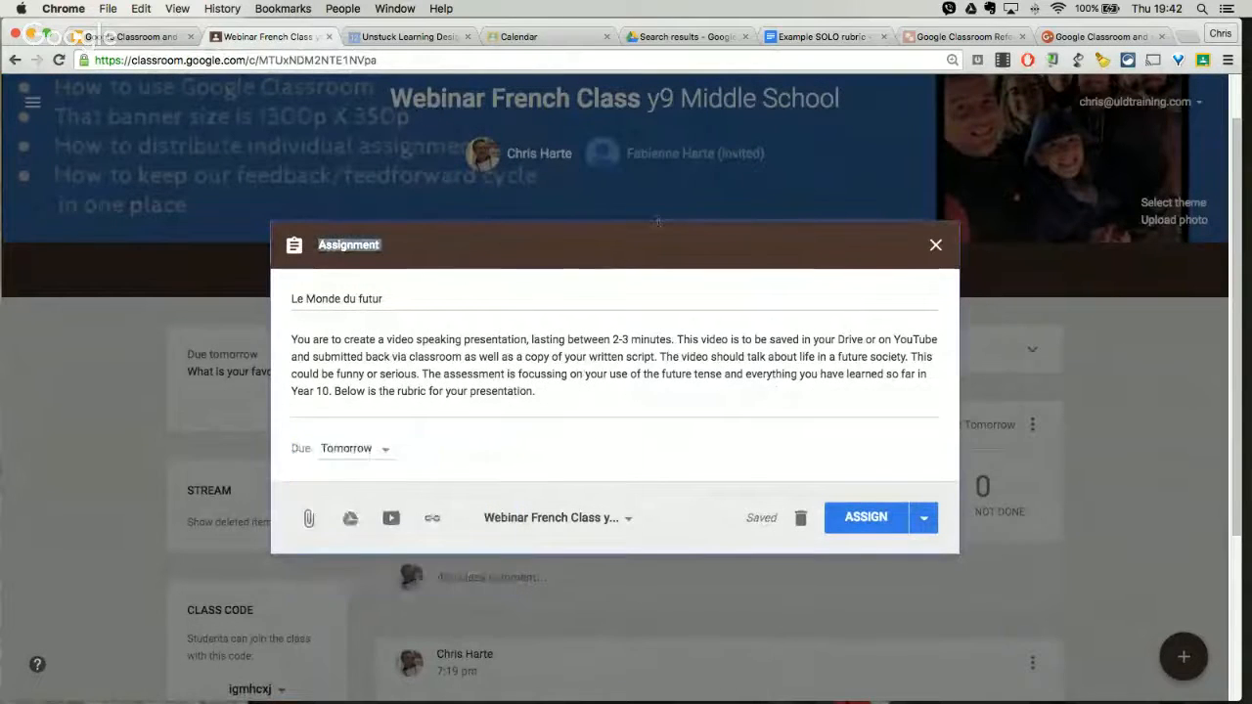
pyautogui.click(381, 449)
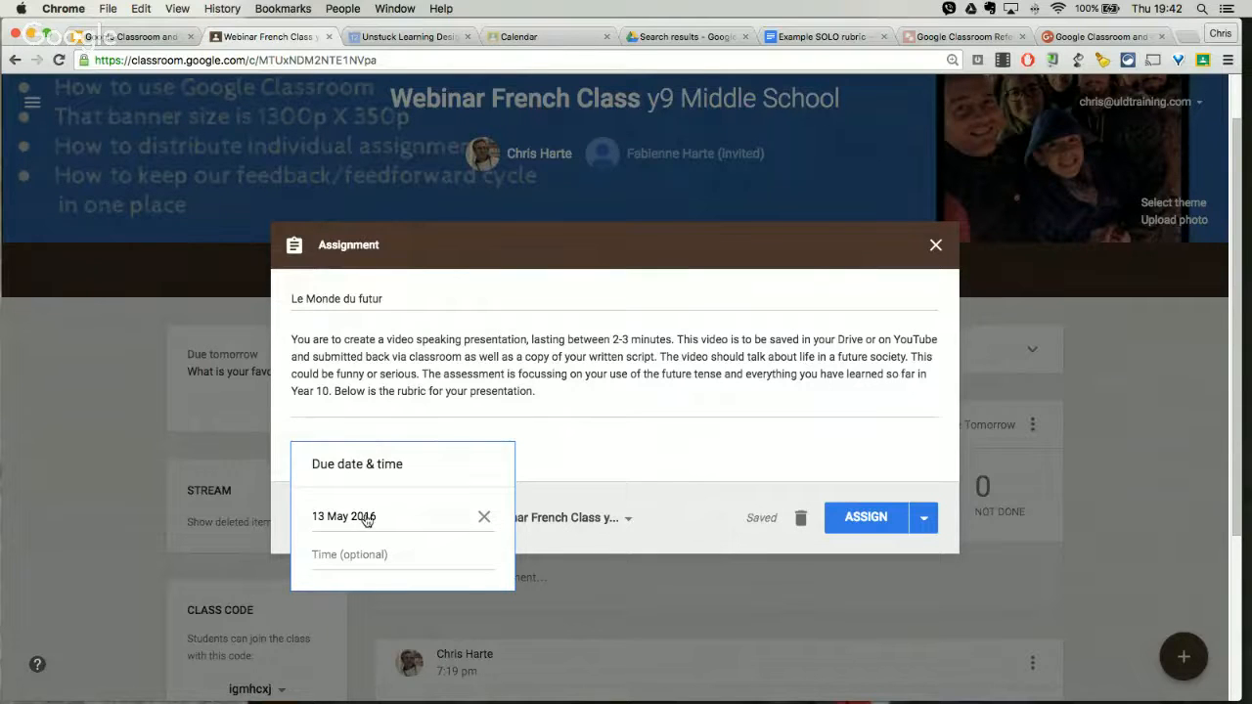
pyautogui.click(396, 518)
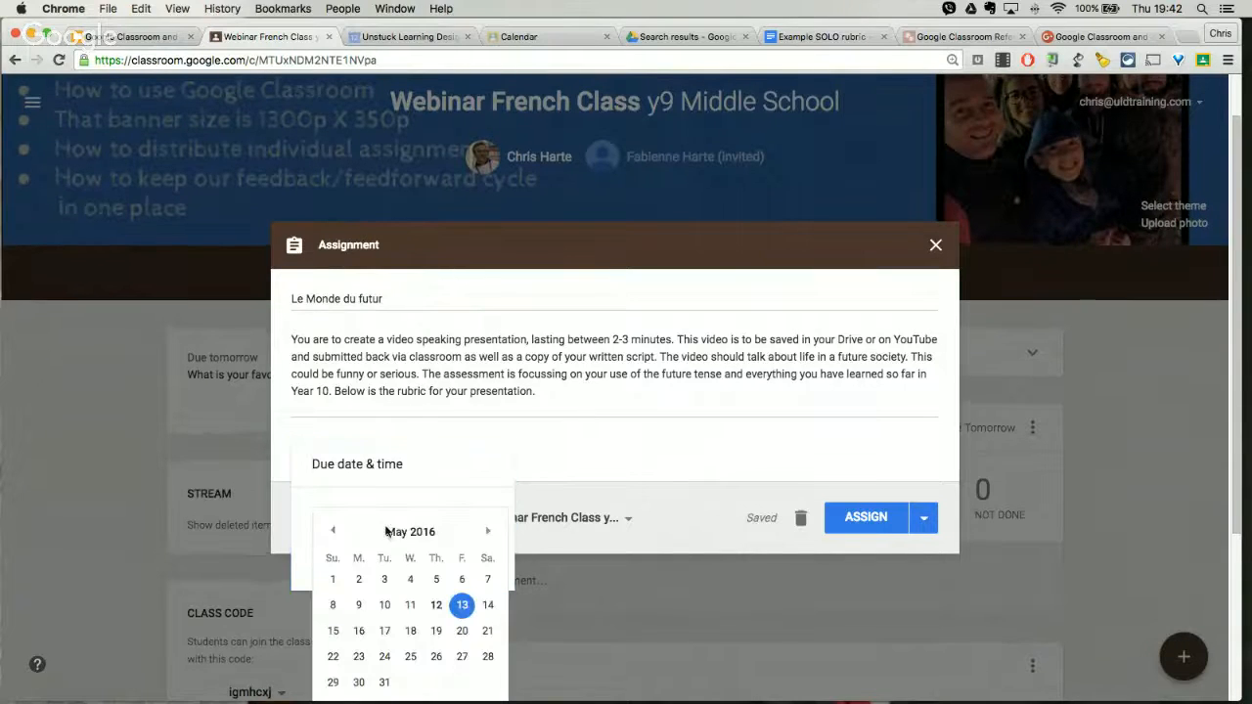
pyautogui.click(458, 603)
pyautogui.click(385, 559)
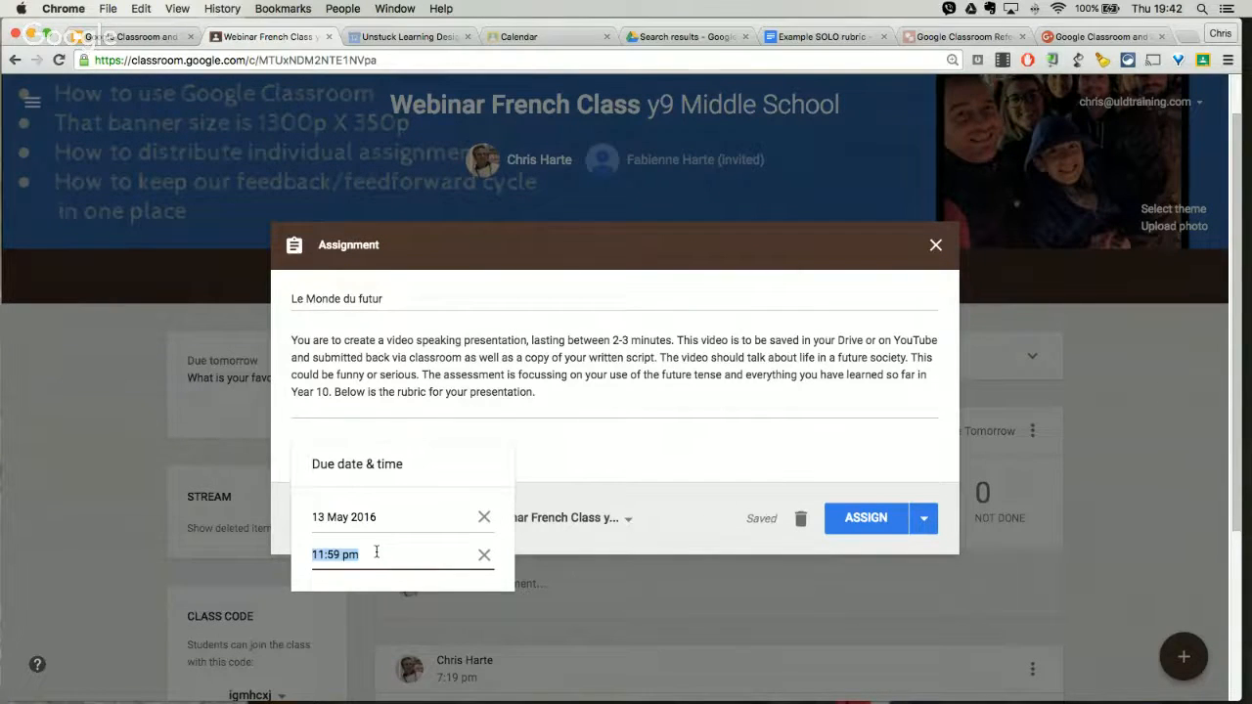
pyautogui.click(359, 555)
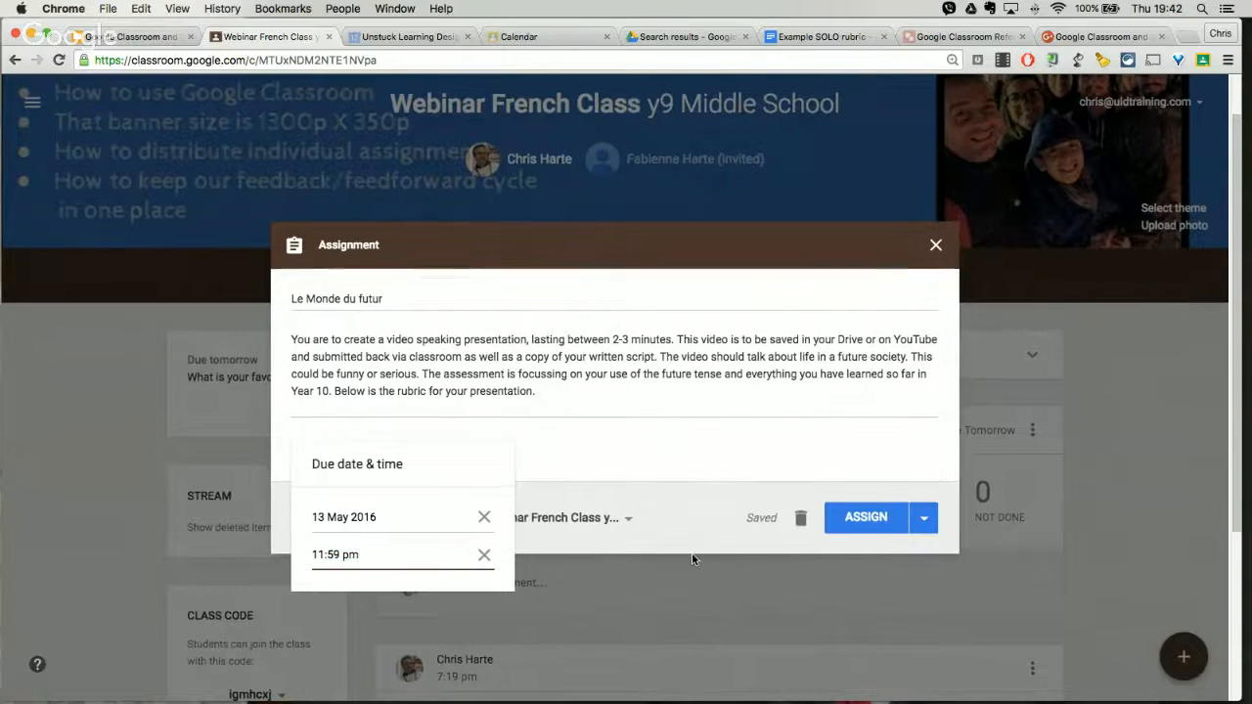
pyautogui.click(695, 450)
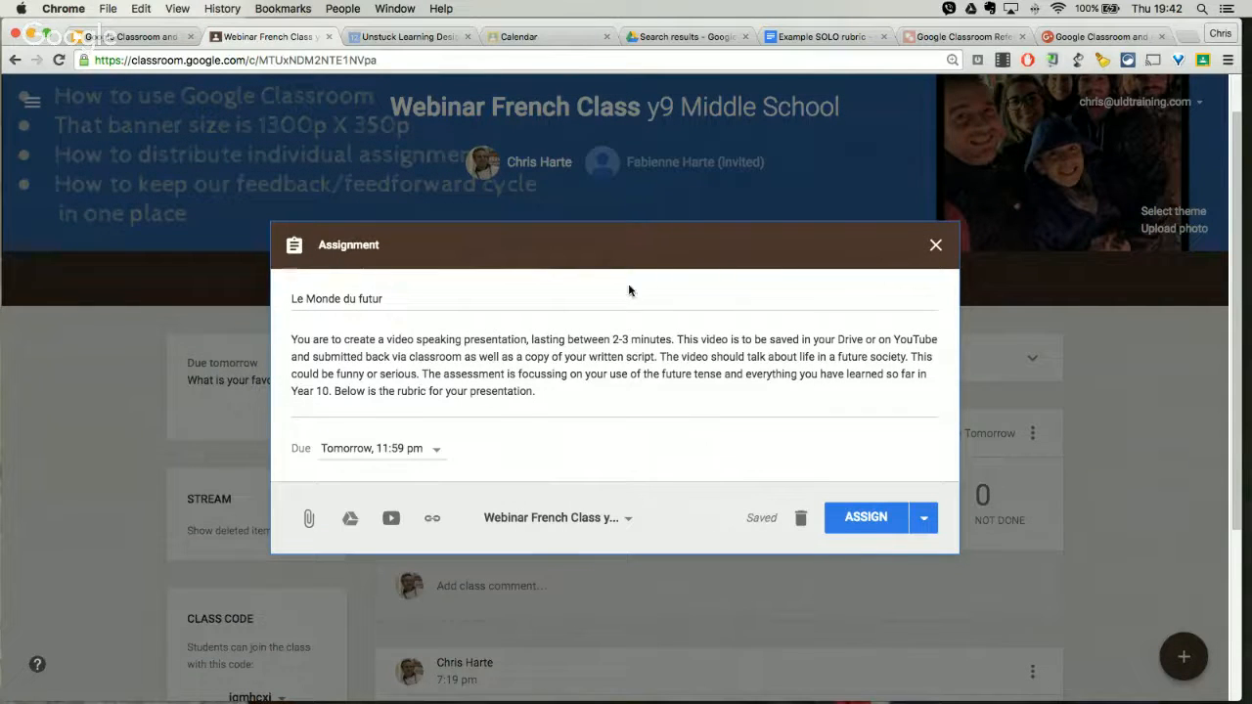
# Step: Check the task and rubric table in the Example SOLO rubric document and return to the assignment draft
pyautogui.scroll(-1, 648, 309)
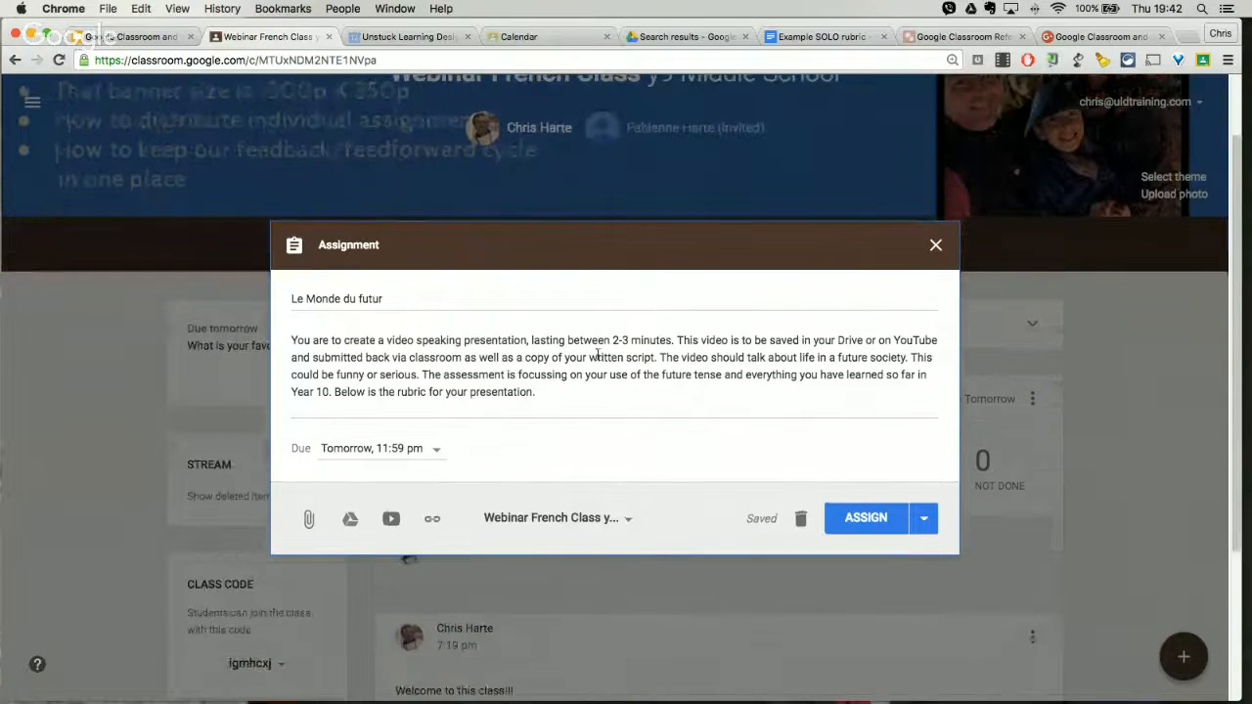
pyautogui.click(792, 39)
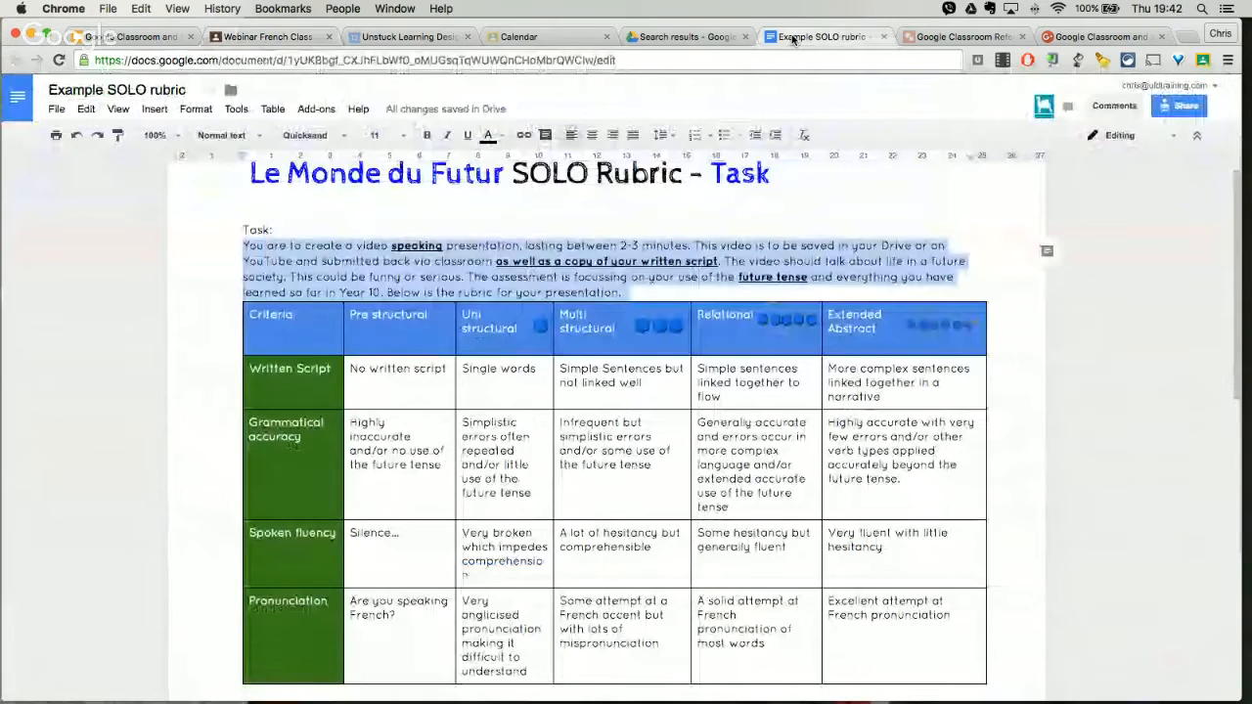
pyautogui.click(807, 219)
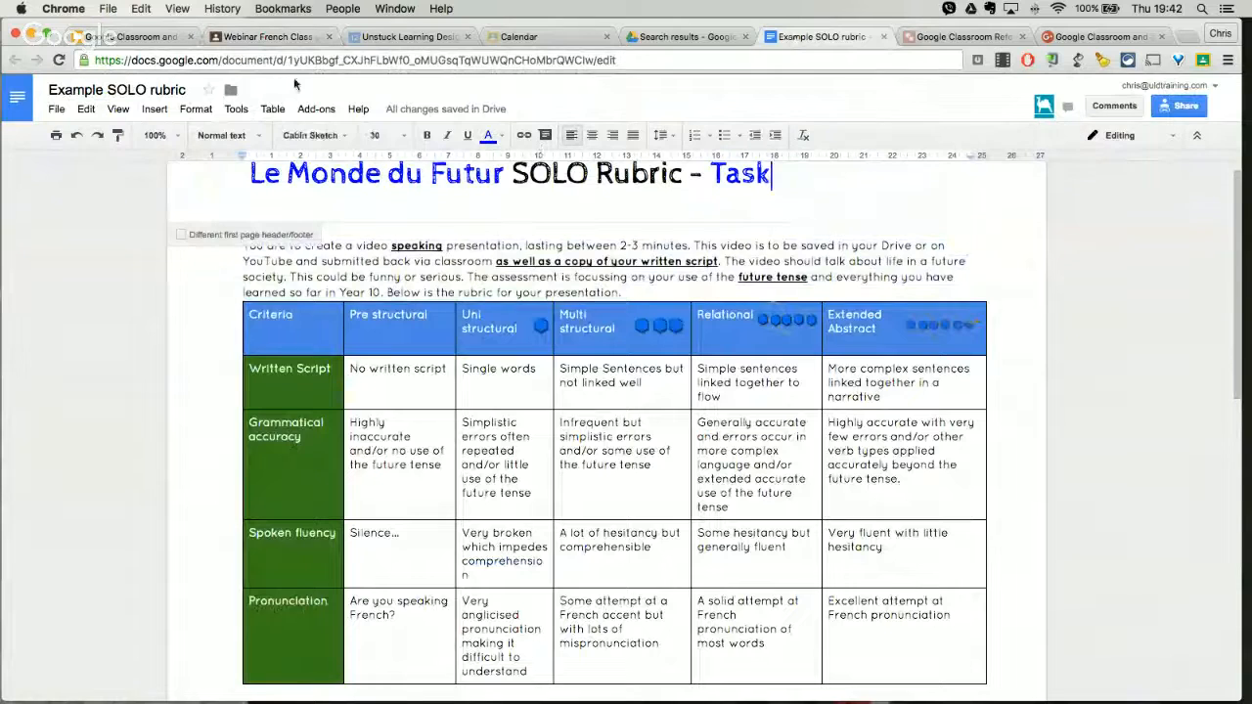
pyautogui.click(266, 37)
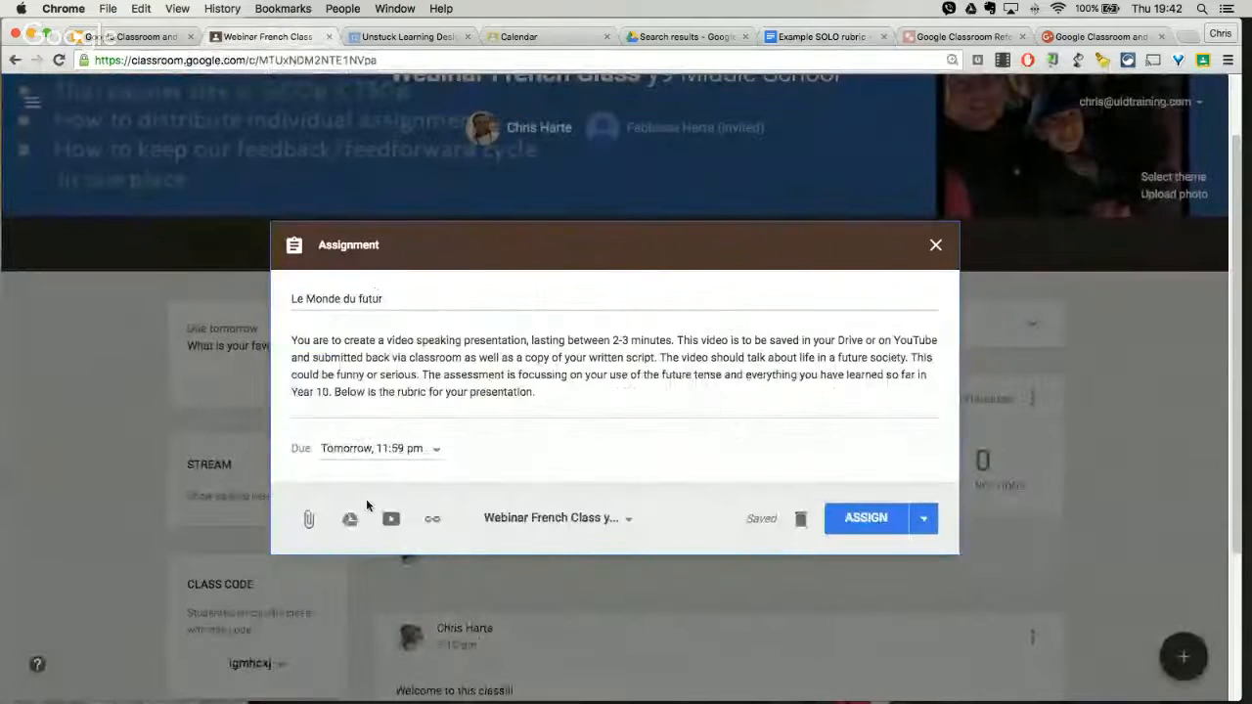
# Step: Search Google Drive for "example solo rubric" and attach the Example SOLO rubric document to the assignment
pyautogui.click(350, 521)
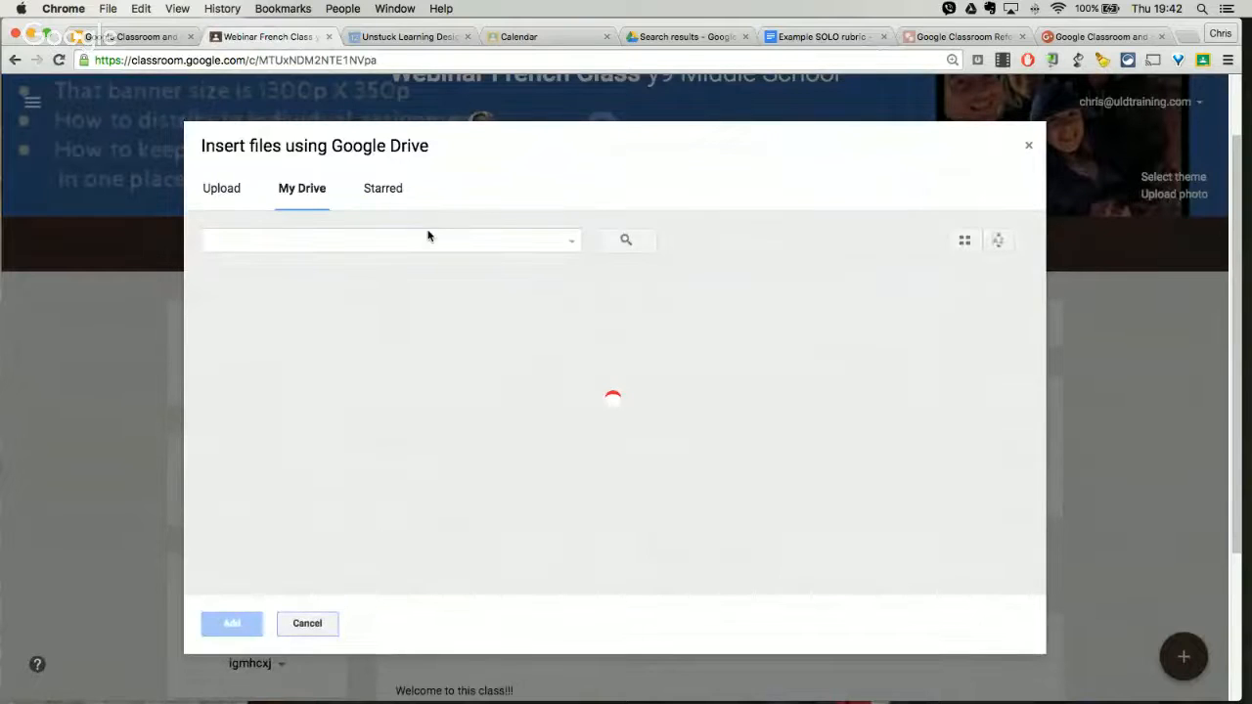
pyautogui.write('example')
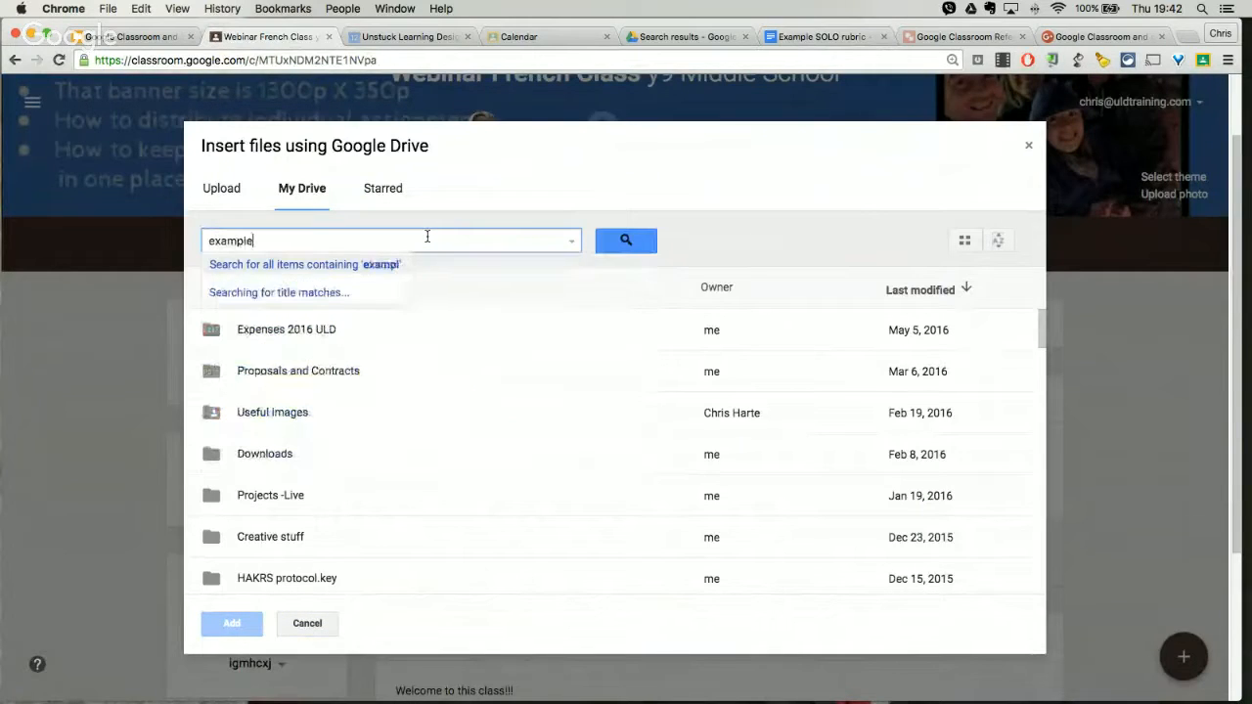
pyautogui.write(' solo ru')
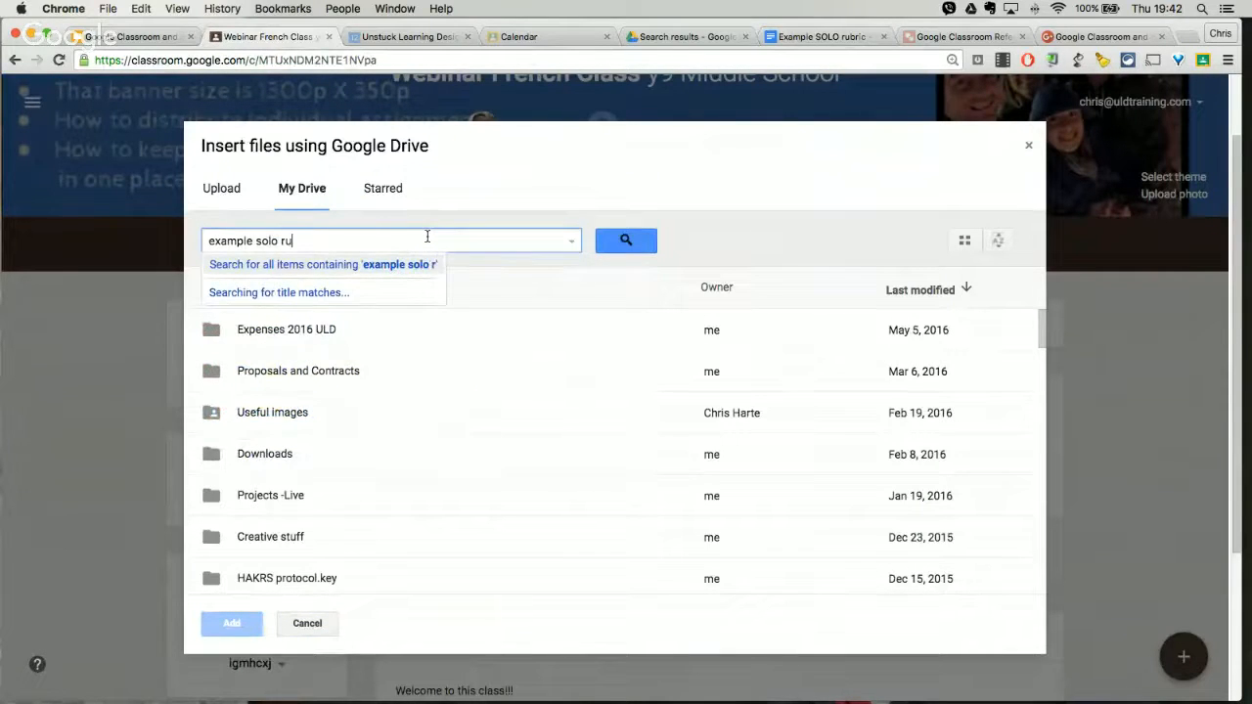
pyautogui.write('bric')
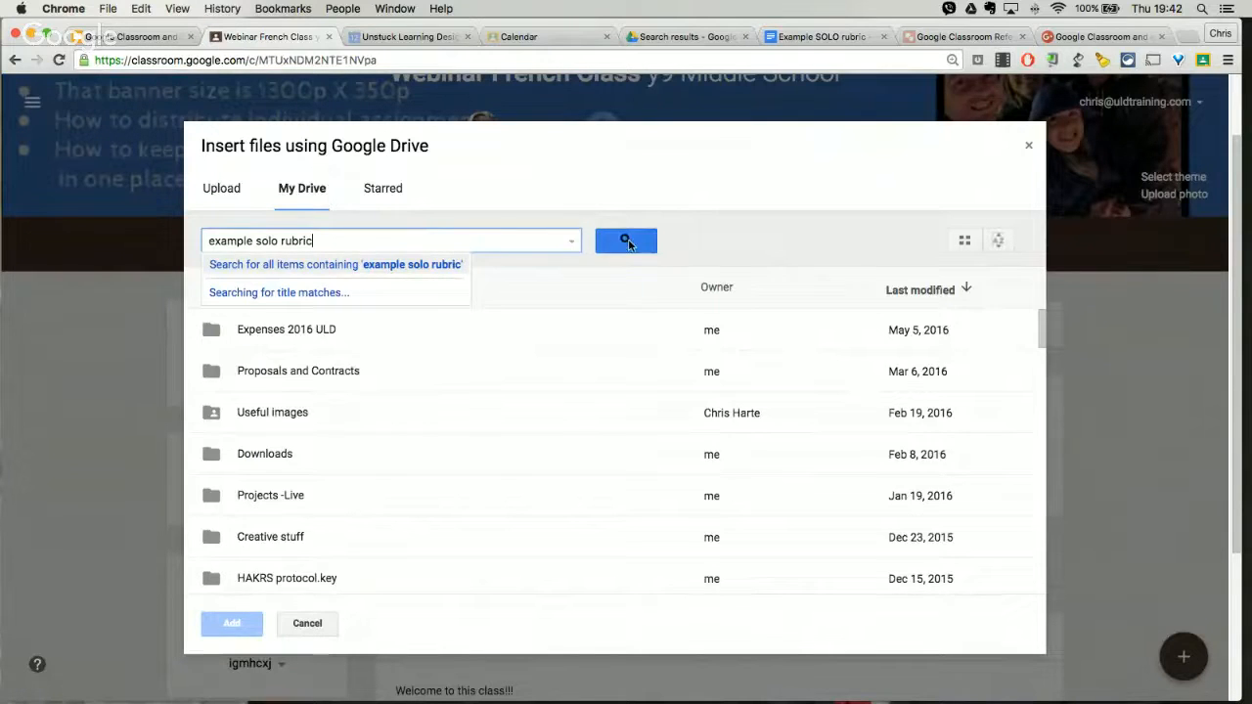
pyautogui.click(626, 242)
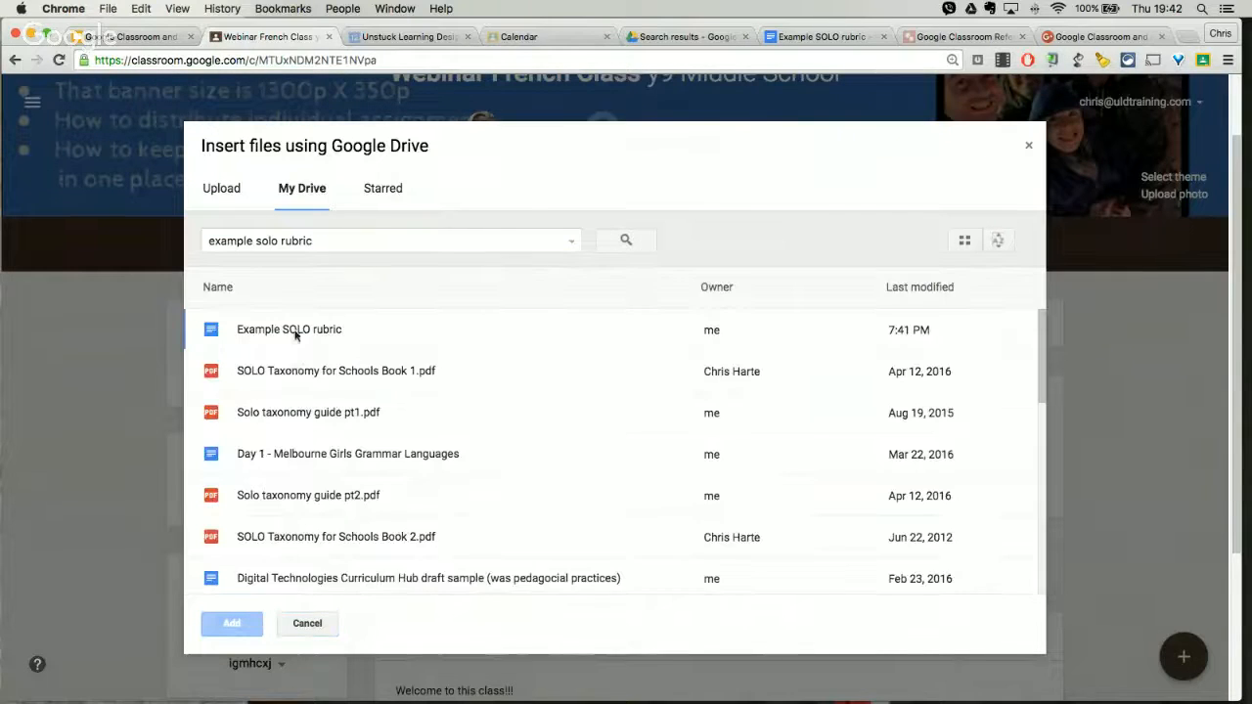
pyautogui.click(295, 334)
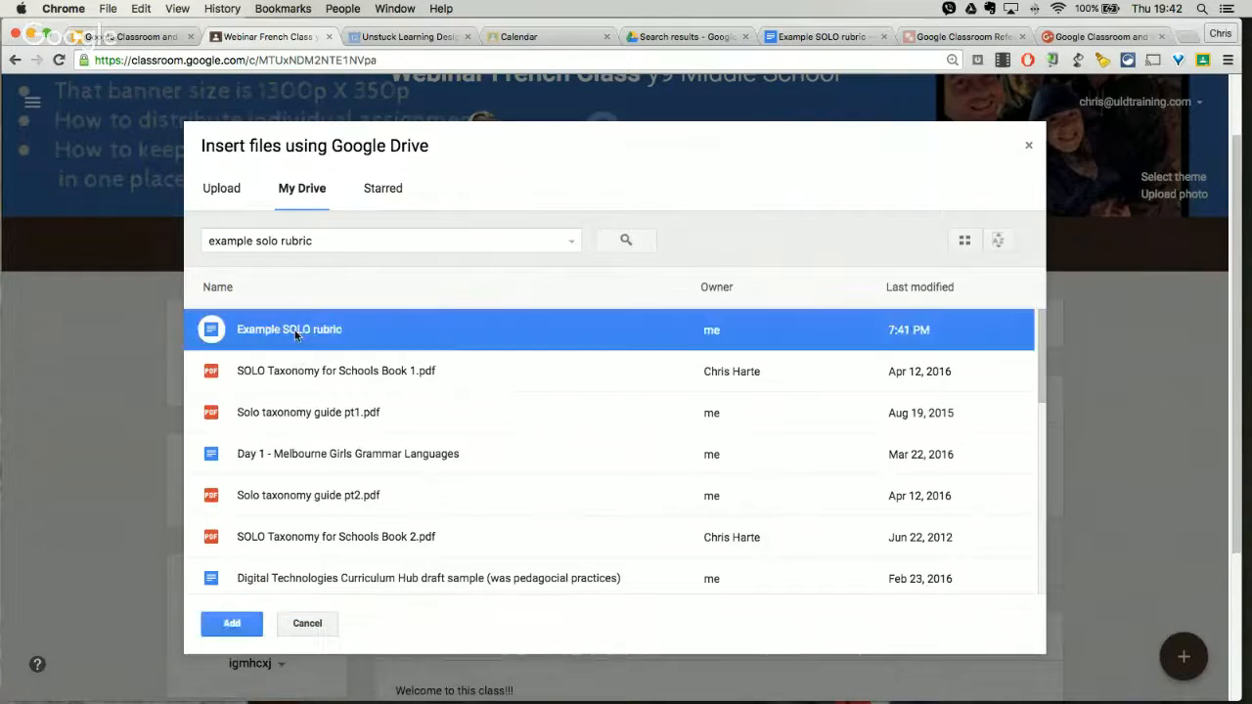
pyautogui.click(821, 37)
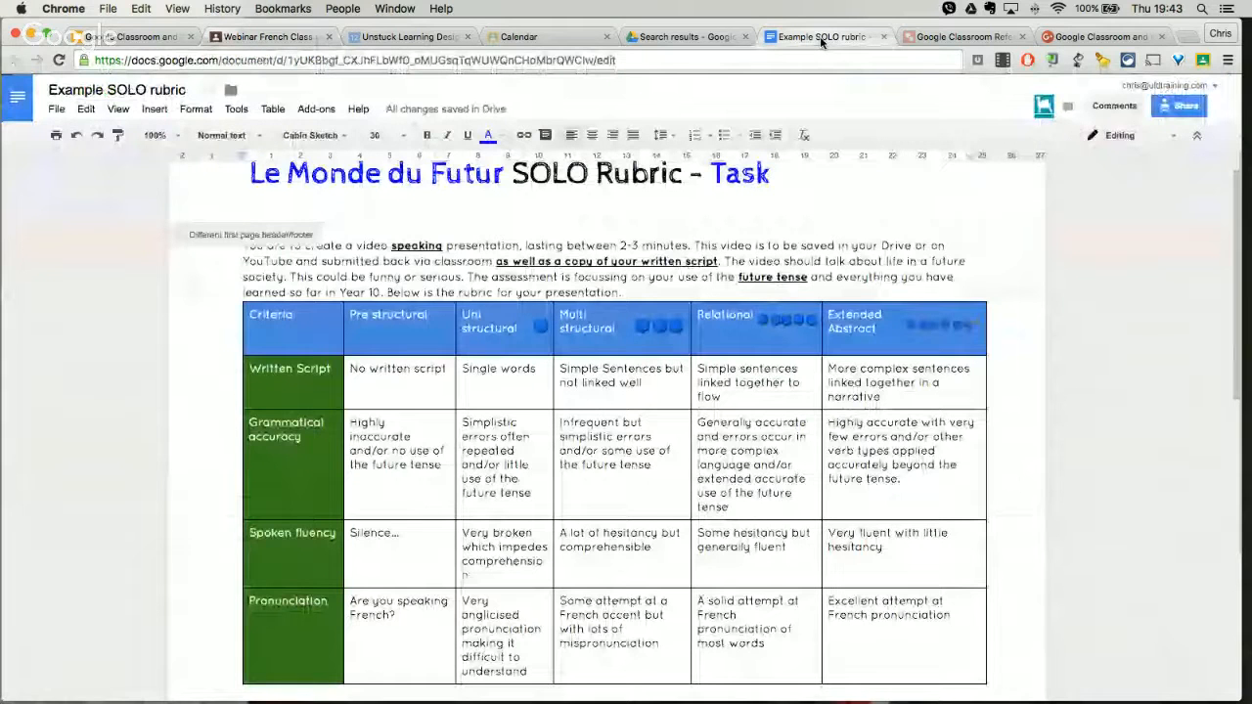
pyautogui.click(271, 44)
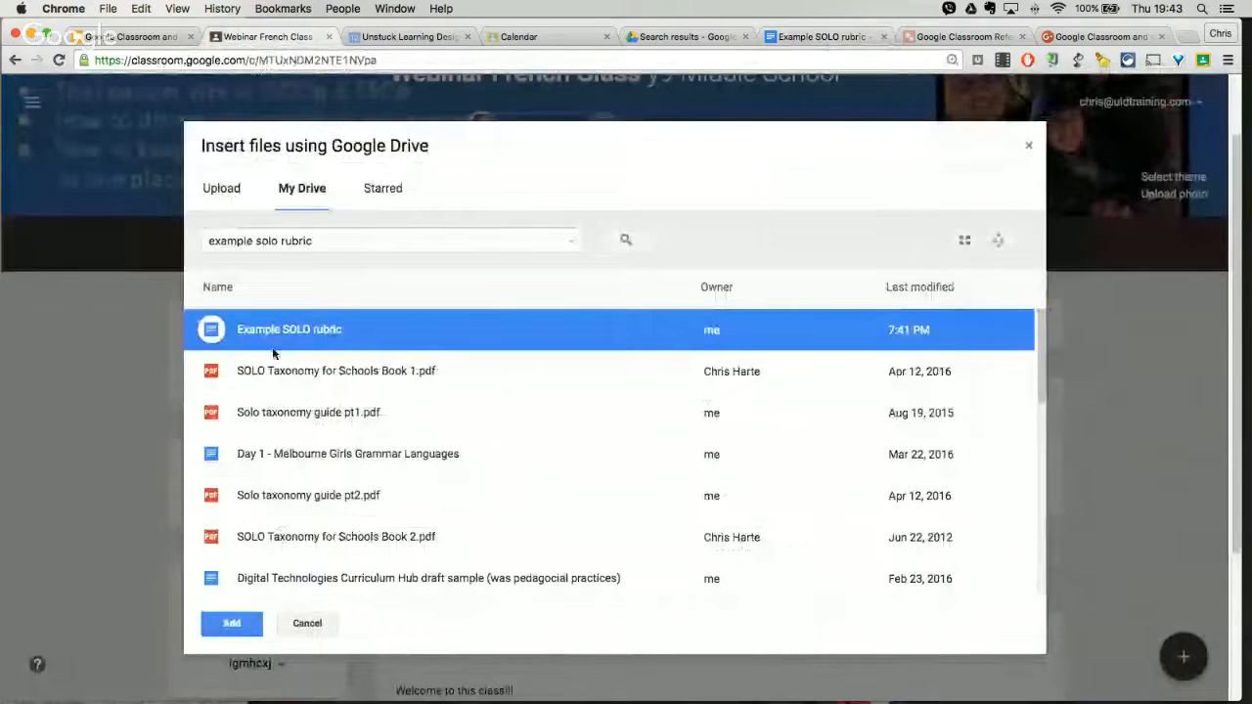
pyautogui.click(232, 623)
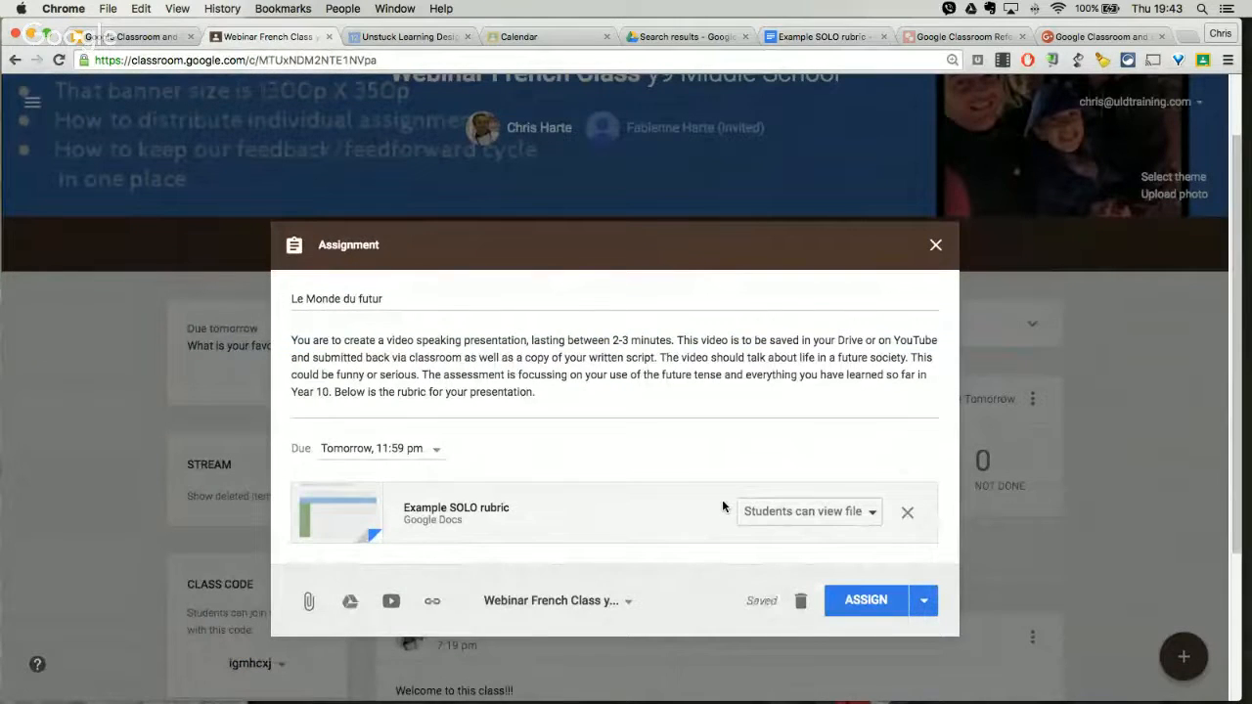
# Step: Set the attached rubric to make a copy for each student and assign the work to the class
pyautogui.click(871, 512)
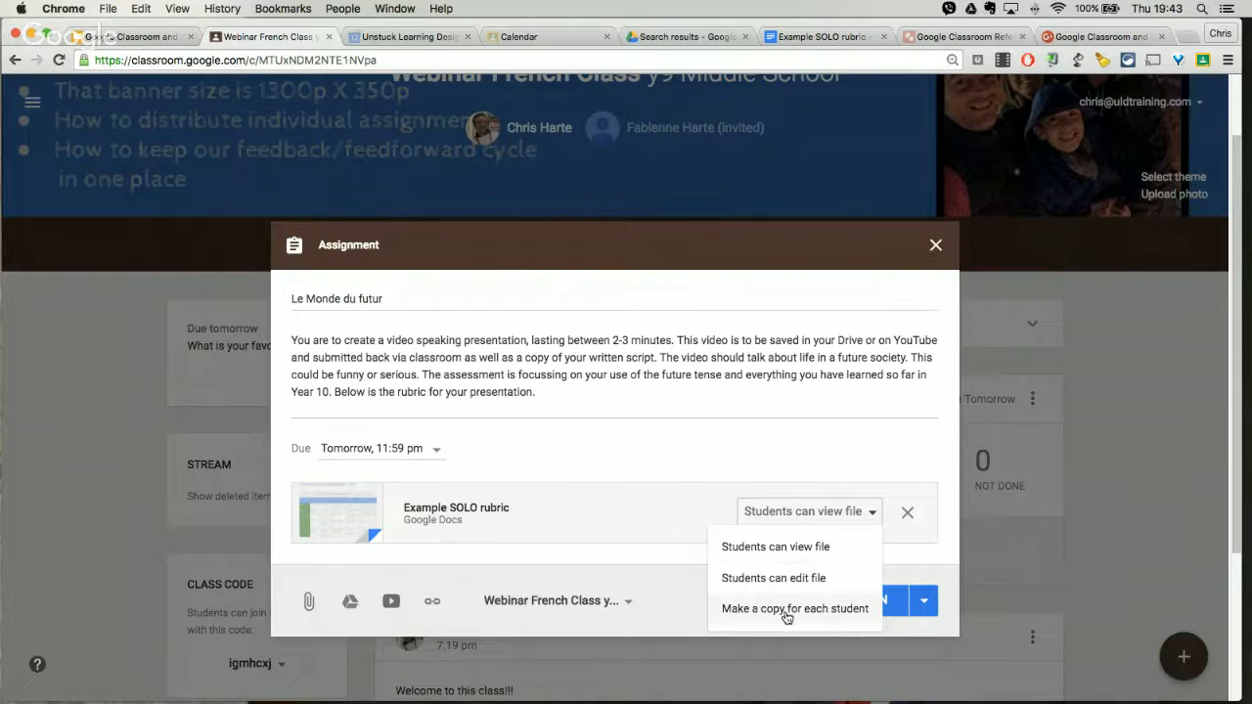
pyautogui.click(786, 610)
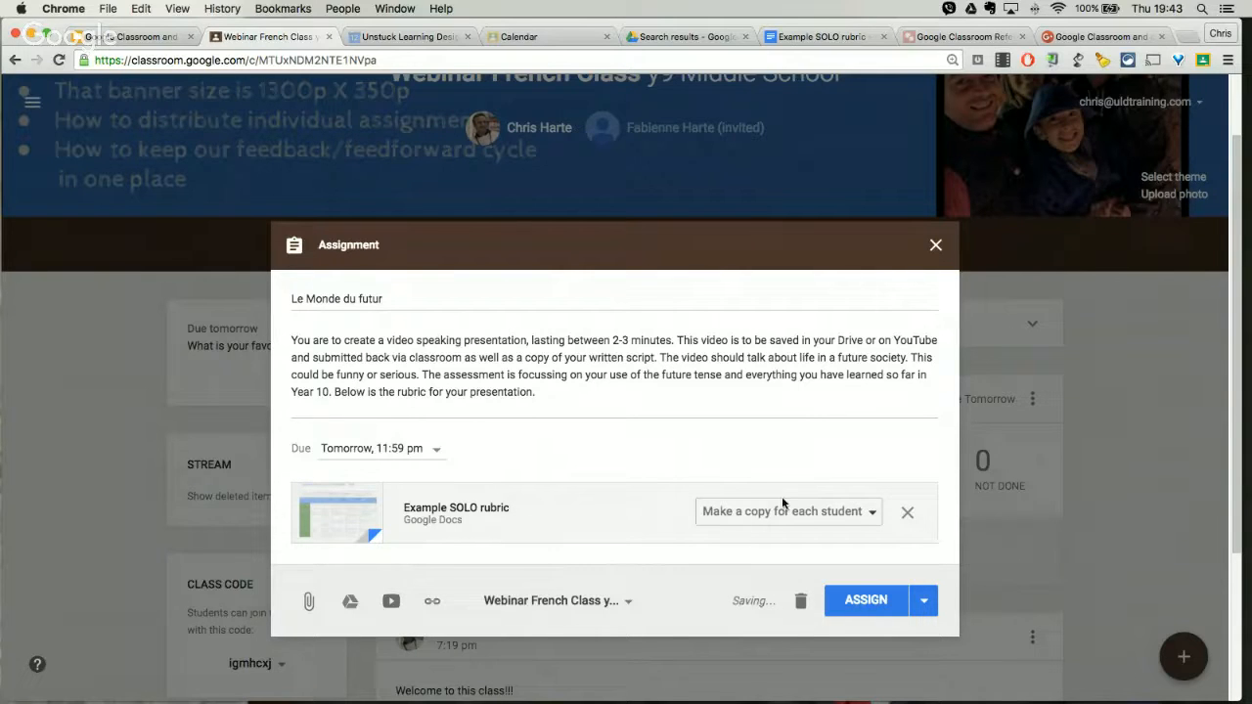
pyautogui.click(925, 601)
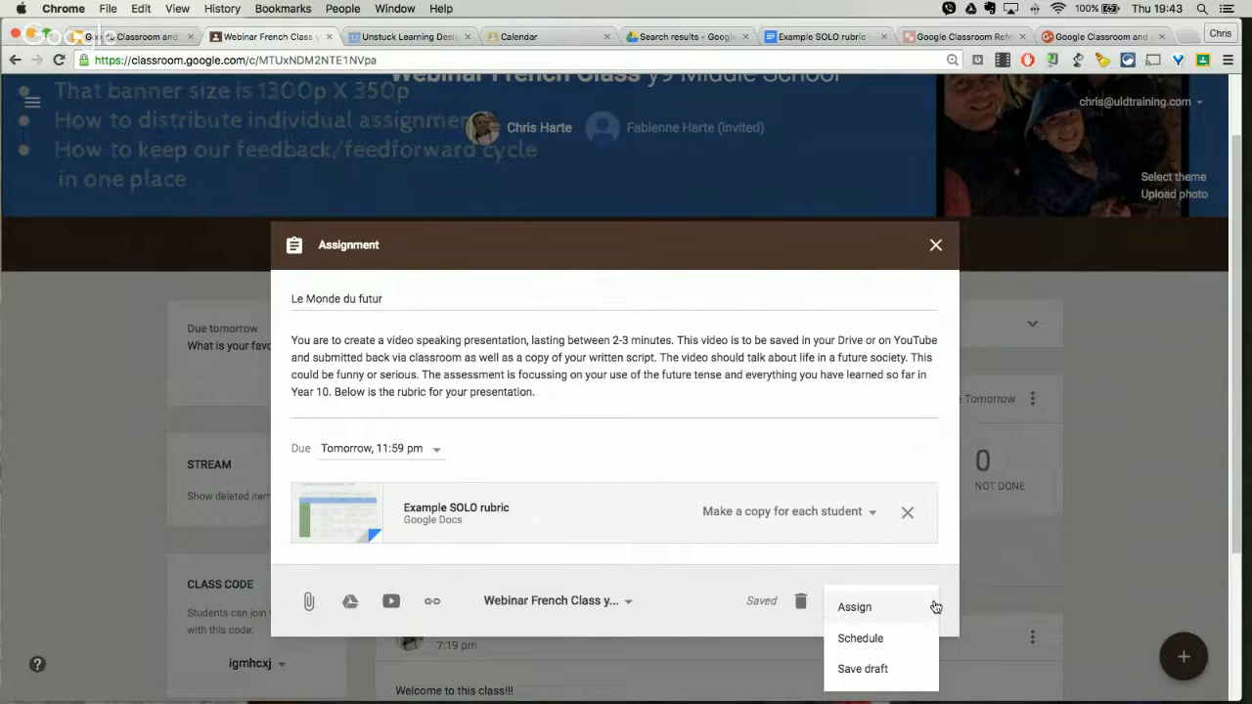
pyautogui.click(1231, 454)
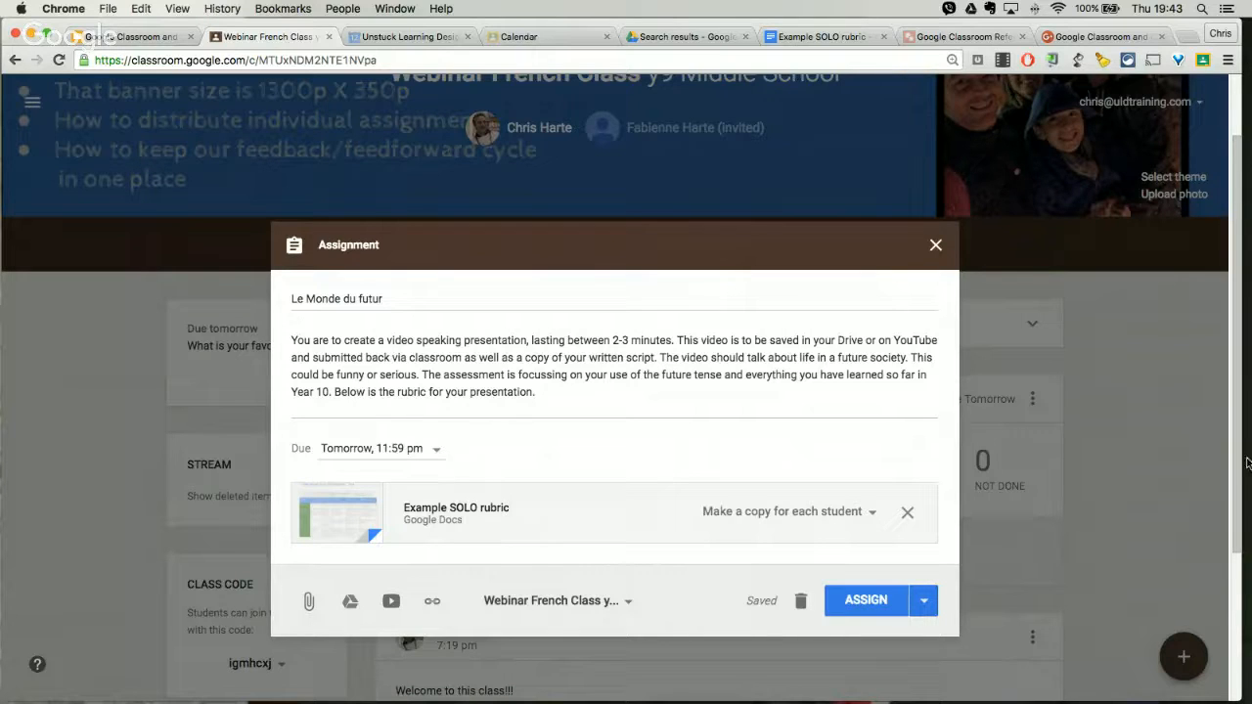
pyautogui.click(919, 607)
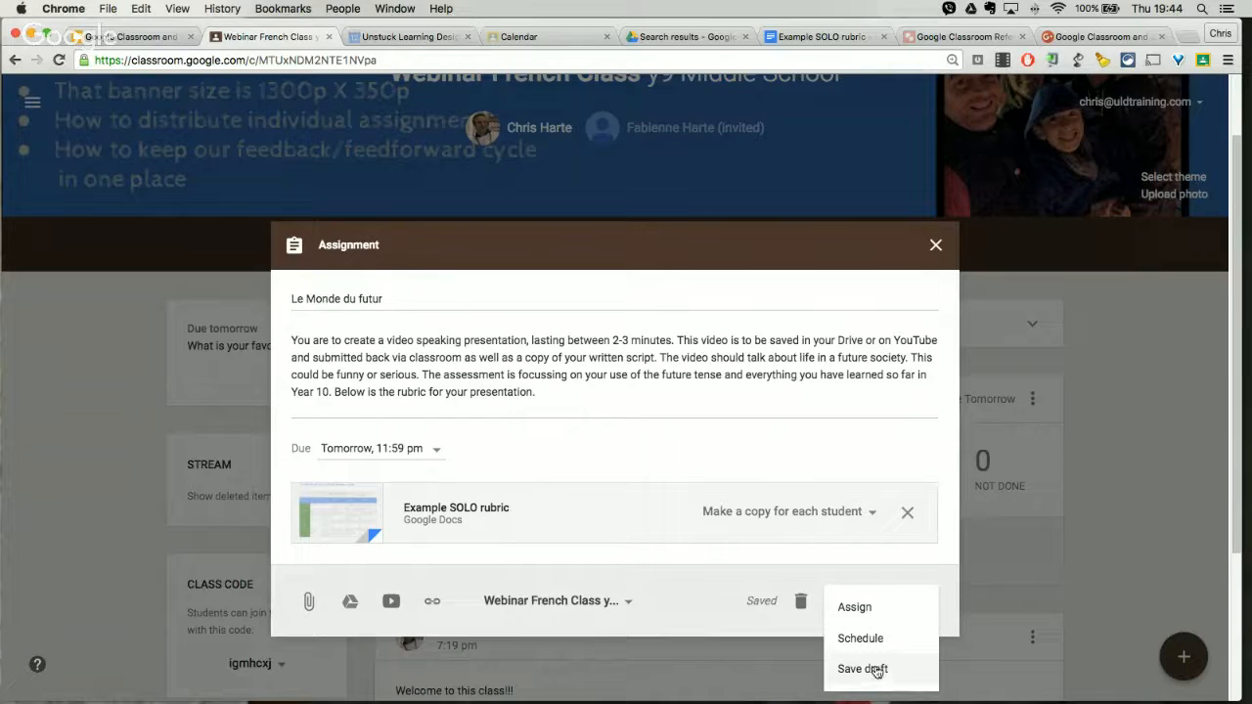
pyautogui.click(883, 606)
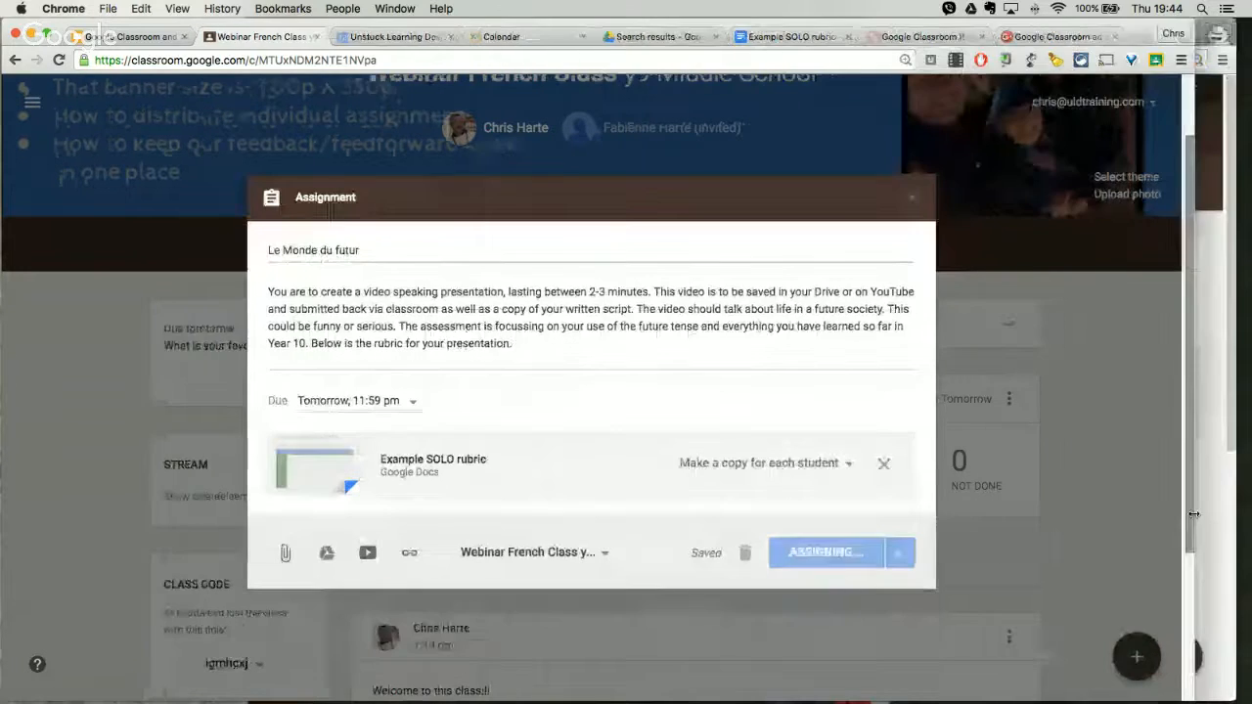
# Step: Arrange the teacher and student browser windows side by side and load the updated stream in the student's view
pyautogui.moveTo(1020, 514); pyautogui.dragTo(567, 484)
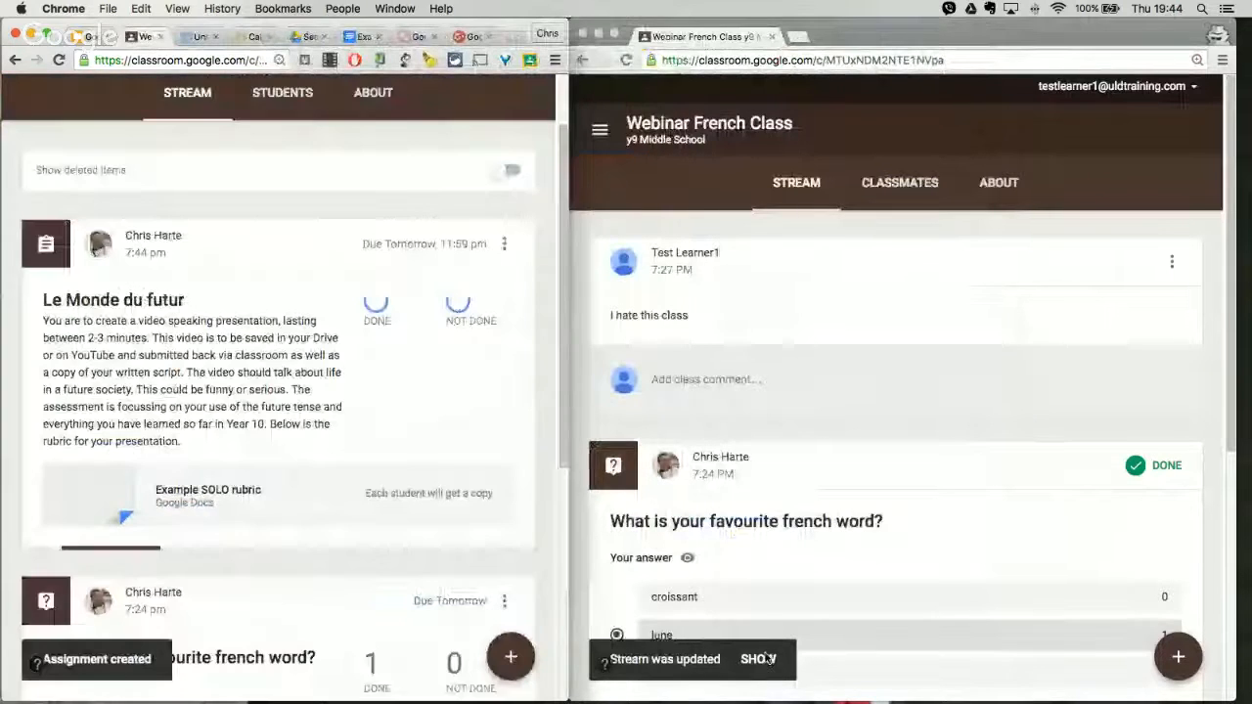
pyautogui.click(759, 661)
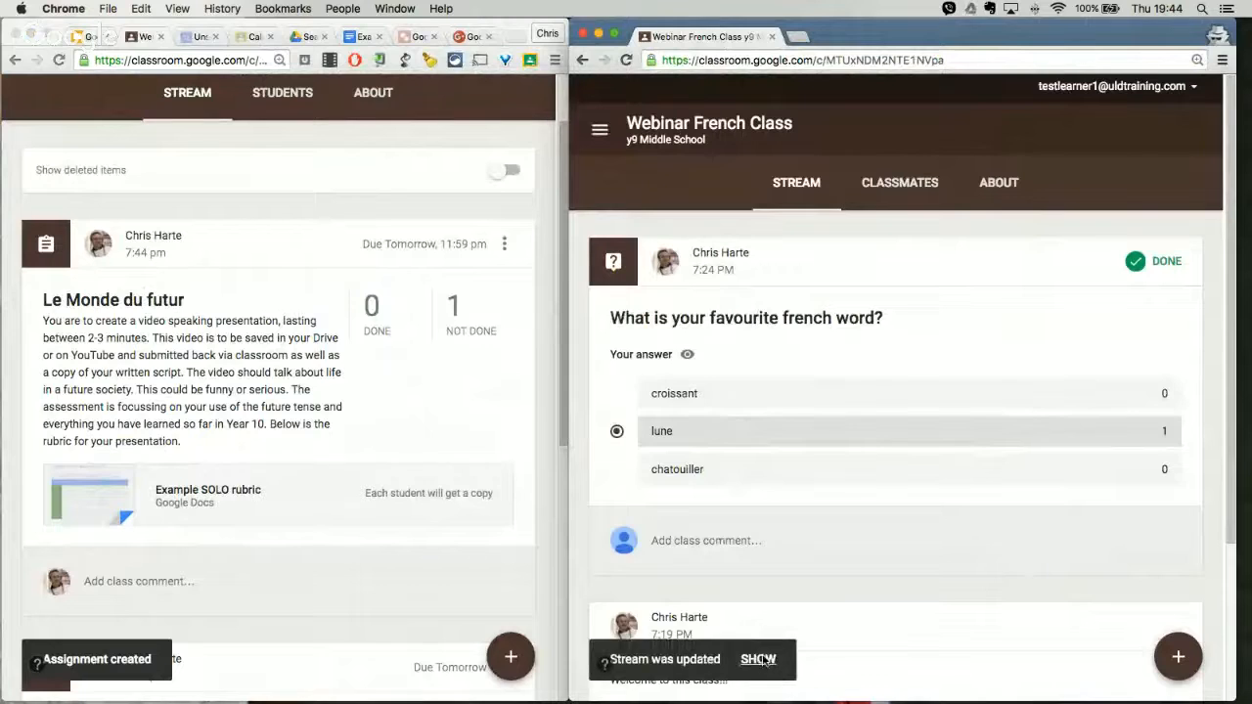
pyautogui.click(758, 660)
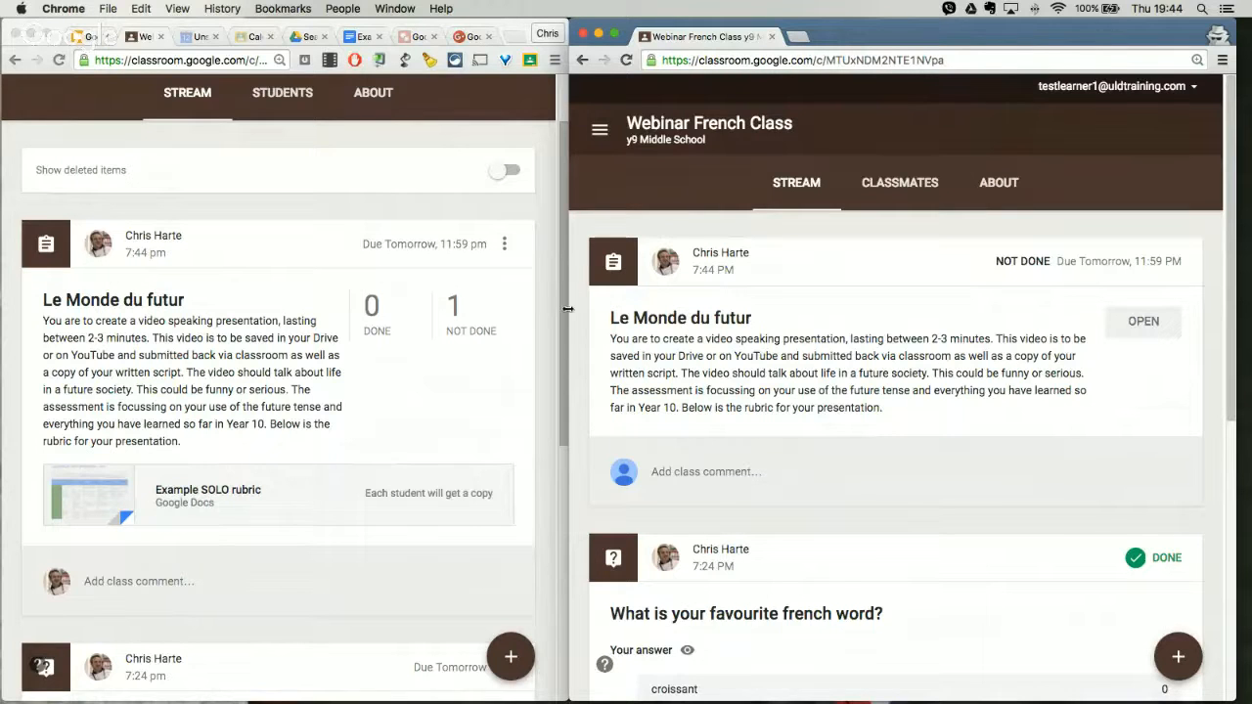
pyautogui.moveTo(568, 372); pyautogui.dragTo(467, 367)
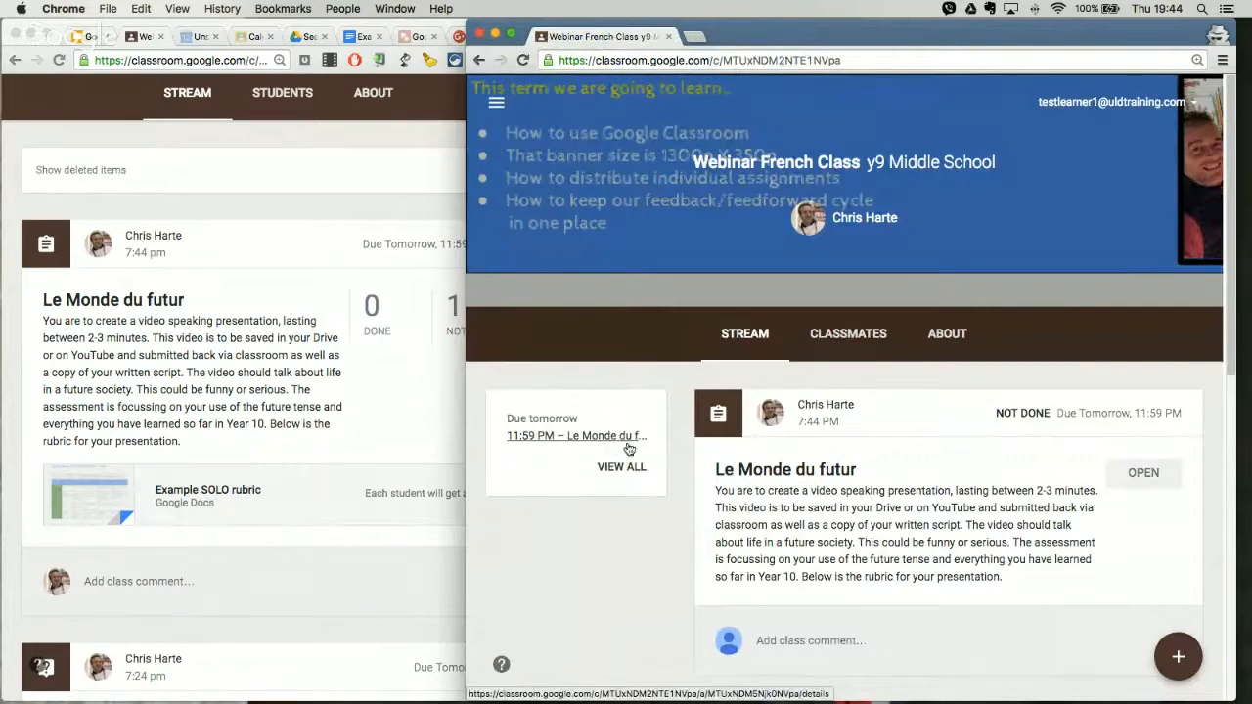
# Step: Open the student's Classroom calendar to view this week's due work for all classes
pyautogui.click(499, 103)
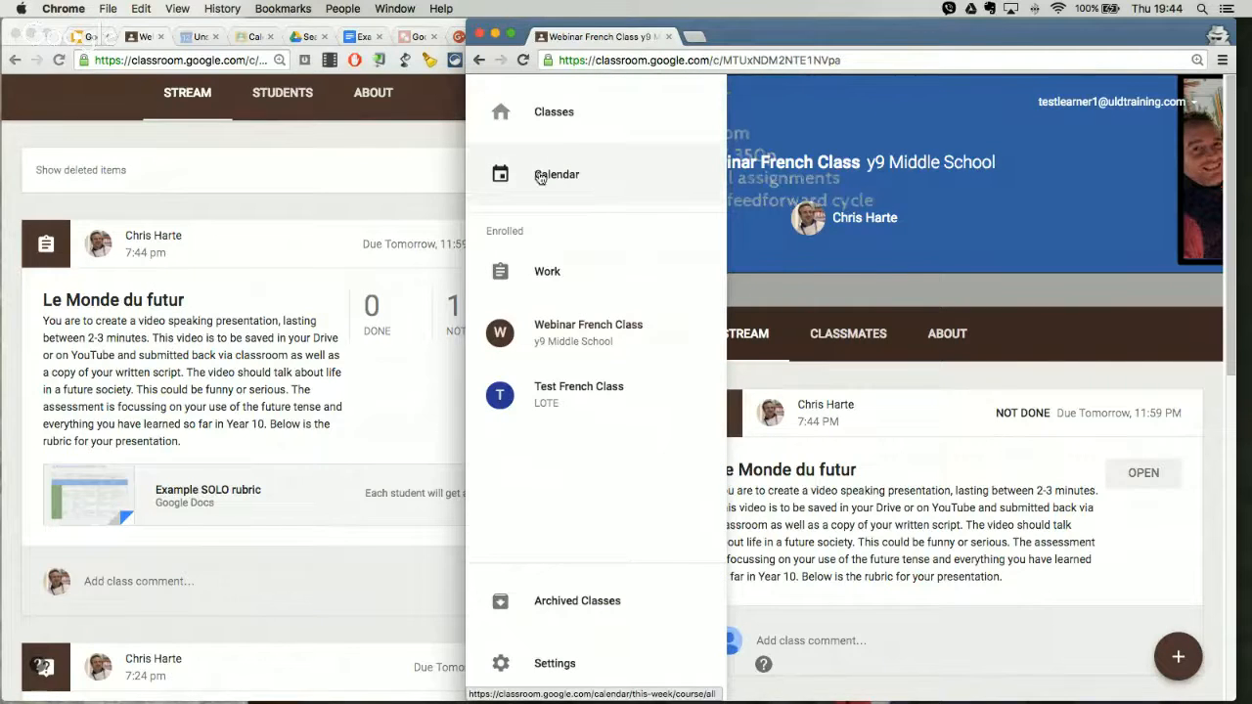
pyautogui.click(818, 273)
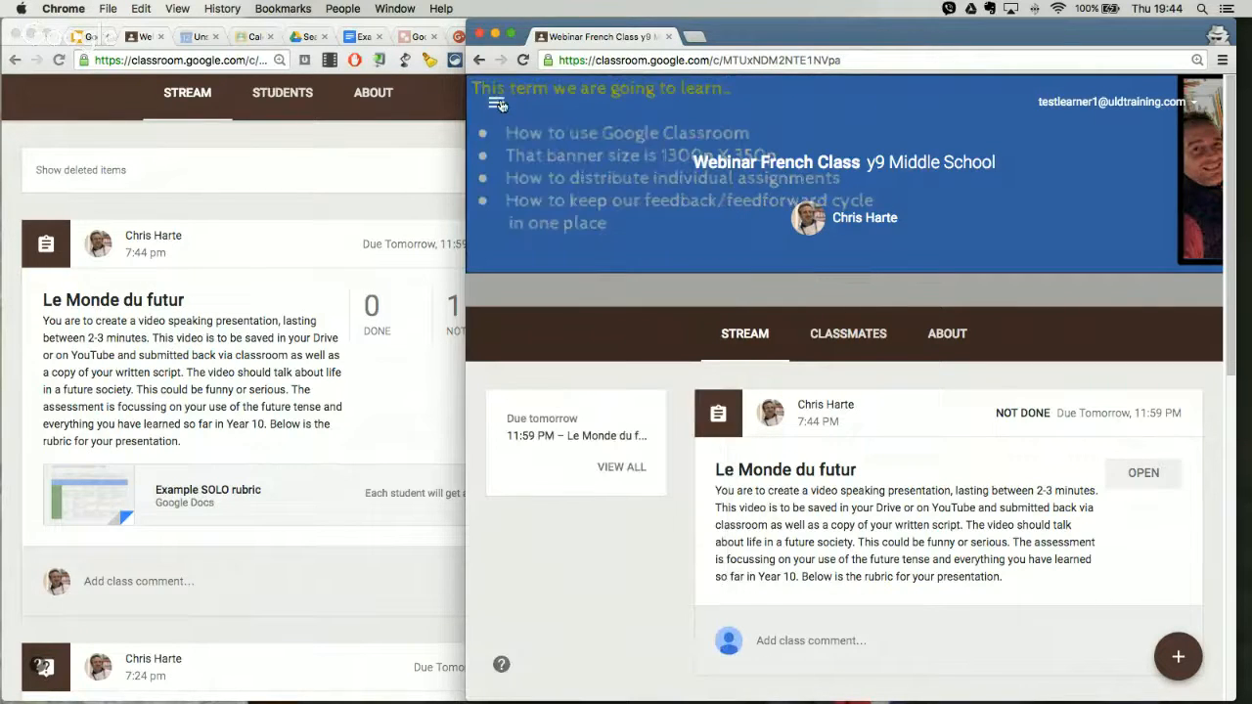
pyautogui.click(499, 104)
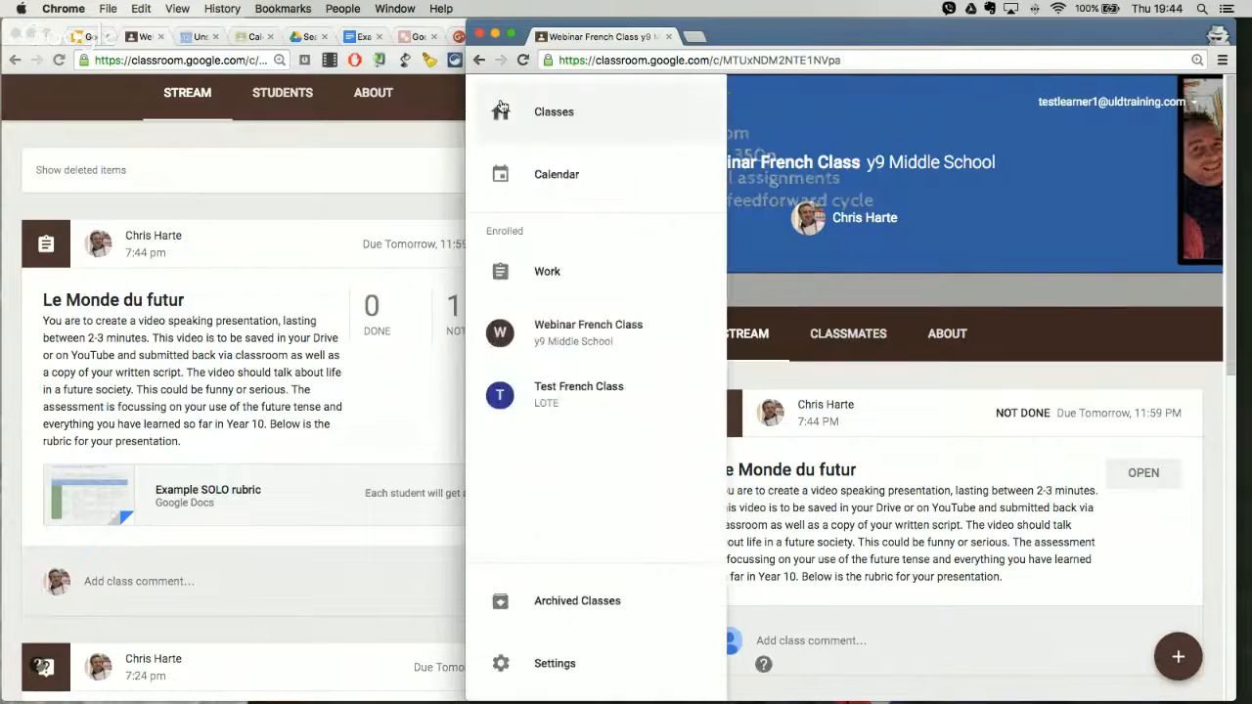
pyautogui.click(528, 173)
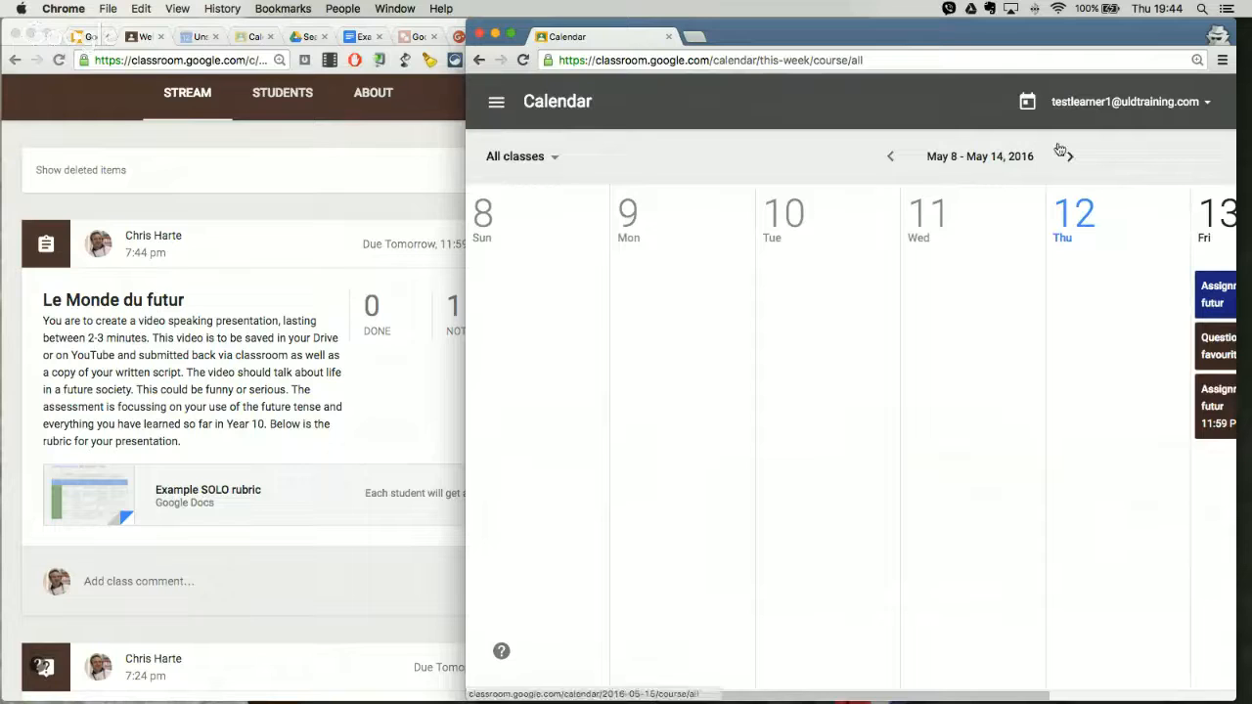
pyautogui.doubleClick(1042, 290)
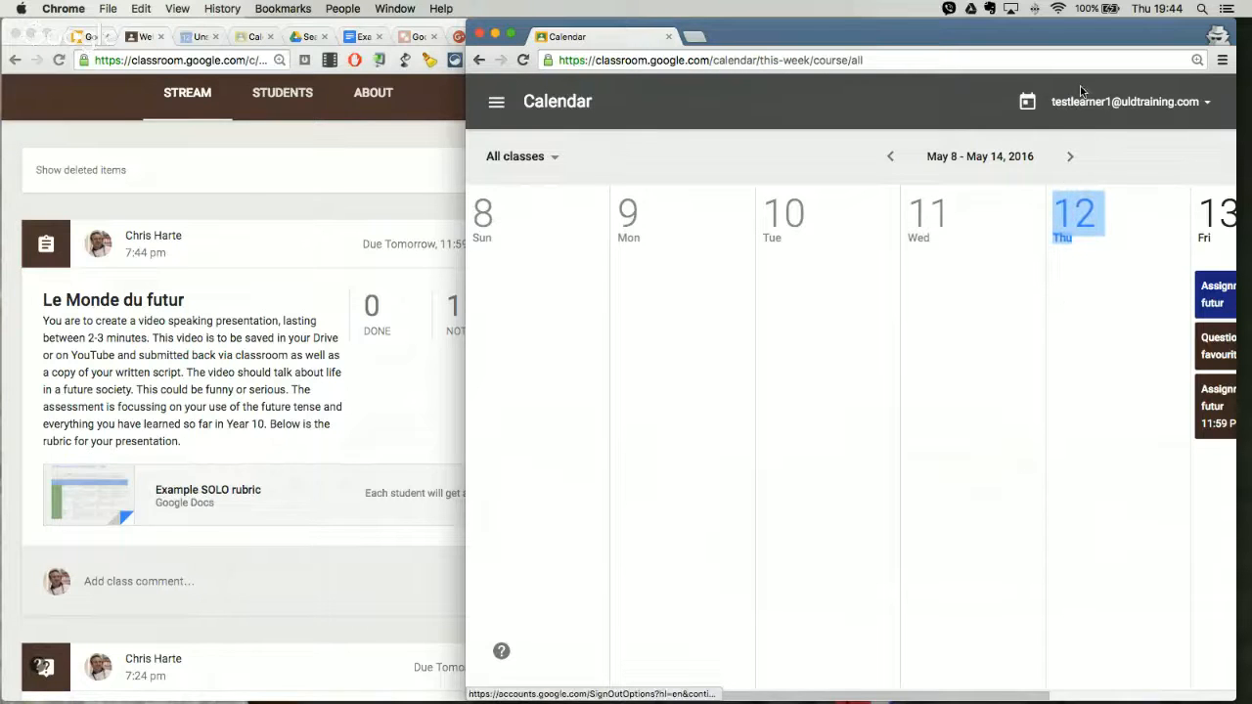
# Step: Reposition and widen the student's calendar window to fit Friday's work, and open the Le Monde du futur assignment due at 11:59 PM
pyautogui.moveTo(1074, 37); pyautogui.dragTo(904, 37)
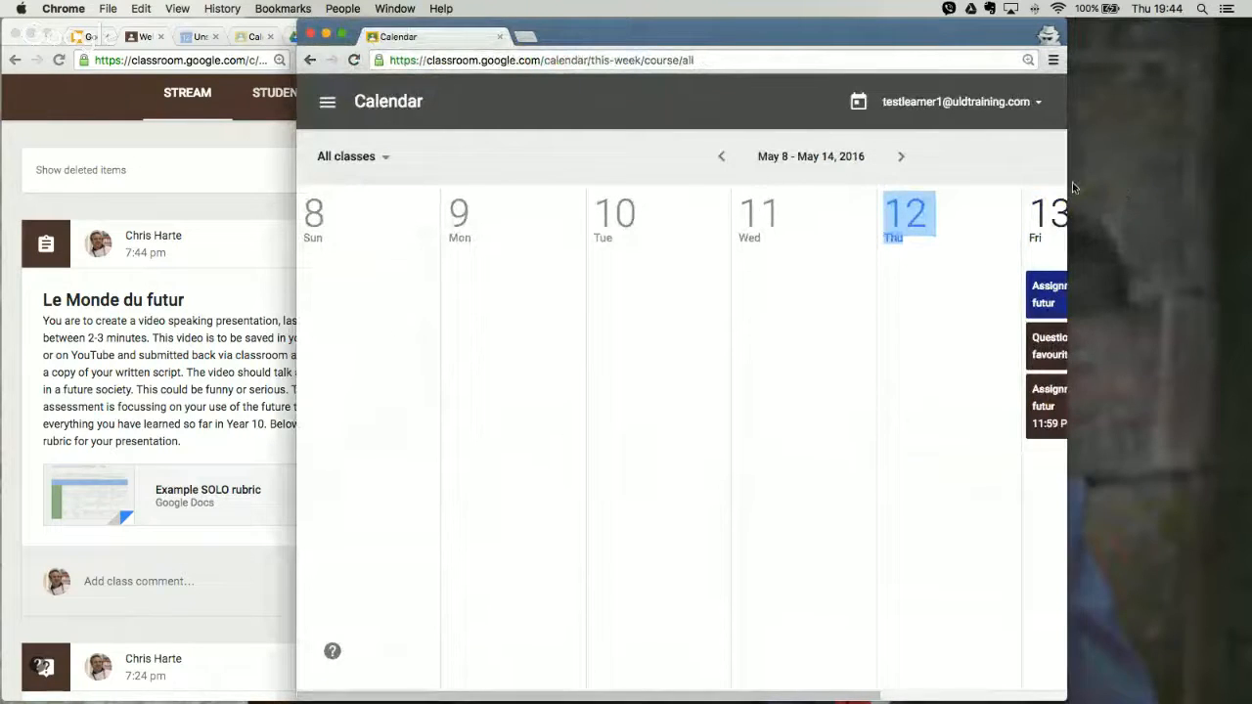
pyautogui.moveTo(1068, 188); pyautogui.dragTo(1213, 244)
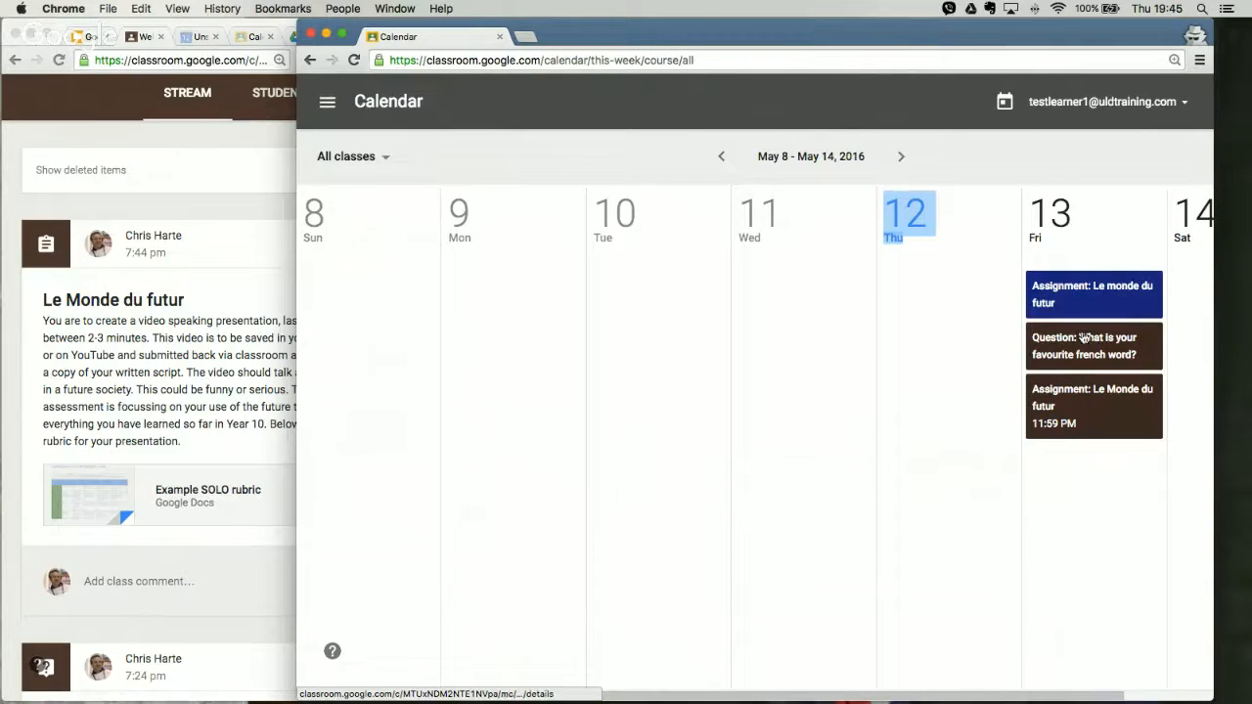
pyautogui.click(1042, 402)
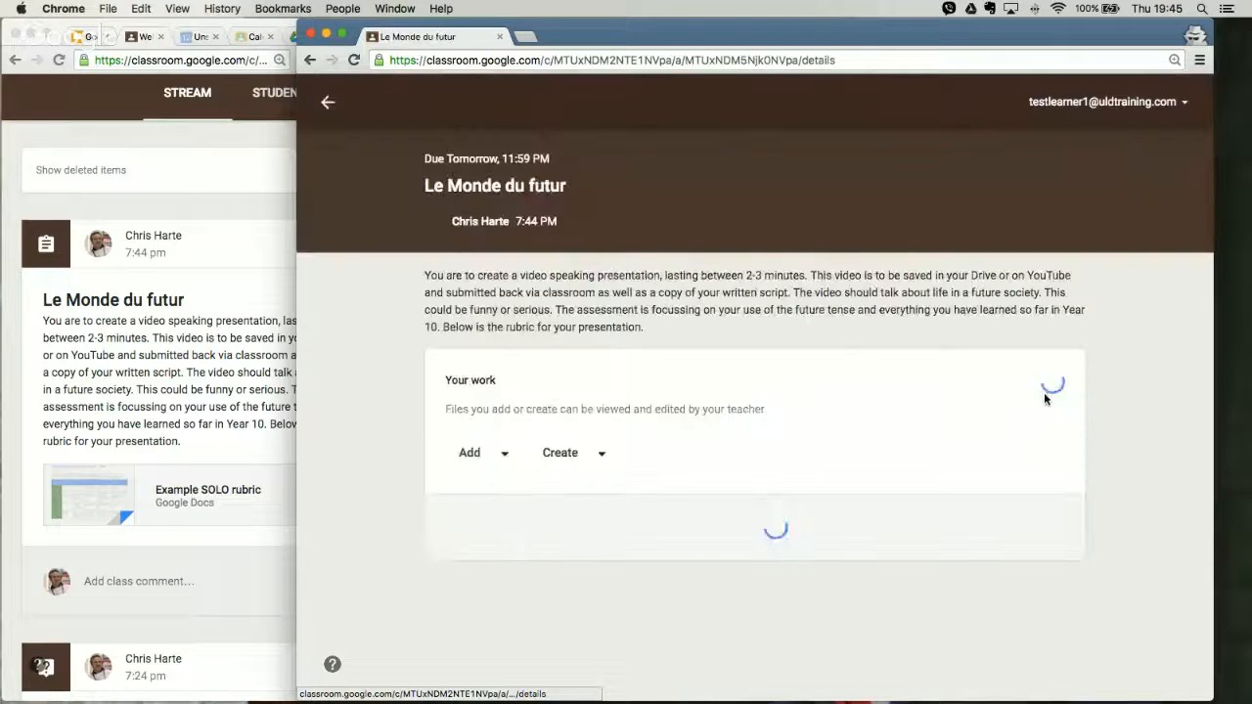
# Step: Return to the student's class stream and open the personal copy of the Example SOLO rubric from the Le Monde du futur assignment
pyautogui.click(310, 60)
pyautogui.click(310, 59)
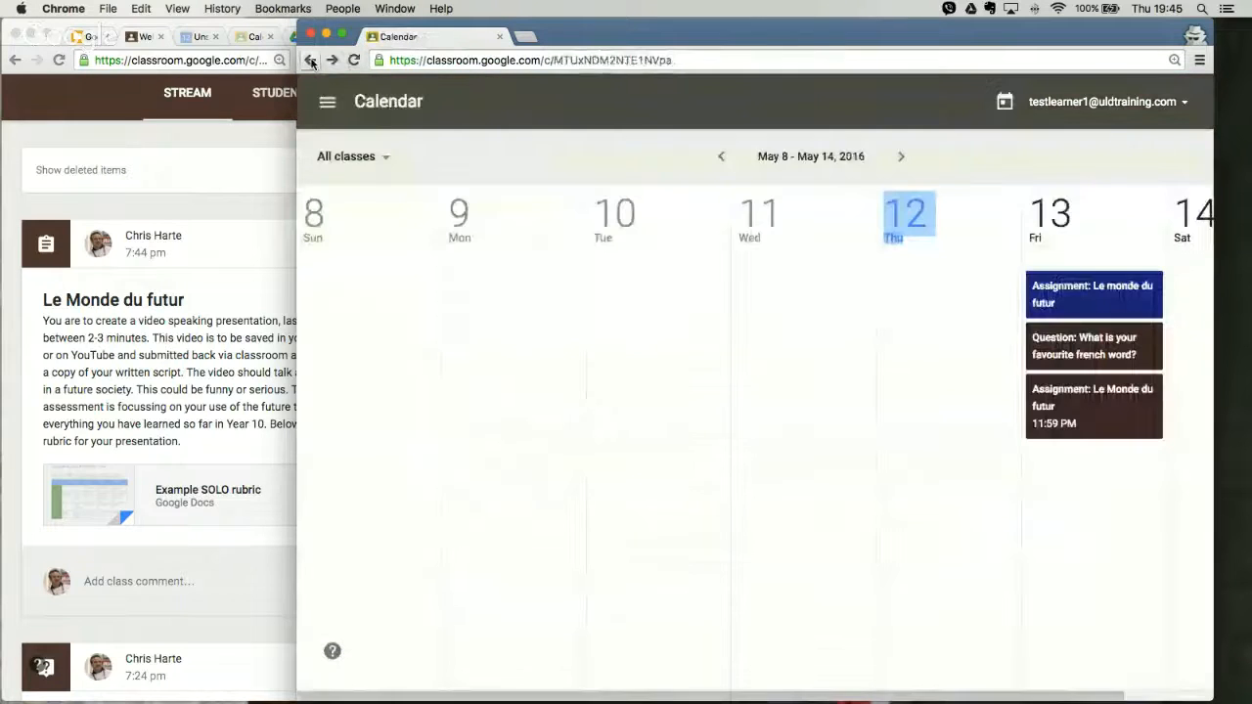
pyautogui.moveTo(661, 36); pyautogui.dragTo(702, 37)
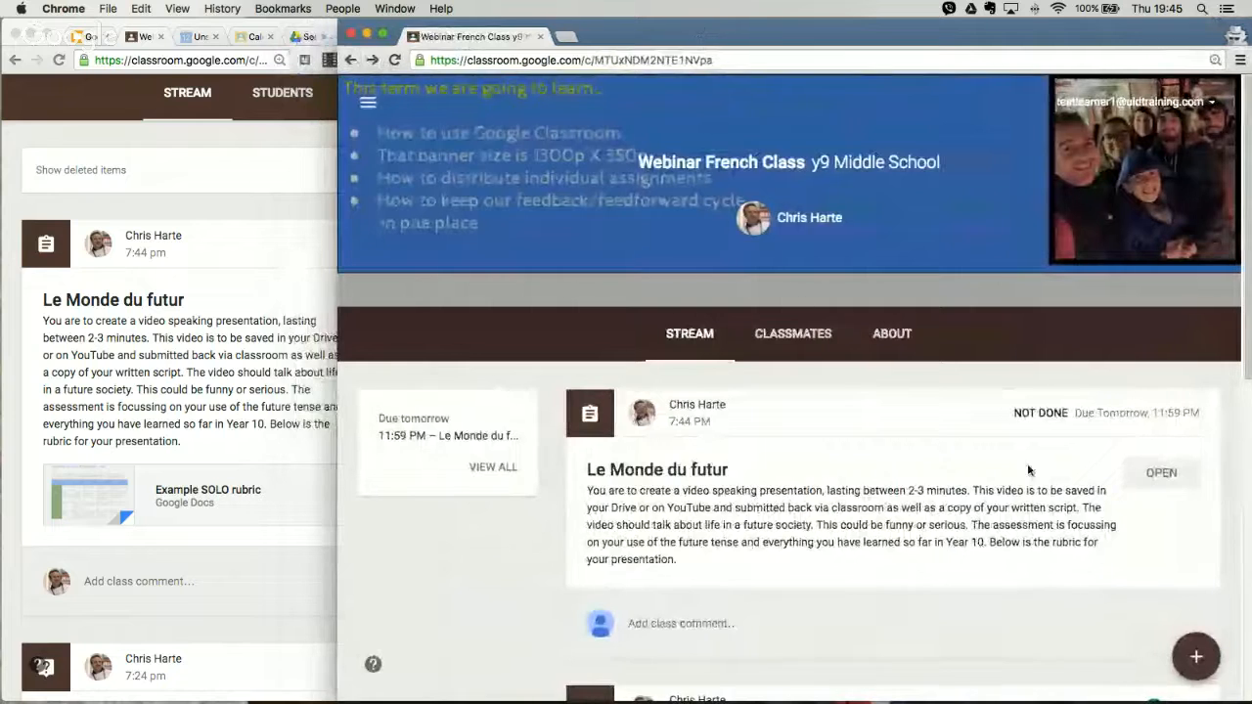
pyautogui.click(689, 474)
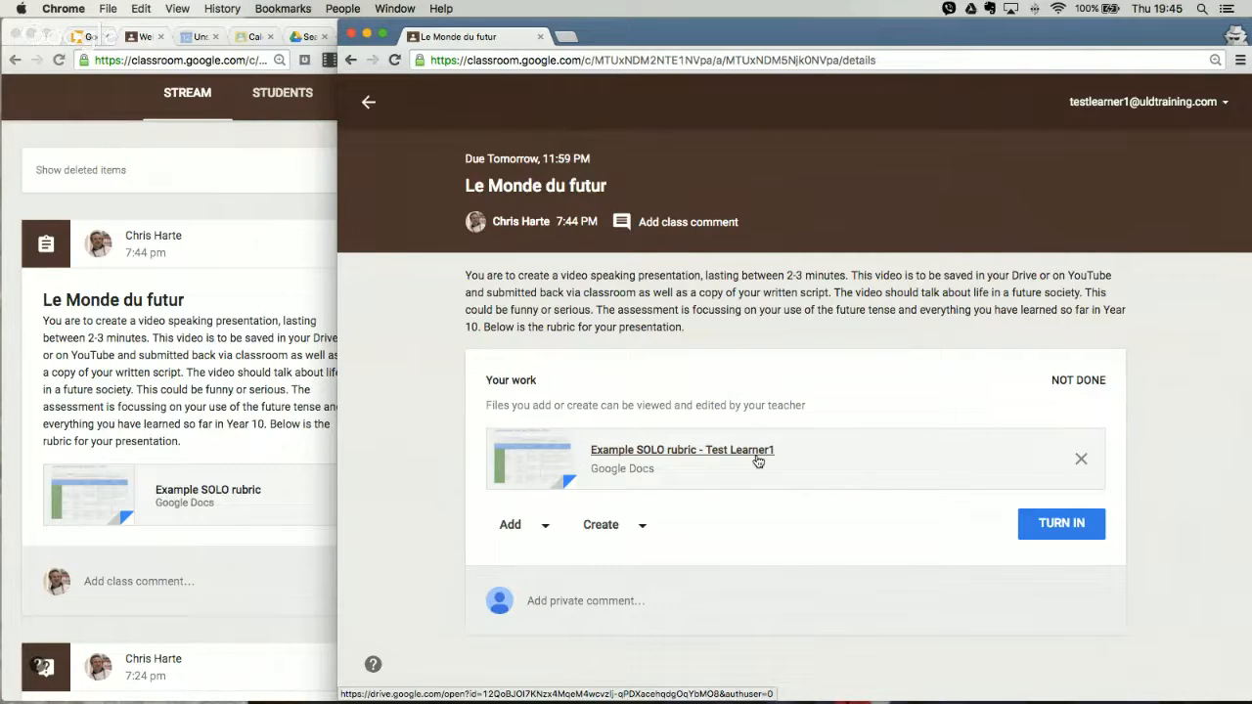
pyautogui.click(724, 454)
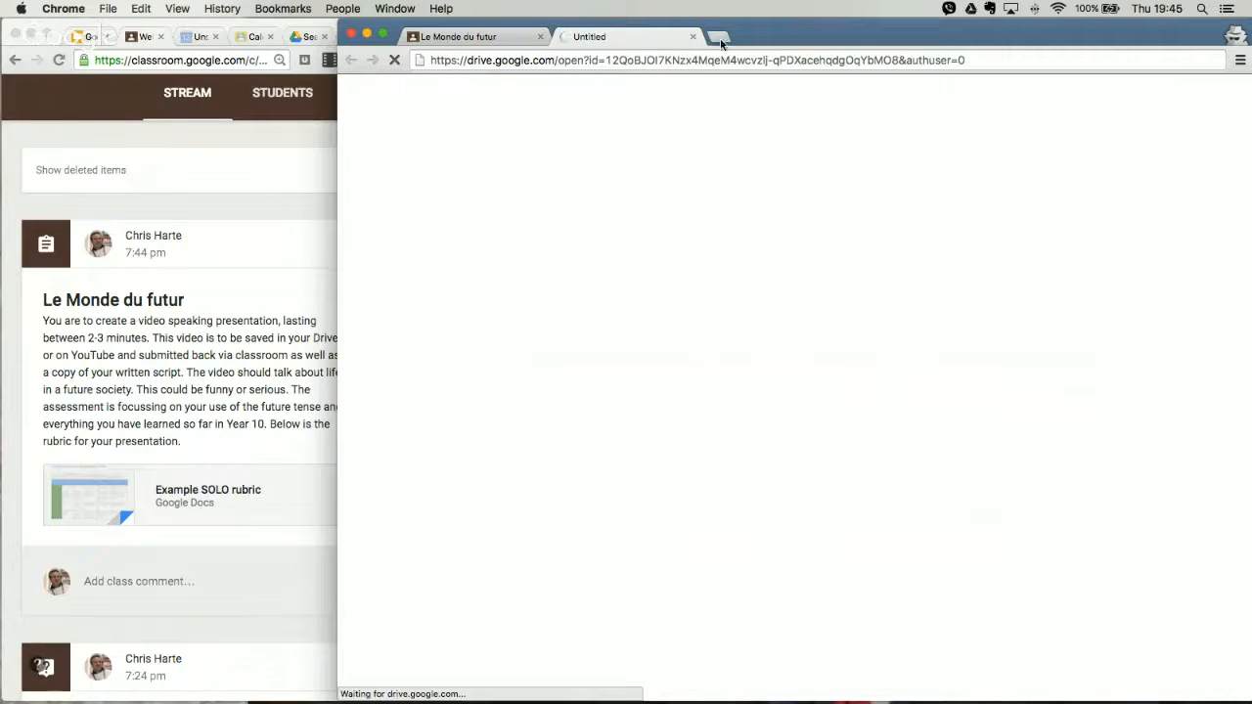
# Step: Switch to the teacher's Google Drive and expand My Drive to list its folders
pyautogui.click(302, 39)
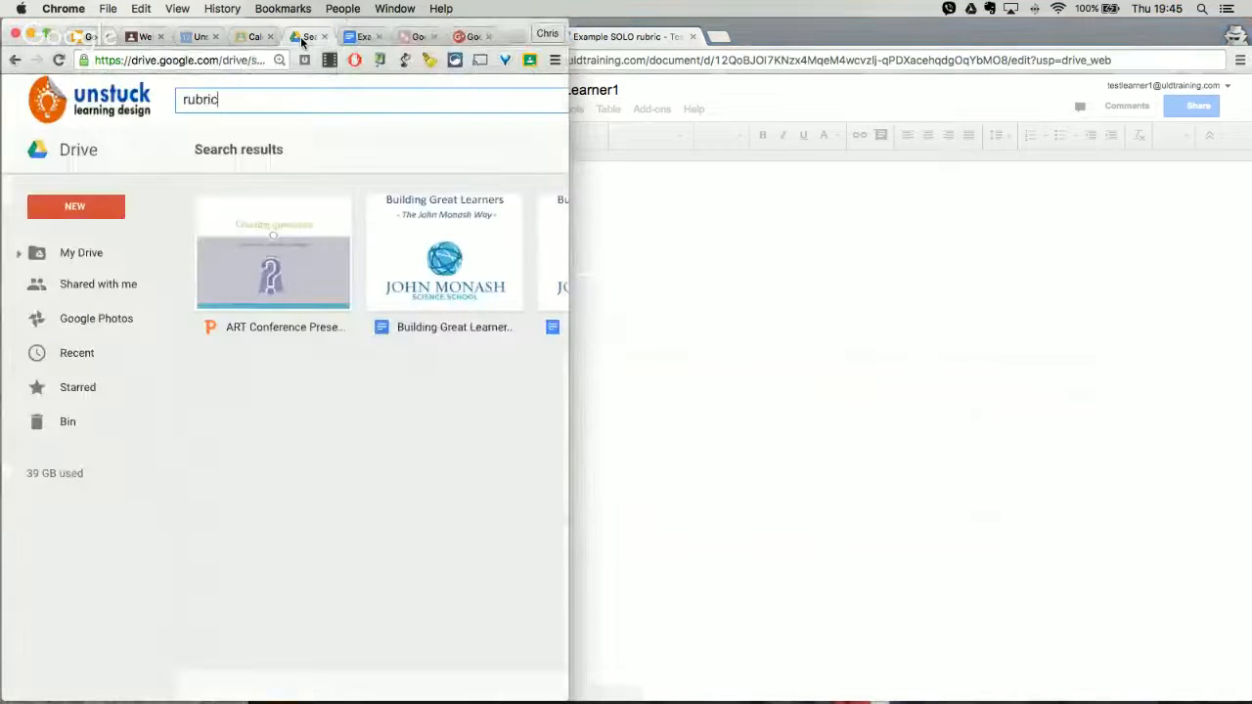
pyautogui.click(18, 254)
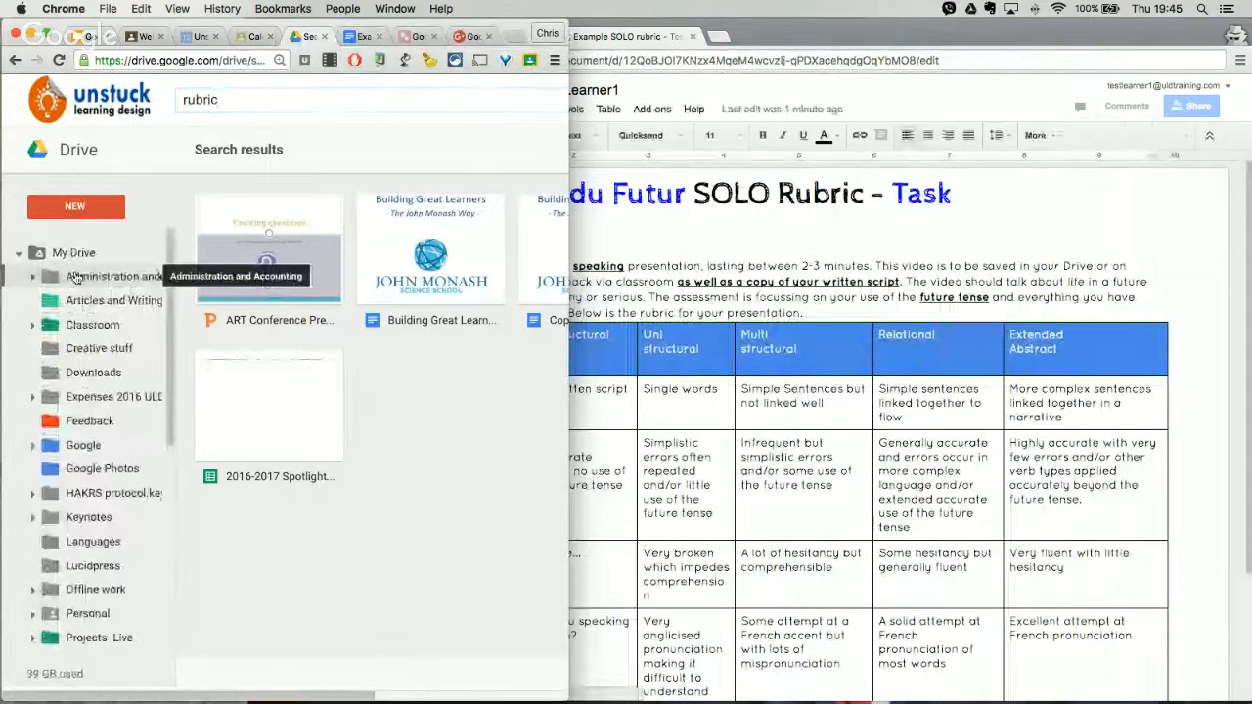